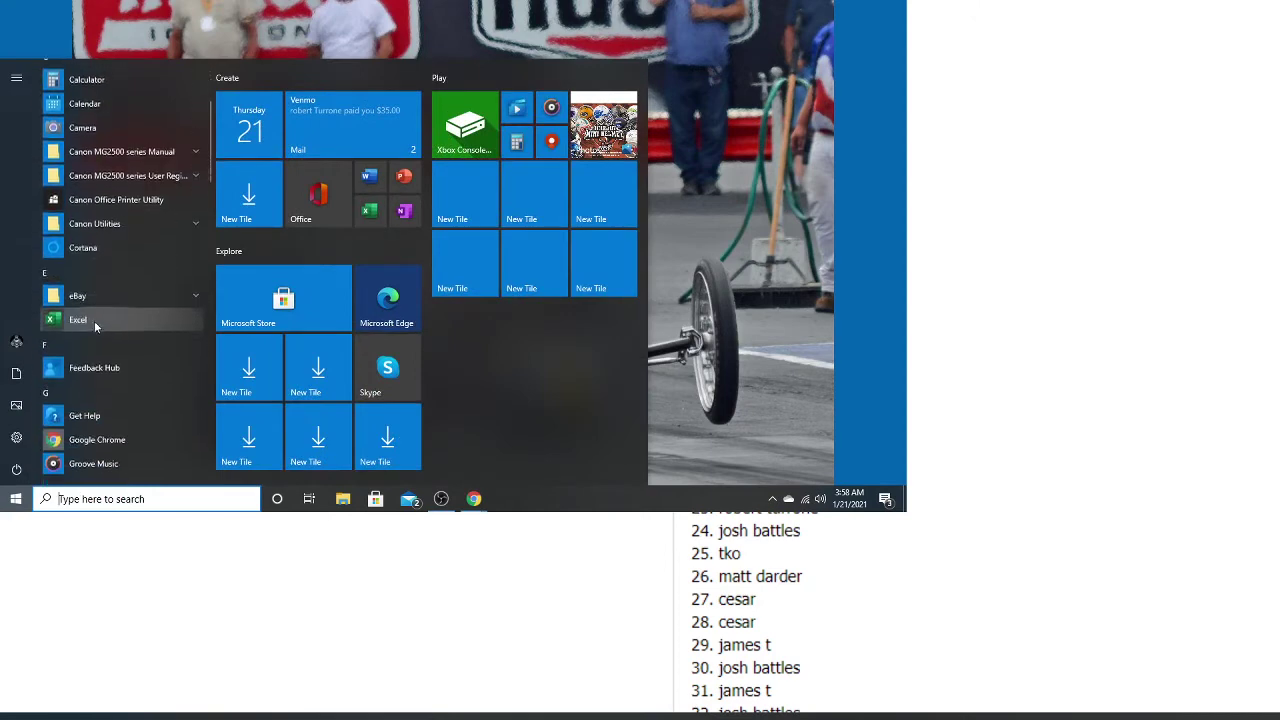
Try to open Excel and close the dialog that comes up.
left_click(80, 437)
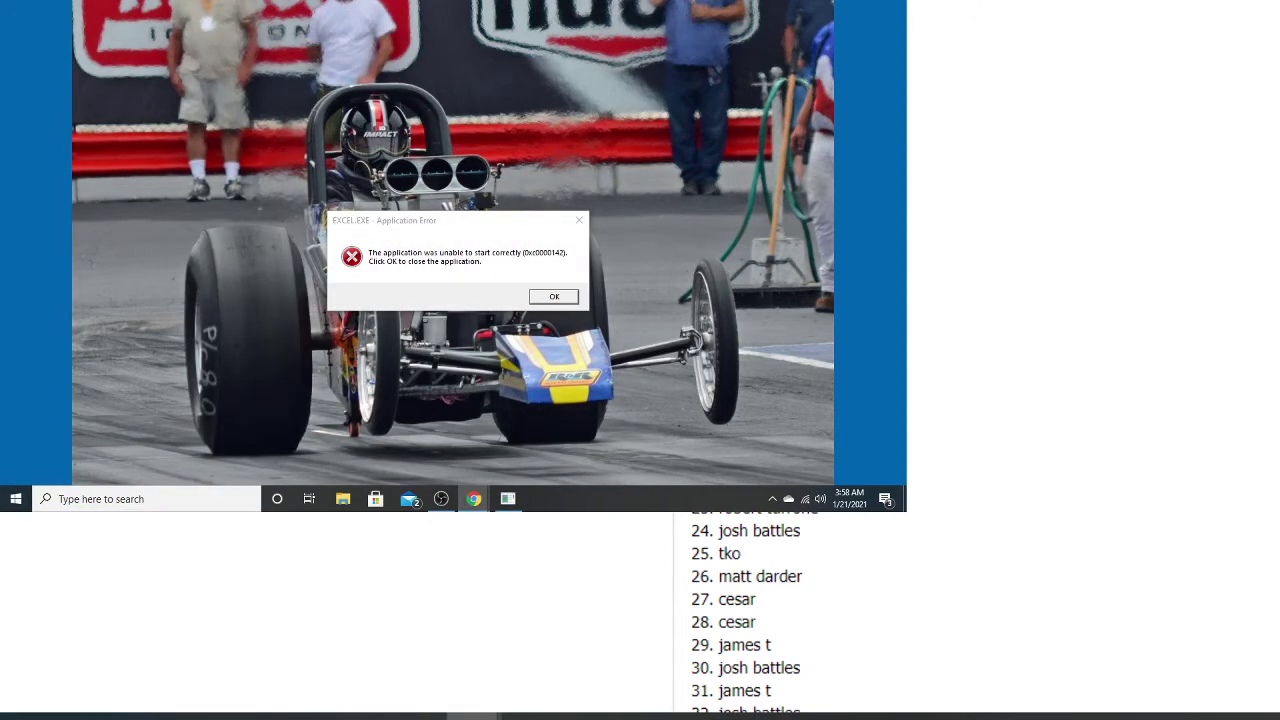
left_click(558, 297)
left_click(554, 296)
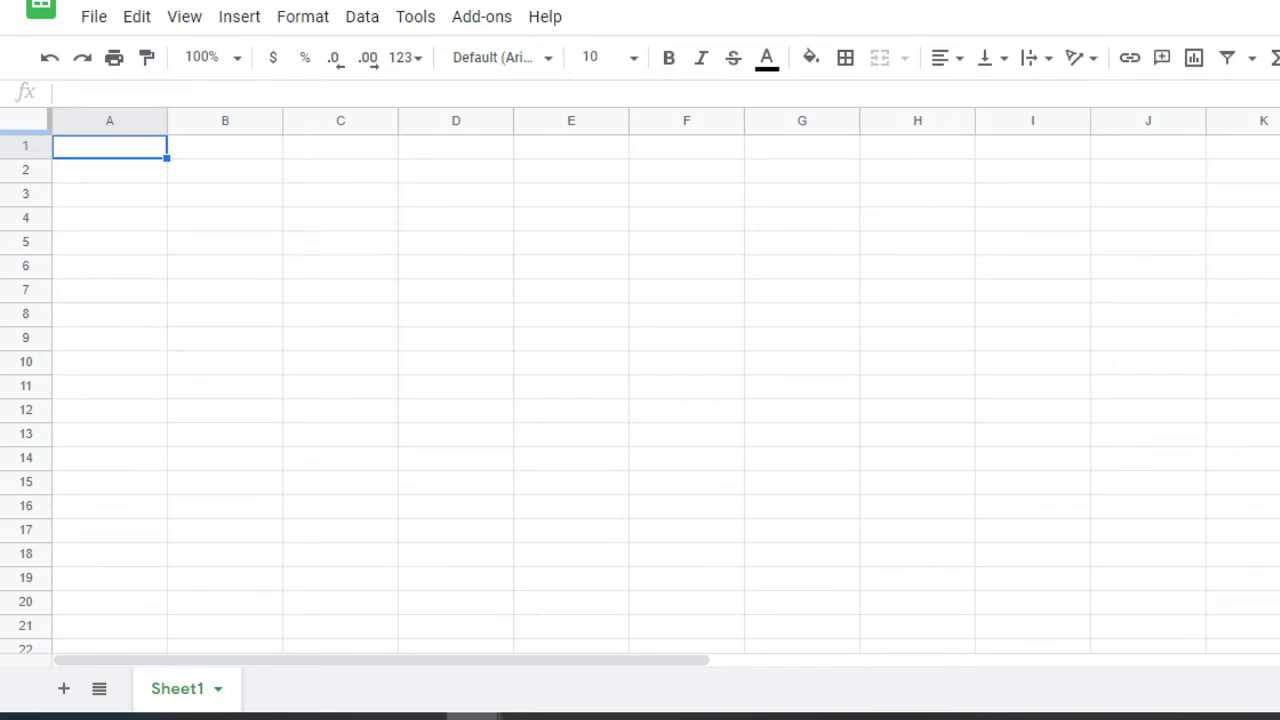
Widen column A to about twice its width and enter arizona, atlanta and baltimore in cells A1 to A3.
left_click_drag(167, 120, 285, 120)
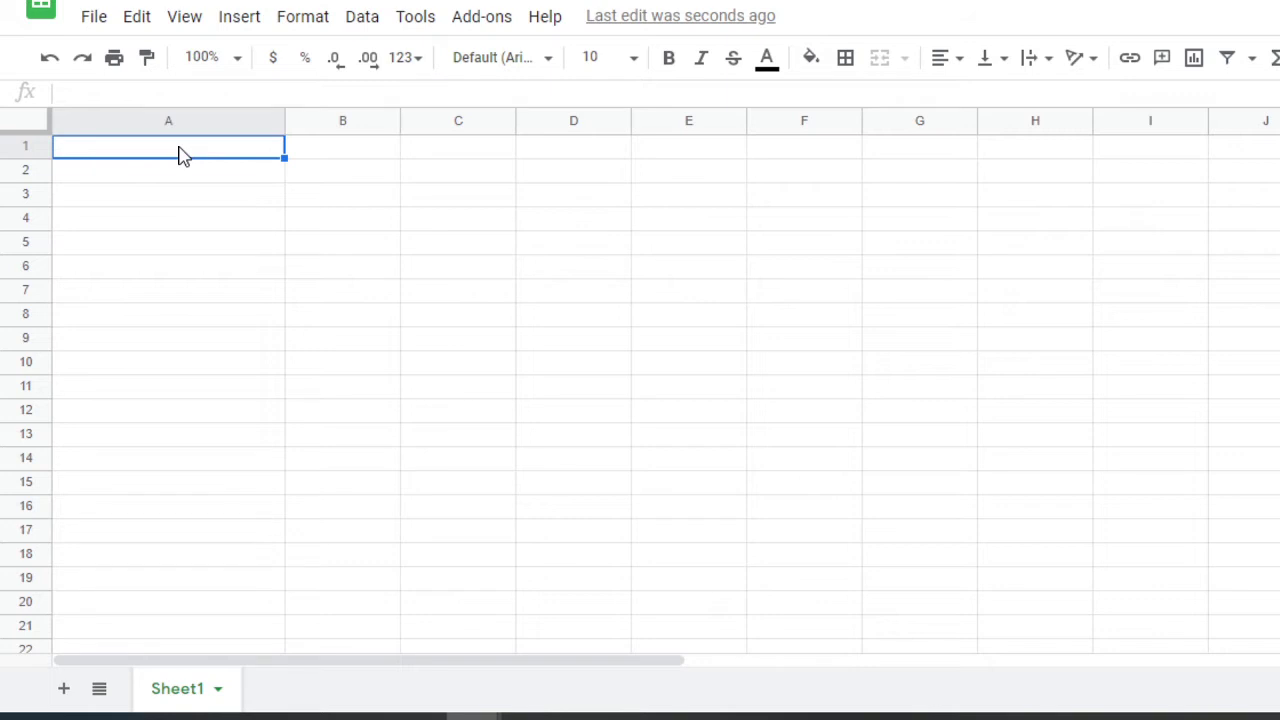
type("arizona")
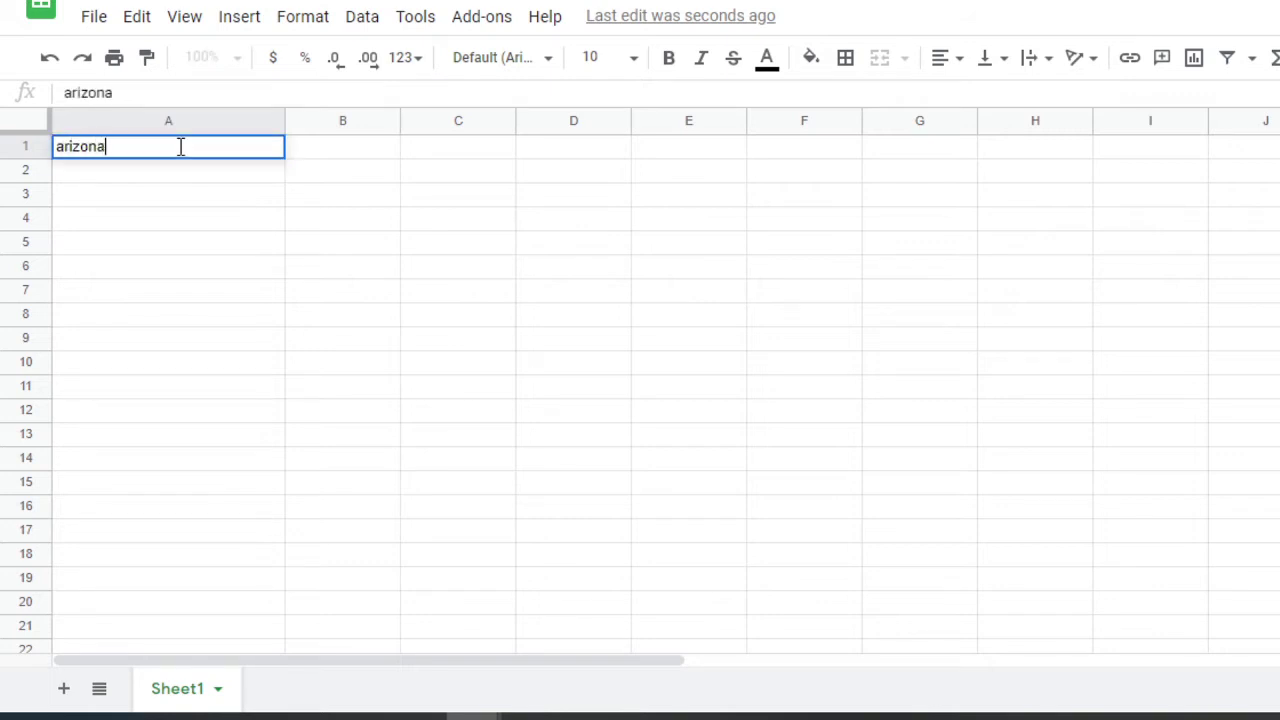
key("Return")
type("atlanta")
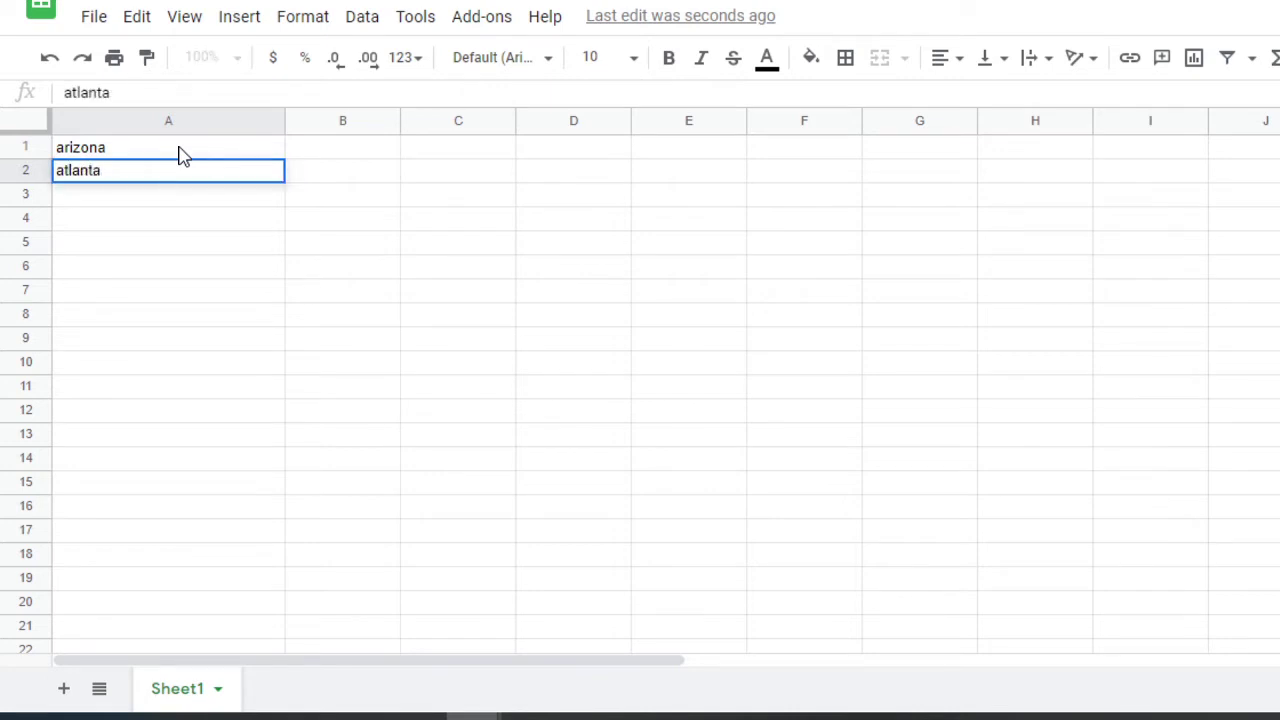
key("Return")
type("baltimore")
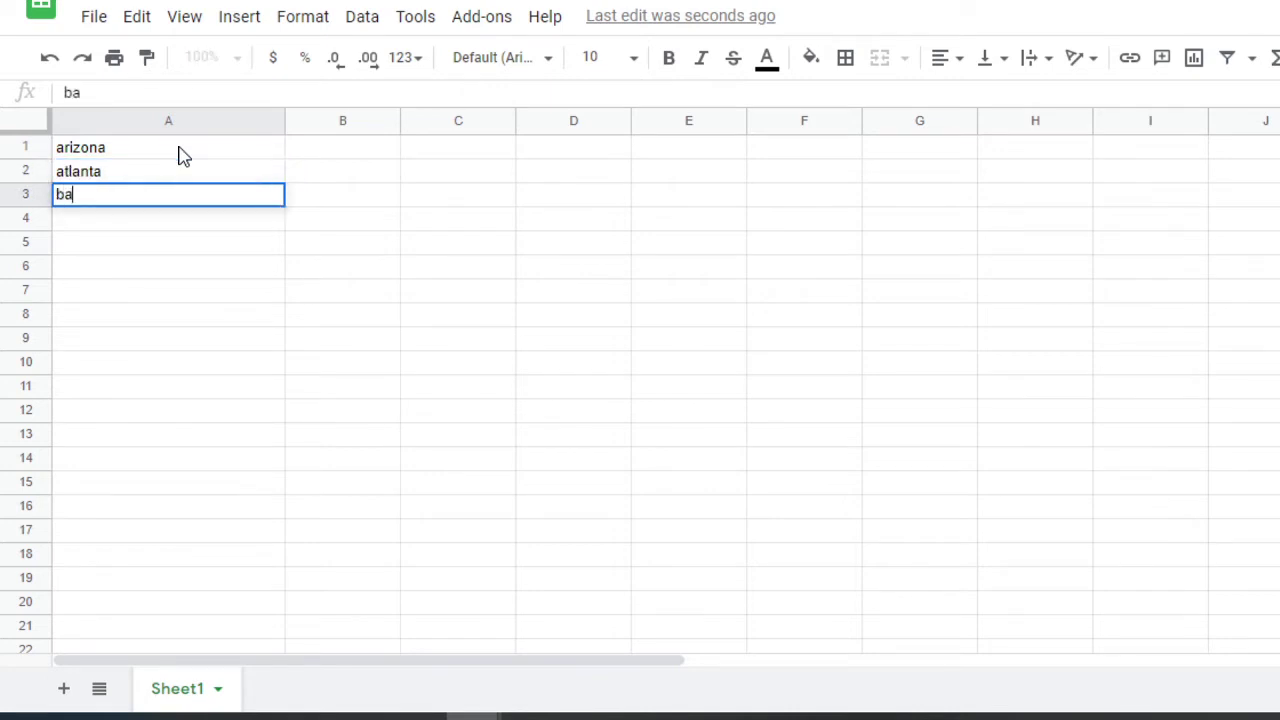
key("Return")
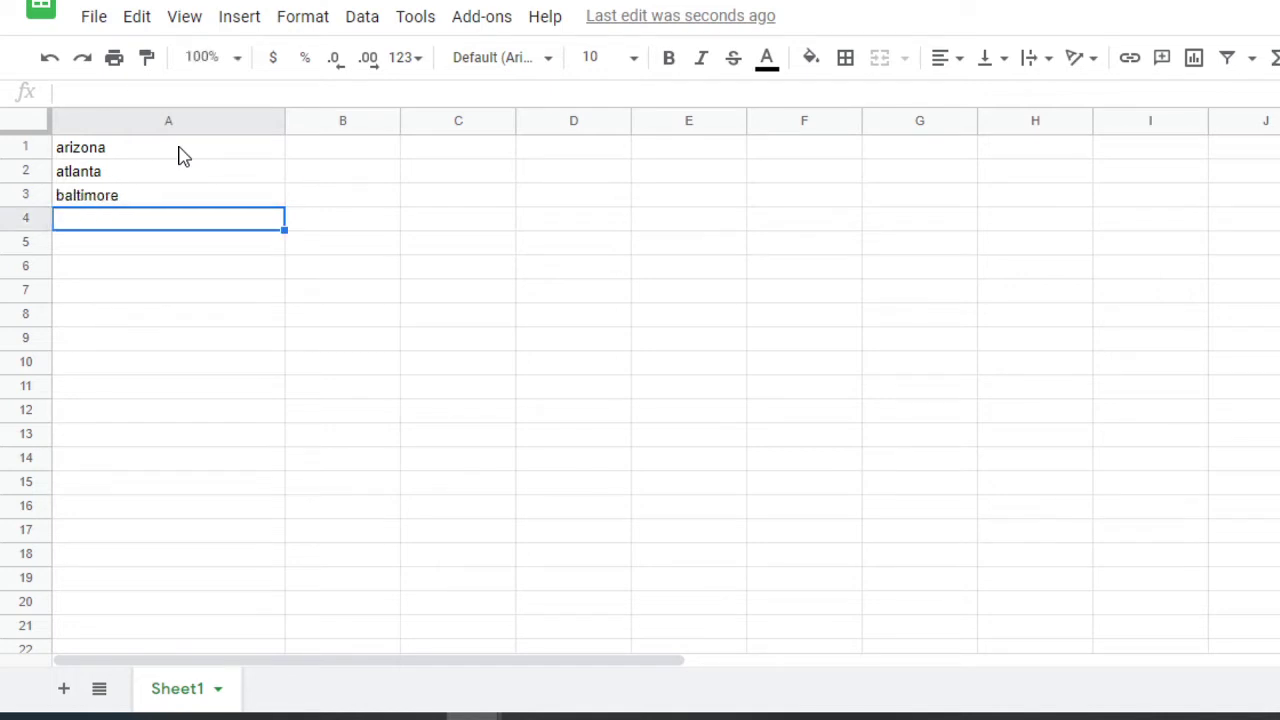
Continue the team list in column A with buffalo, carolina and chicago in cells A4 to A6.
type("buffalo")
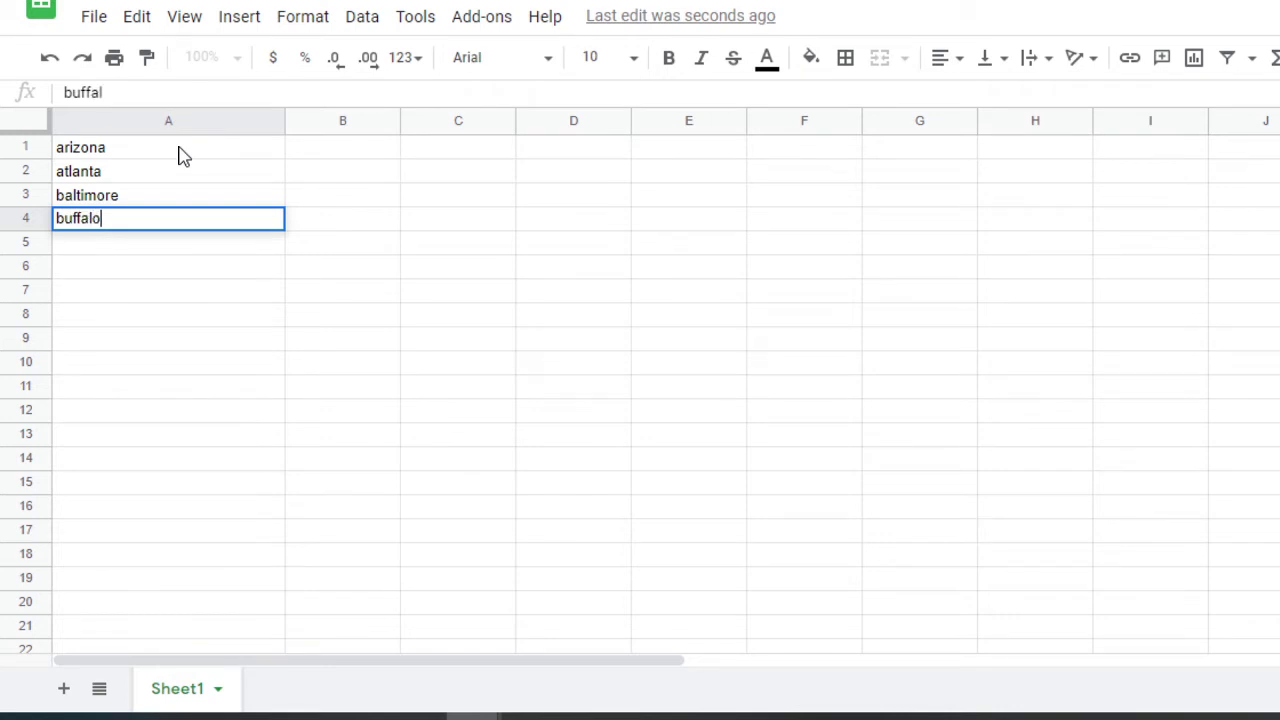
key("Return")
type("carol")
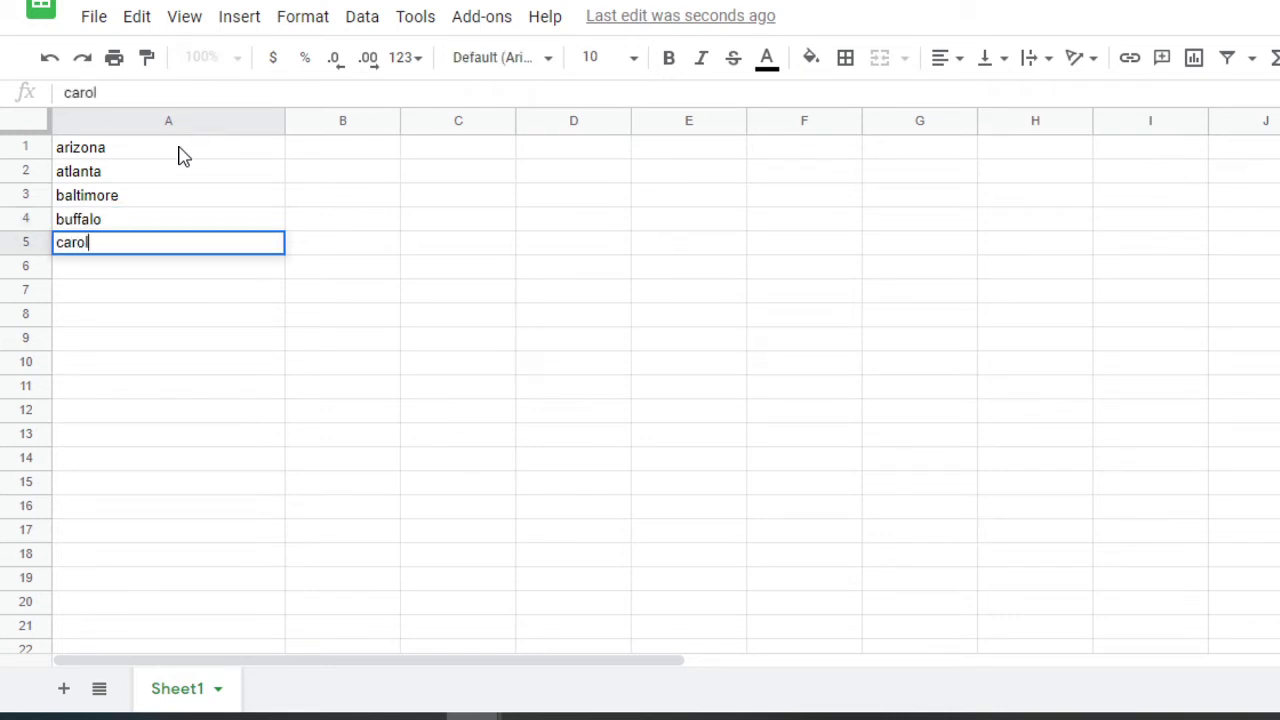
type("ina")
key("Return")
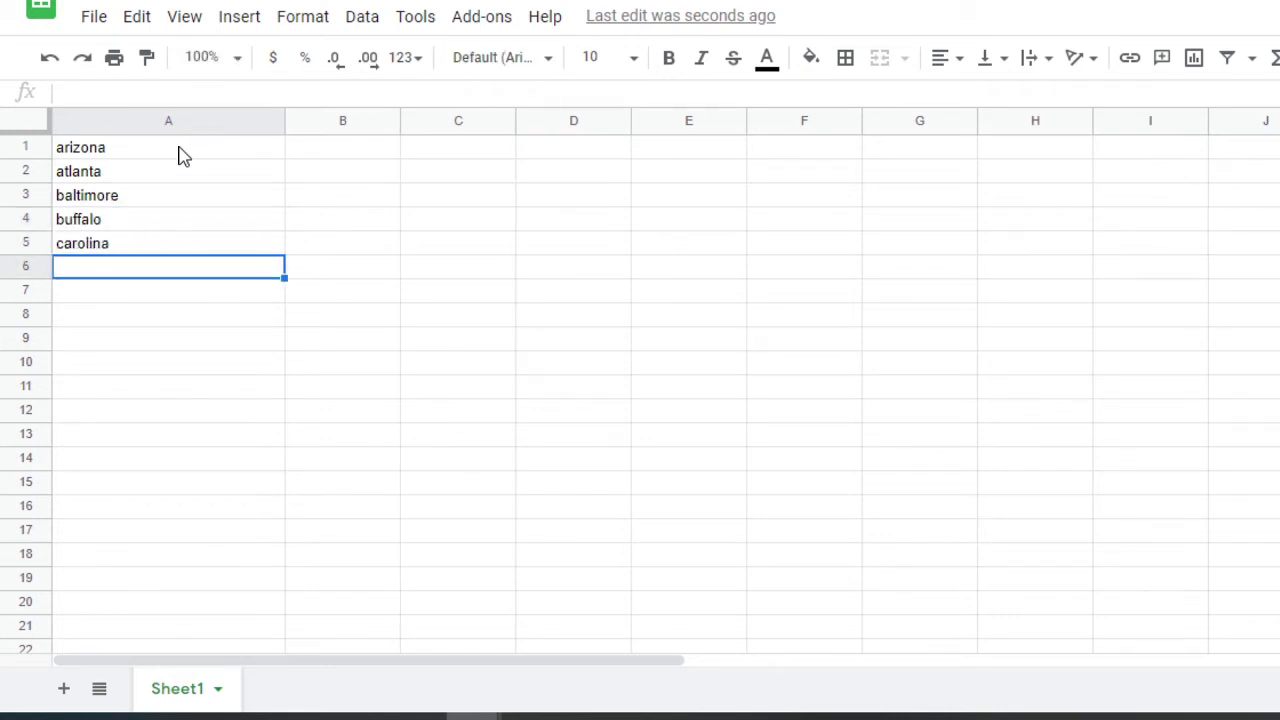
type("chi")
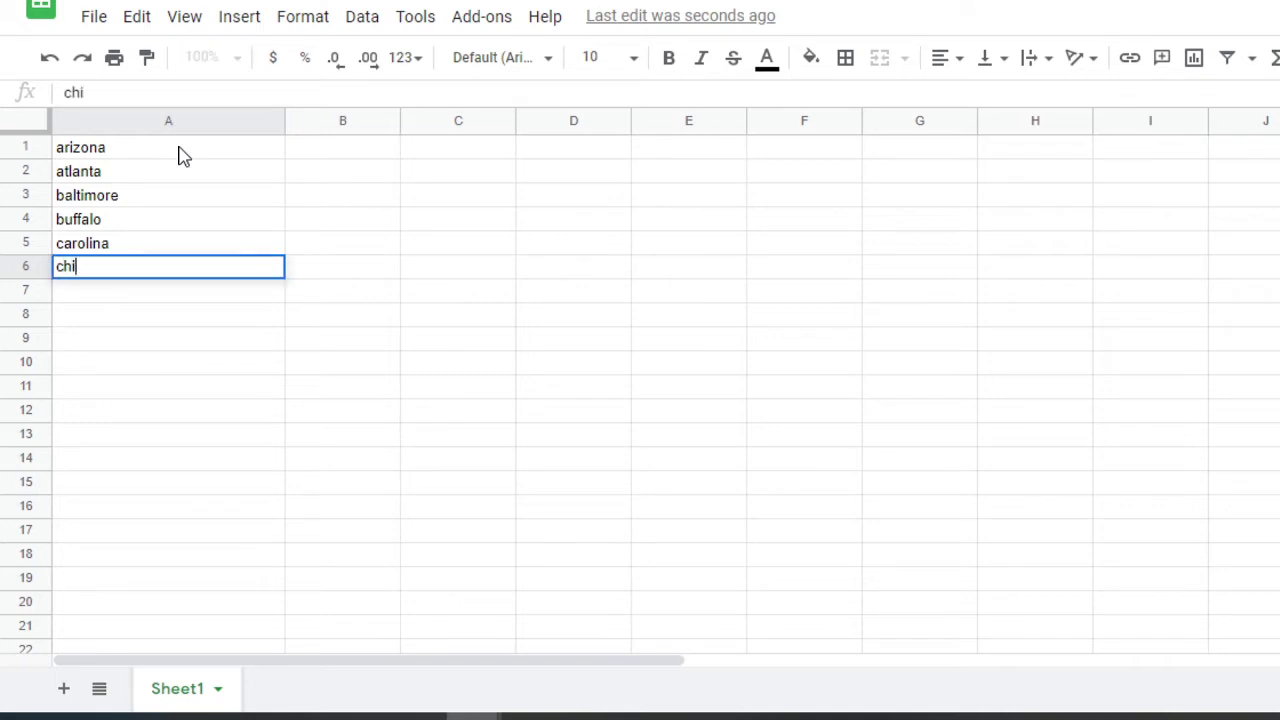
type("cago")
key("Return")
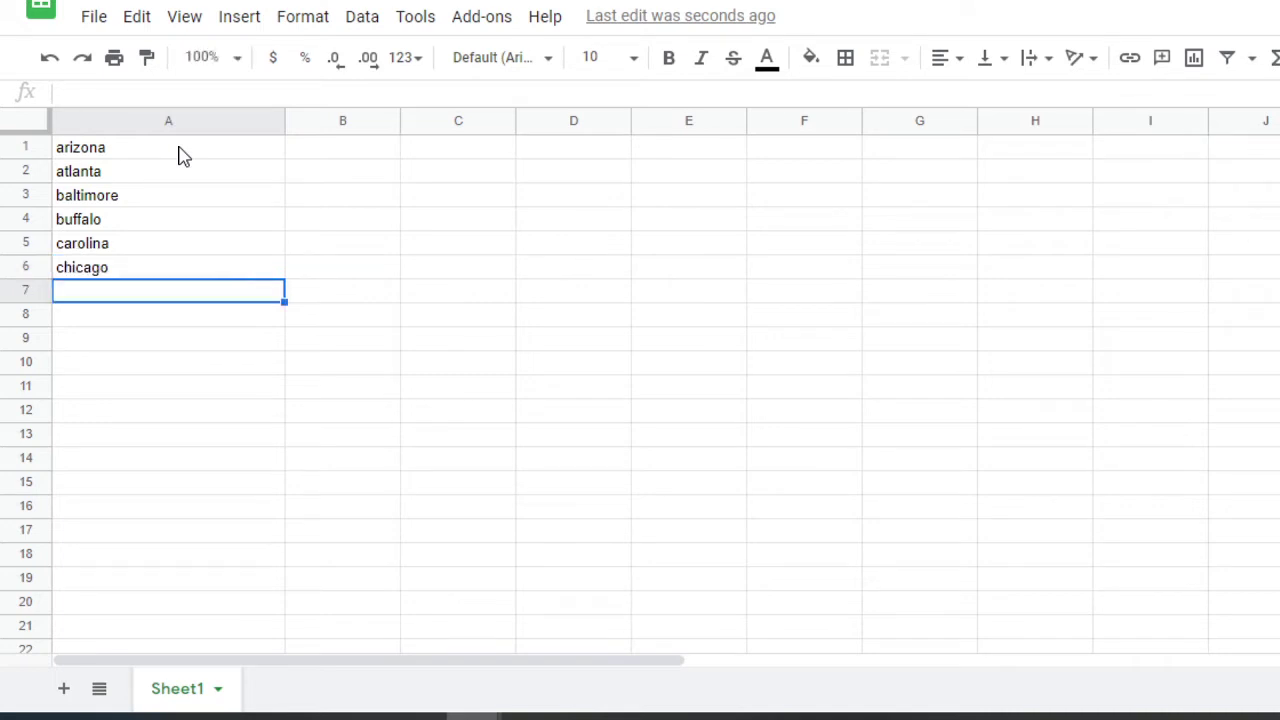
Add cincinnati, cleveland and dallas to the team list in cells A7 to A9.
type("cincinnati")
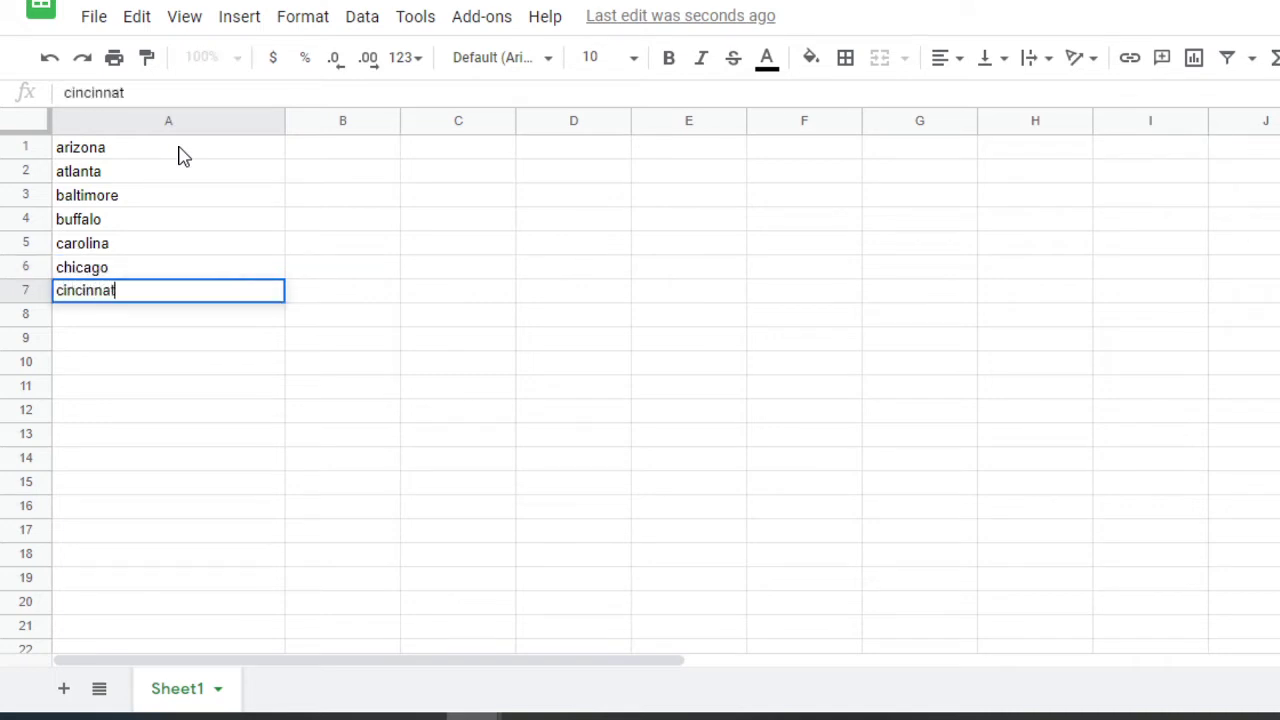
key("Return")
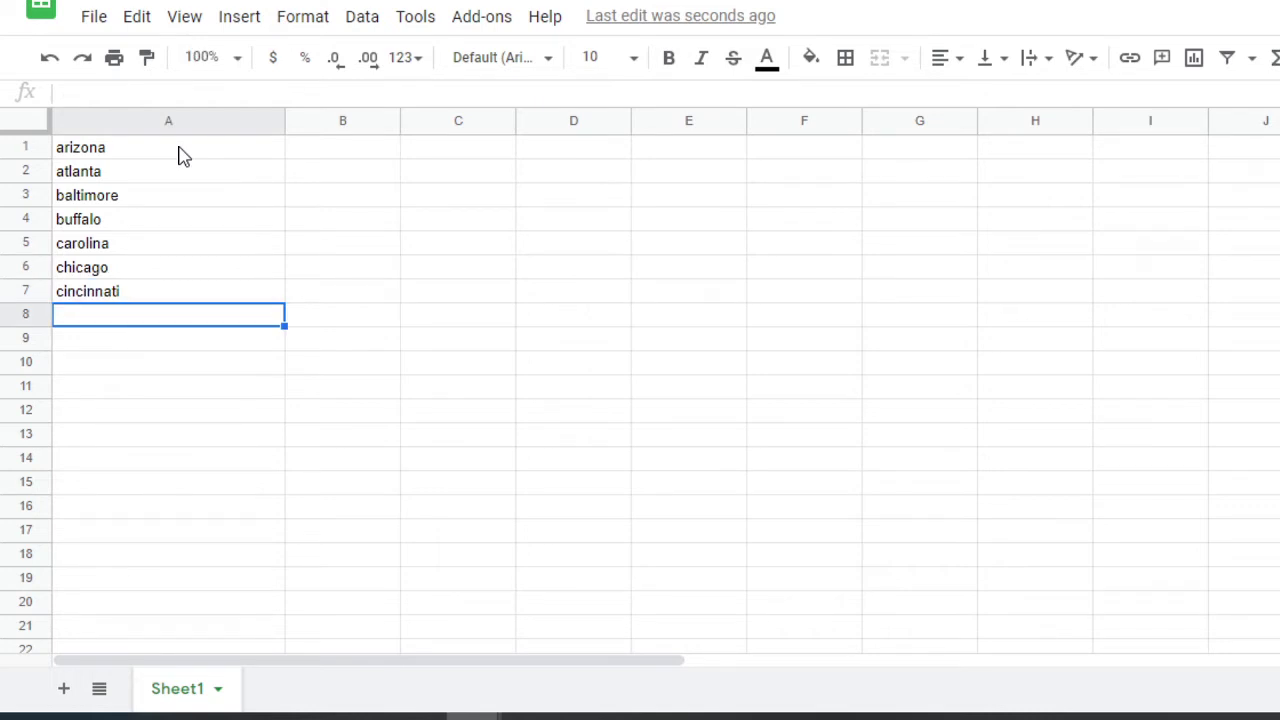
type("cleveland")
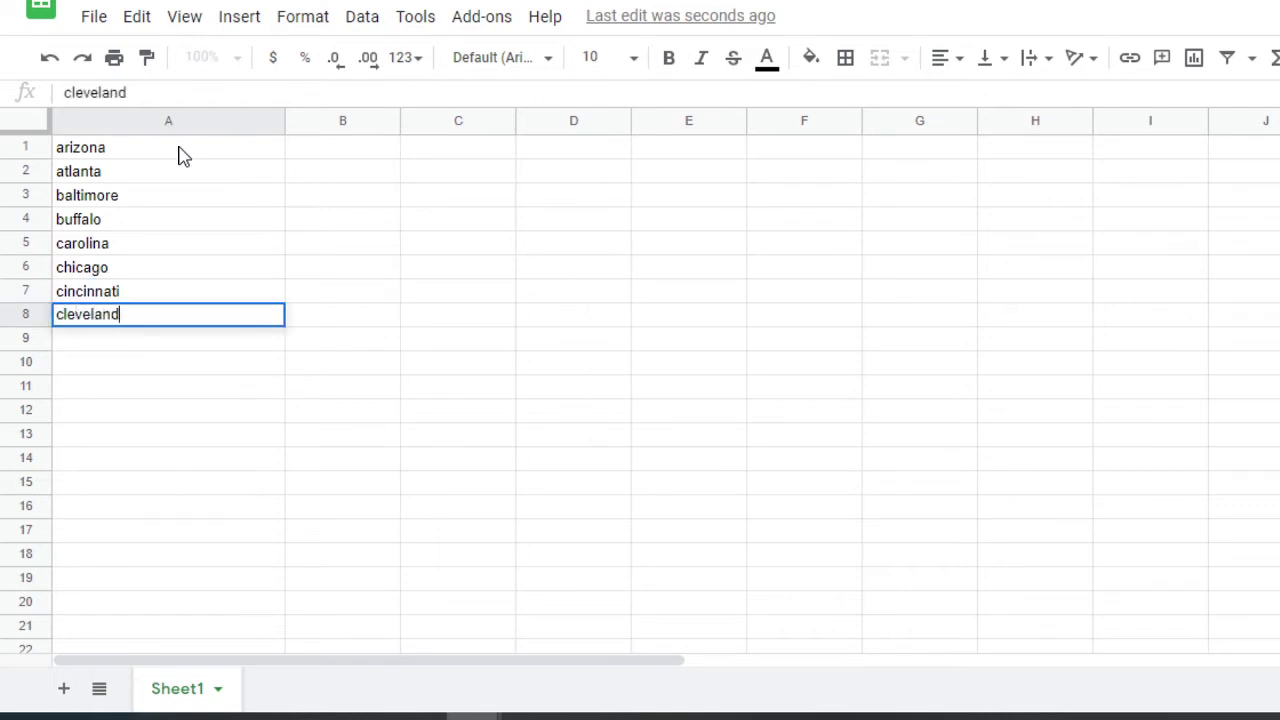
key("Return")
type("dalal")
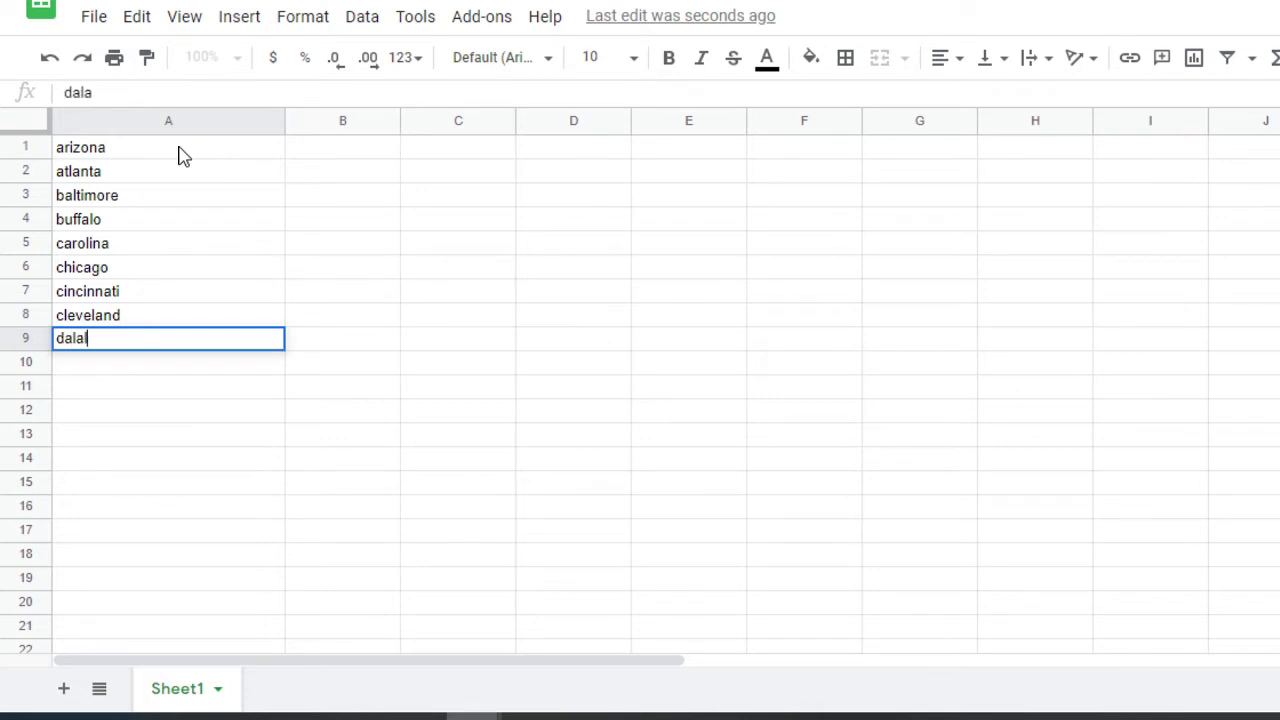
key("BackSpace")
type("las")
key("Return")
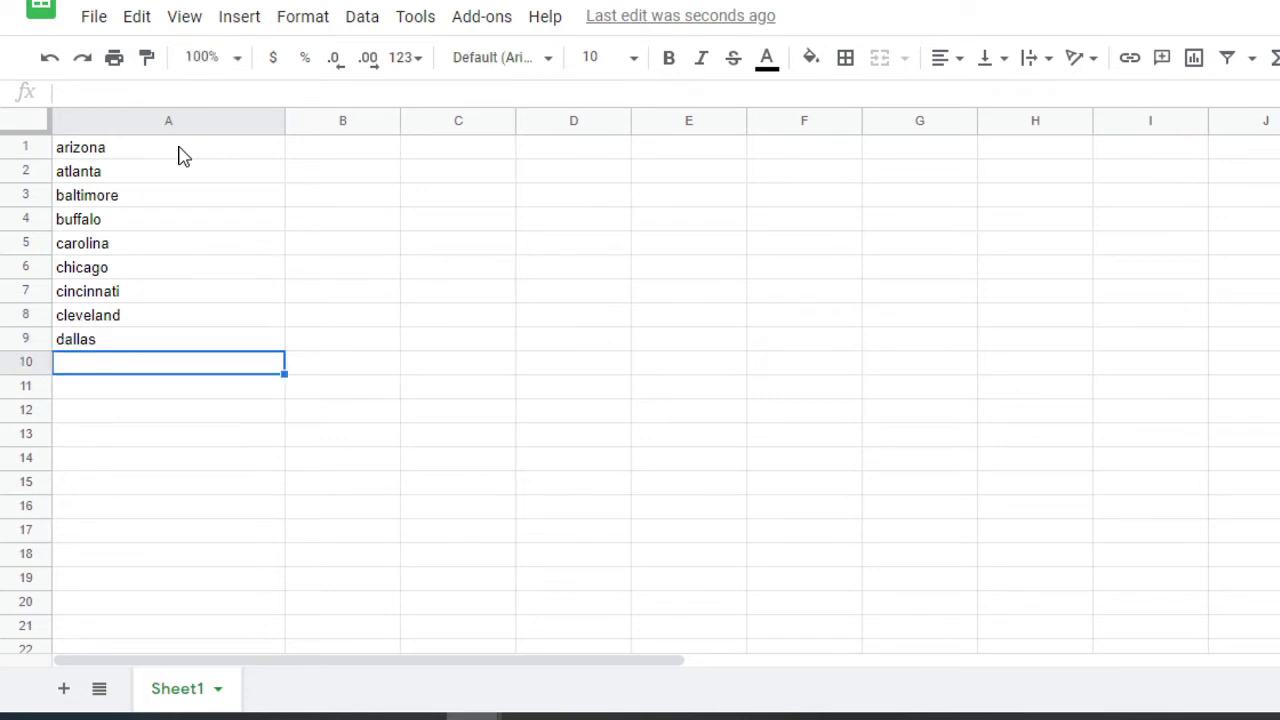
Enter the team abbreviations den, det and gb in cells A10 to A12.
type("den")
key("Return")
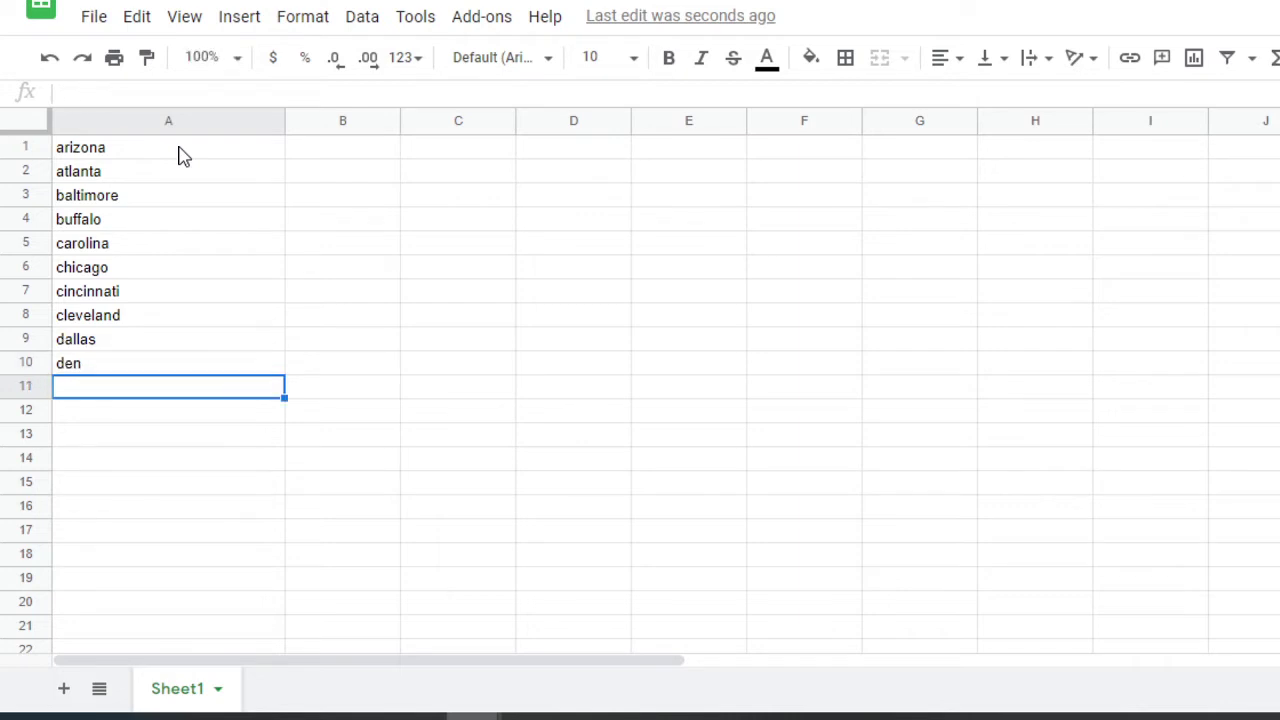
type("det")
key("Return")
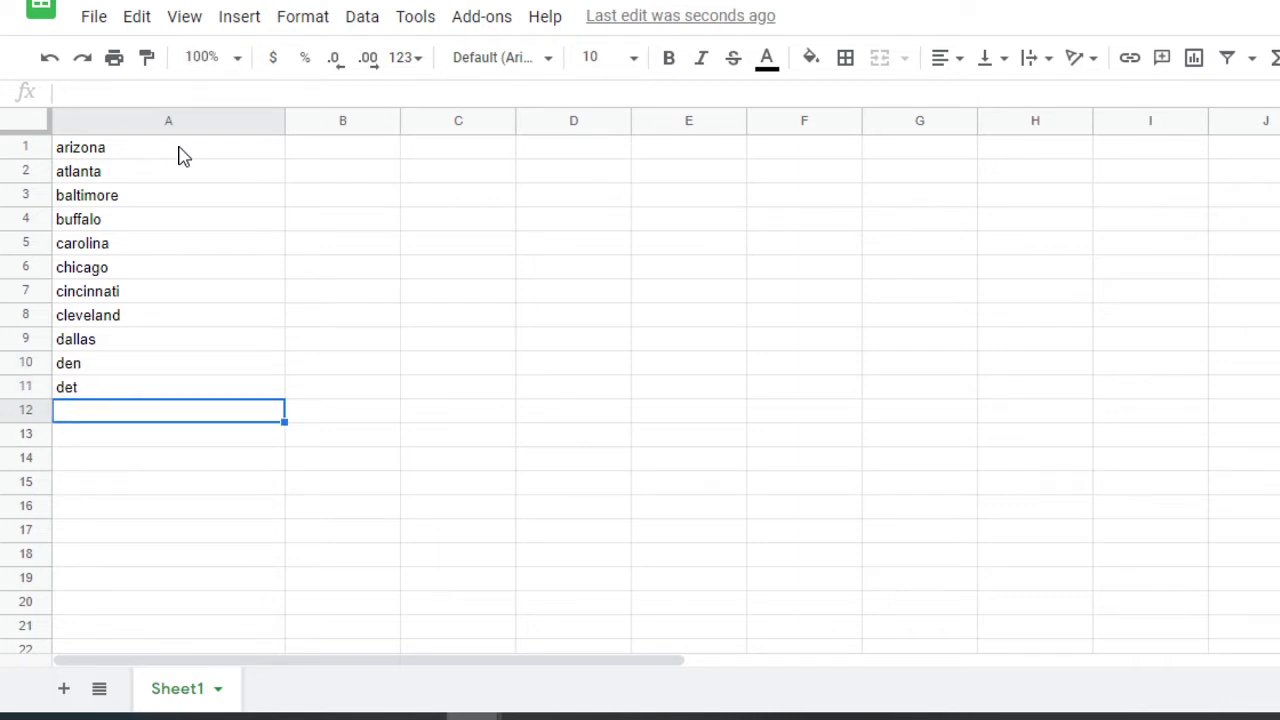
type("gb")
key("Return")
Enter the team abbreviations hou, ind and jax in cells A13 to A15.
type("h")
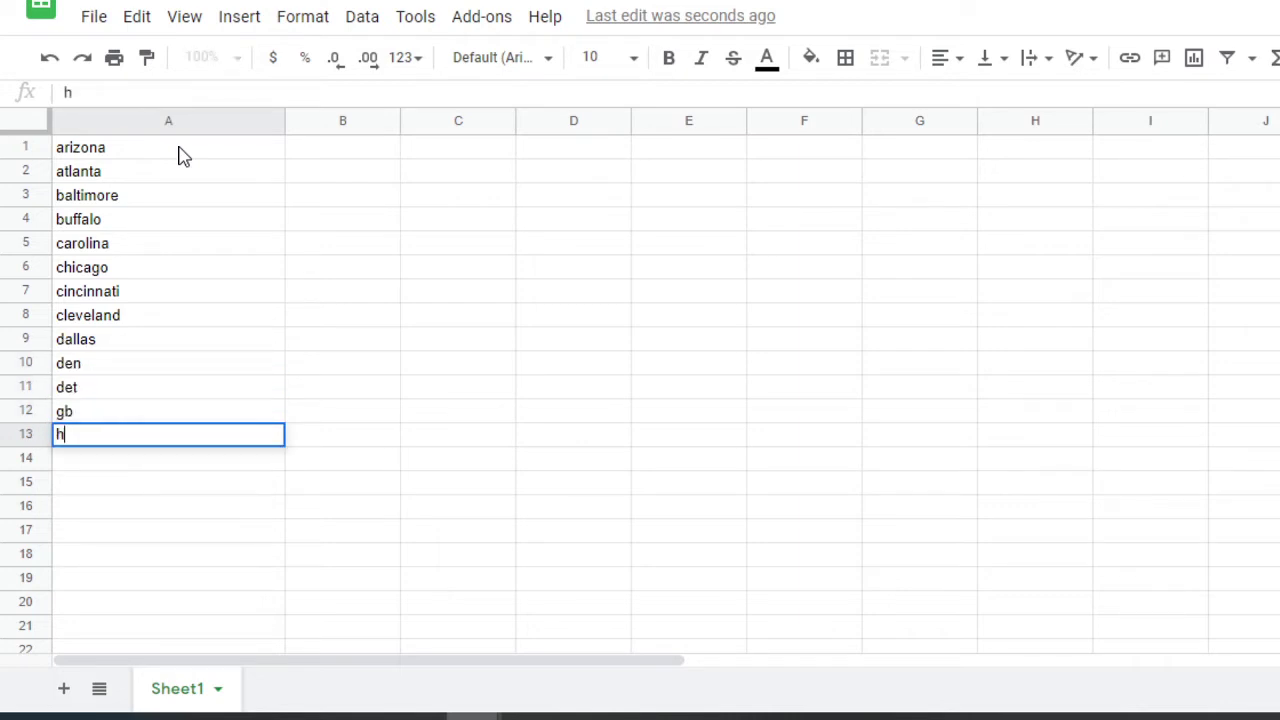
type("oiu")
key("BackSpace")
key("BackSpace")
type("u")
key("Return")
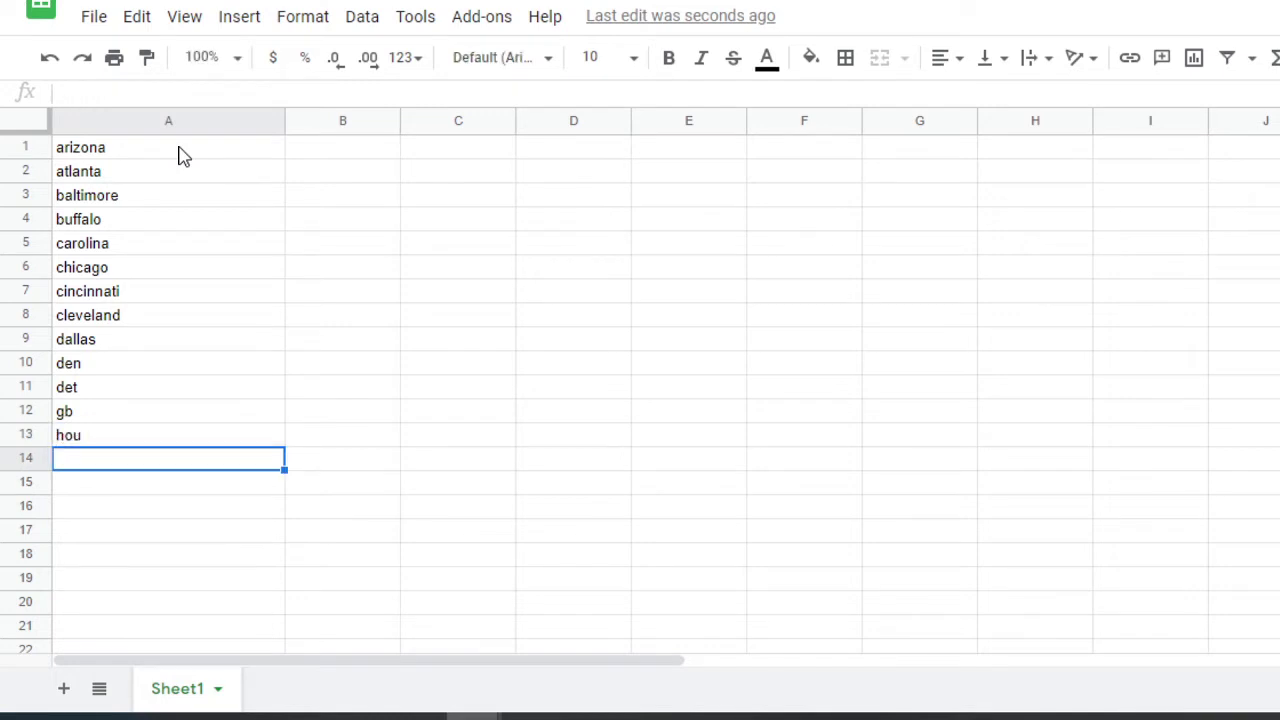
type("ind")
key("Return")
type("jax")
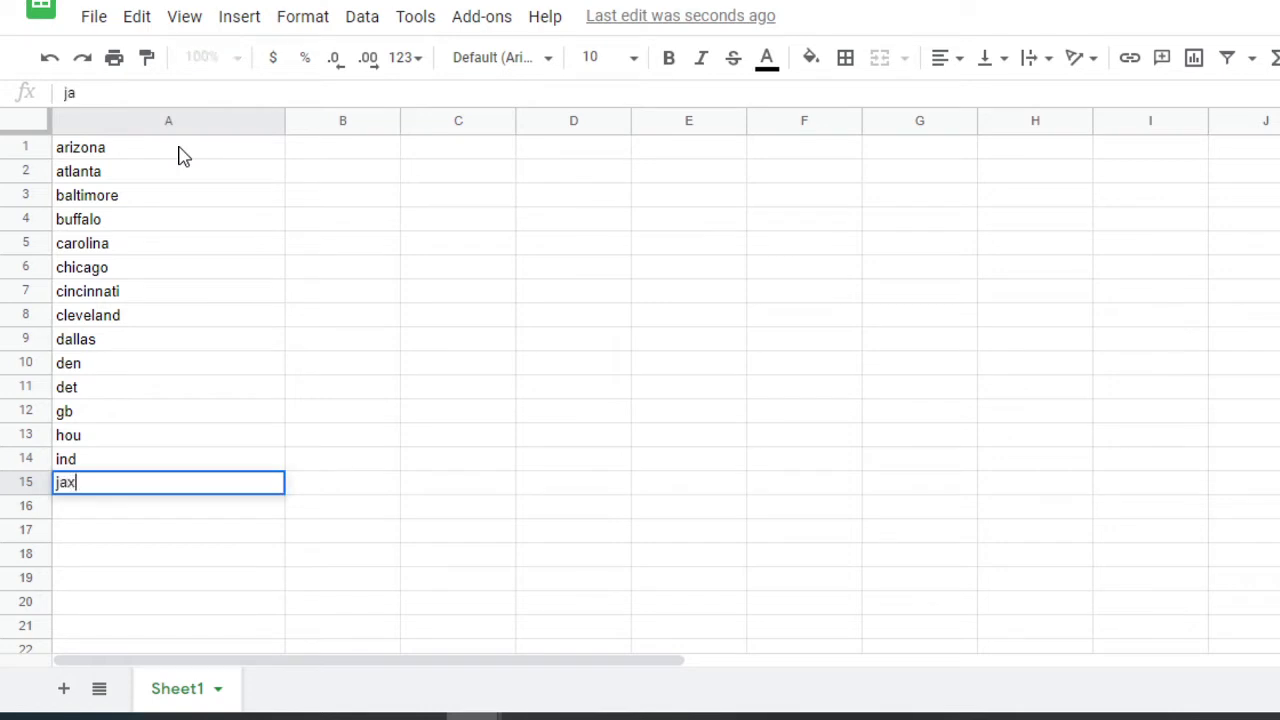
key("Return")
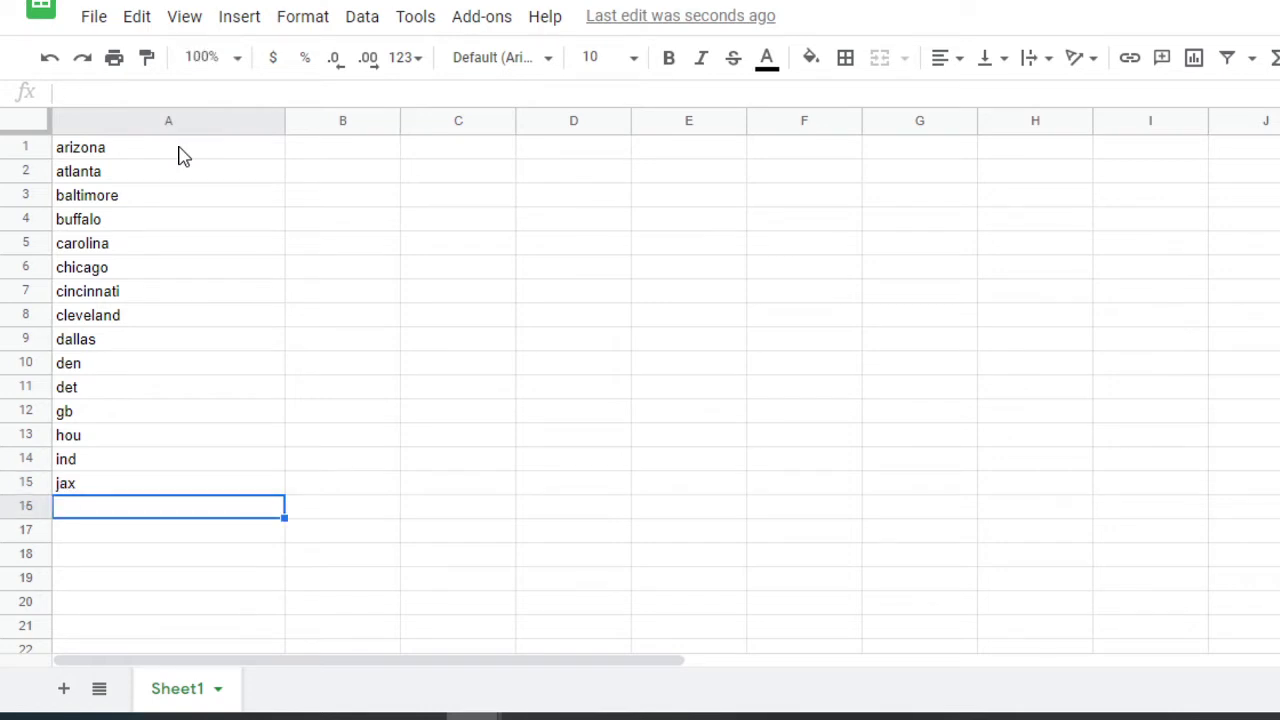
Enter the team abbreviations kc, lvr, lac and lar in cells A16 to A19.
type("kc")
key("Return")
type("lvr")
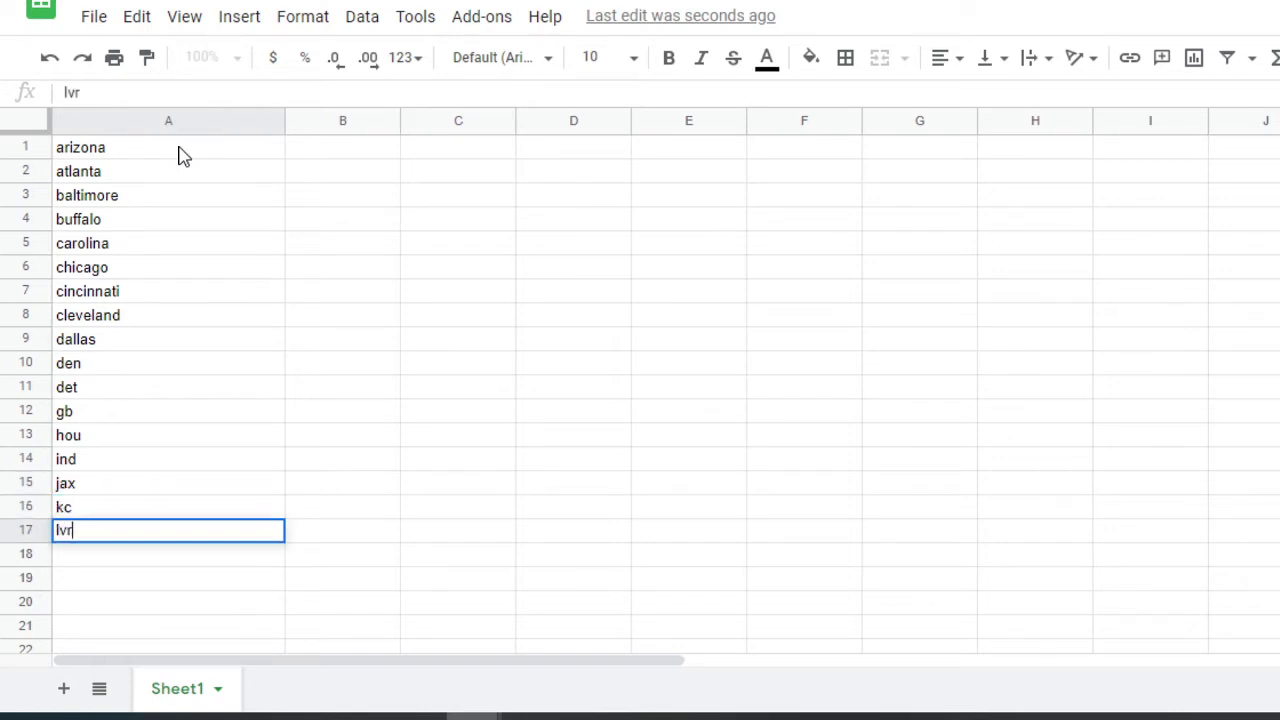
key("Return")
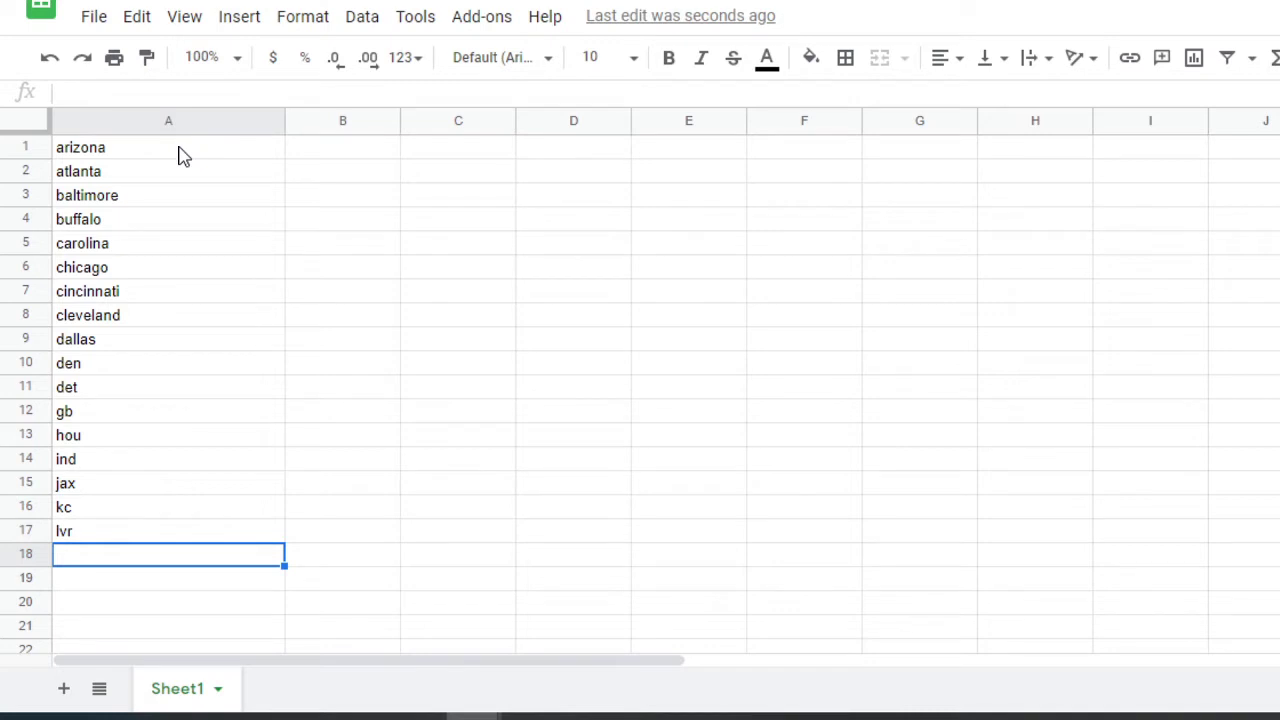
type("lac")
key("Return")
type("lar")
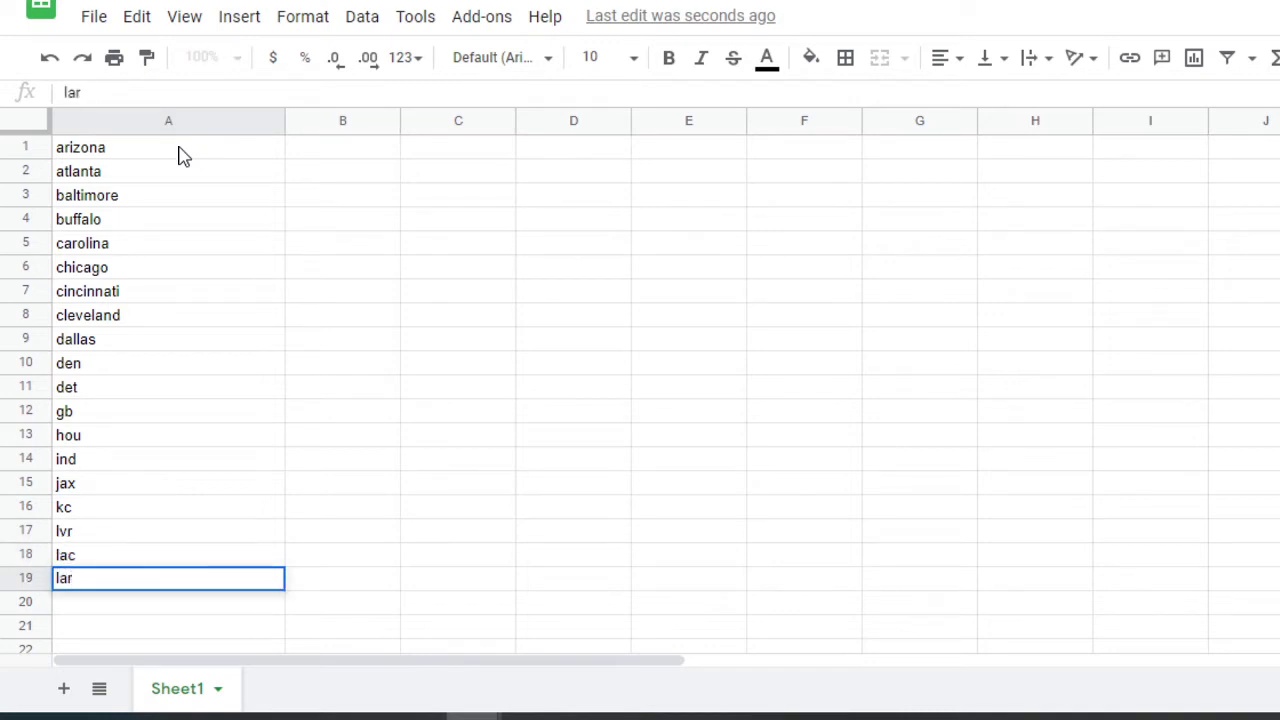
key("Return")
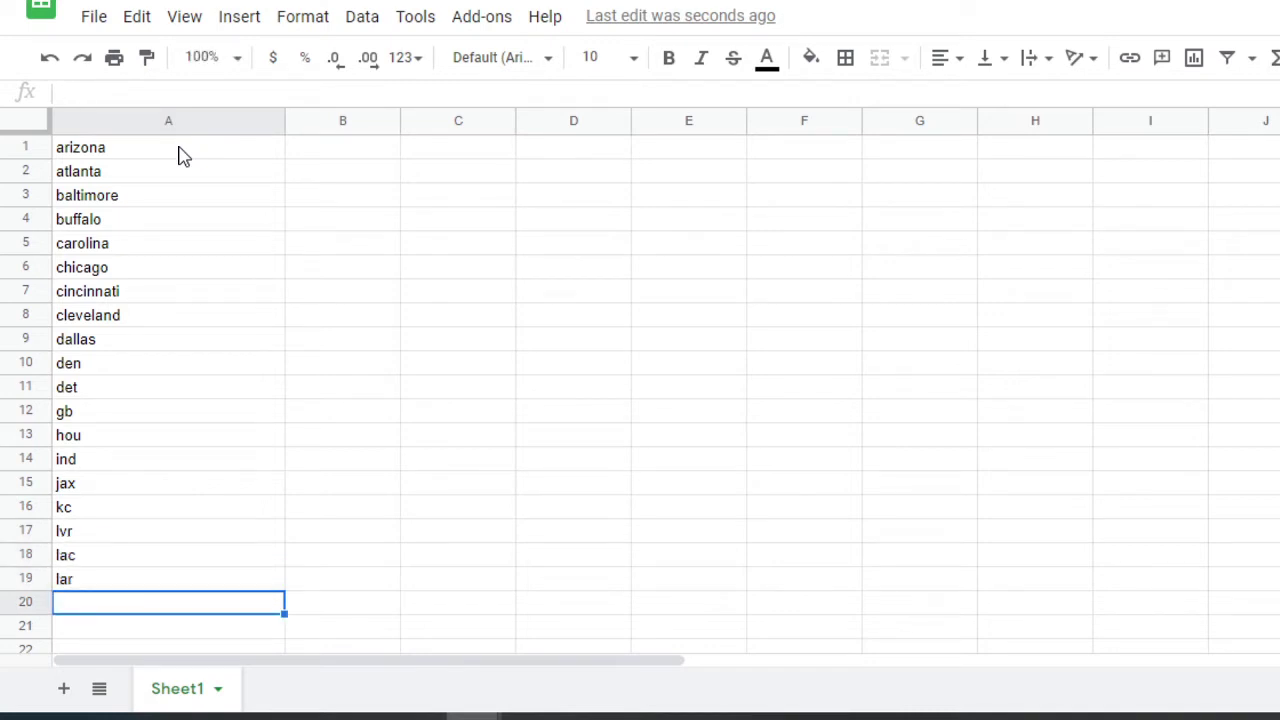
Enter the team abbreviations mia and min in cells A20 and A21.
type("mia")
key("BackSpace")
key("BackSpace")
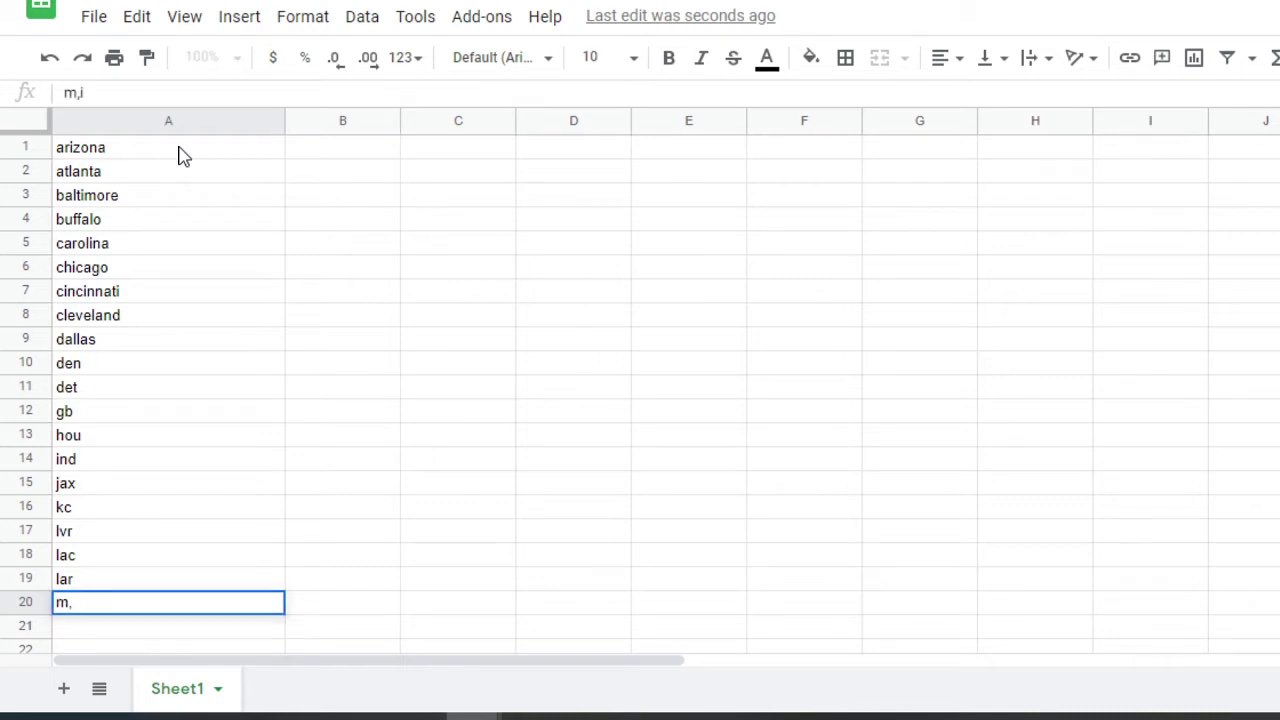
type("ia")
key("Return")
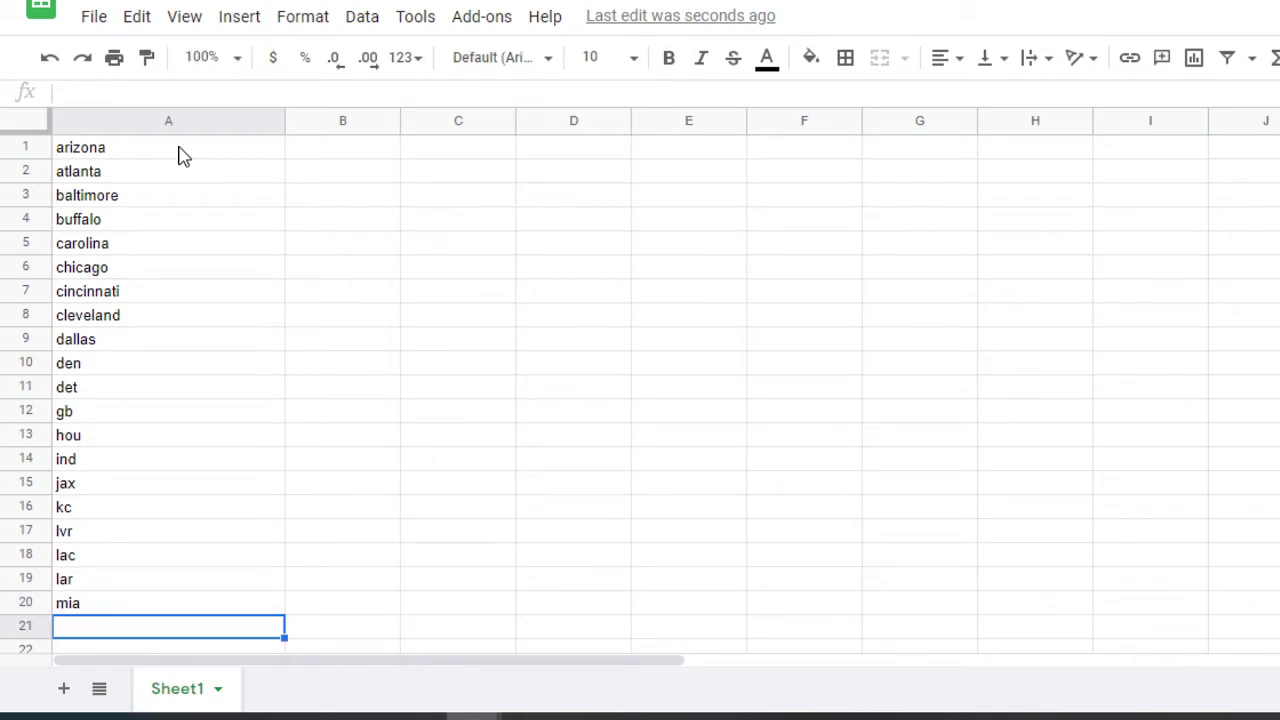
type("min")
key("Return")
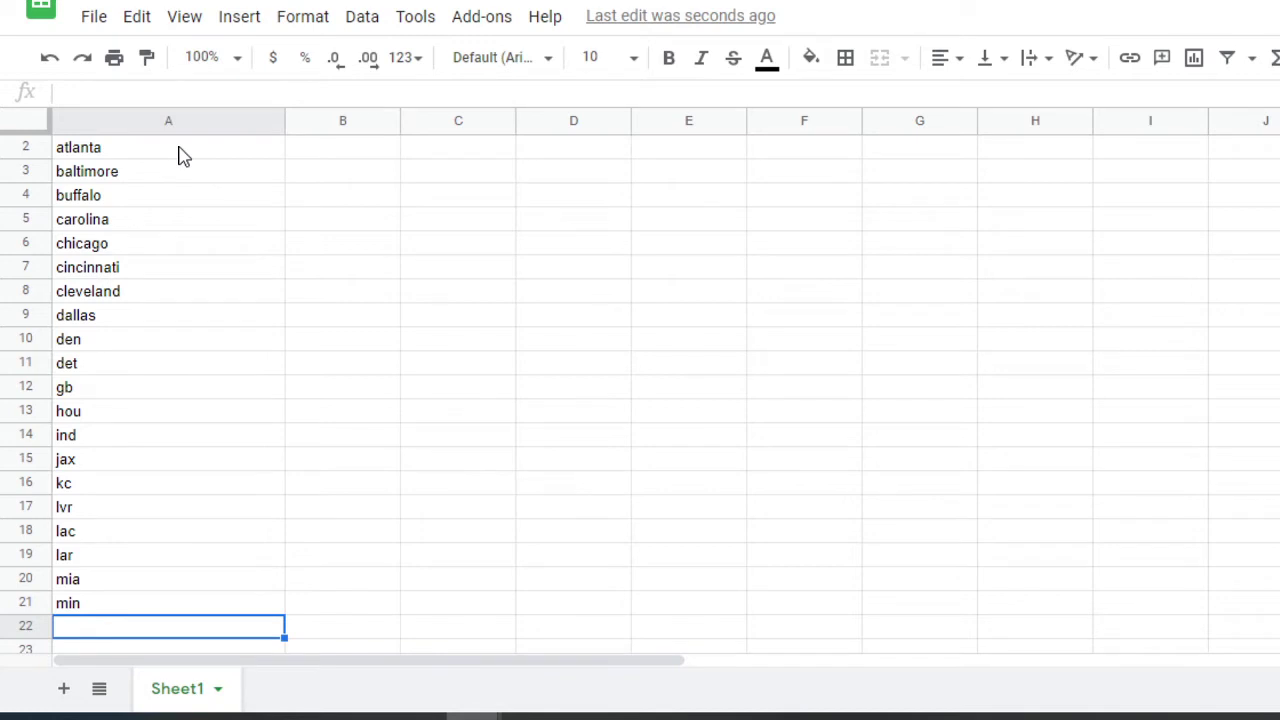
Enter the team abbreviations ne, no, nyg, nyj and phi in cells A22 to A26.
type("ne")
key("Return")
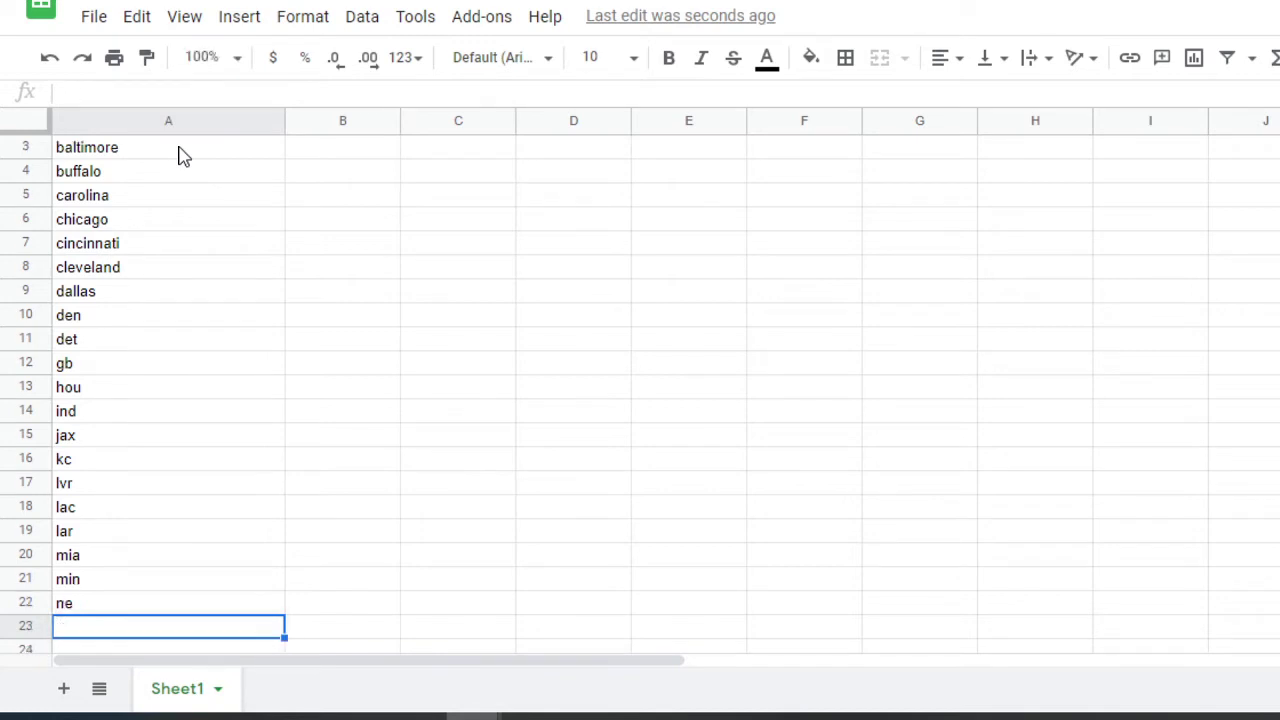
type("no")
key("Return")
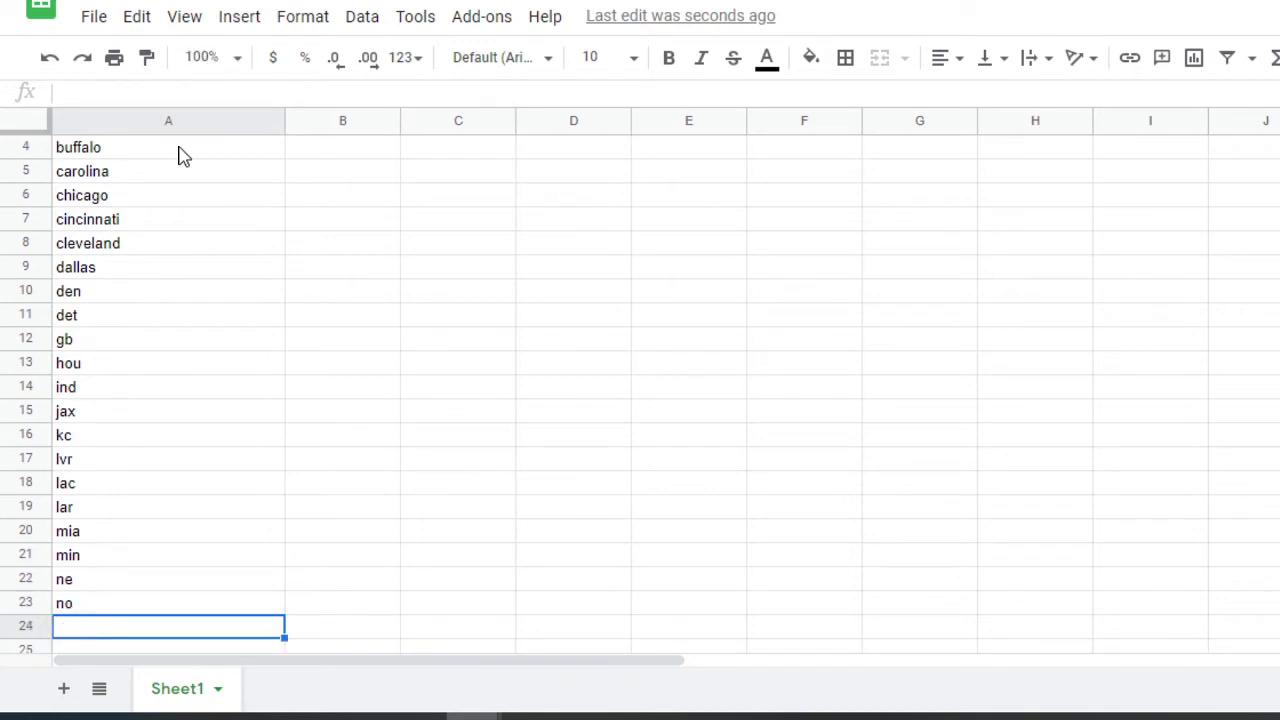
type("nyg")
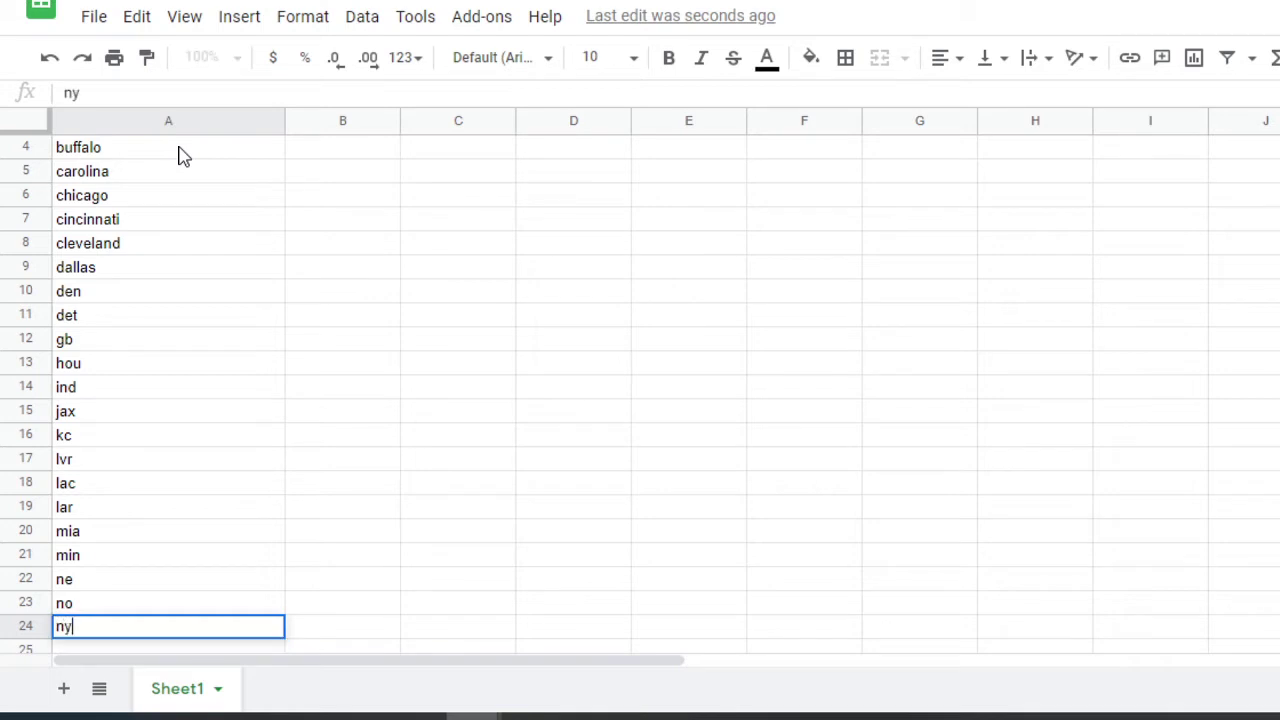
key("Return")
type("nyj")
key("Return")
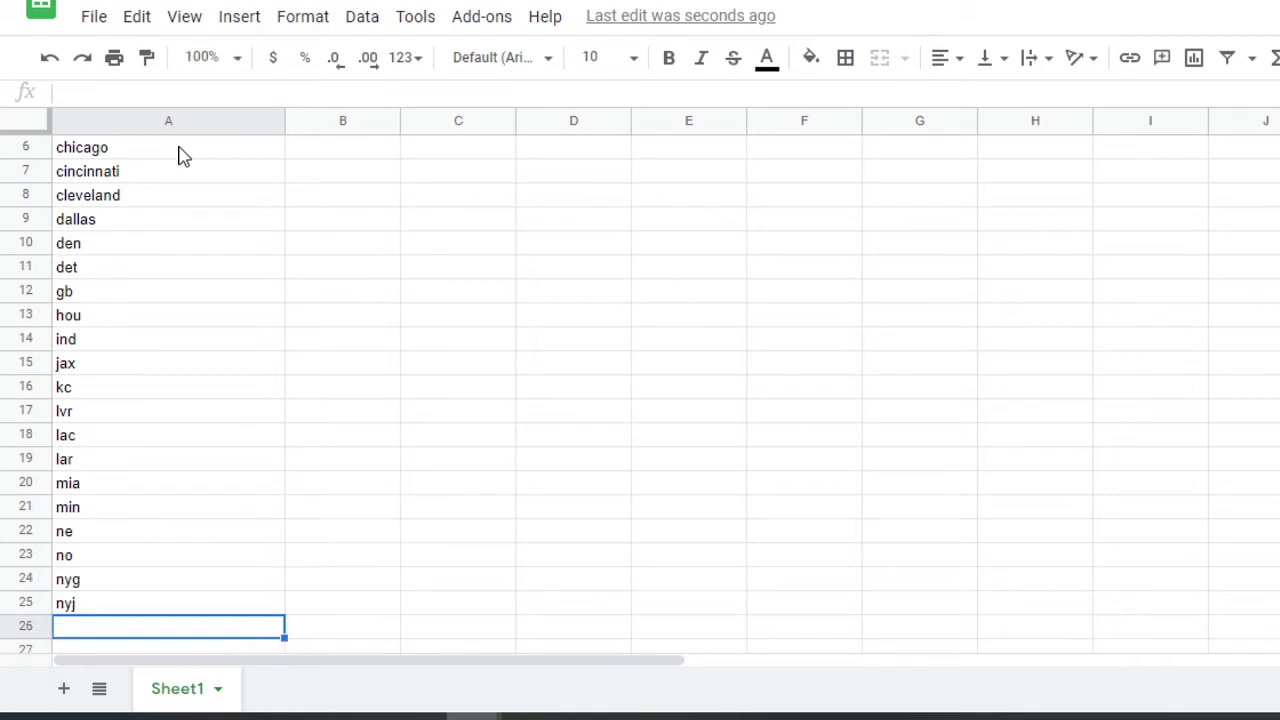
type("phi")
key("Return")
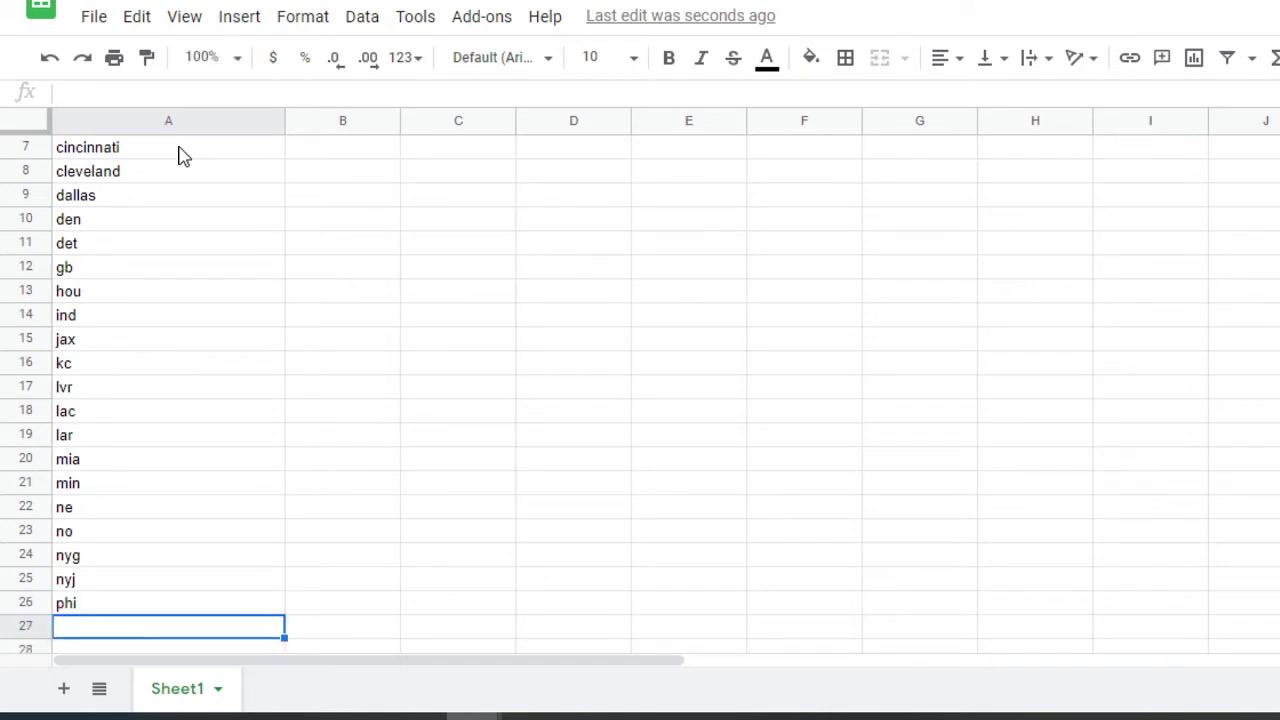
Enter the team abbreviations pitt, sf and sea in cells A27 to A29.
type("pitt")
key("Return")
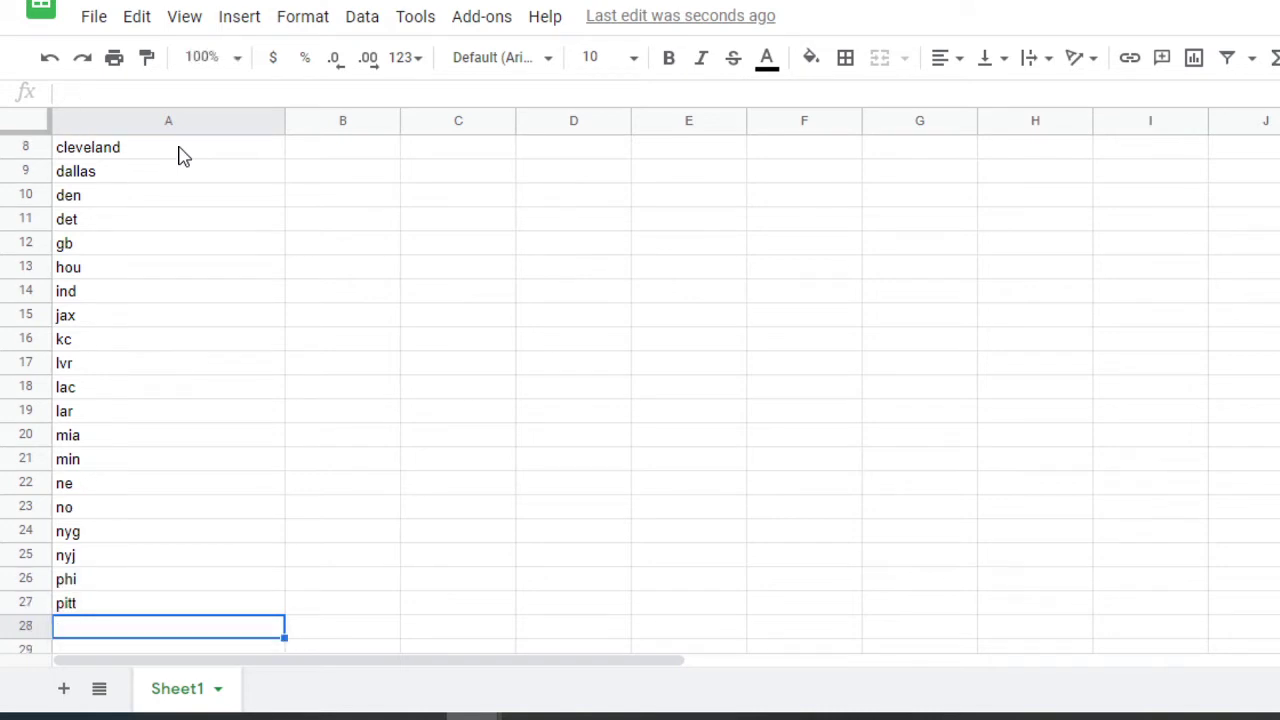
type("sf")
key("Return")
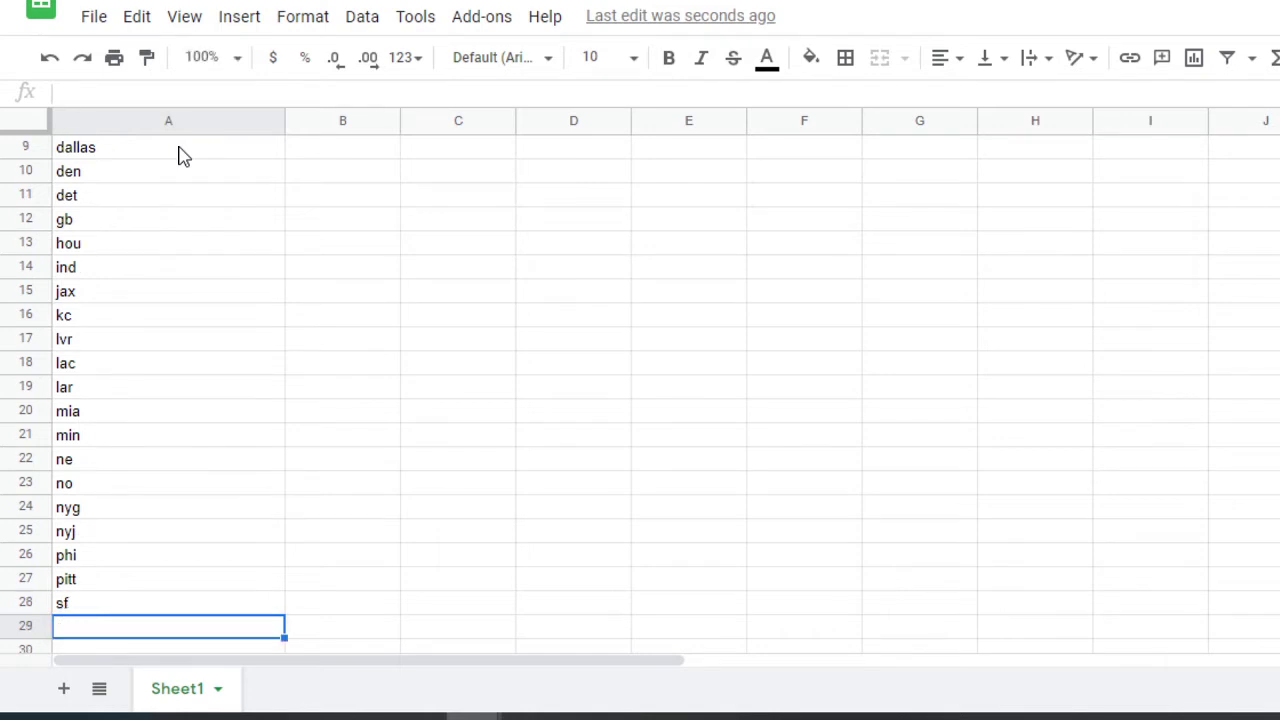
type("sea")
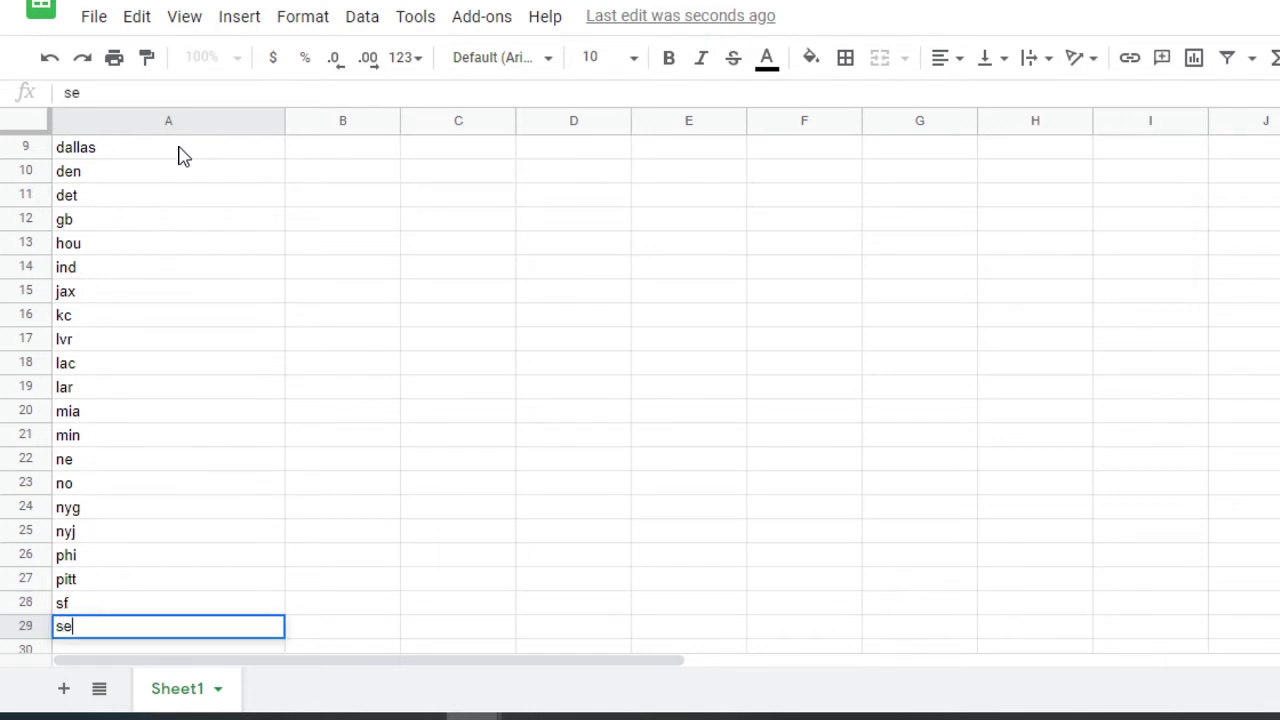
key("Return")
Enter the team abbreviations tb, ten and was in cells A30 to A32.
type("tb")
key("Return")
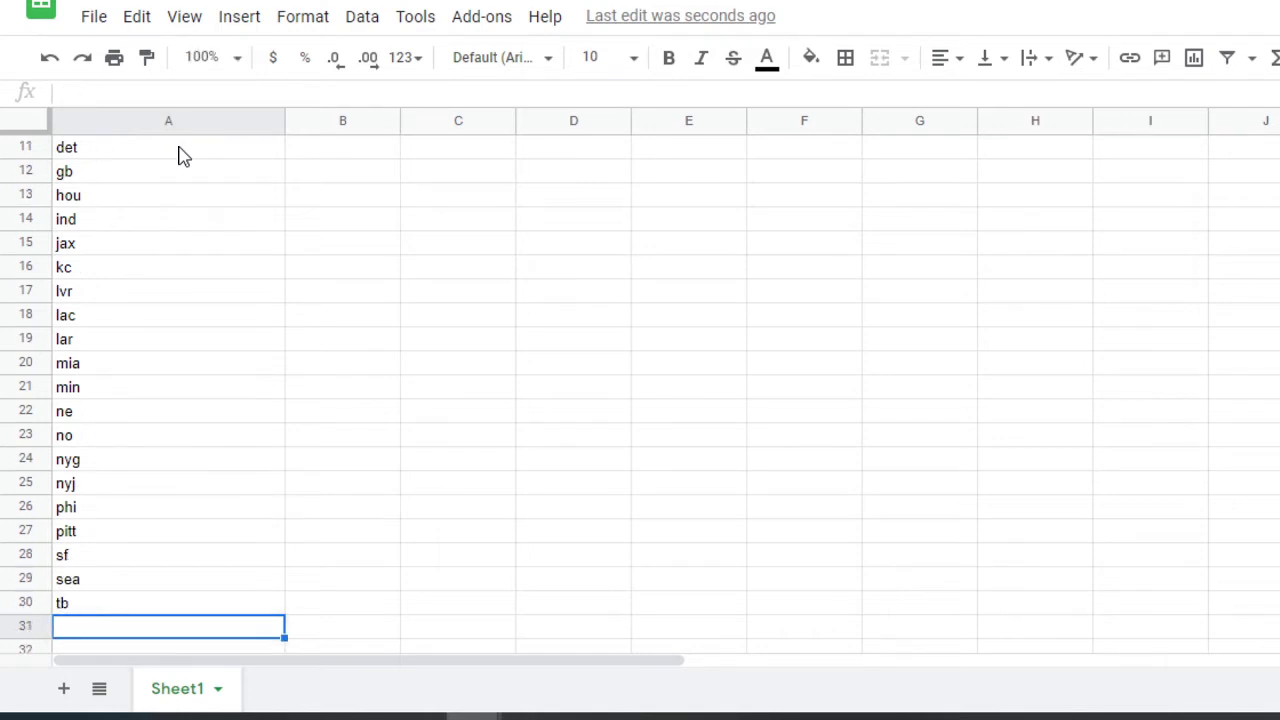
type("ten")
key("Return")
type("was")
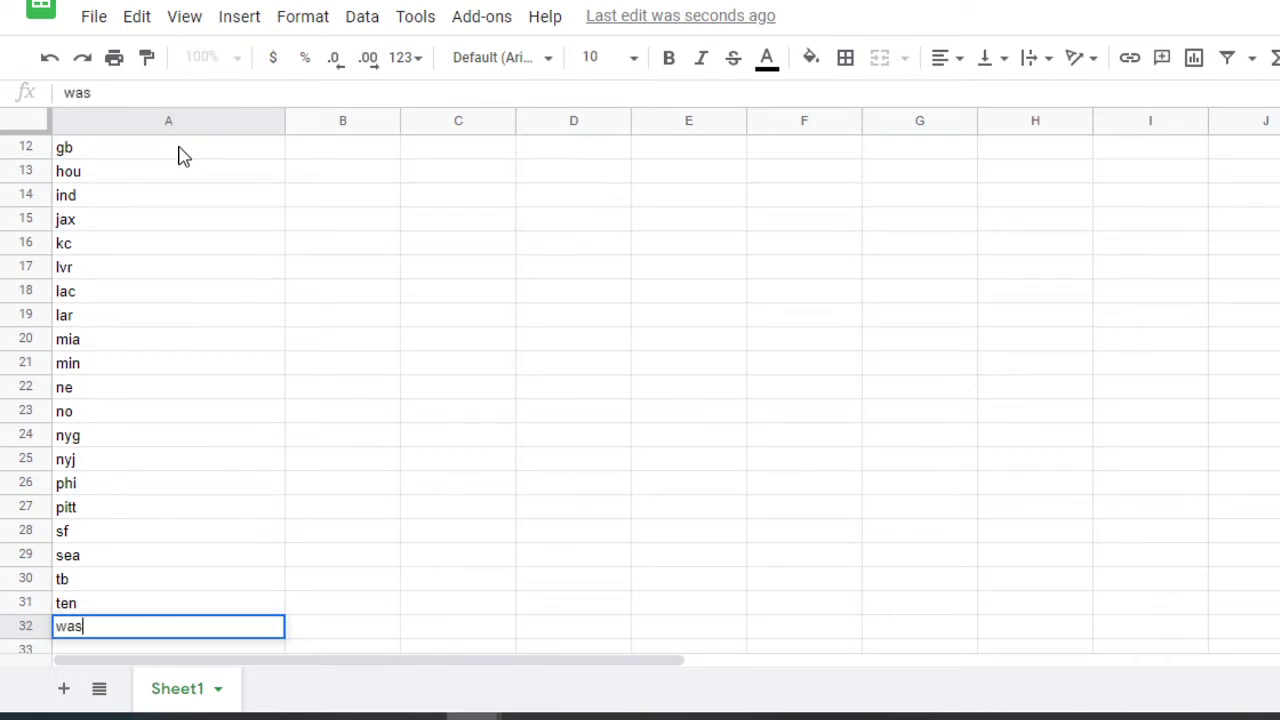
key("Return")
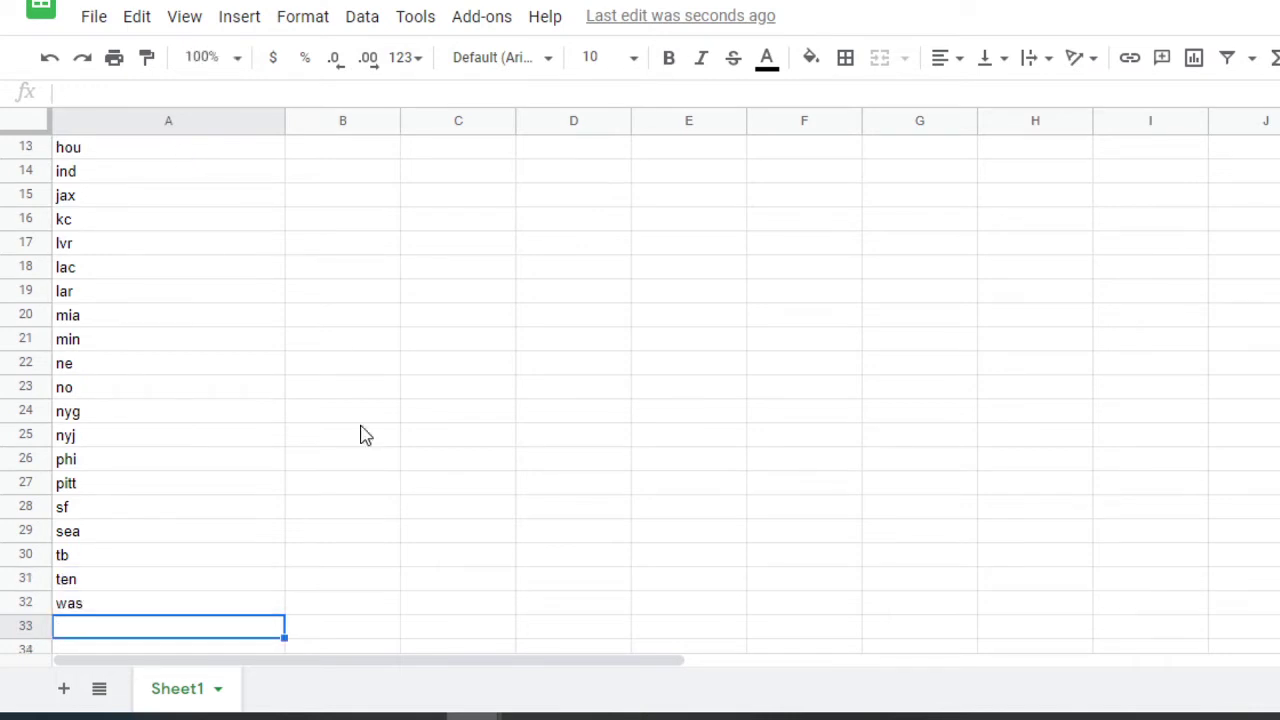
Switch to the giveaway verification page and copy all 32 numbered entries of the Round #5 final result.
scroll(260, 337, "up", 4)
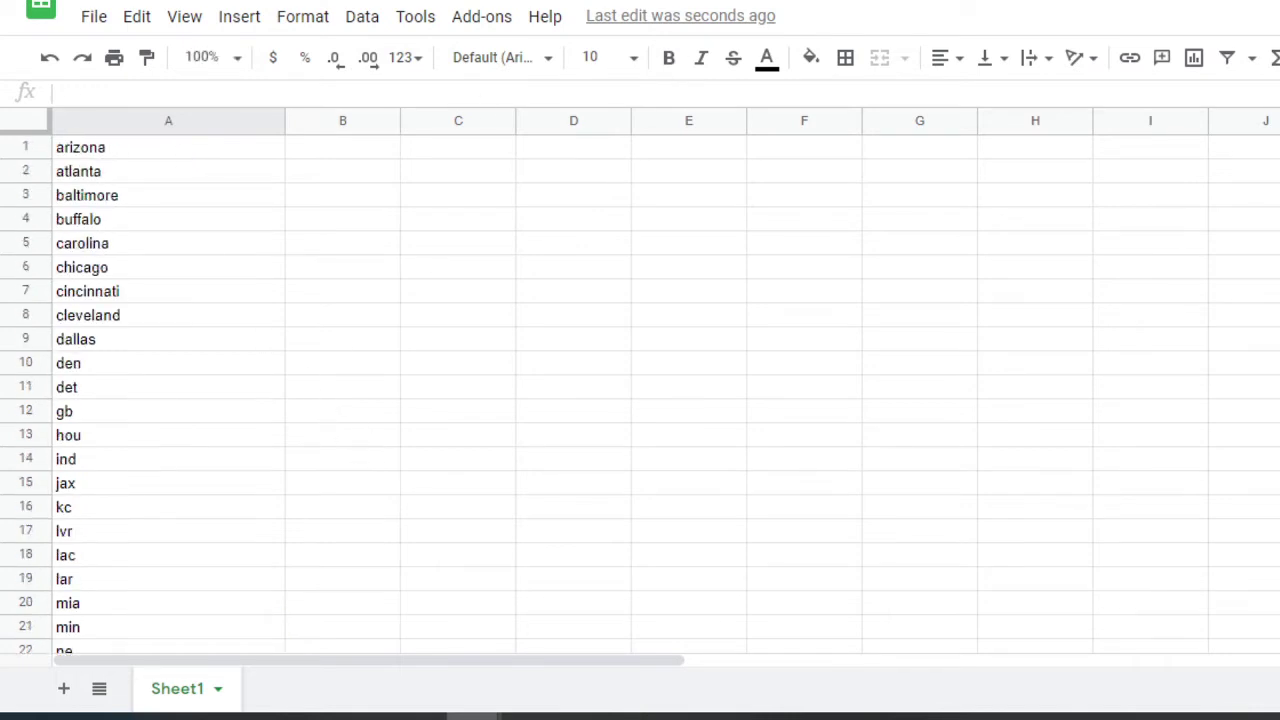
key("alt+Tab")
left_click_drag(814, 20, 1094, 46)
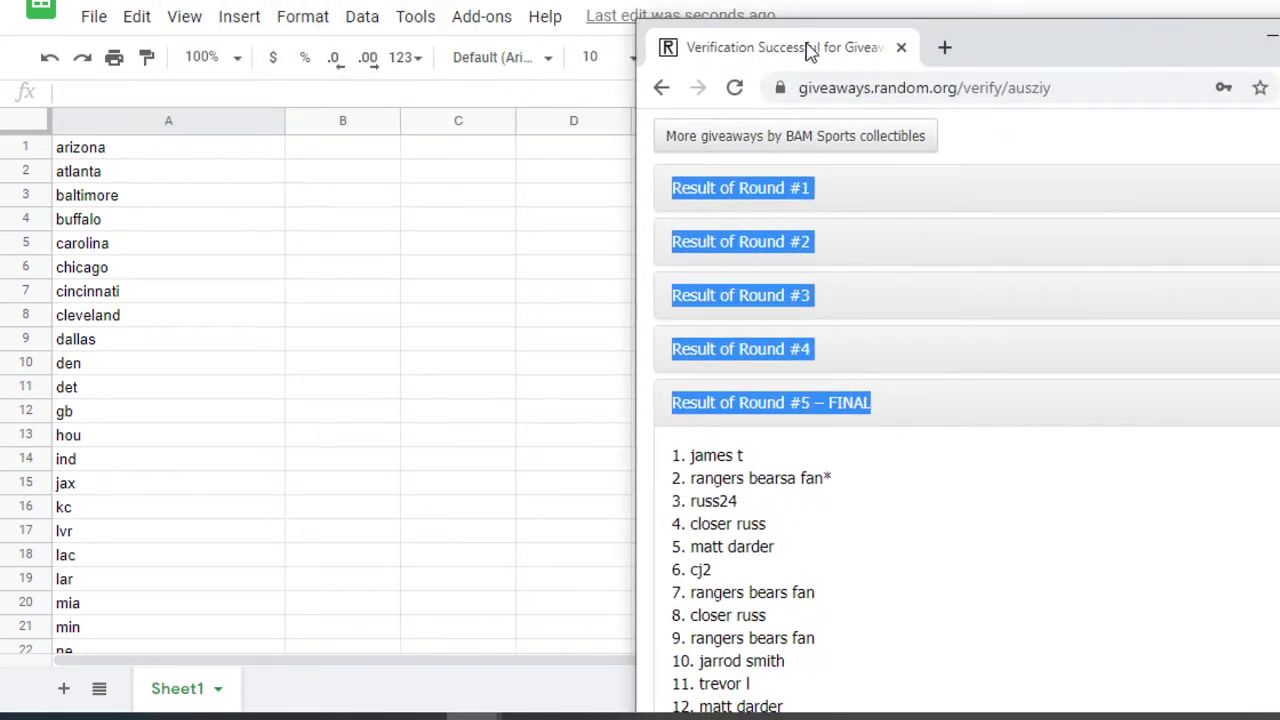
scroll(863, 380, "down", 3)
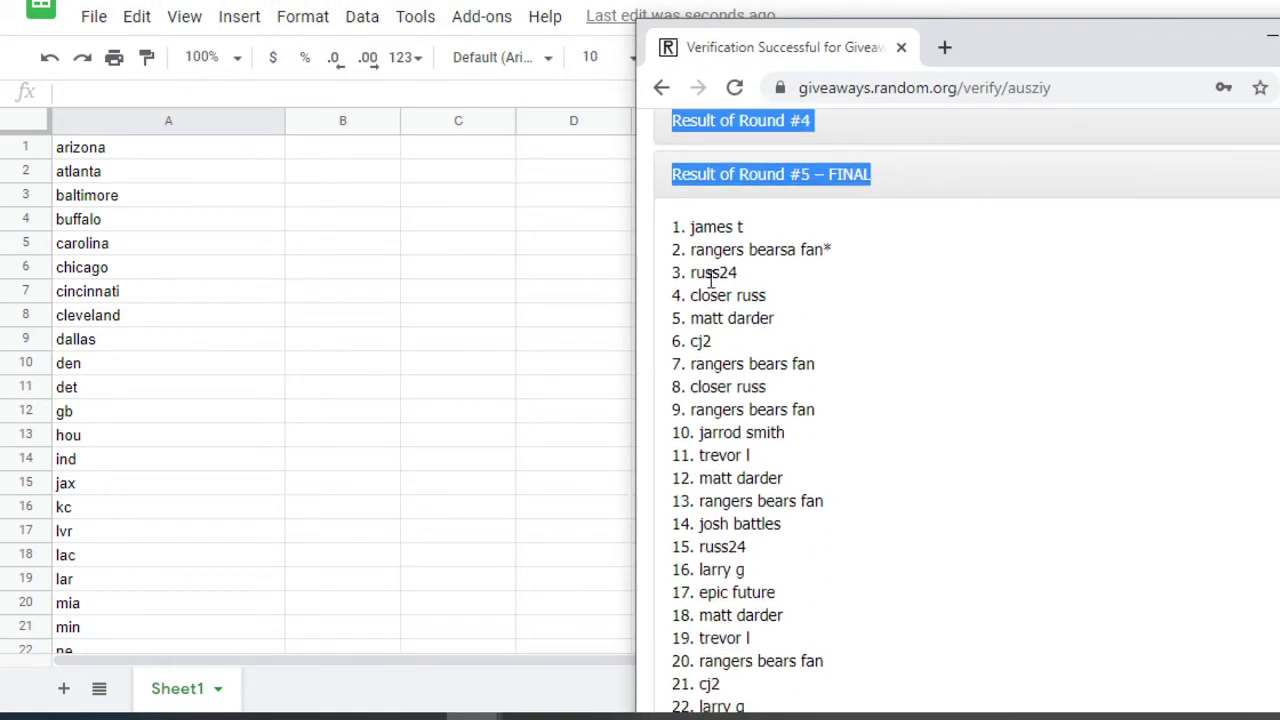
left_click_drag(670, 228, 928, 703)
right_click(698, 310)
left_click(771, 335)
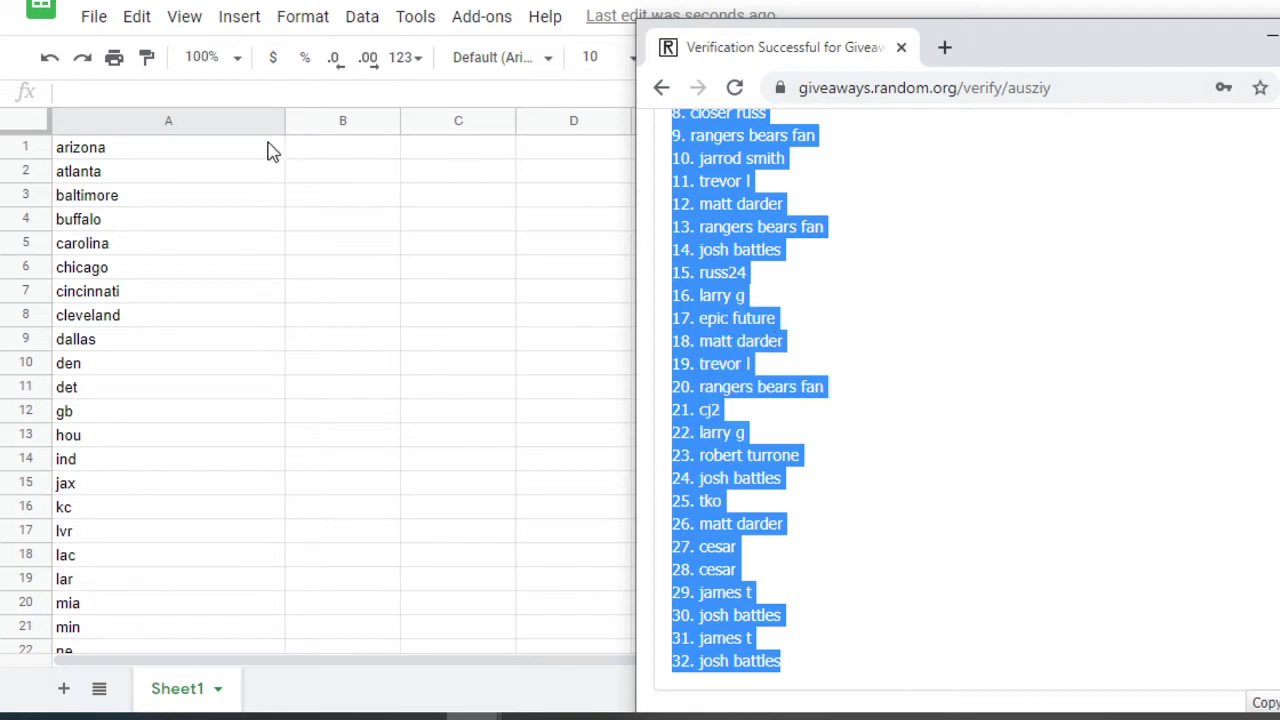
Paste the copied result list into the spreadsheet from cell B1 down and widen column B to fit the names.
left_click(345, 157)
left_click(408, 128)
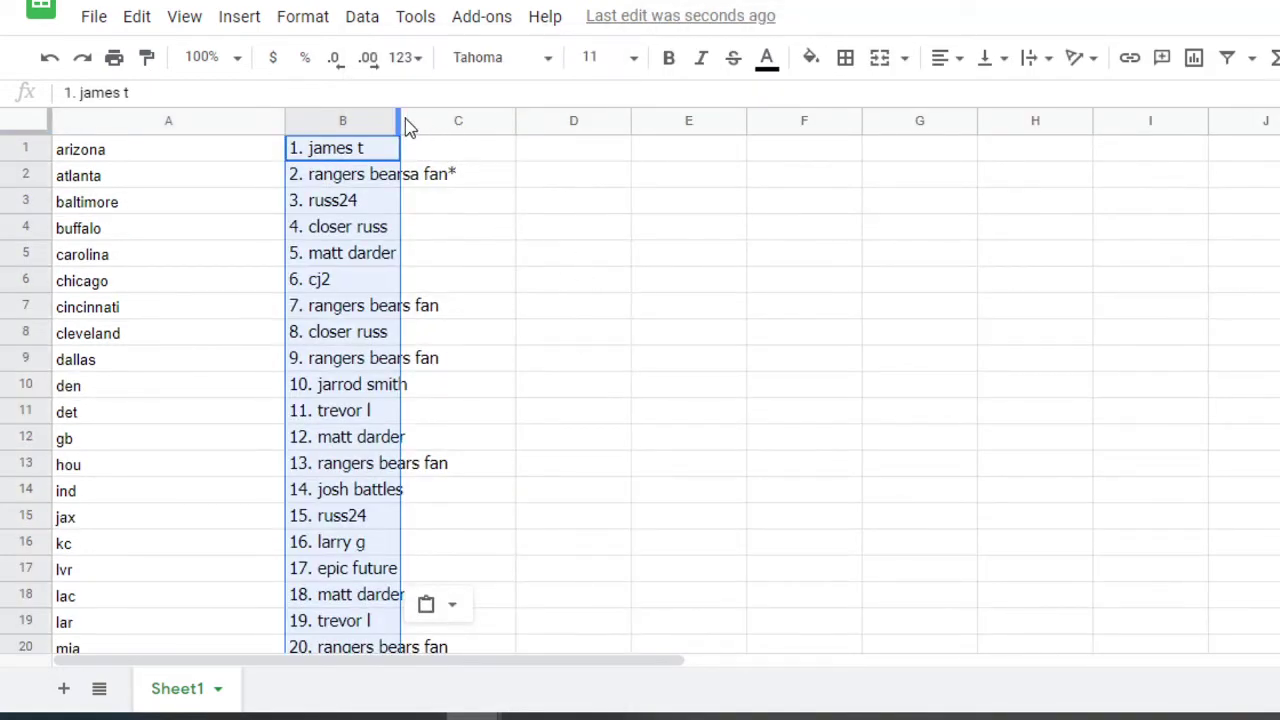
left_click_drag(399, 120, 665, 135)
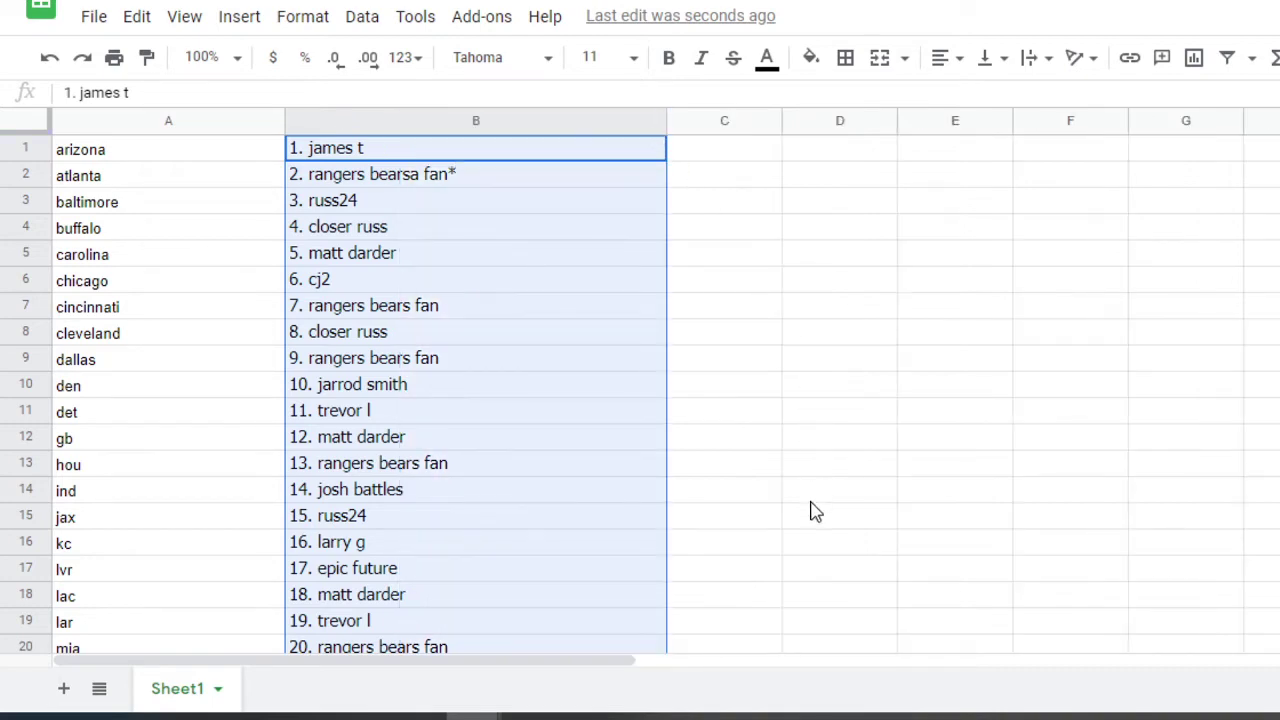
Compare the final-round list on the giveaway verification page with the pasted entries in column B, then return to the spreadsheet.
mouse_move(475, 716)
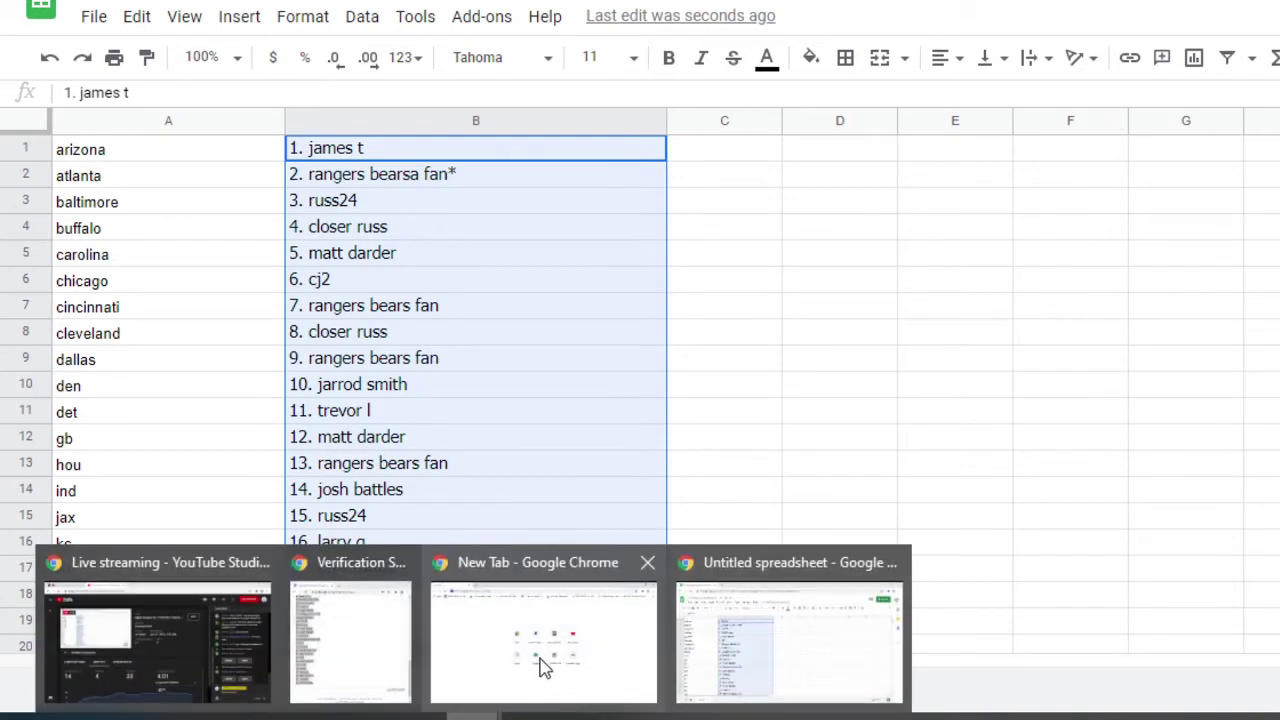
left_click(351, 650)
scroll(949, 240, "up", 3)
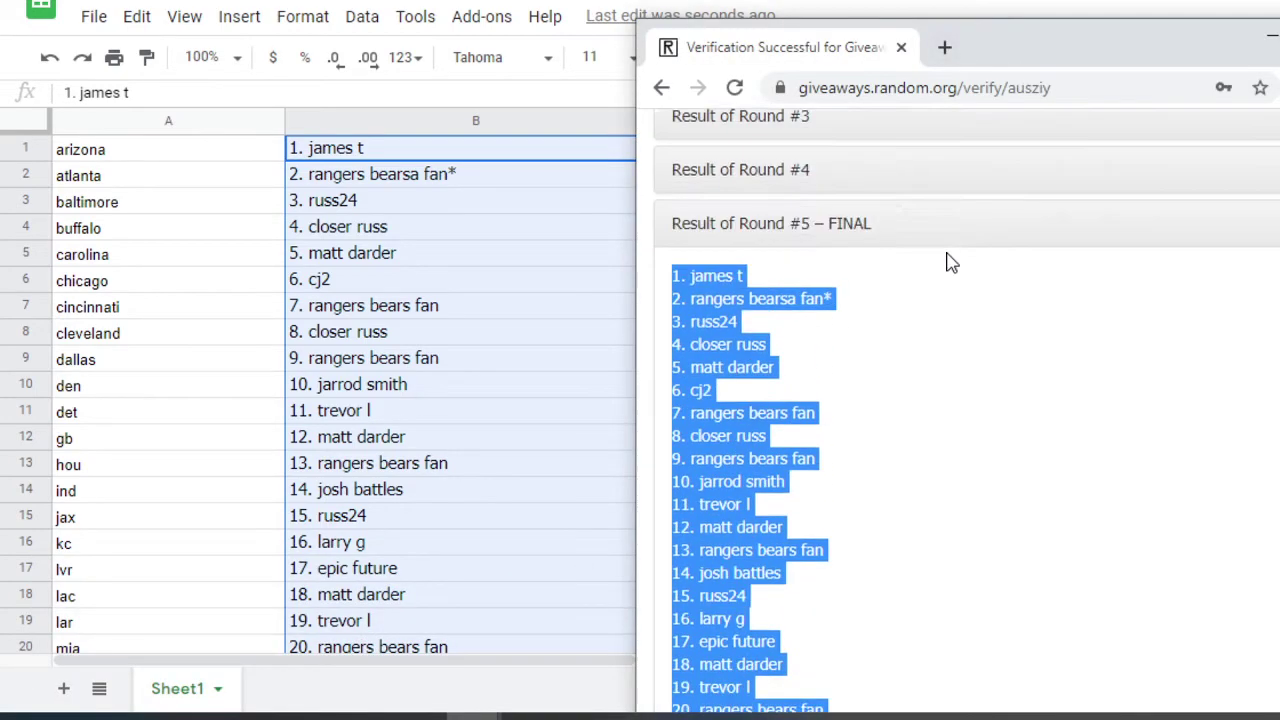
scroll(884, 277, "down", 1)
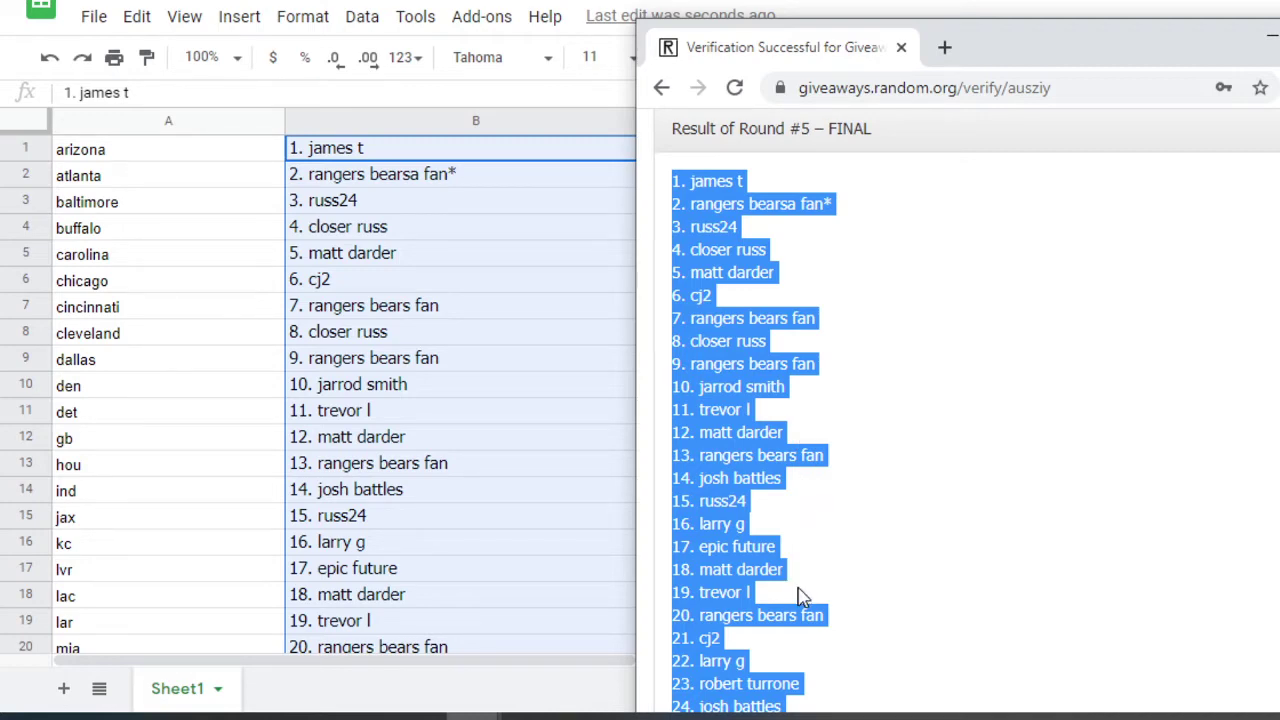
scroll(450, 430, "down", 6)
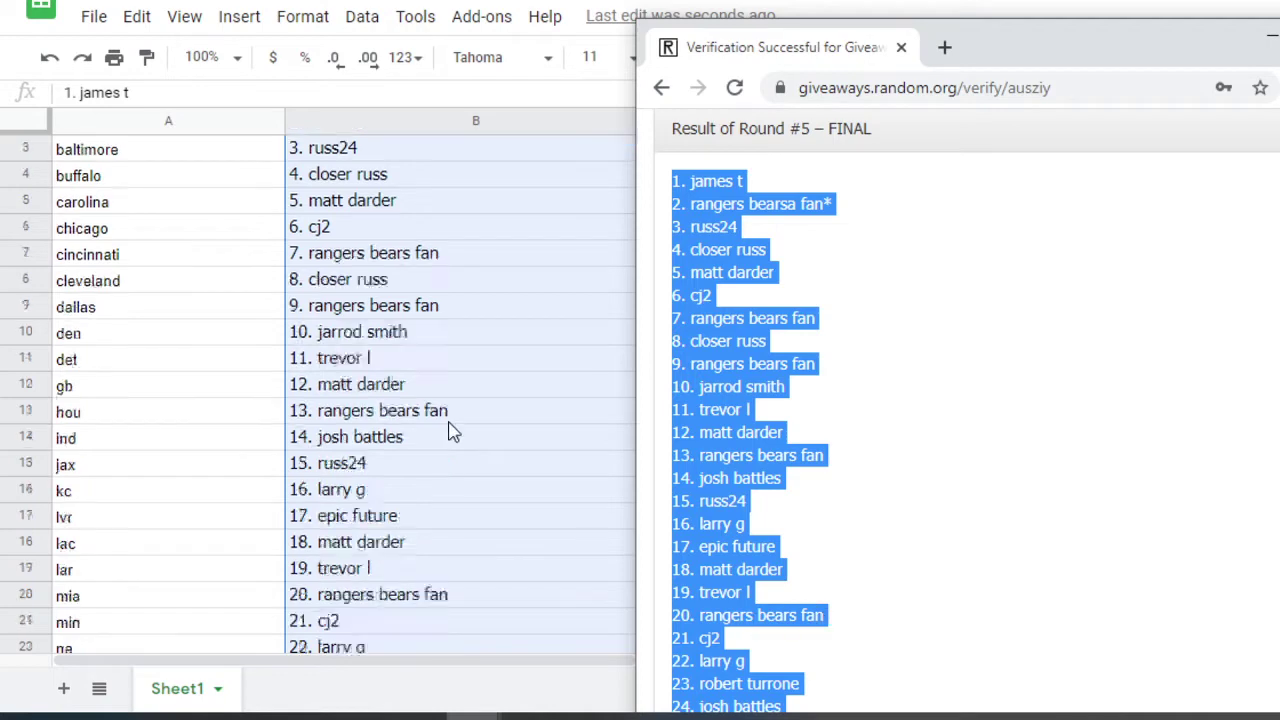
scroll(893, 430, "down", 3)
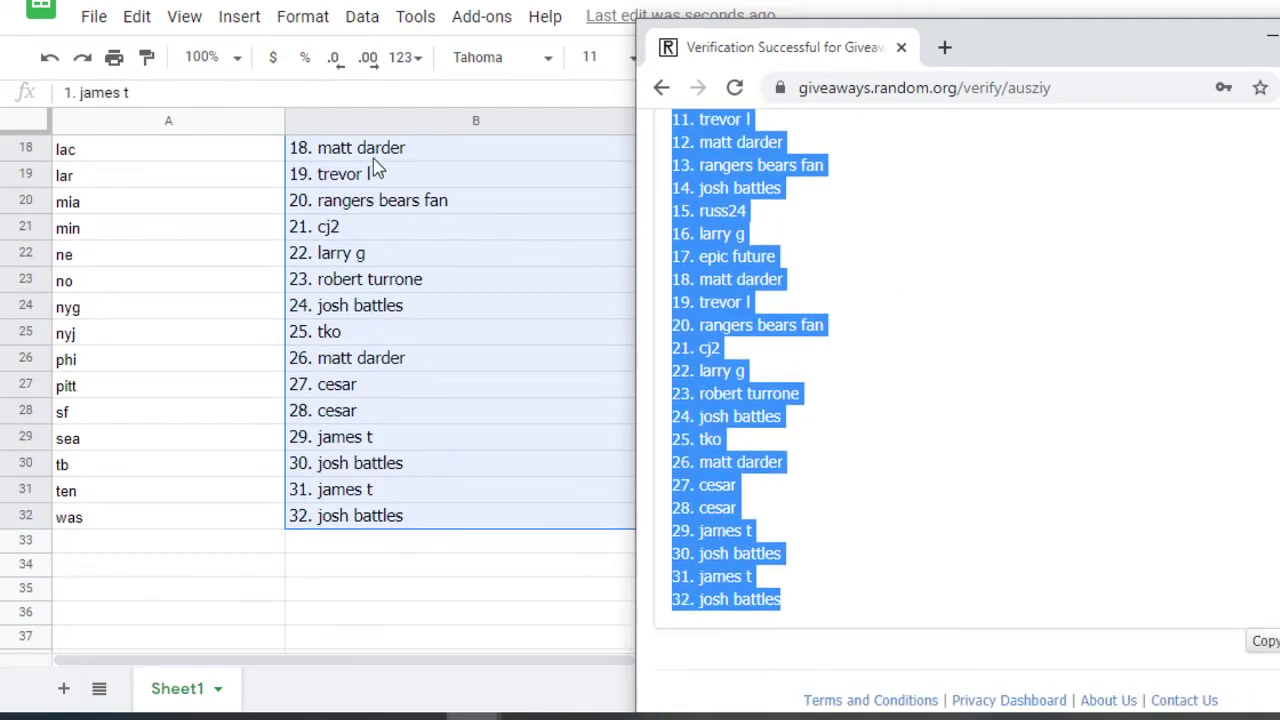
scroll(433, 240, "up", 1)
scroll(430, 243, "down", 1)
key("alt+Tab")
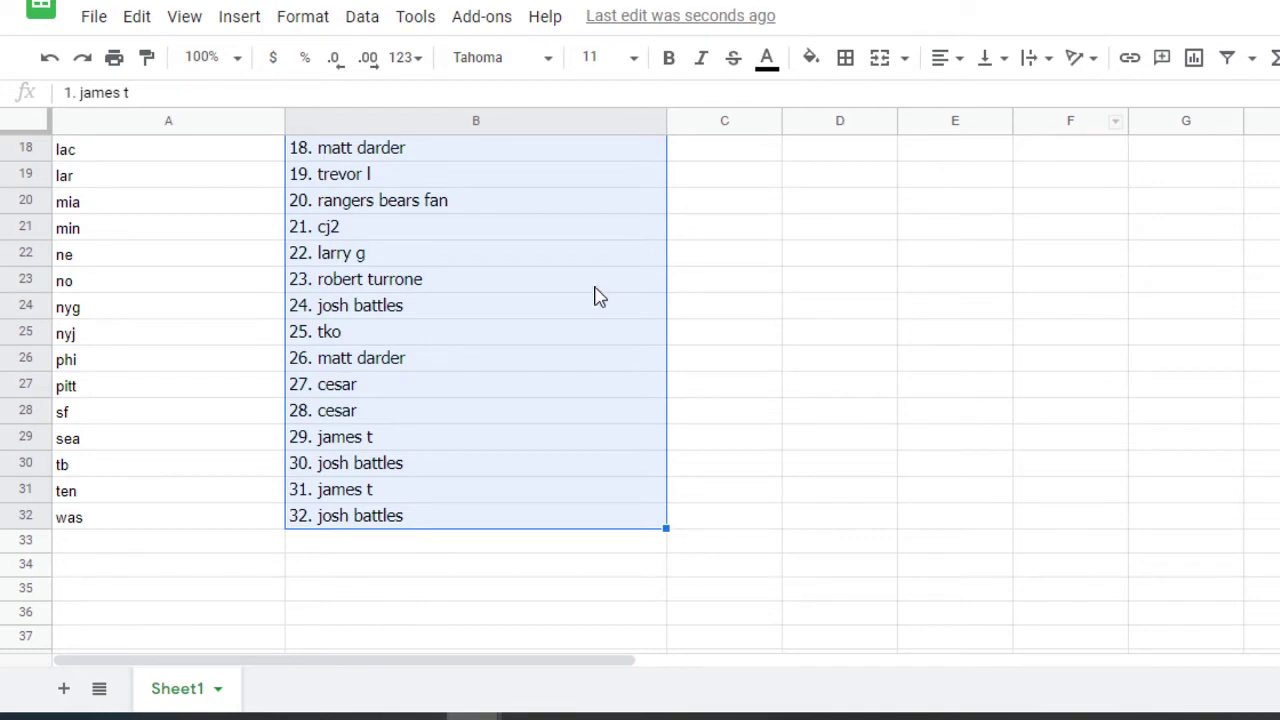
Copy the second half of the team and participant list, cells A17 to B32.
scroll(463, 381, "up", 2)
scroll(463, 381, "up", 3)
scroll(463, 381, "down", 2)
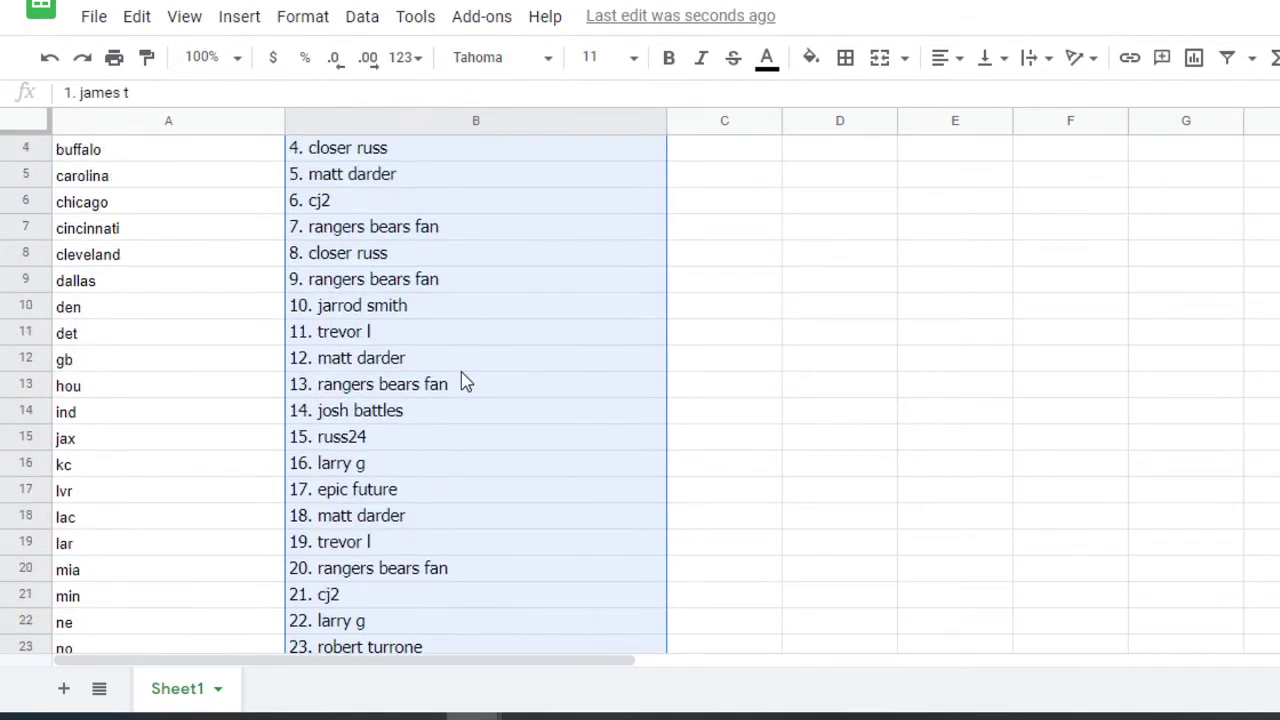
left_click(68, 440)
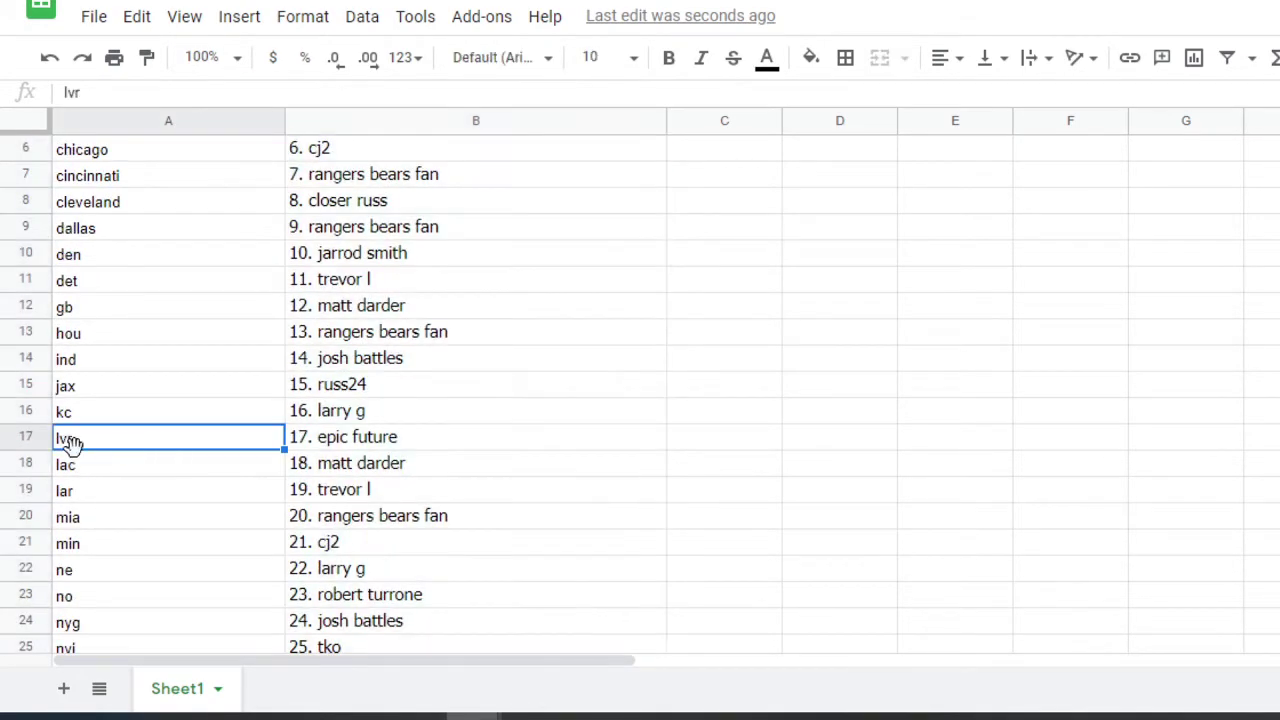
key("ctrl+c")
left_click_drag(189, 441, 363, 623)
left_click(413, 462)
right_click(229, 435)
left_click(314, 86)
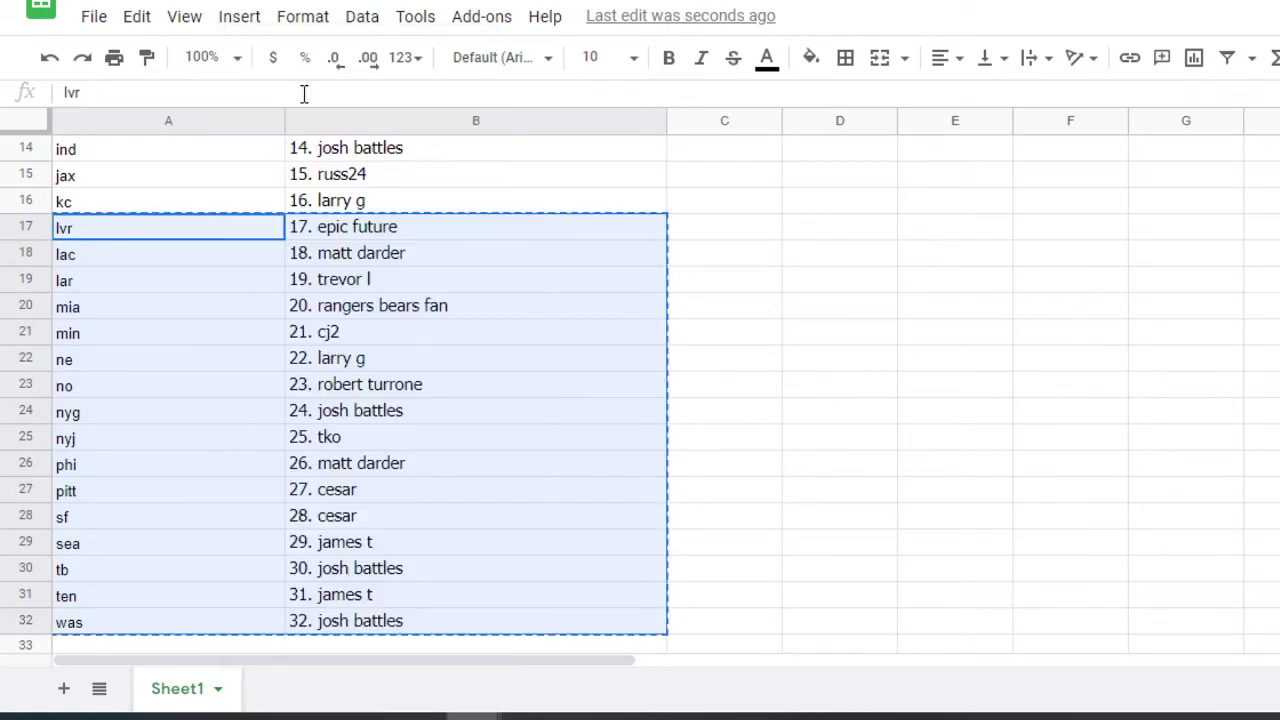
Paste the copied second half of the list beside the first half, starting at cell C1.
scroll(823, 291, "up", 5)
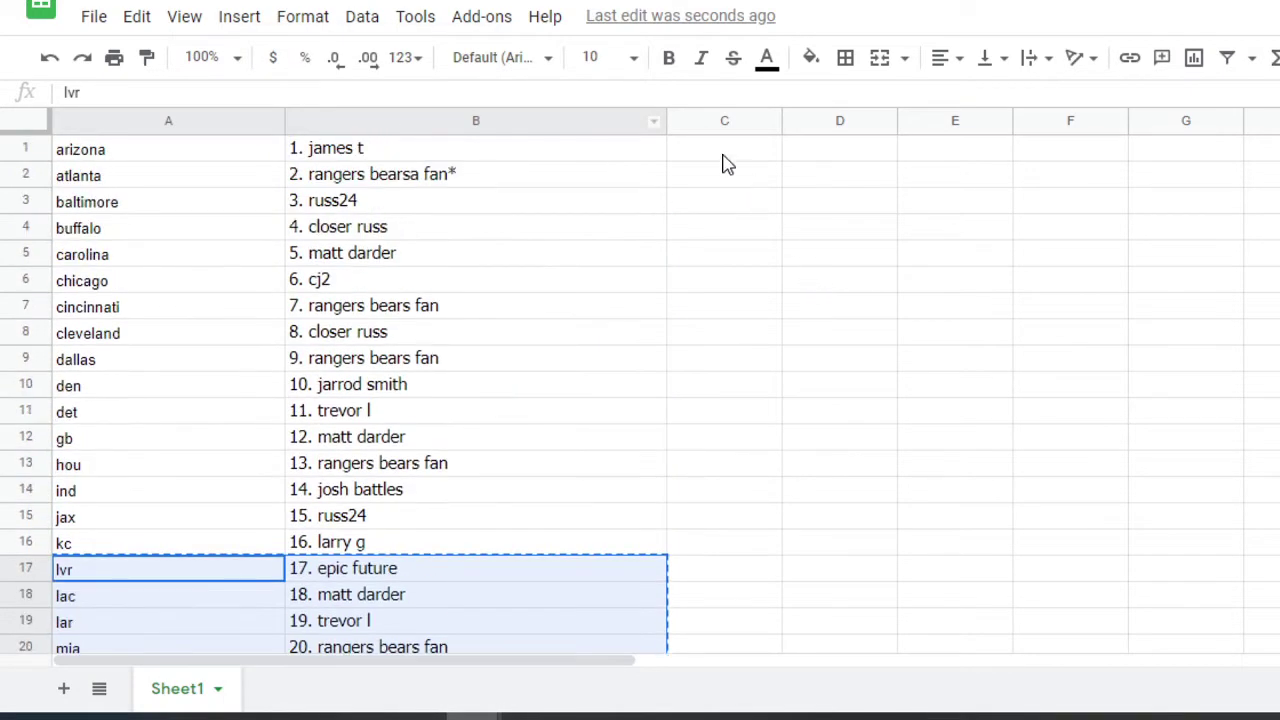
left_click(695, 160)
right_click(695, 160)
left_click(752, 124)
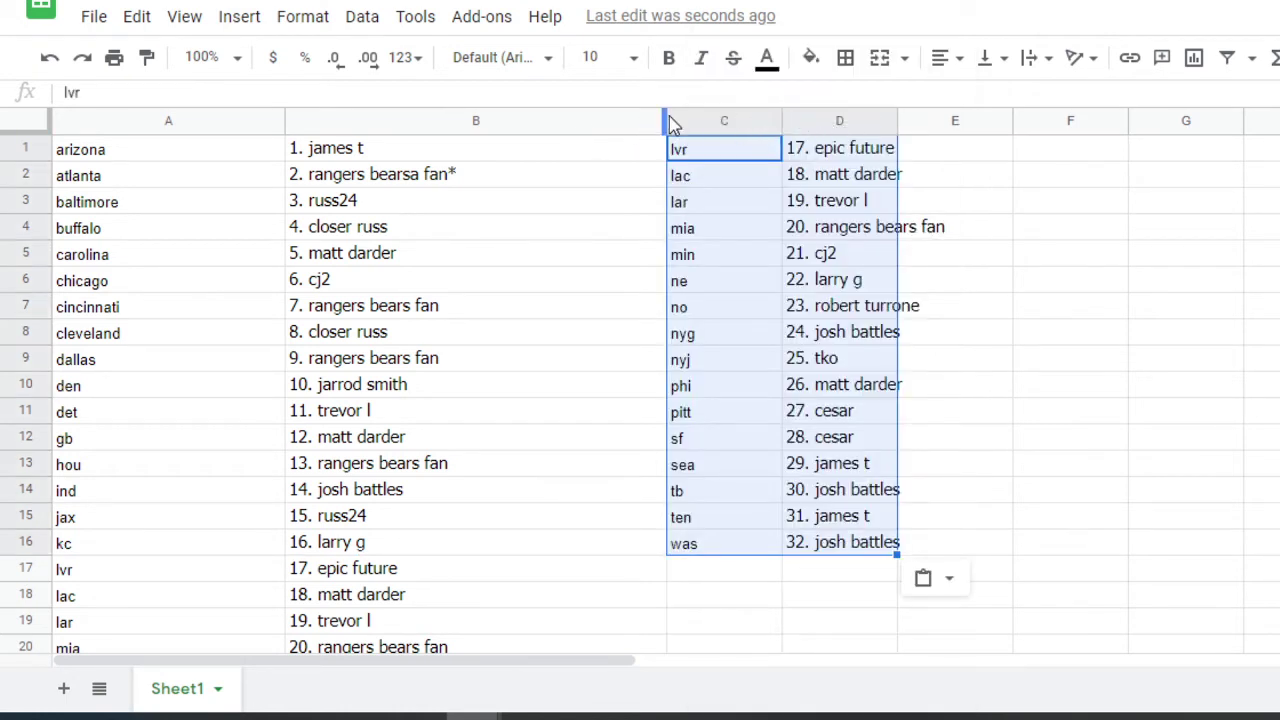
Narrow columns A and B to their contents and widen column D so its names fit.
left_click_drag(666, 120, 487, 120)
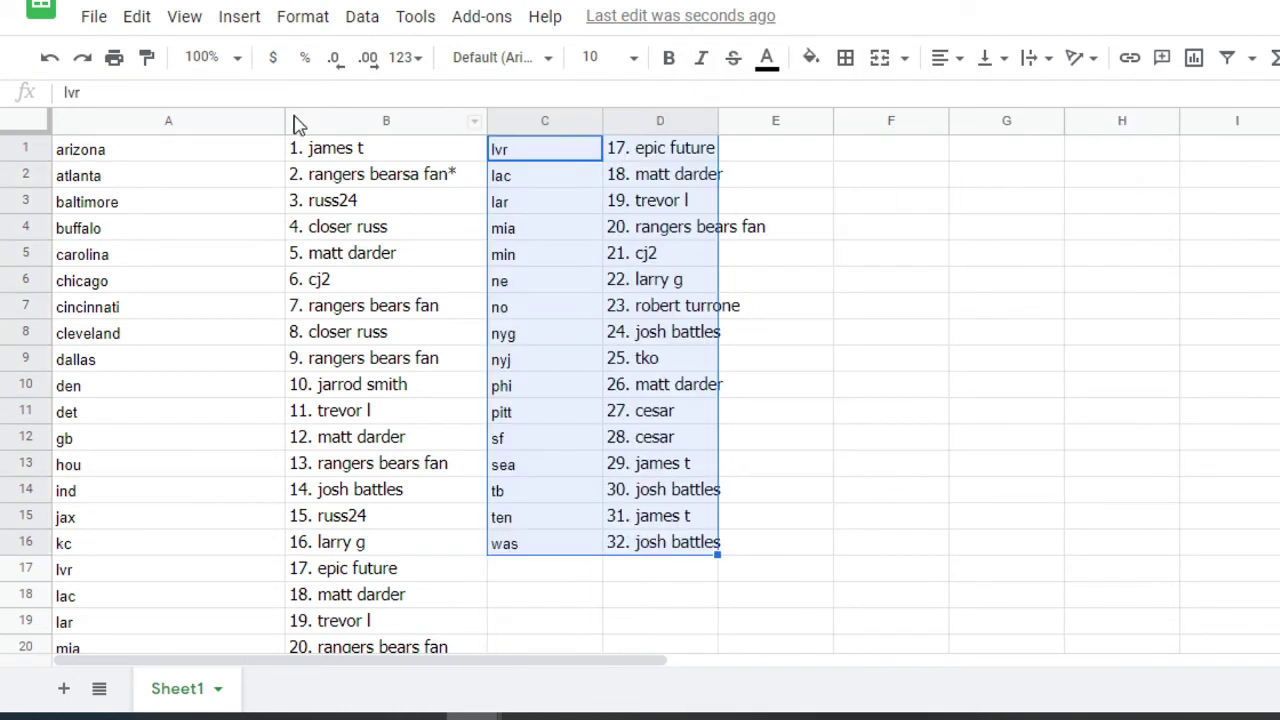
left_click_drag(283, 120, 163, 120)
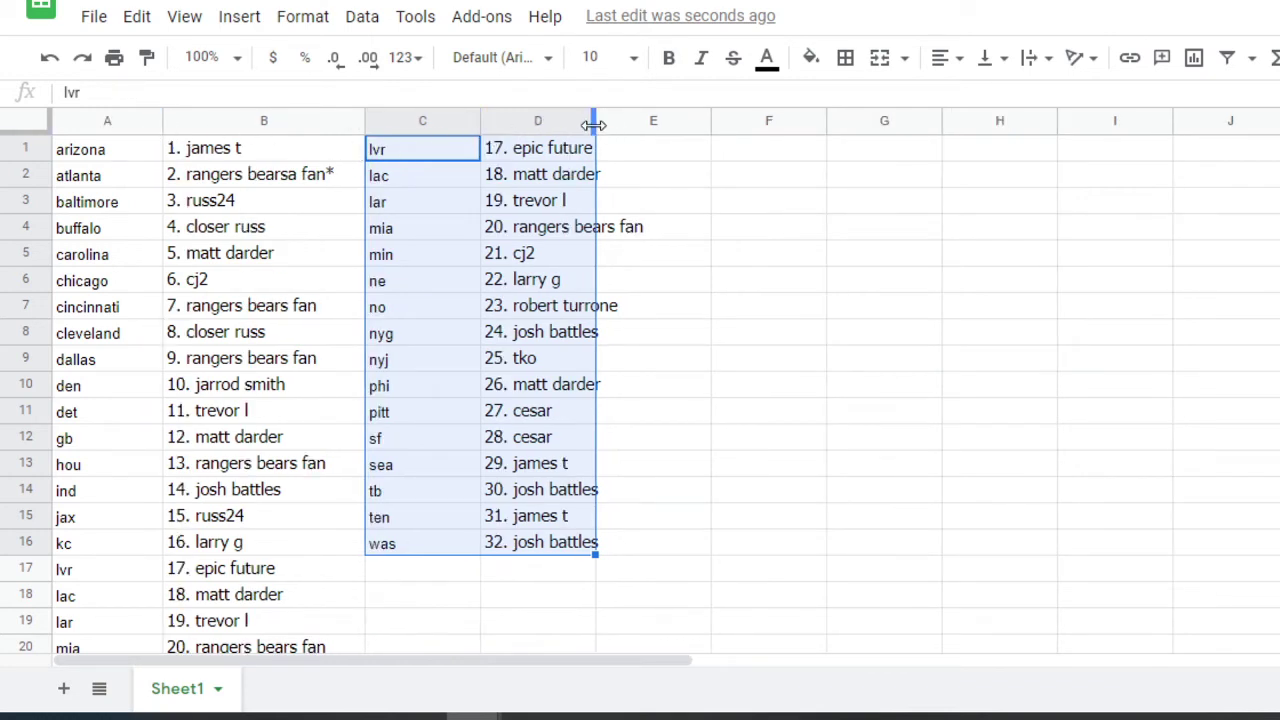
left_click_drag(596, 125, 812, 157)
Clear the duplicated second half of the list from cells A17 to B32.
left_click(247, 554)
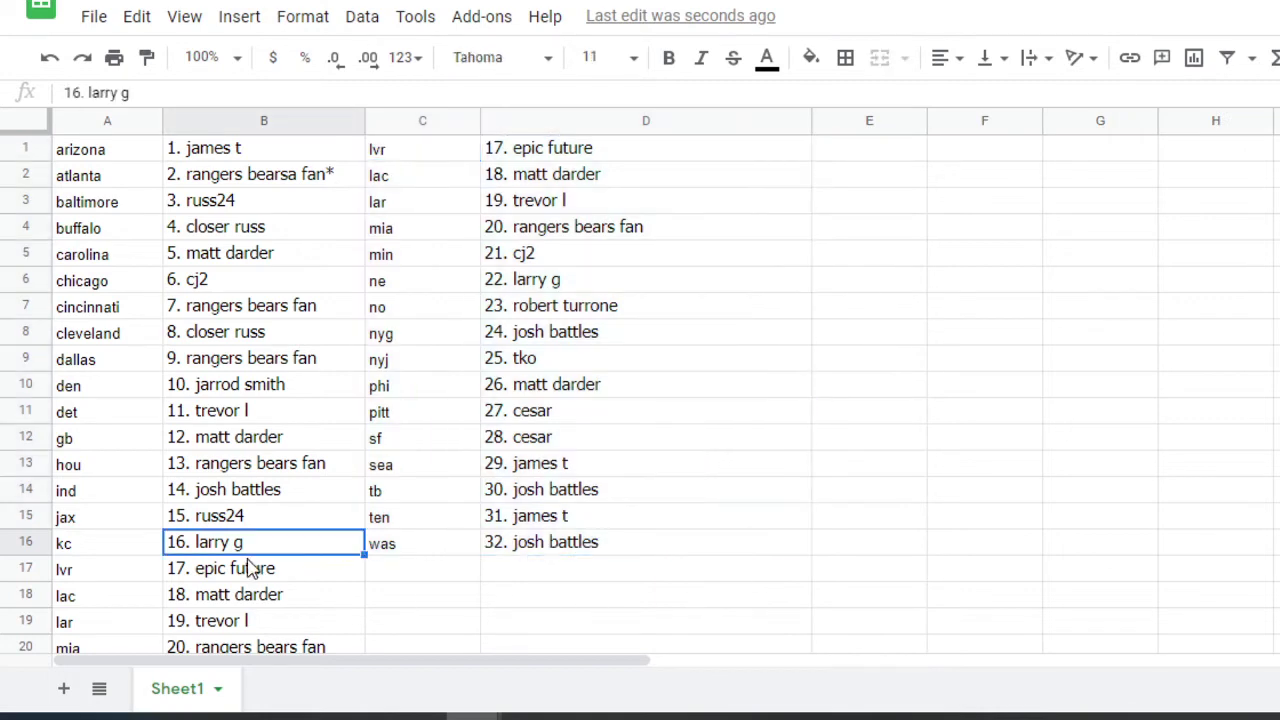
left_click_drag(80, 578, 257, 580)
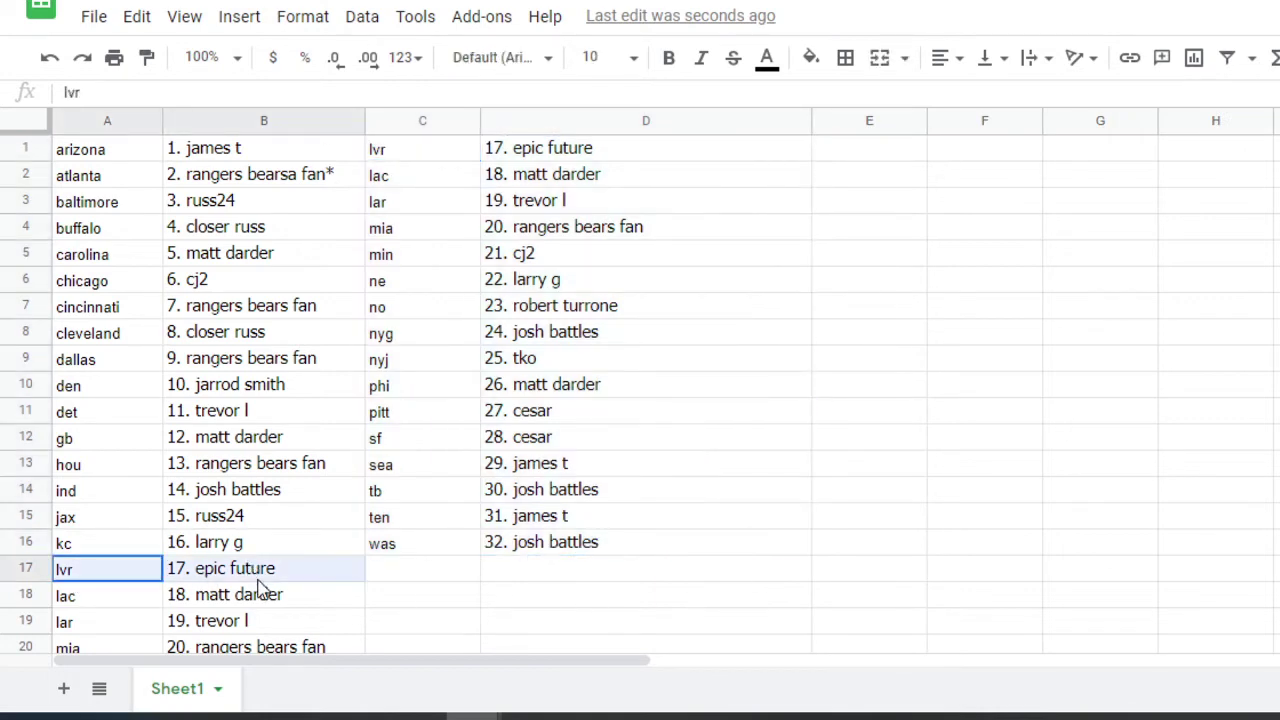
left_click(549, 605)
left_click_drag(120, 576, 257, 556)
key("ctrl+z")
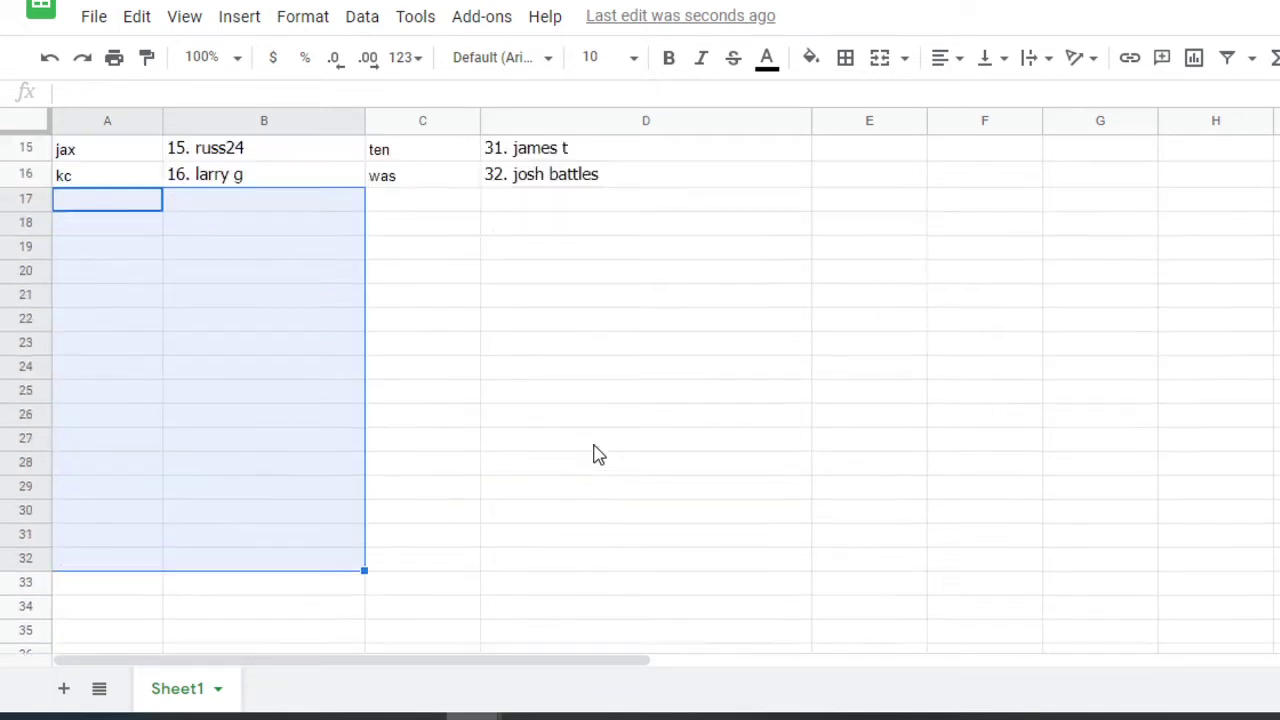
Replace the participant for sea in cell D13 with rangers bears fan.
scroll(597, 432, "up", 5)
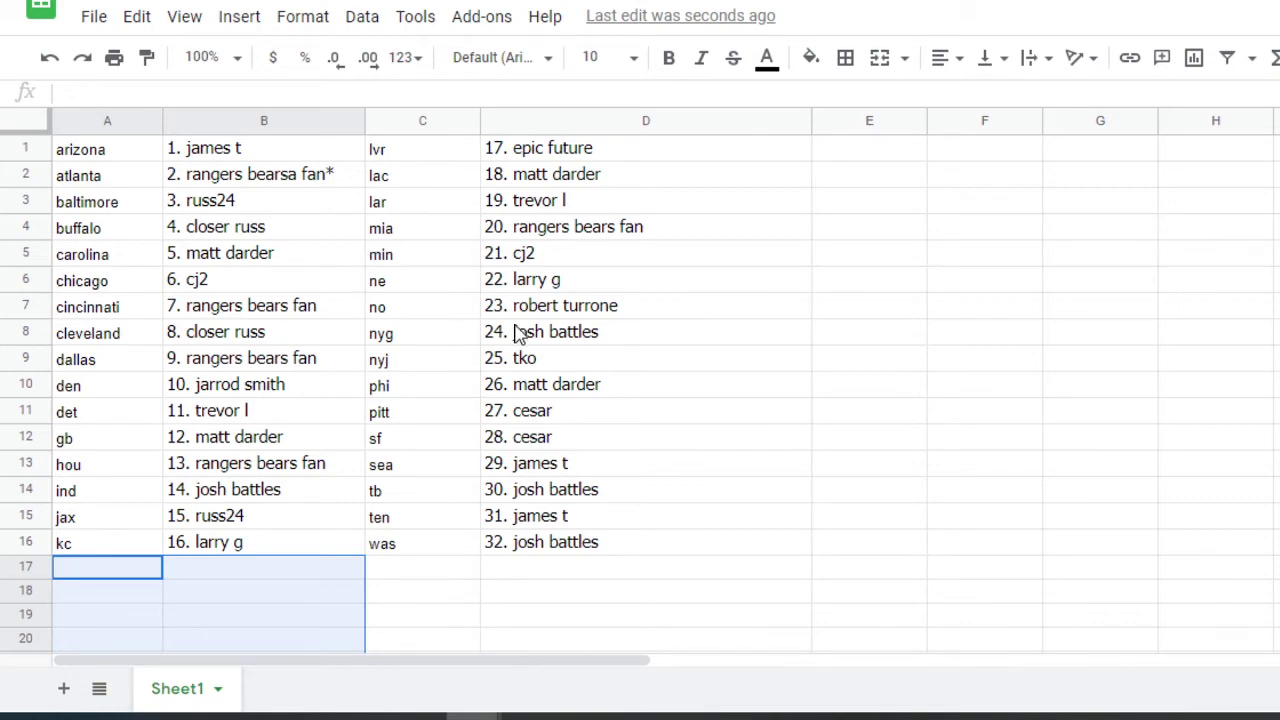
left_click(695, 491)
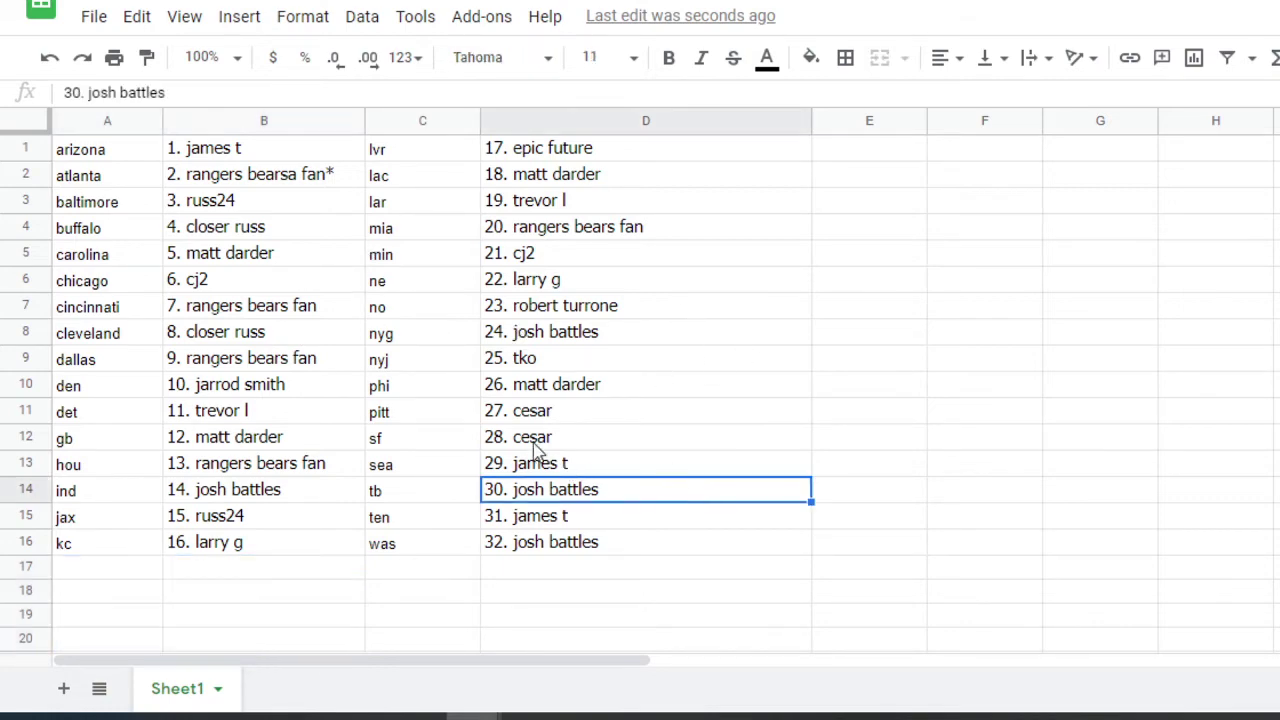
left_click(590, 463)
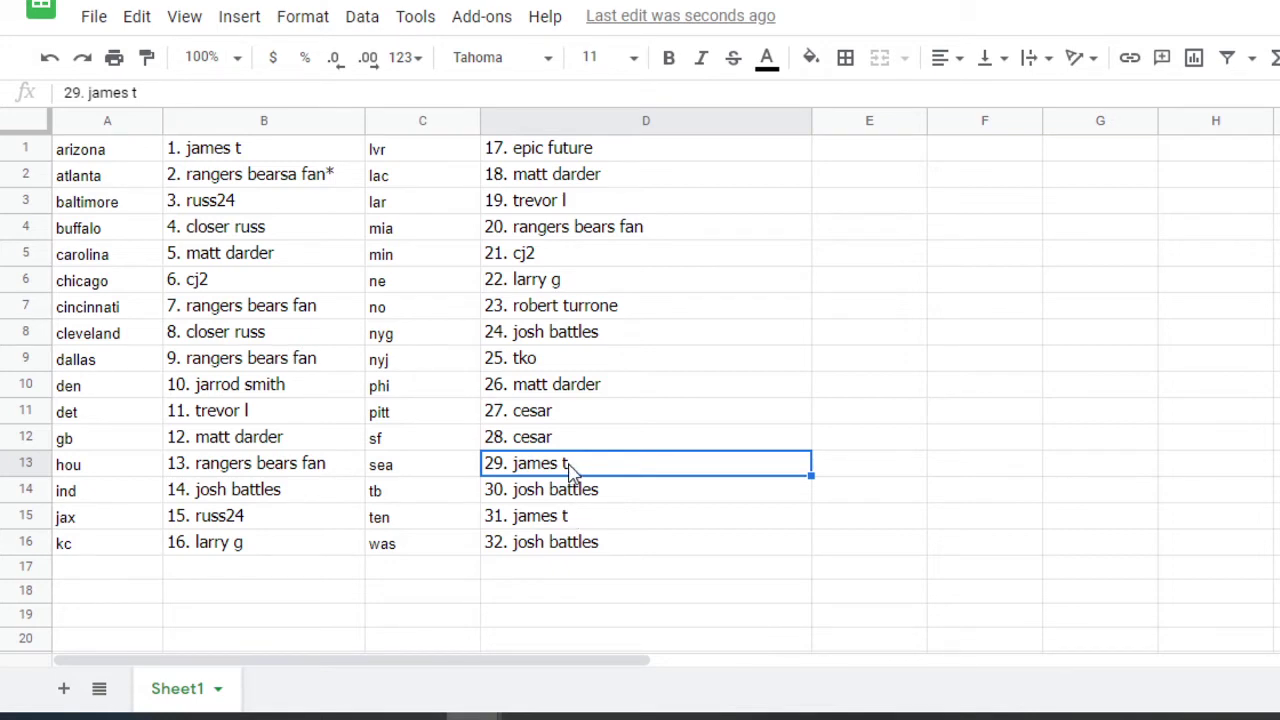
type("rangers ")
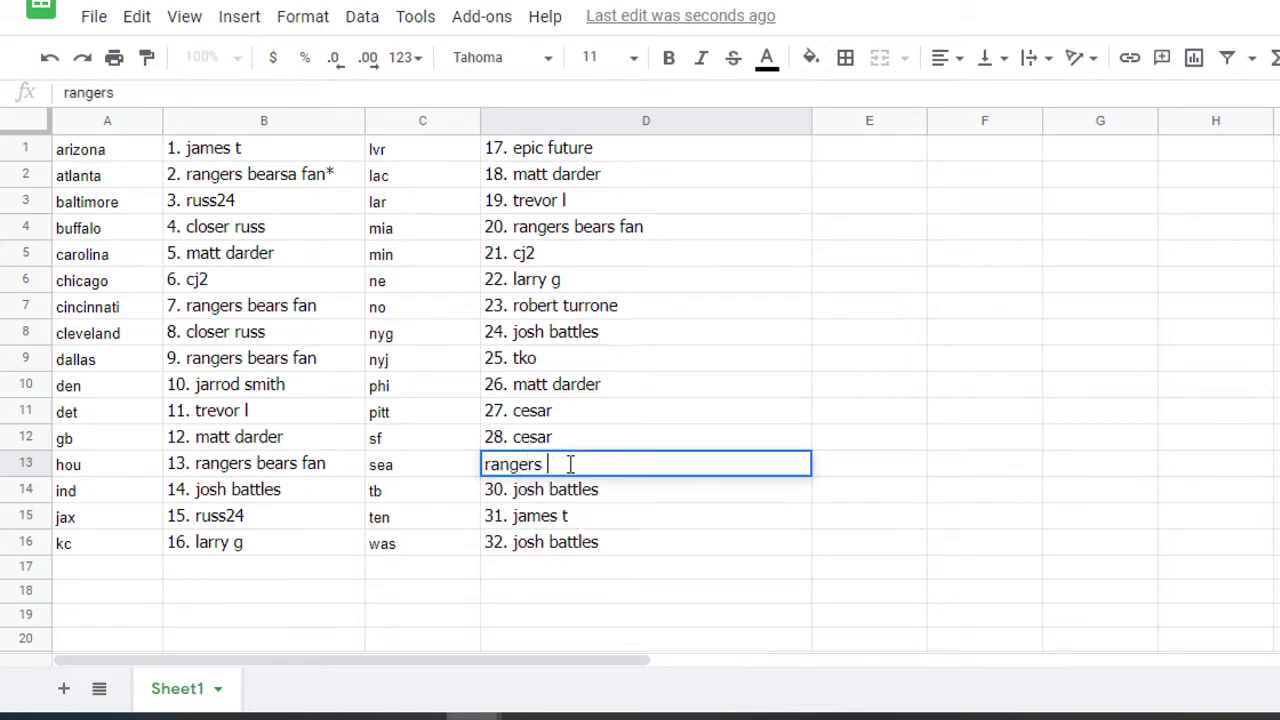
type("bears fan")
key("Return")
Replace the participant for ten in cell D15 with rangers bears fan, leaving cell D14 as it is.
key("Return")
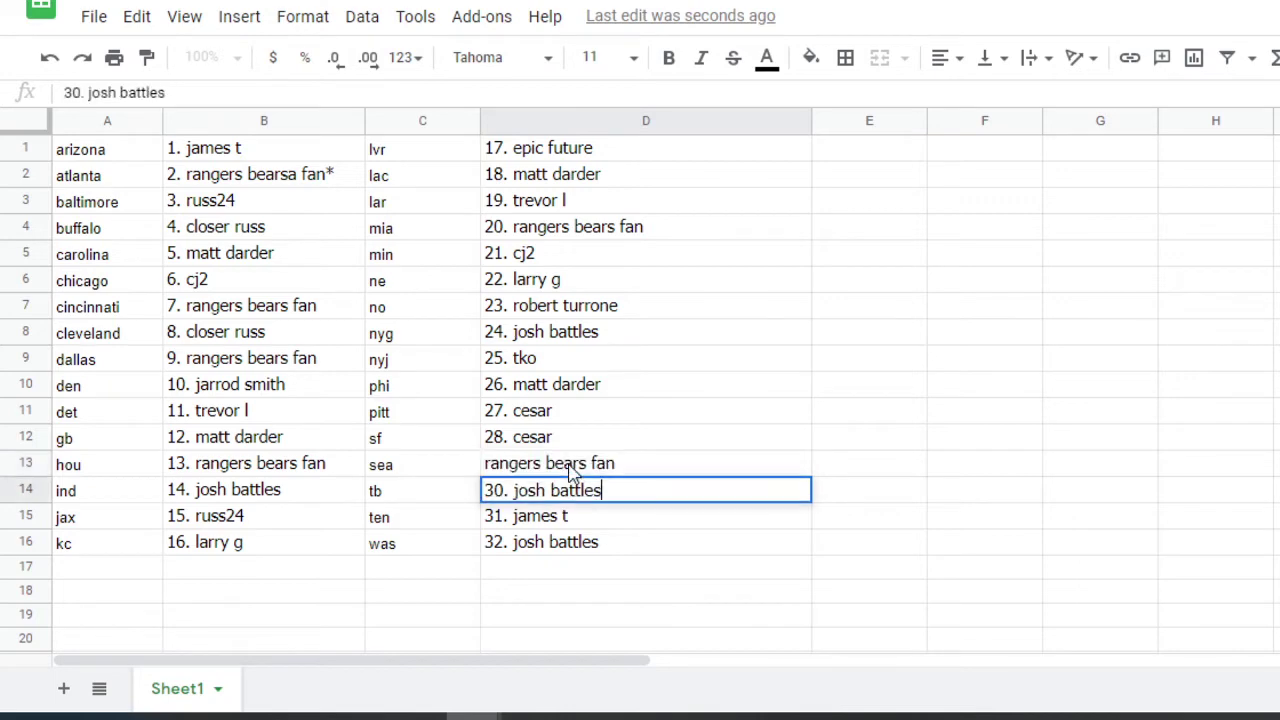
type("r")
key("BackSpace")
key("Return")
type("rangers bears fan")
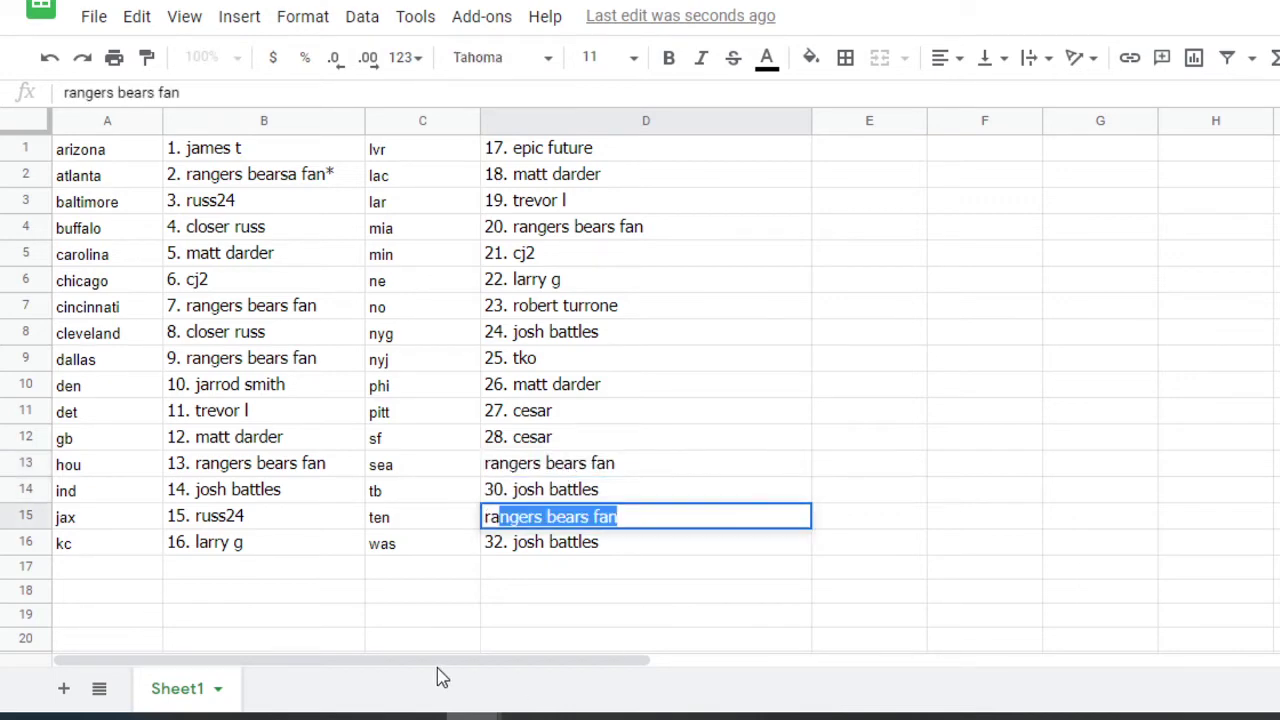
left_click(232, 362)
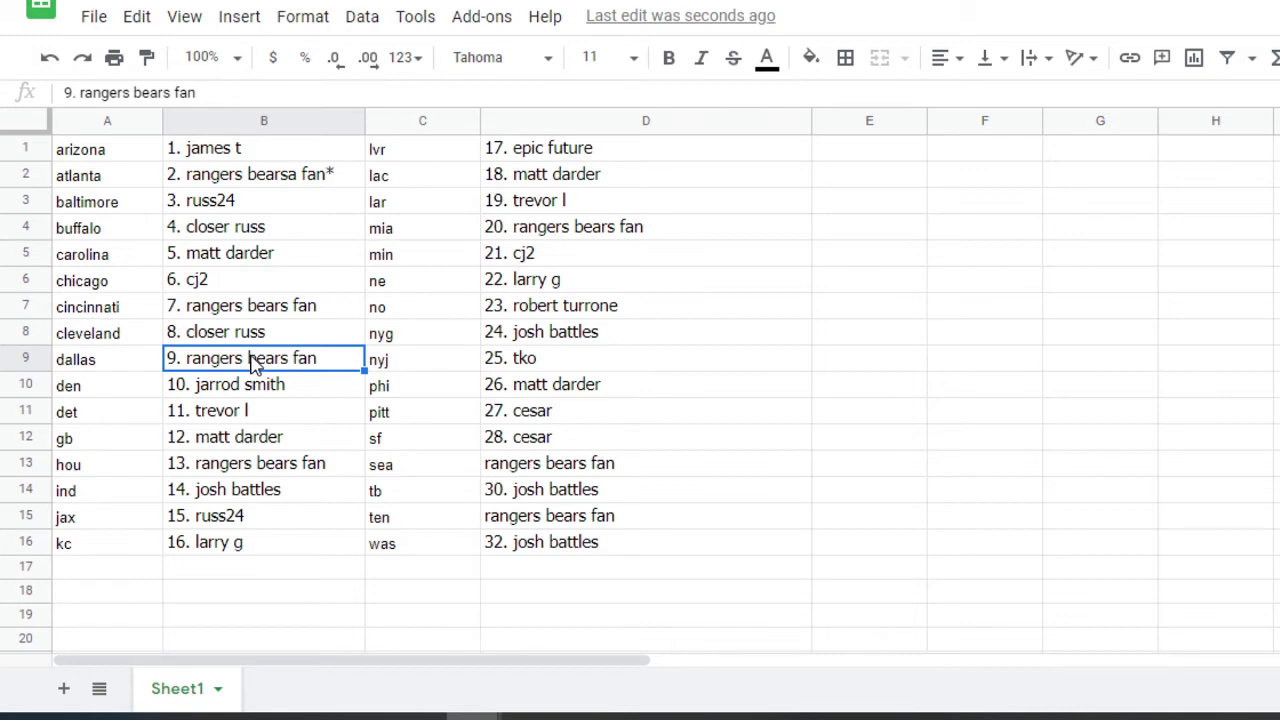
Replace the participant for dallas in cell B9 with the newly assigned participant's name.
type("james t")
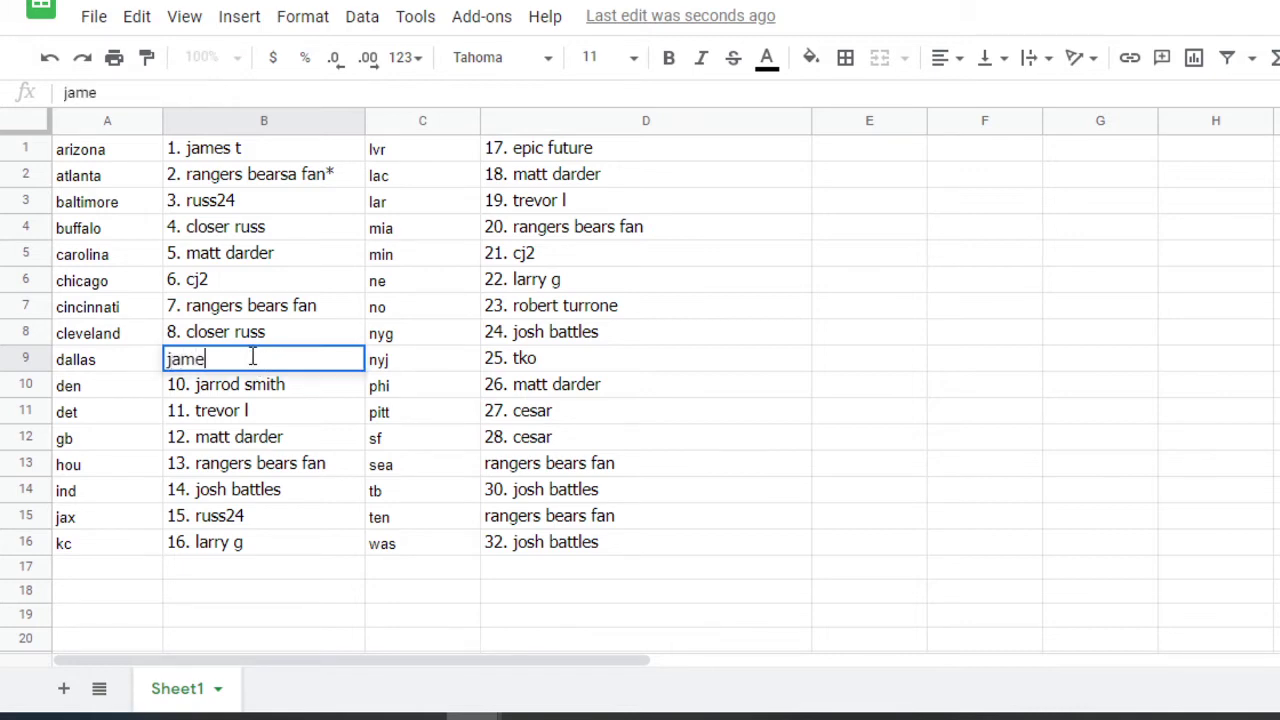
key("Return")
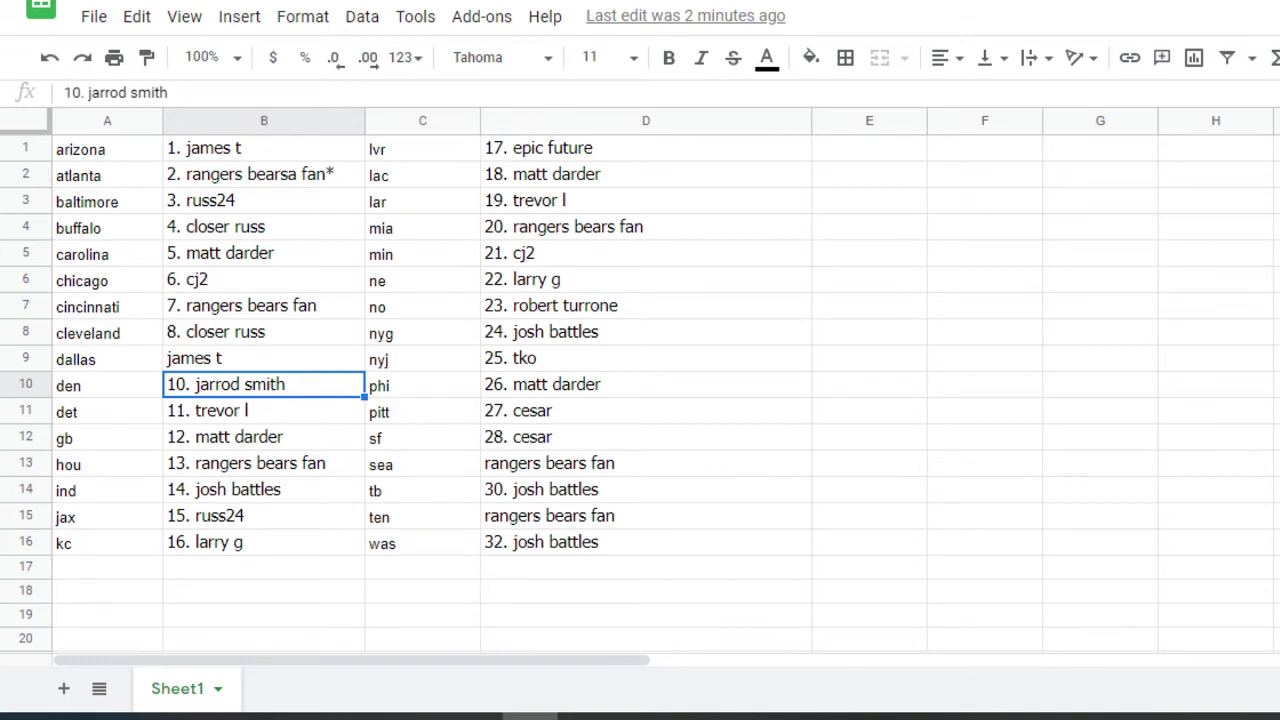
Bring up the Notepad number list and place the RANDOM.ORG giveaway window beside it.
left_click_drag(871, 14, 829, 3)
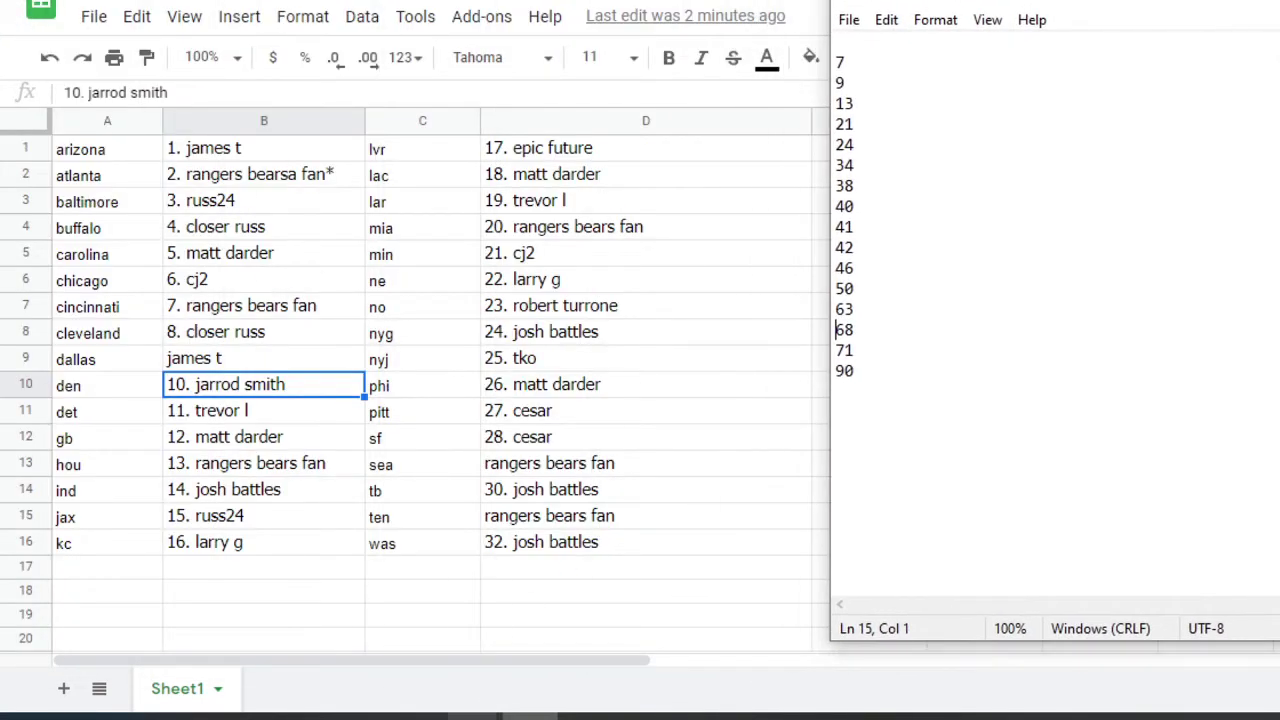
mouse_move(470, 716)
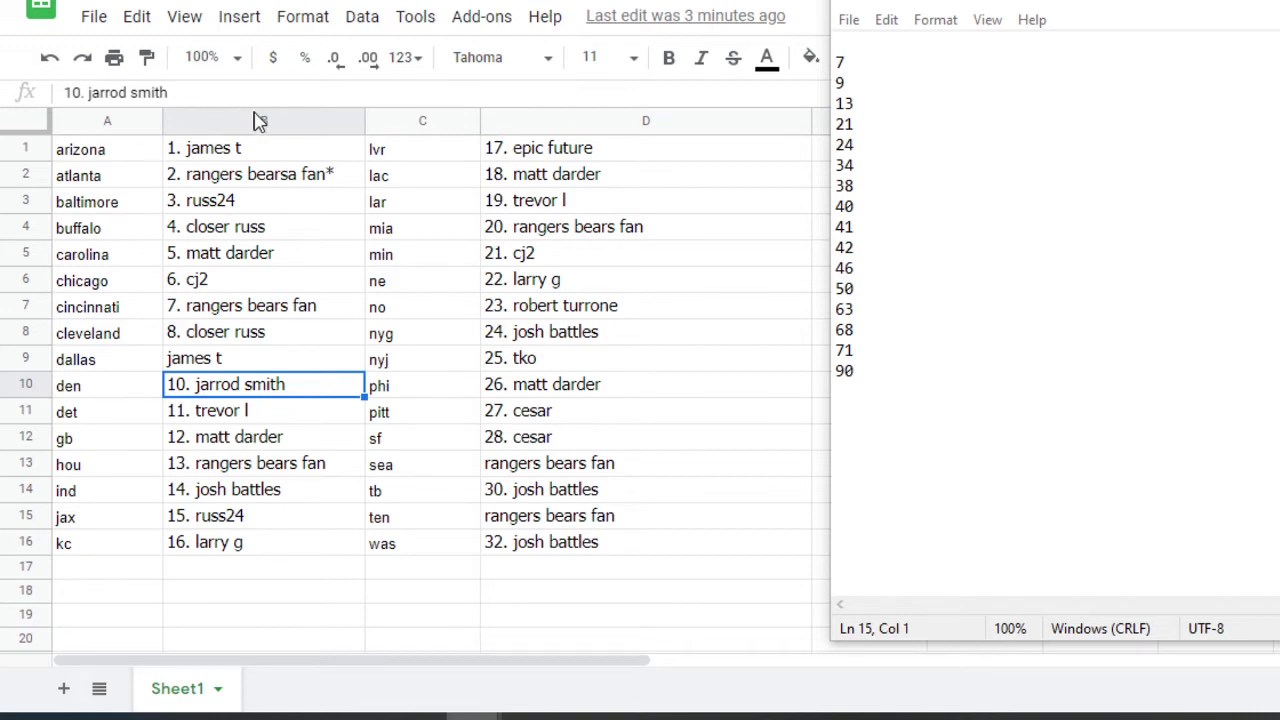
key("alt+Tab")
left_click_drag(208, 50, 618, 0)
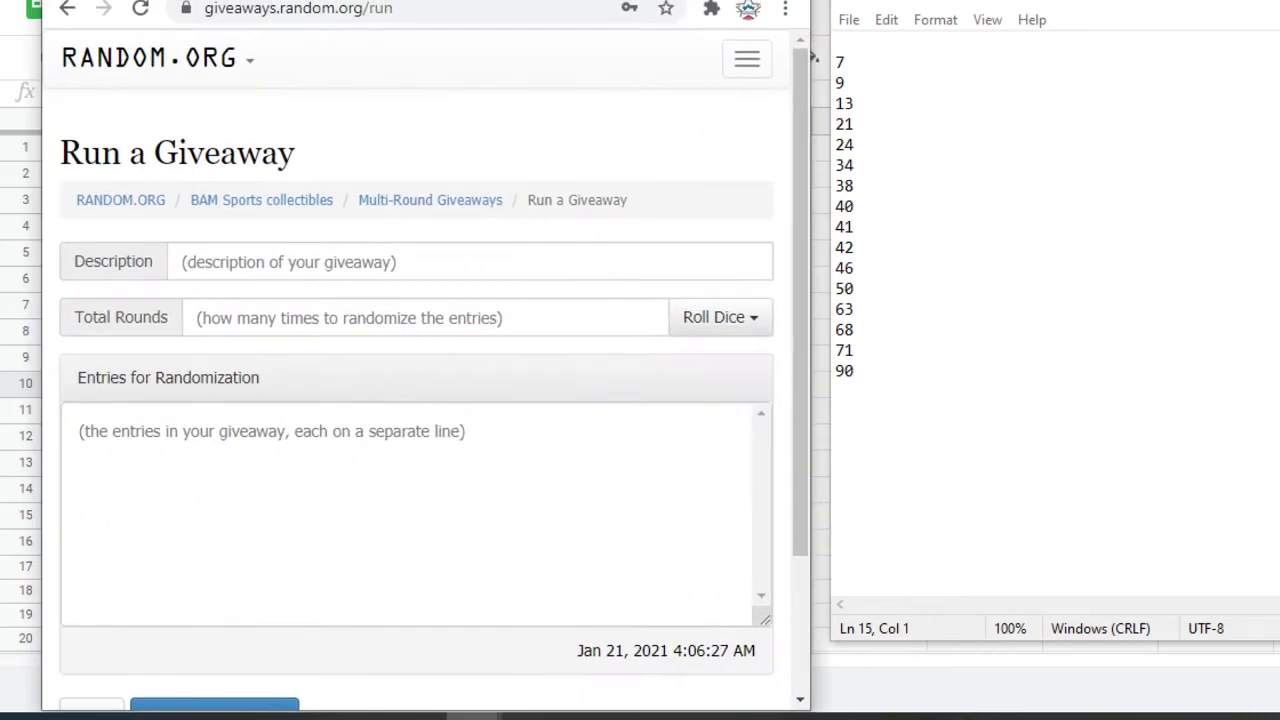
Copy the whole number list from 7 to 90 in Notepad into the giveaway's entries for randomization.
left_click_drag(838, 60, 923, 374)
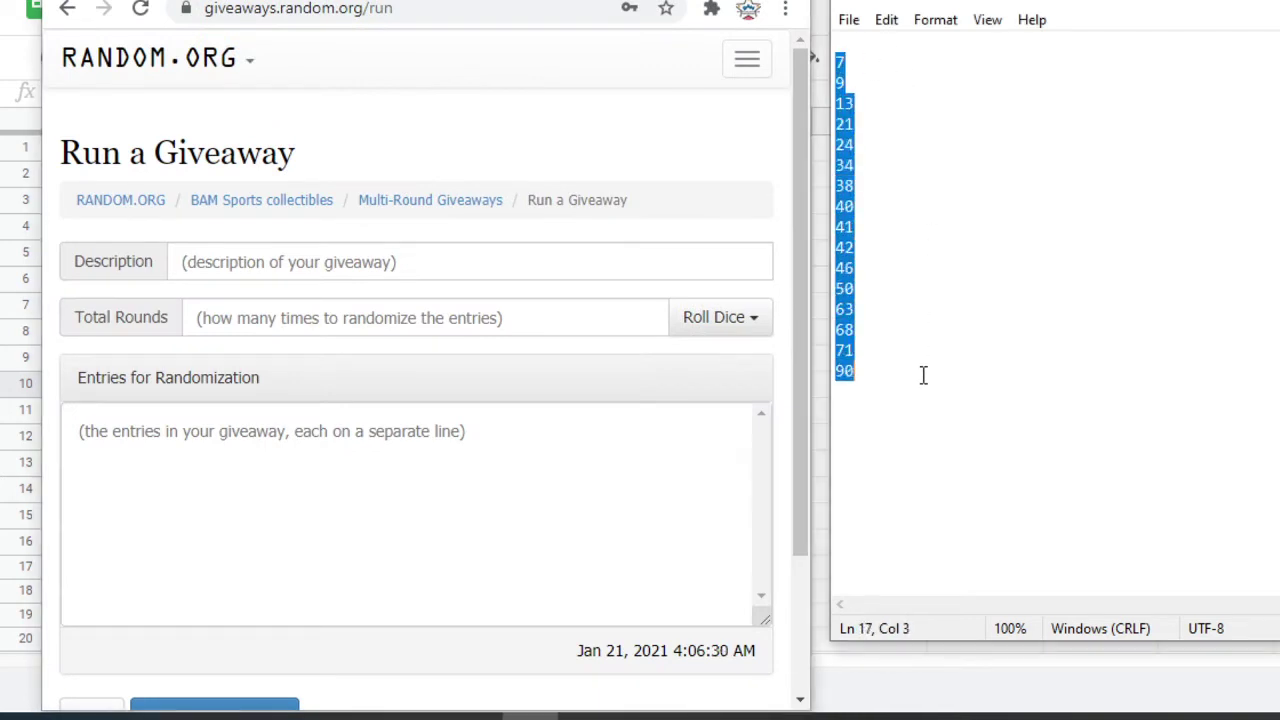
right_click(844, 192)
left_click(905, 264)
left_click(186, 428)
right_click(186, 428)
left_click(281, 250)
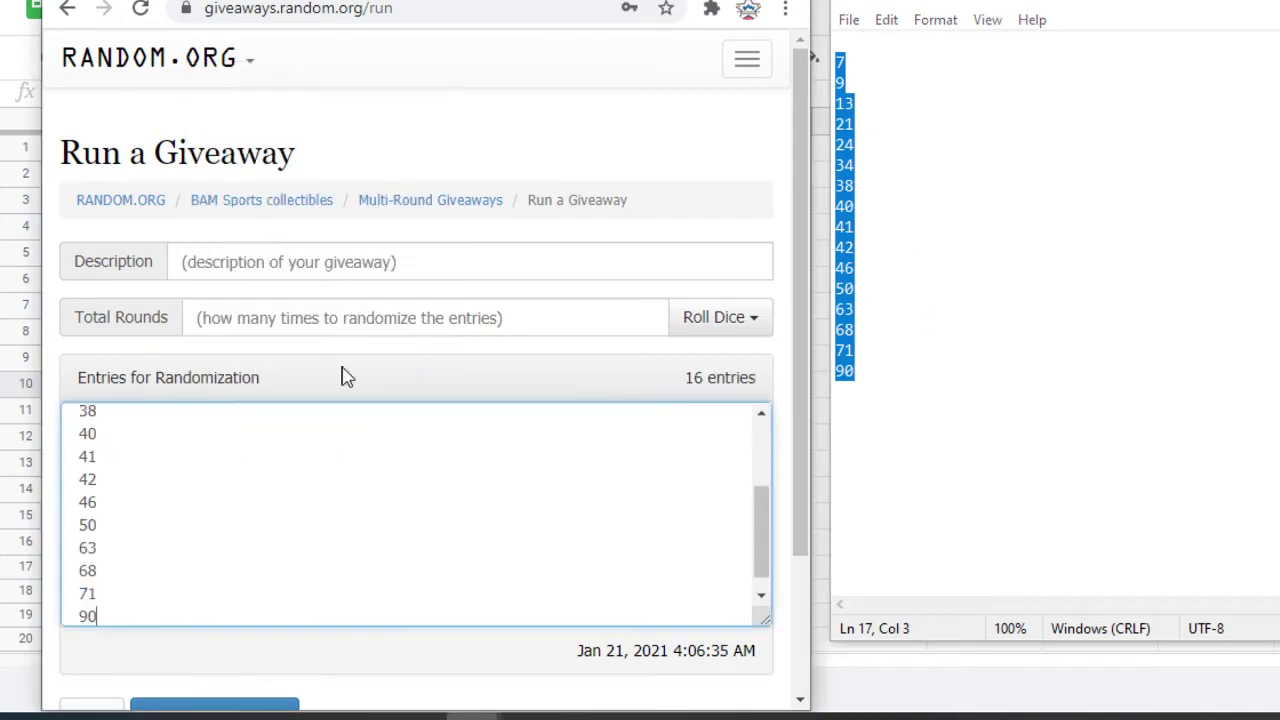
left_click_drag(763, 509, 760, 408)
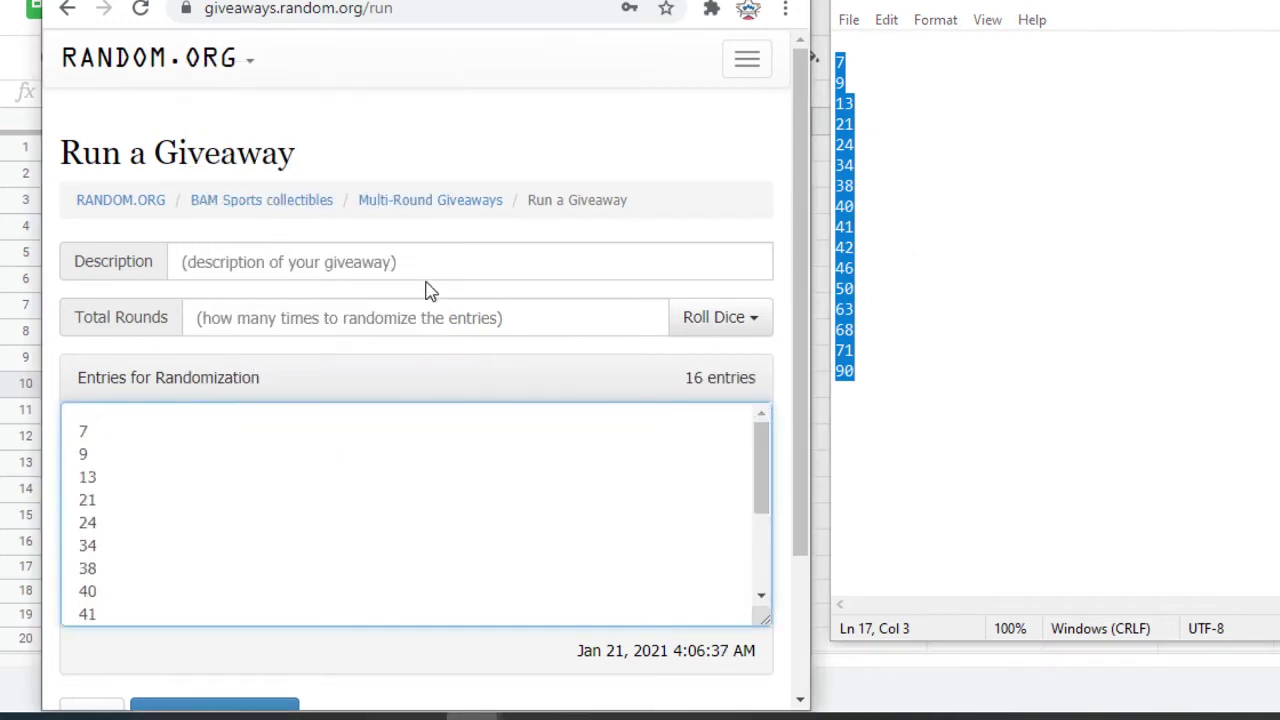
Describe the giveaway as "lid alot and alot box pick" and set its total rounds to 5.
left_click(392, 262)
type("lid alot")
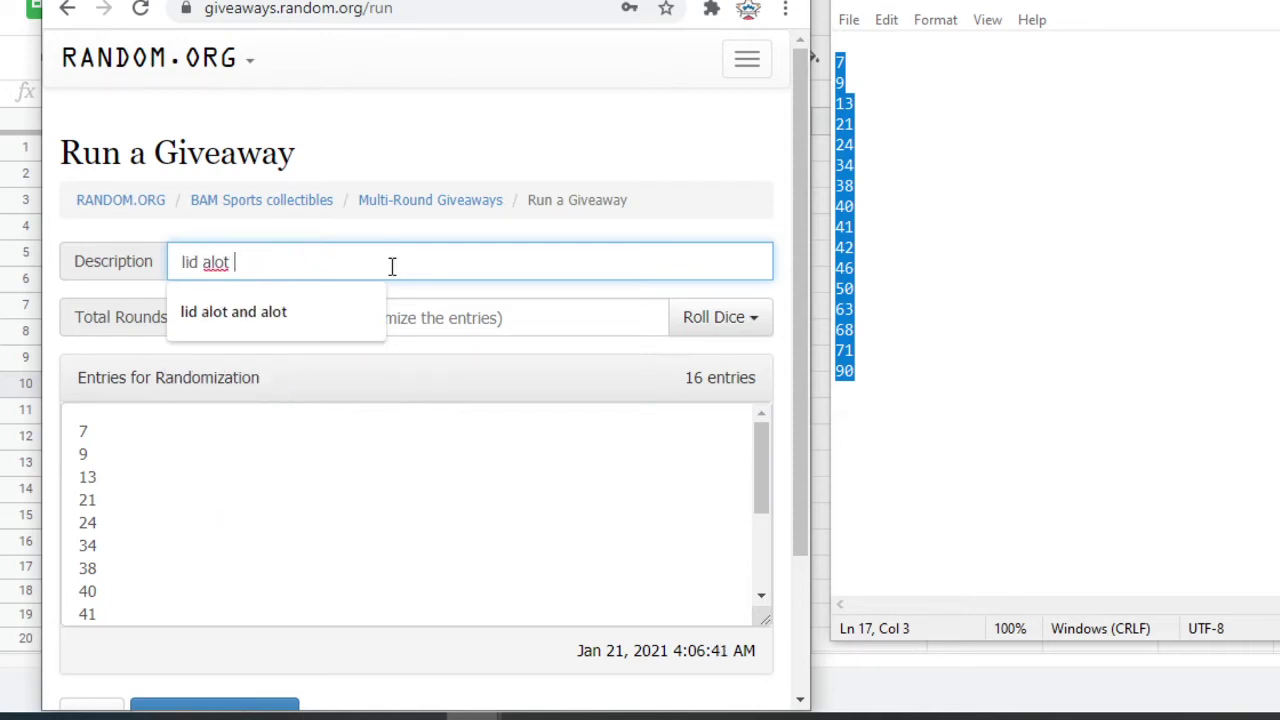
type(" and alot")
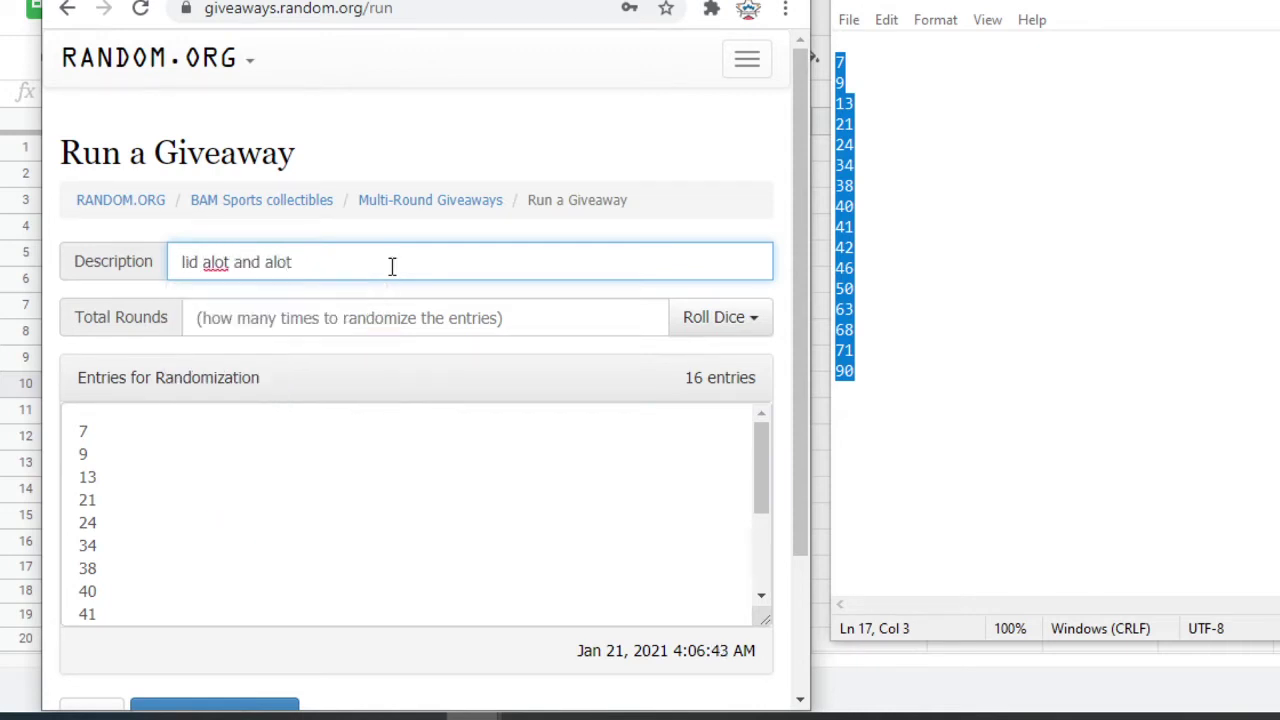
type(" box pick")
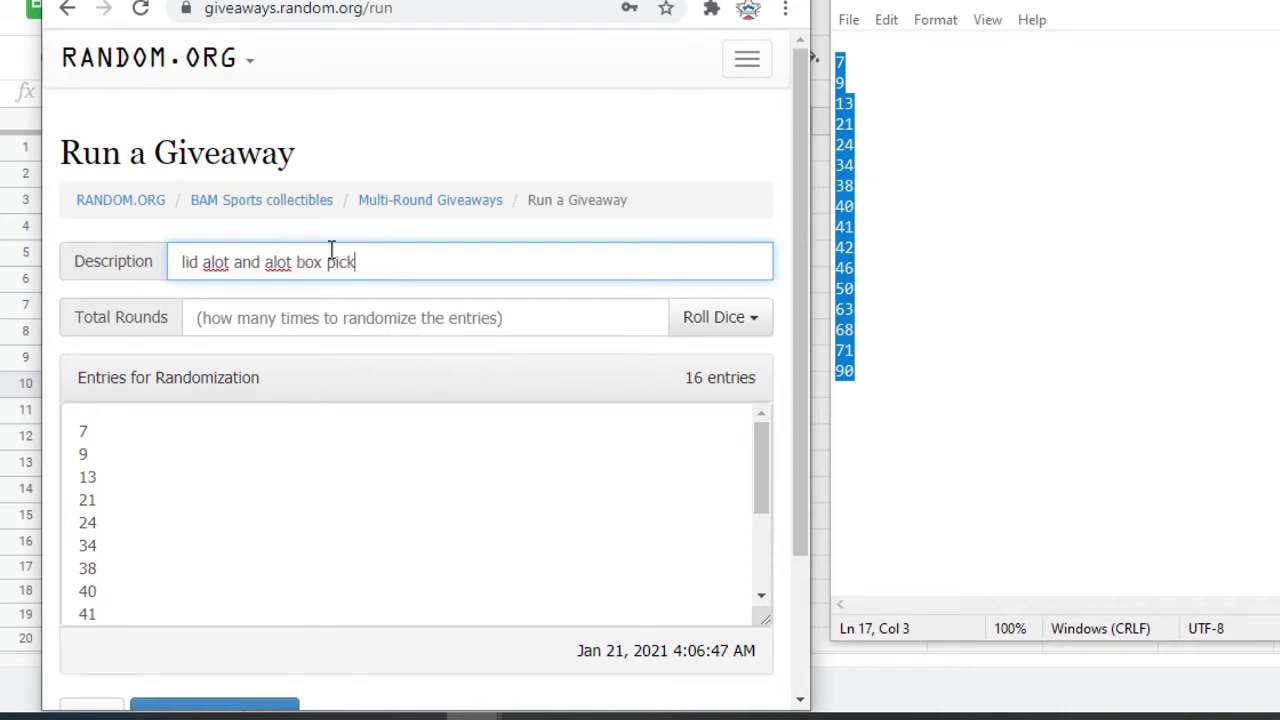
left_click(377, 316)
left_click(266, 370)
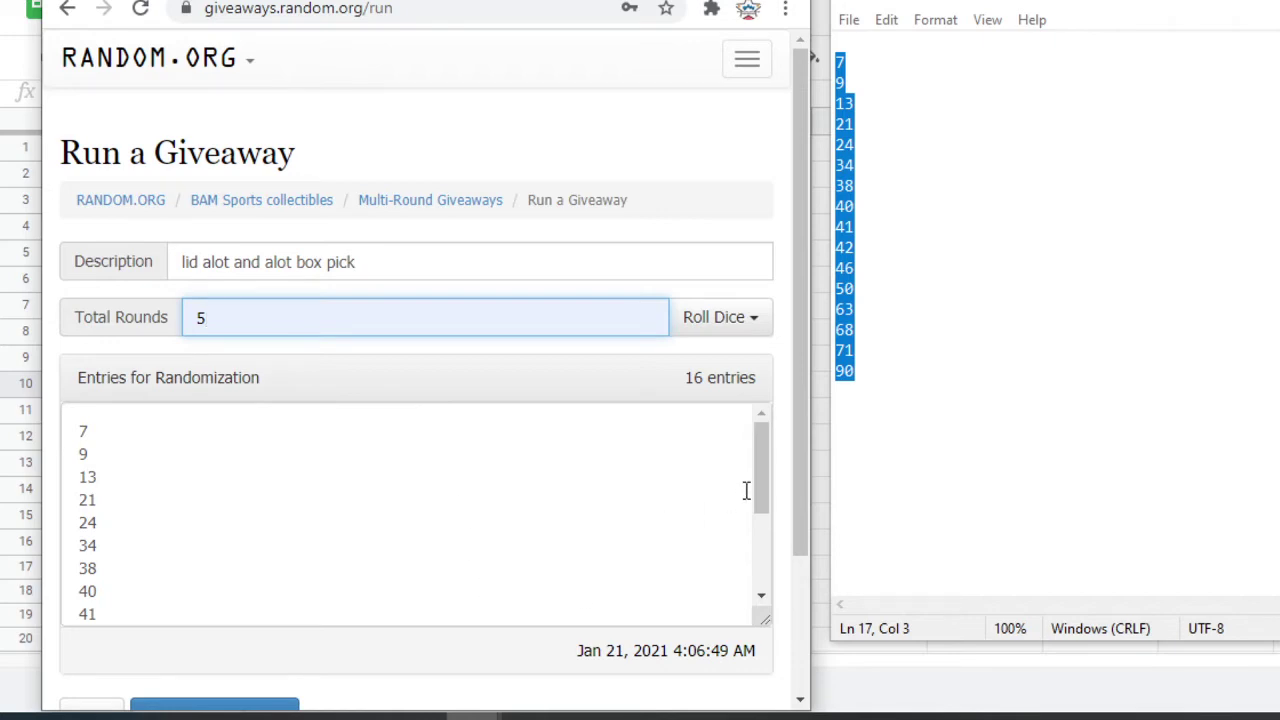
Begin the giveaway and run all five randomization rounds.
left_click_drag(760, 462, 677, 594)
scroll(185, 560, "down", 2)
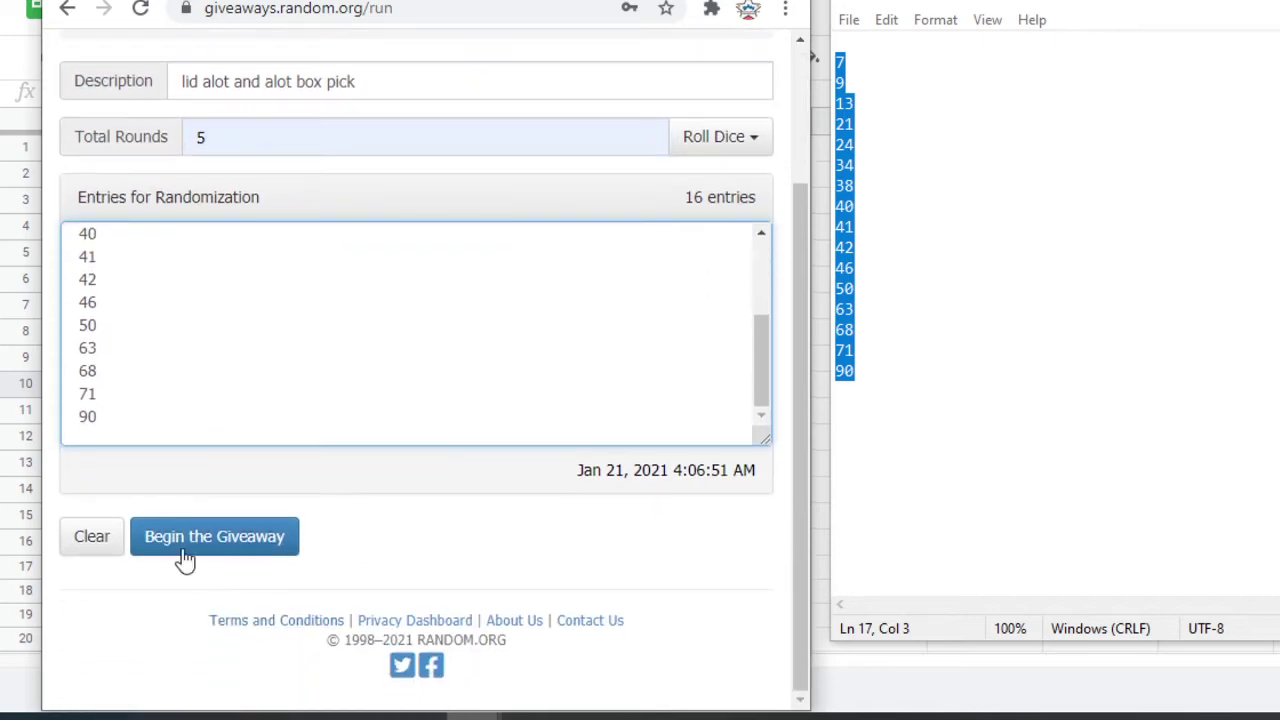
left_click(185, 556)
left_click(656, 322)
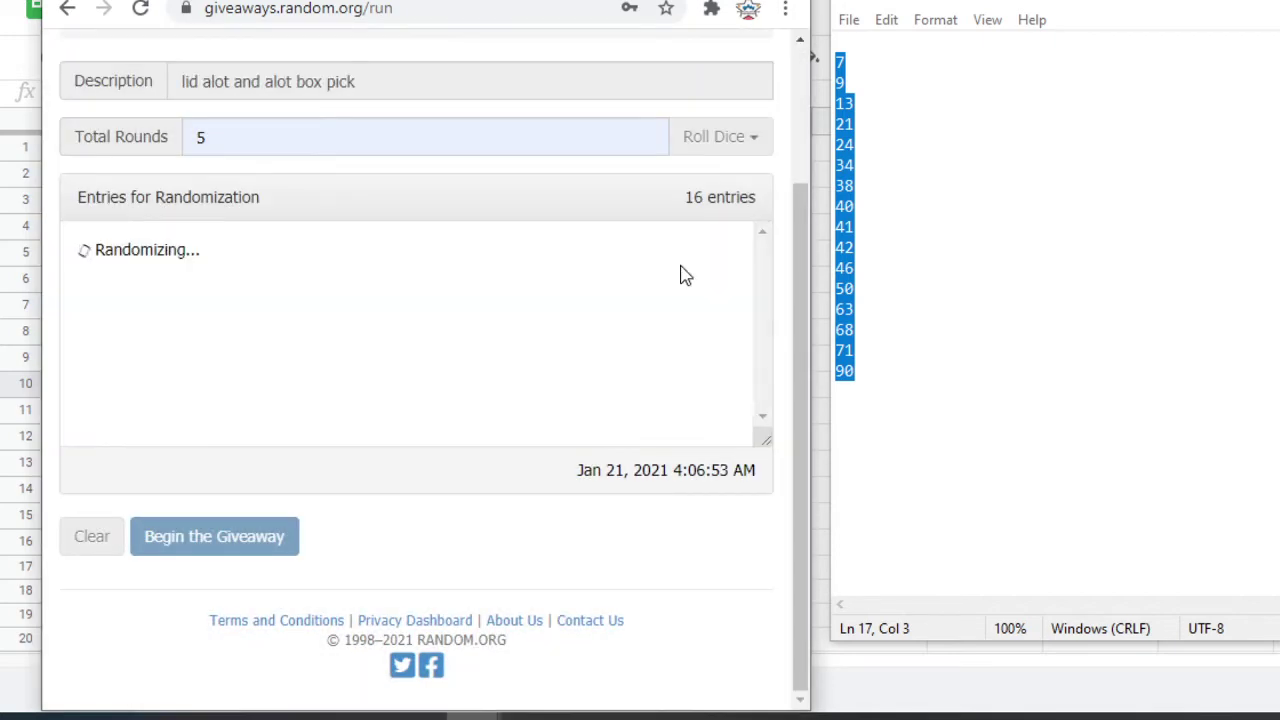
left_click(175, 530)
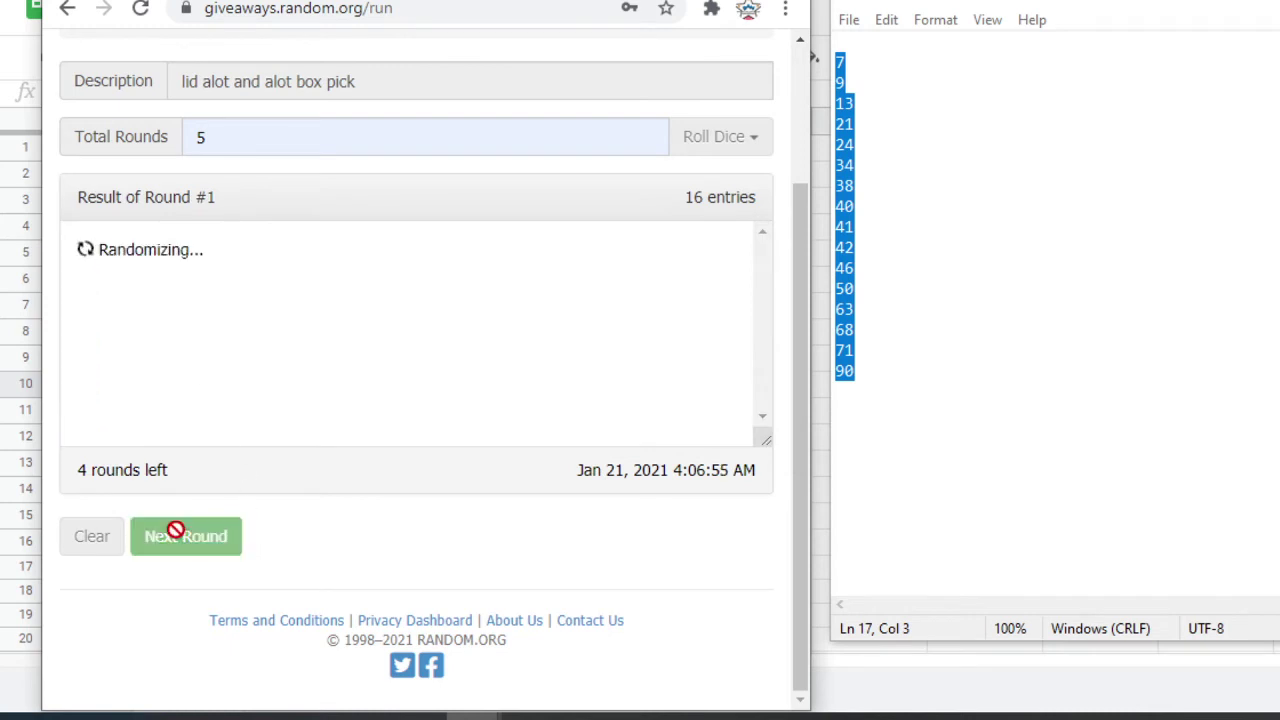
left_click(175, 530)
left_click(175, 530)
left_click(180, 538)
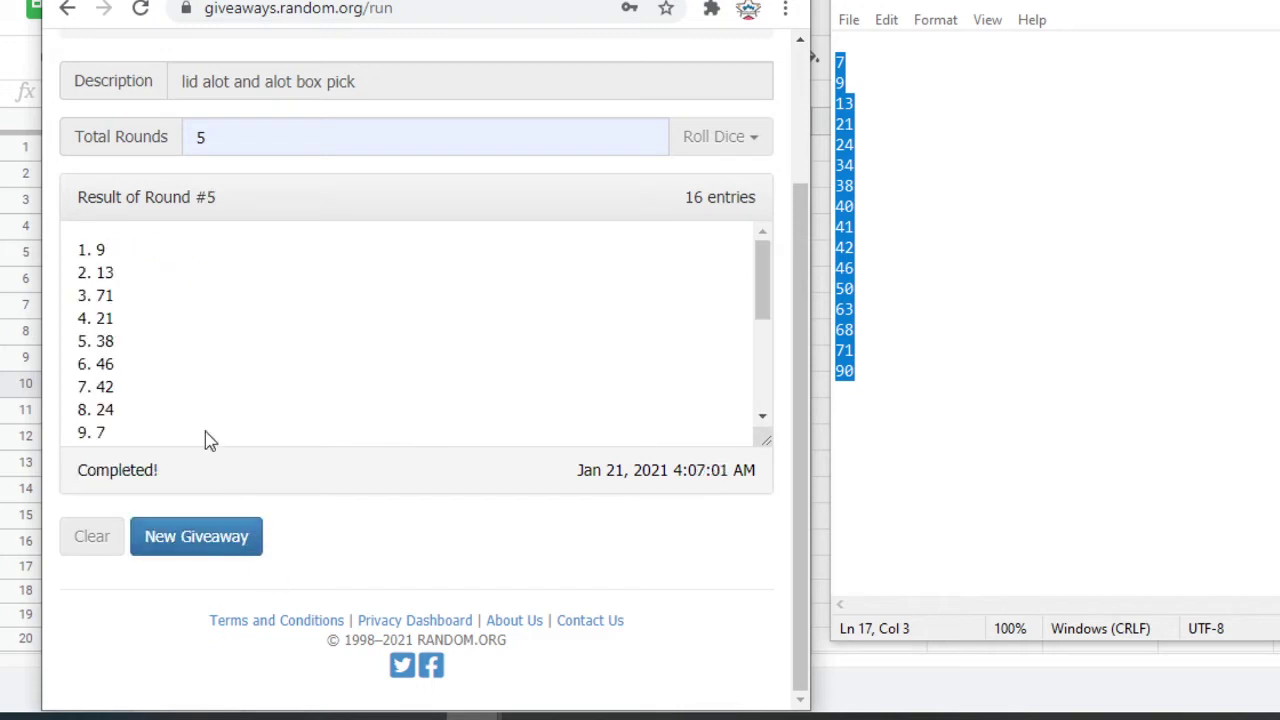
Highlight the first two entries of the final round and delete 9 and 13 from the Notepad list.
left_click_drag(62, 252, 195, 280)
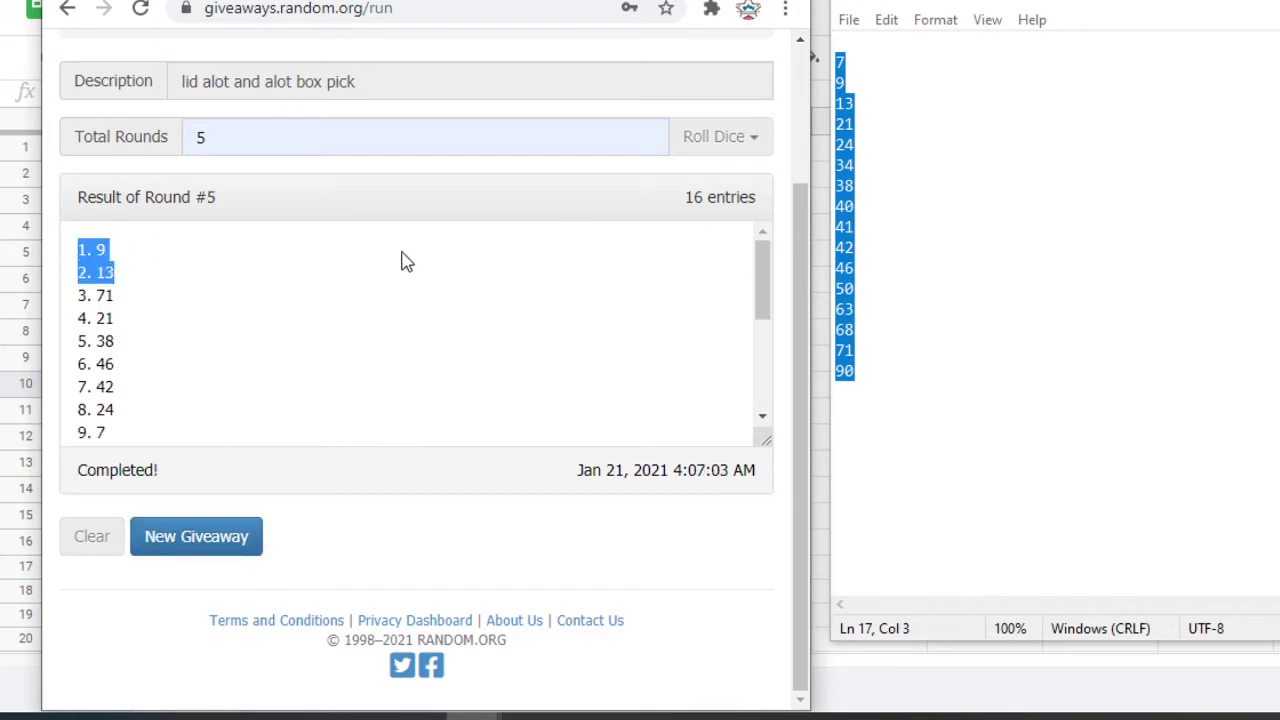
left_click(966, 160)
left_click_drag(874, 83, 837, 83)
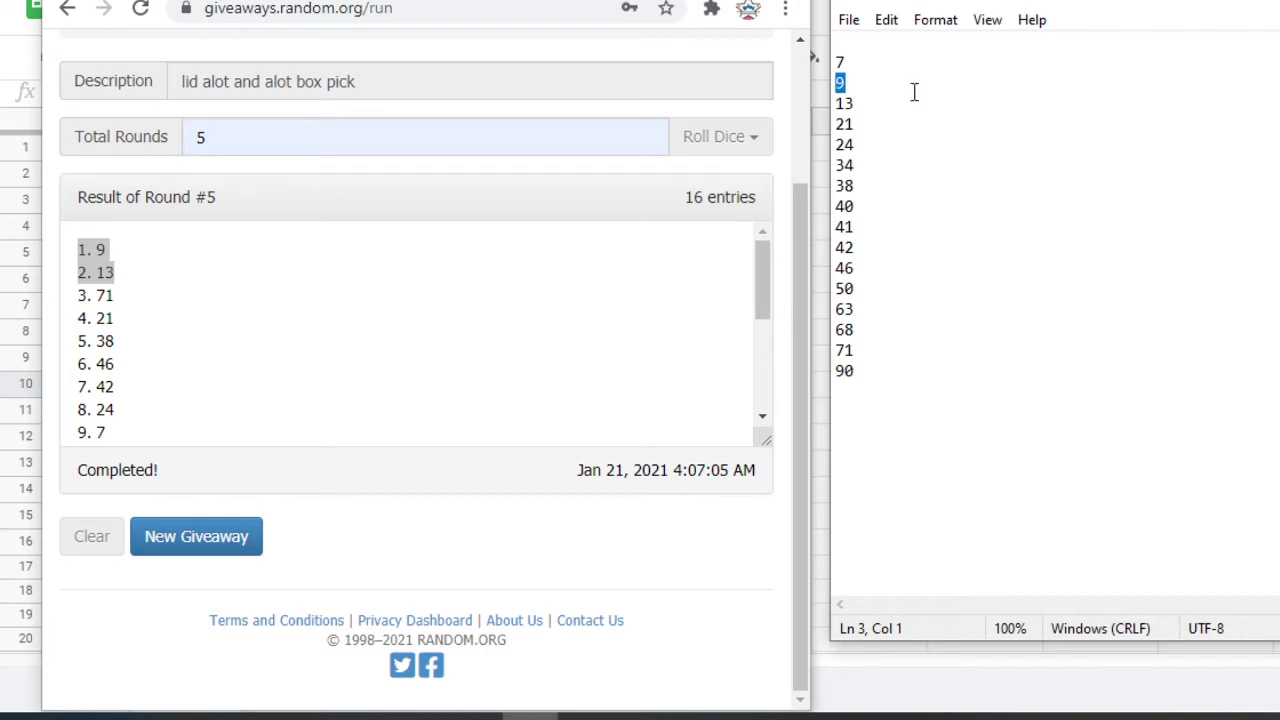
key("Delete")
left_click_drag(913, 104, 772, 100)
key("Delete")
key("Delete")
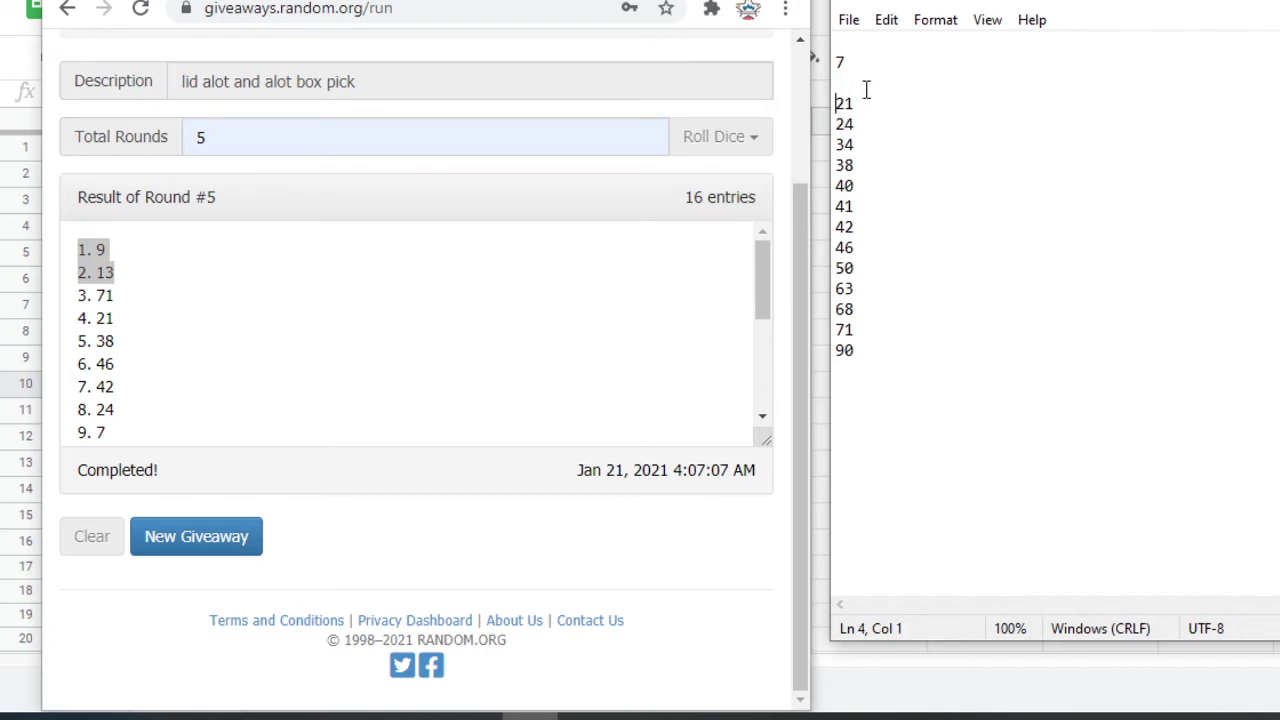
key("BackSpace")
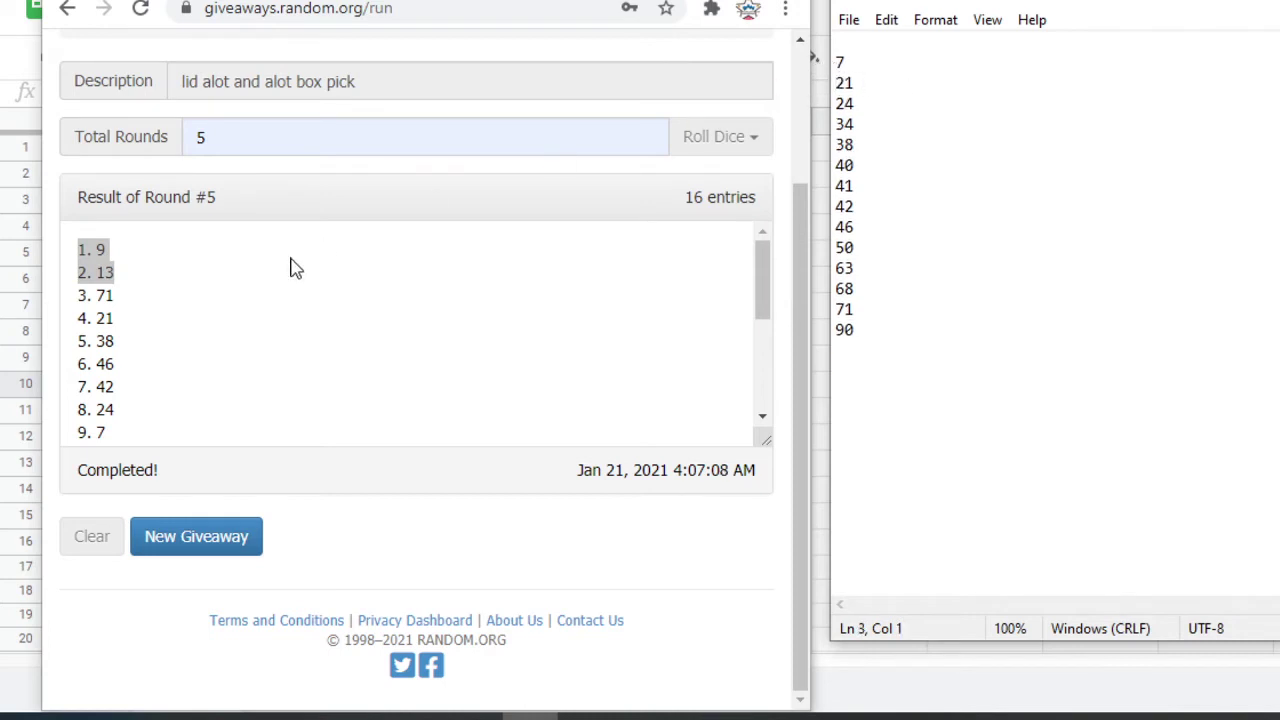
Minimize the giveaway and Notepad windows to return to the team spreadsheet.
left_click(500, 1)
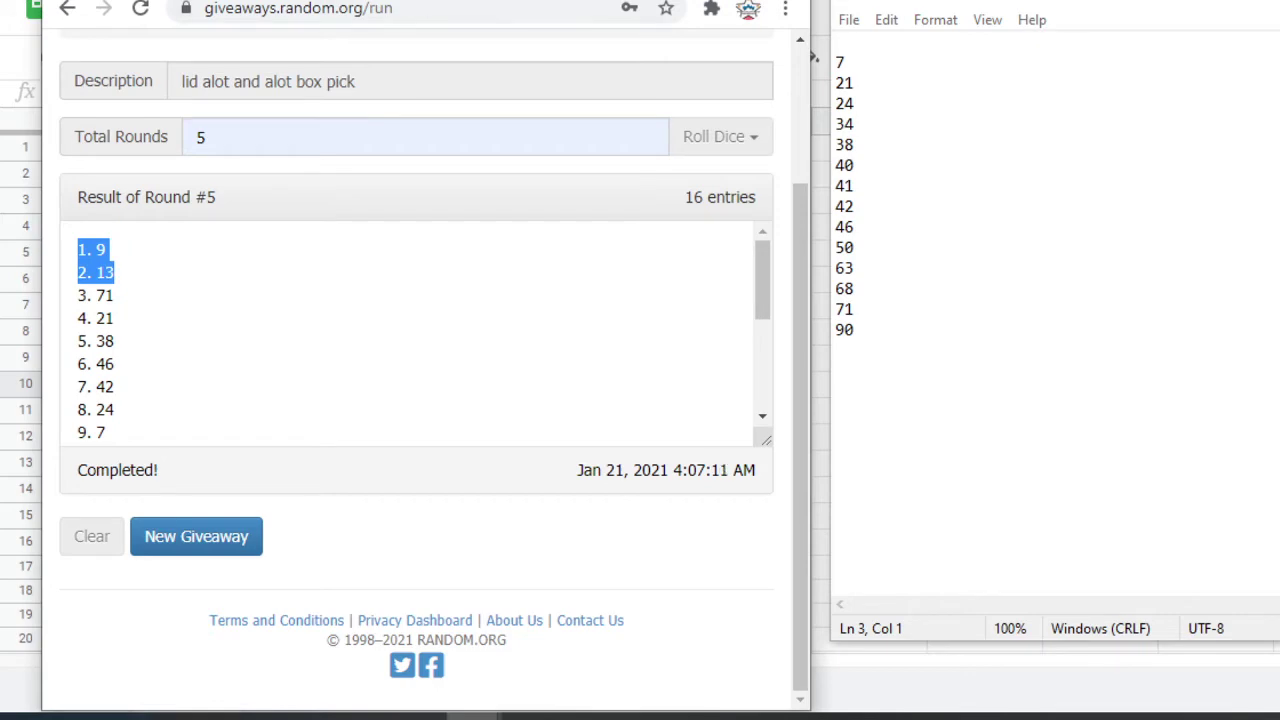
key("super+Down")
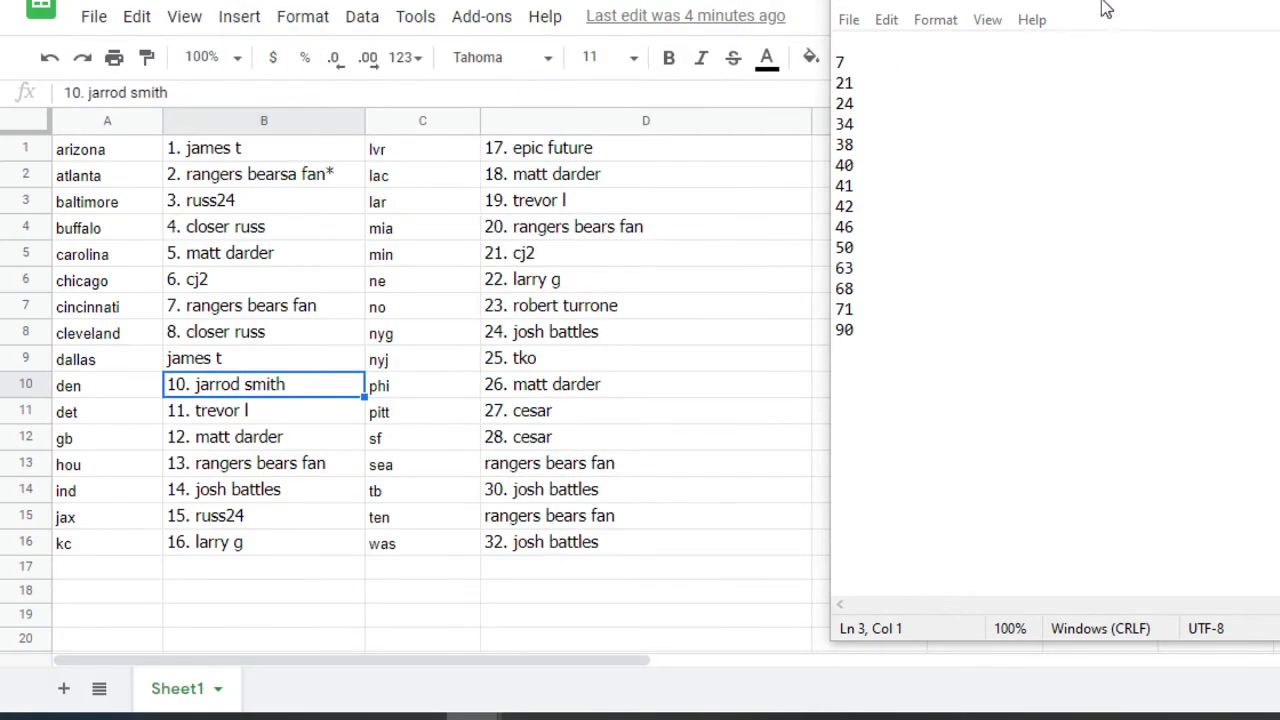
key("super+Down")
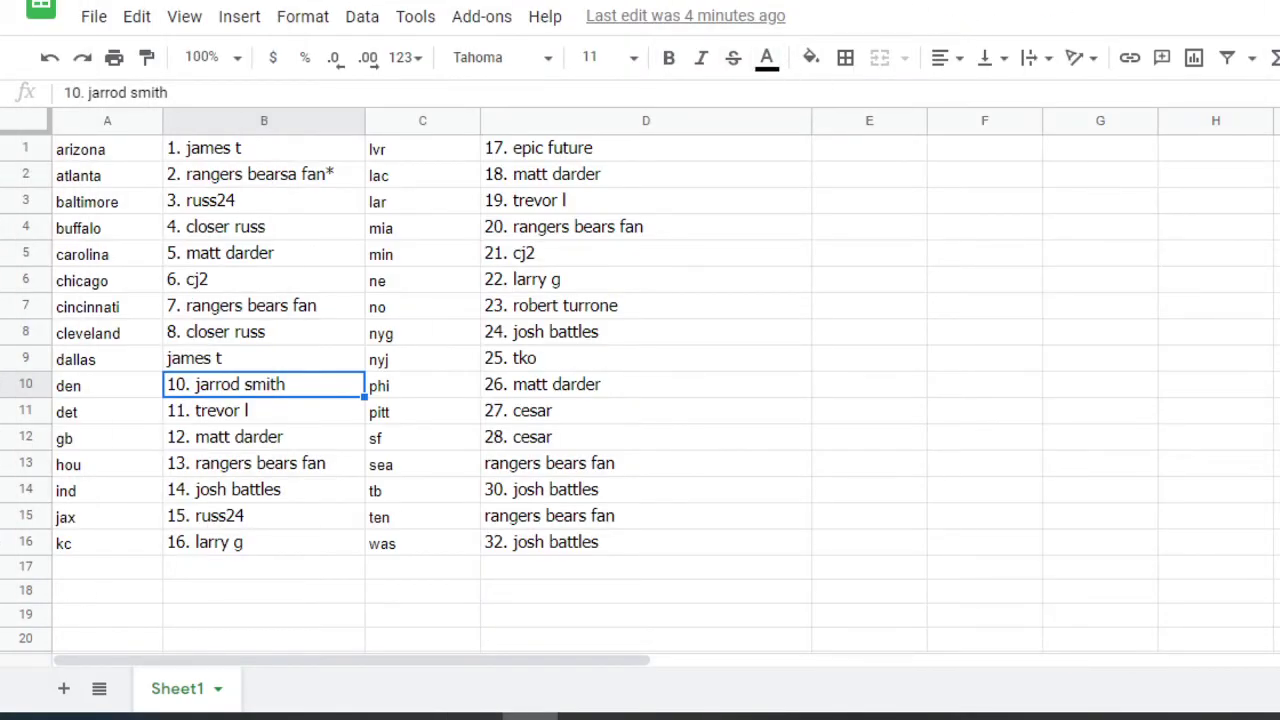
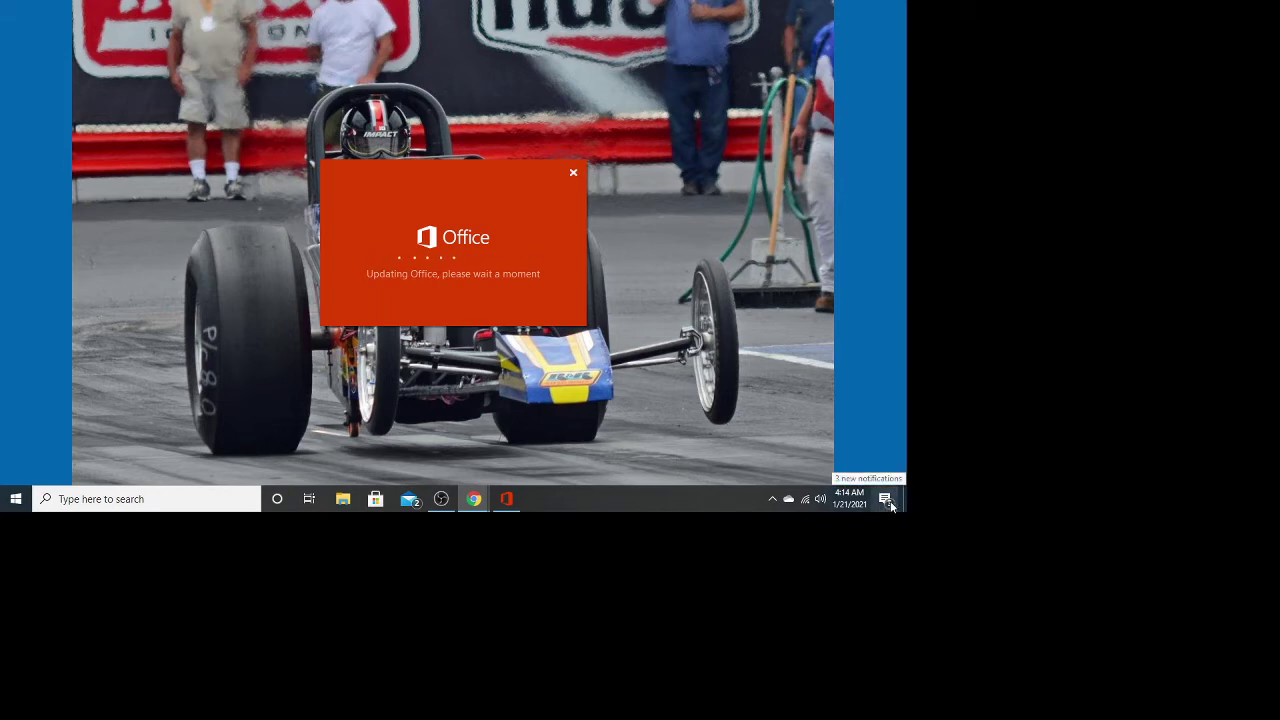
left_click(772, 500)
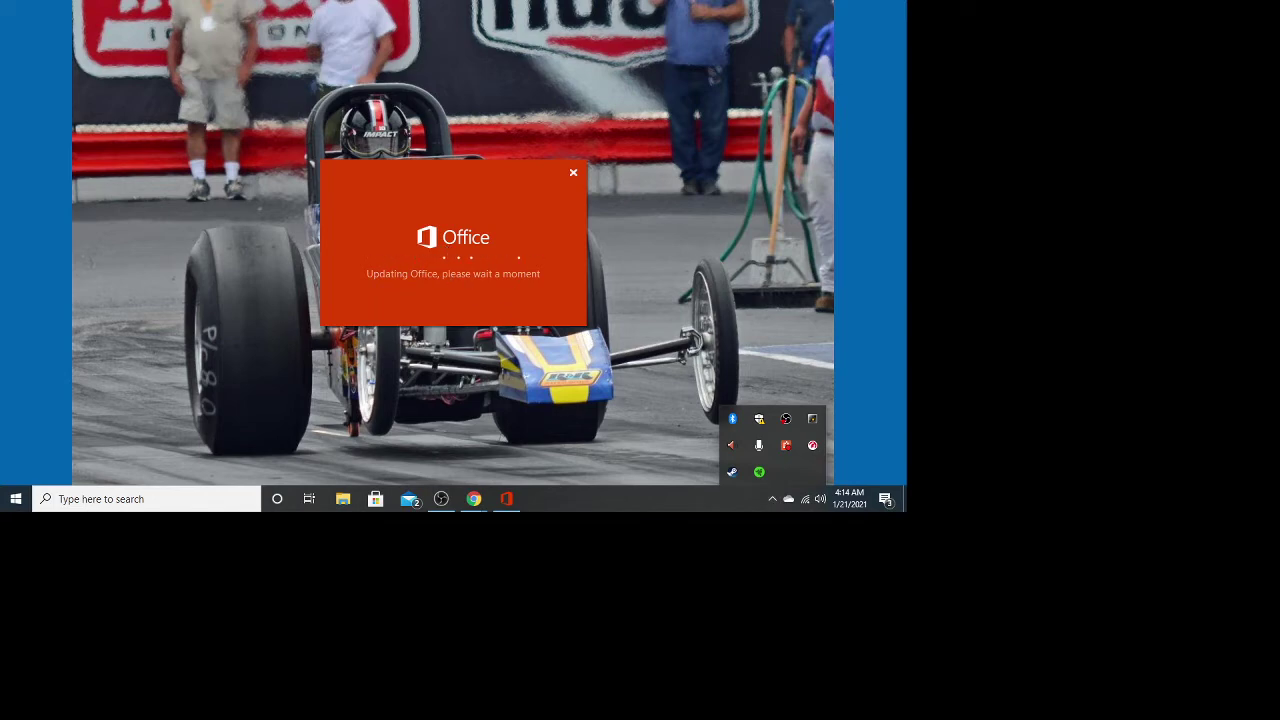
left_click(474, 498)
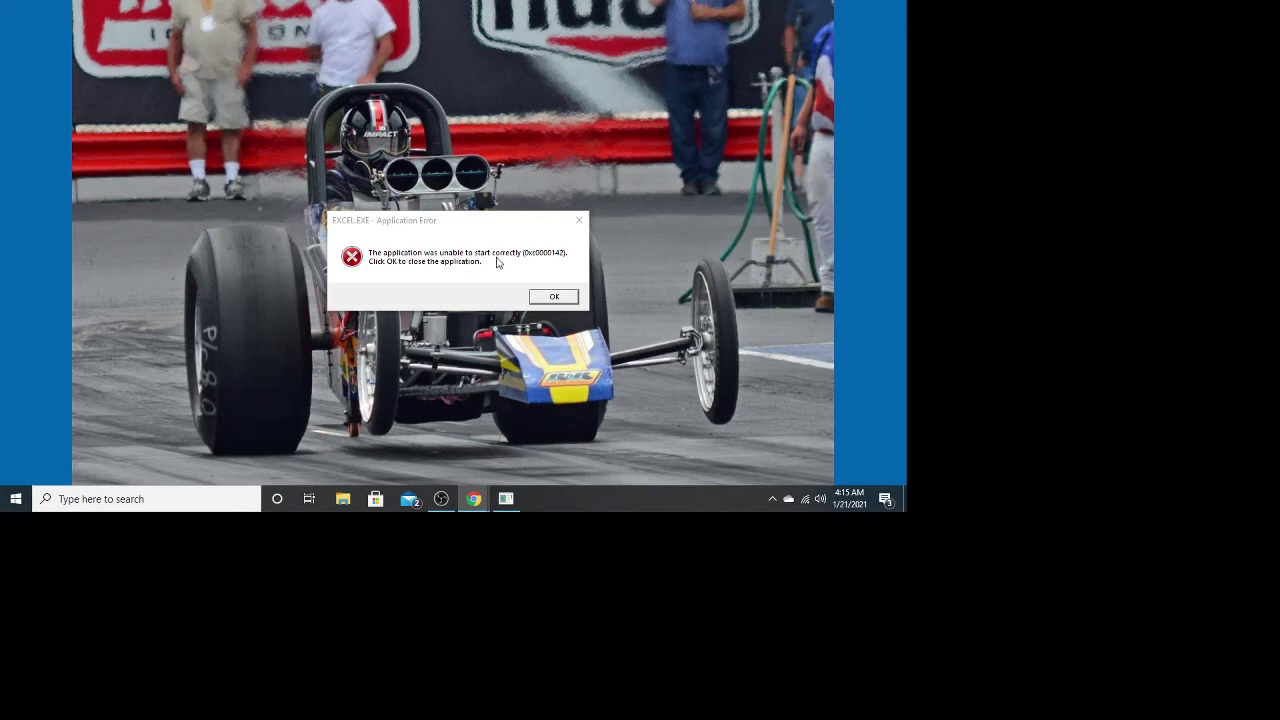
Dismiss the Excel application error, expand Task Manager to its detailed view and examine the full list of running processes.
left_click(372, 257)
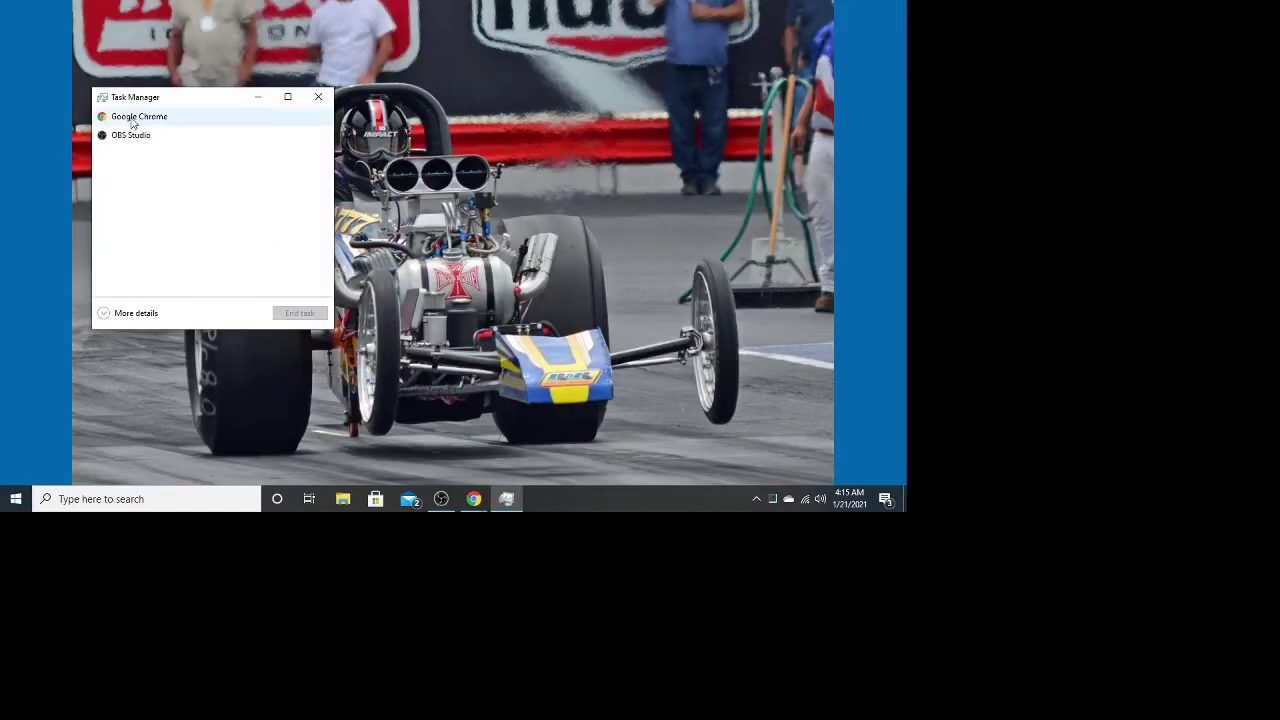
left_click(101, 318)
scroll(247, 274, "down", 1)
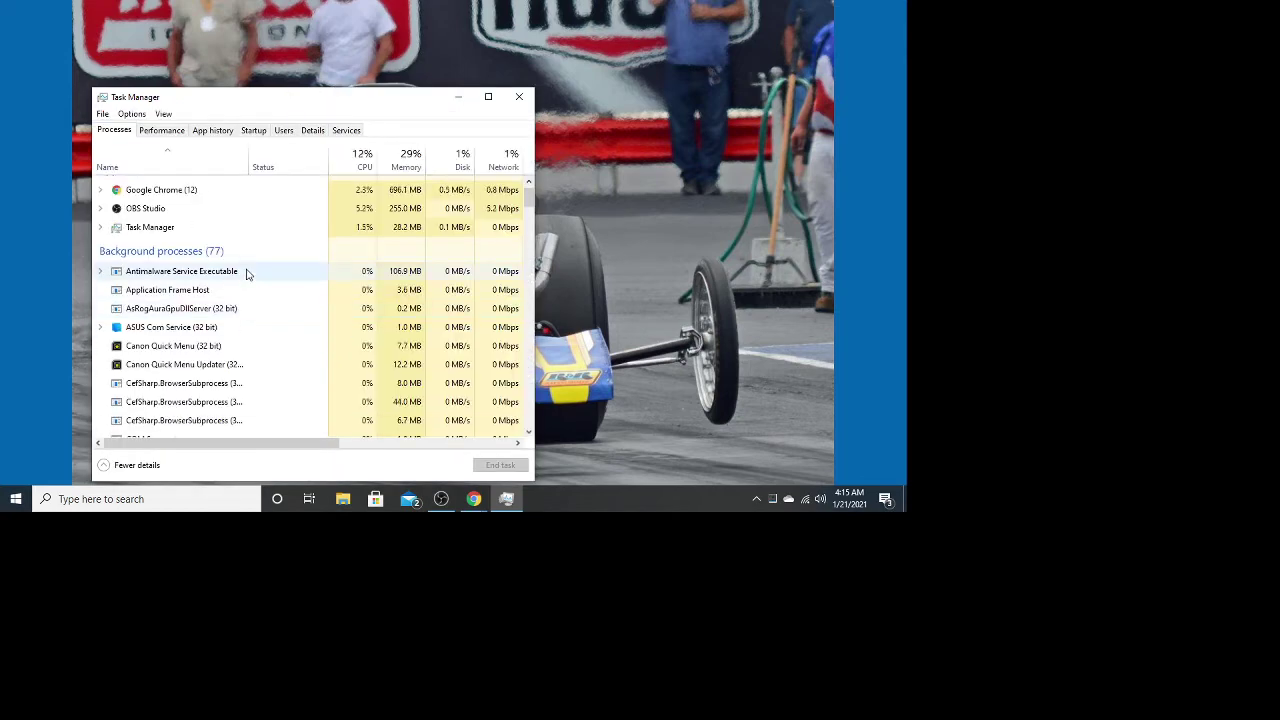
scroll(247, 274, "down", 5)
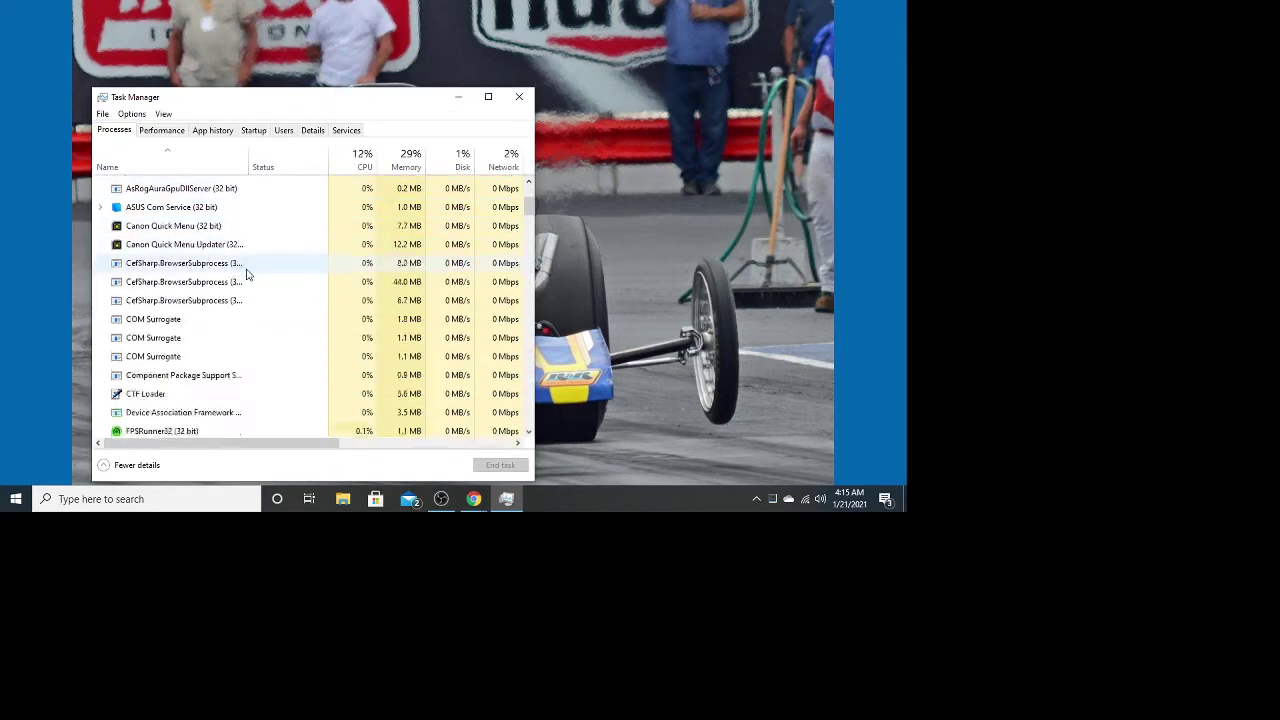
scroll(247, 274, "down", 4)
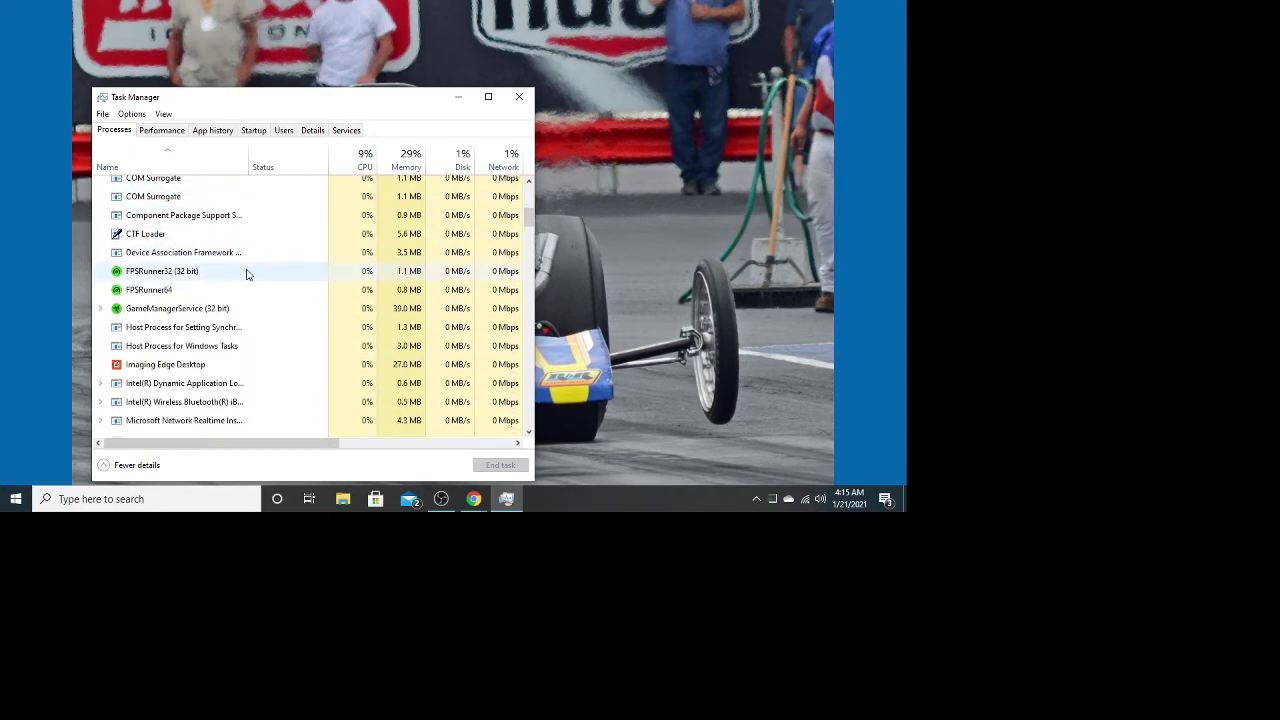
scroll(247, 274, "down", 5)
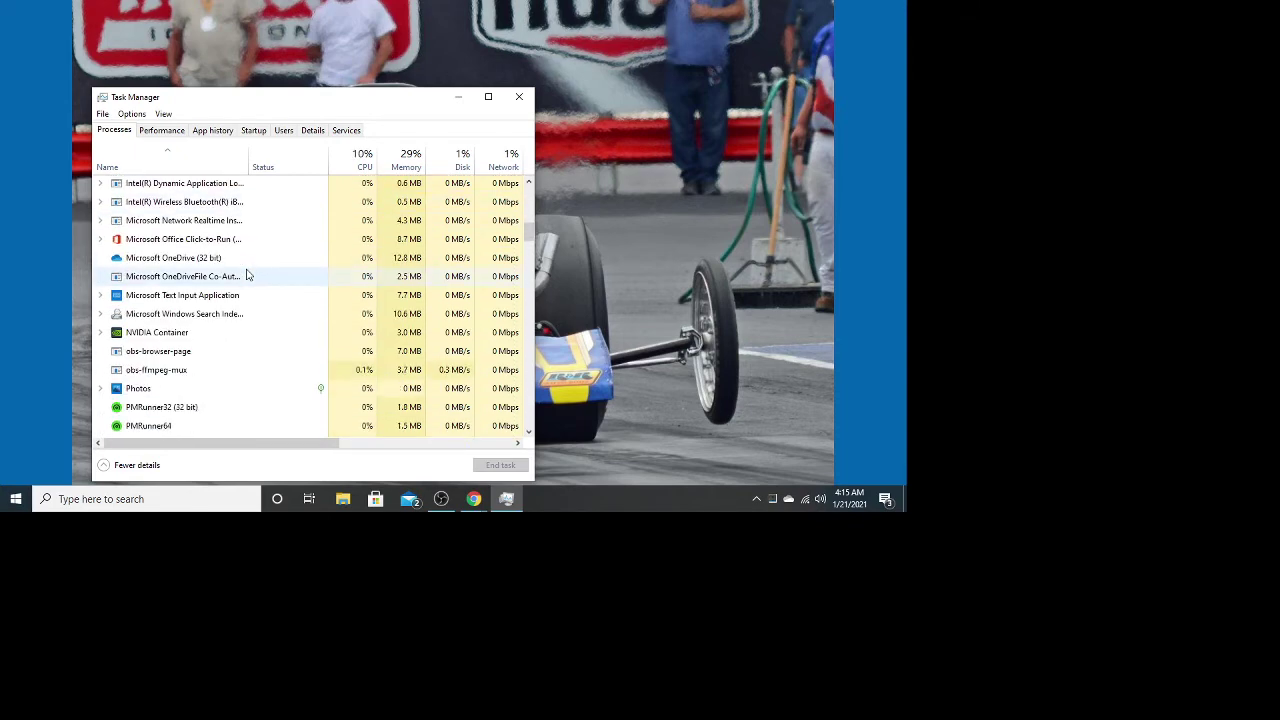
scroll(247, 274, "down", 6)
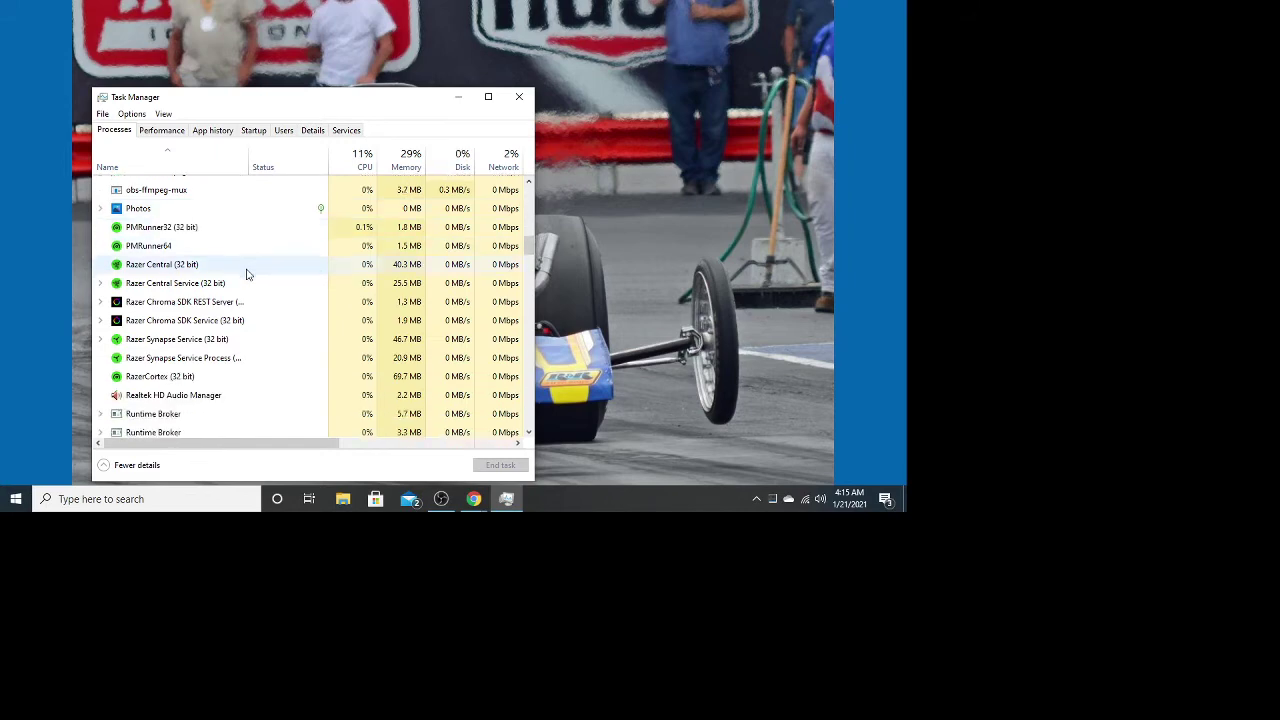
scroll(247, 274, "down", 7)
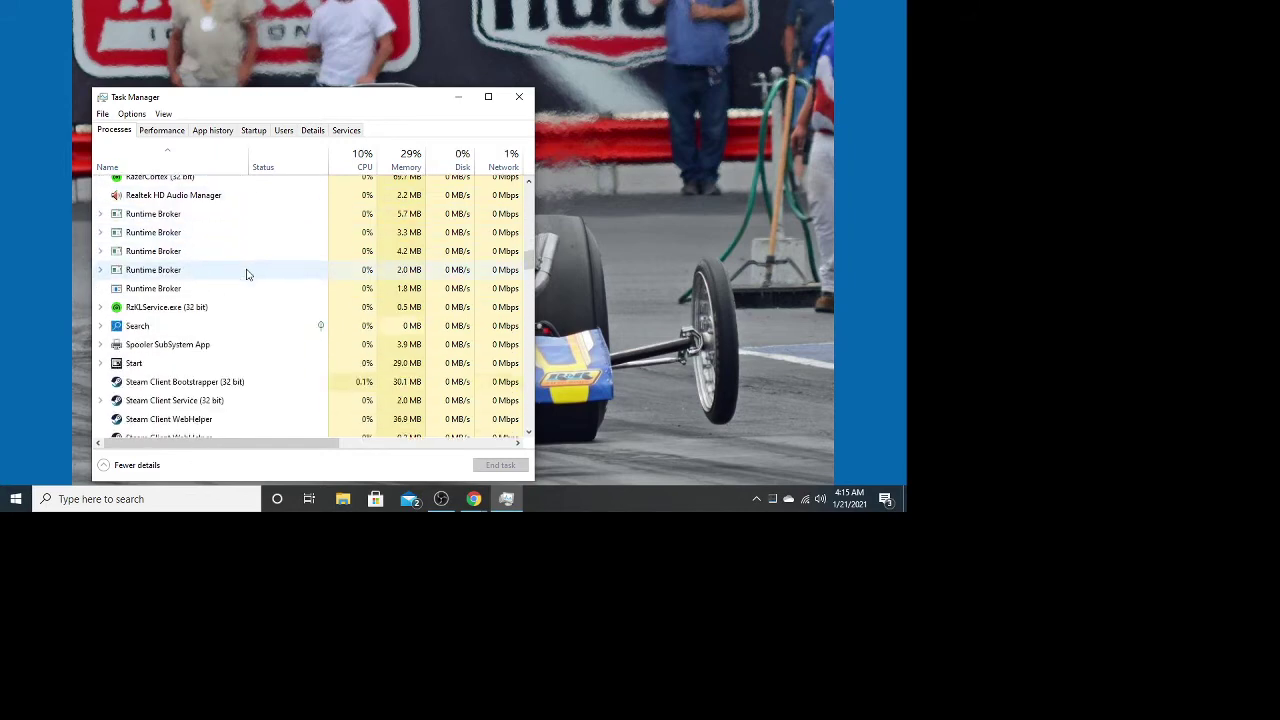
scroll(247, 274, "down", 10)
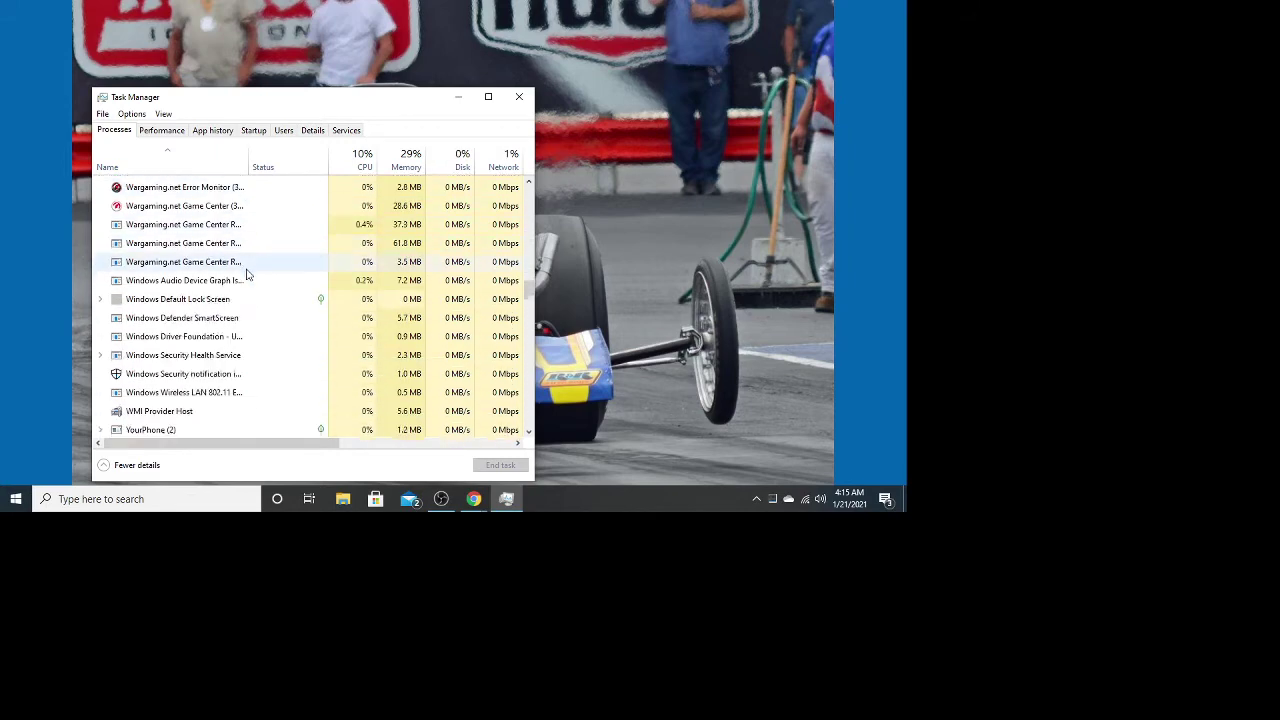
scroll(247, 274, "down", 7)
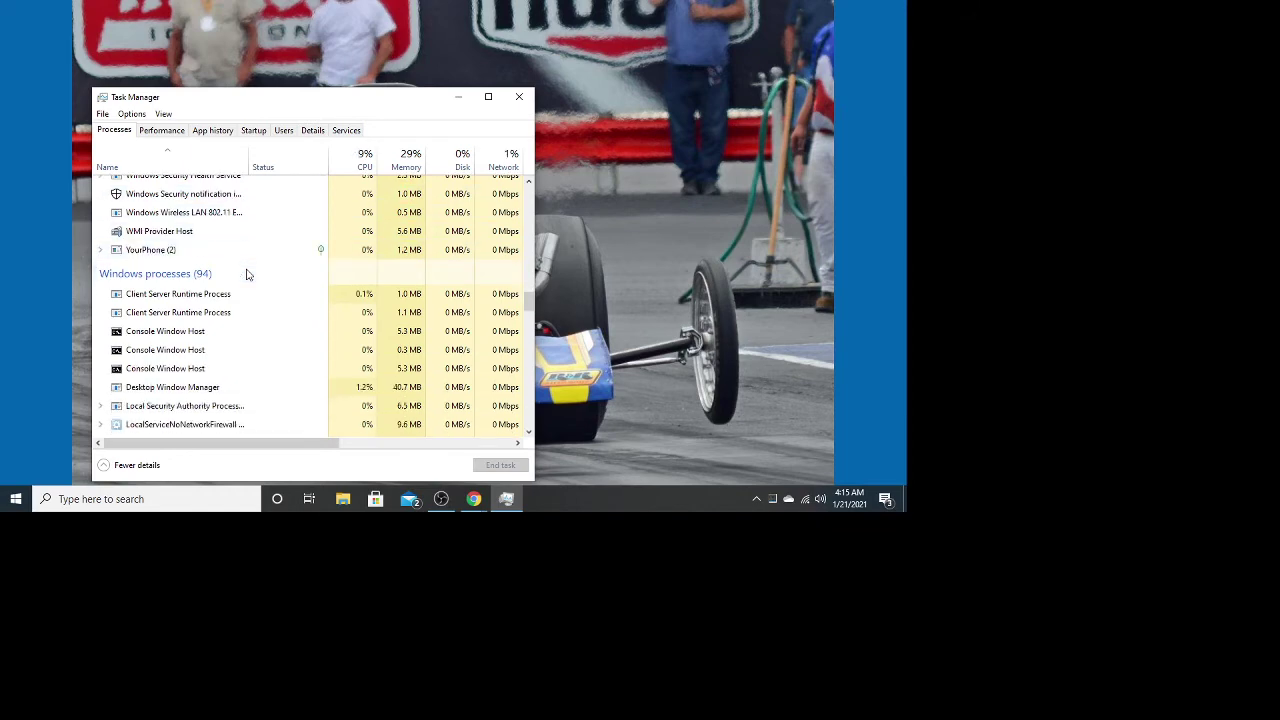
scroll(247, 274, "down", 15)
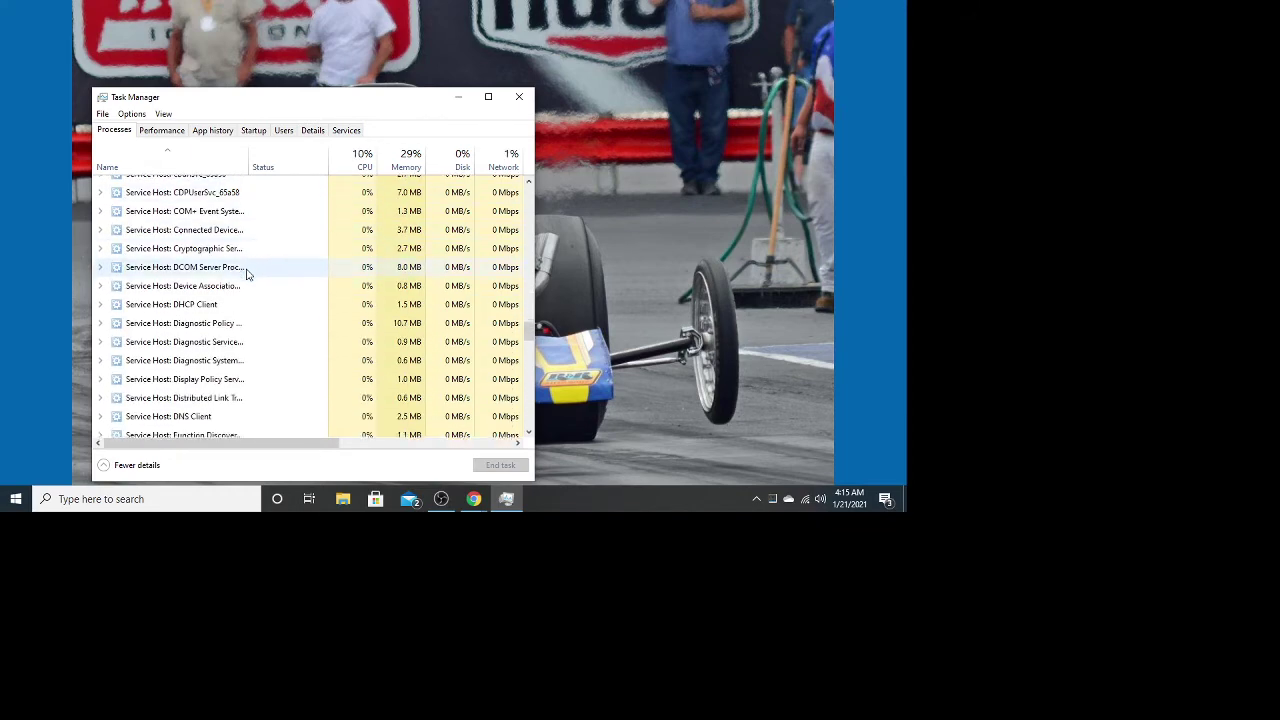
scroll(247, 274, "down", 15)
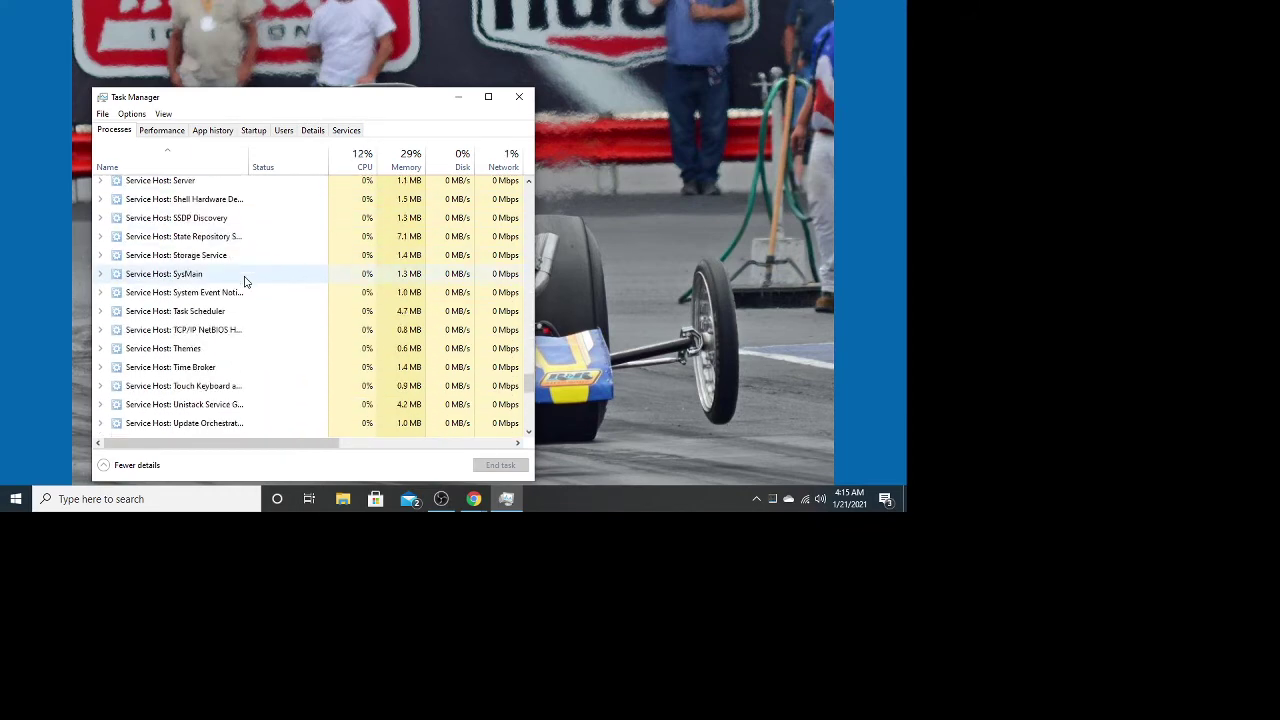
scroll(239, 310, "down", 2)
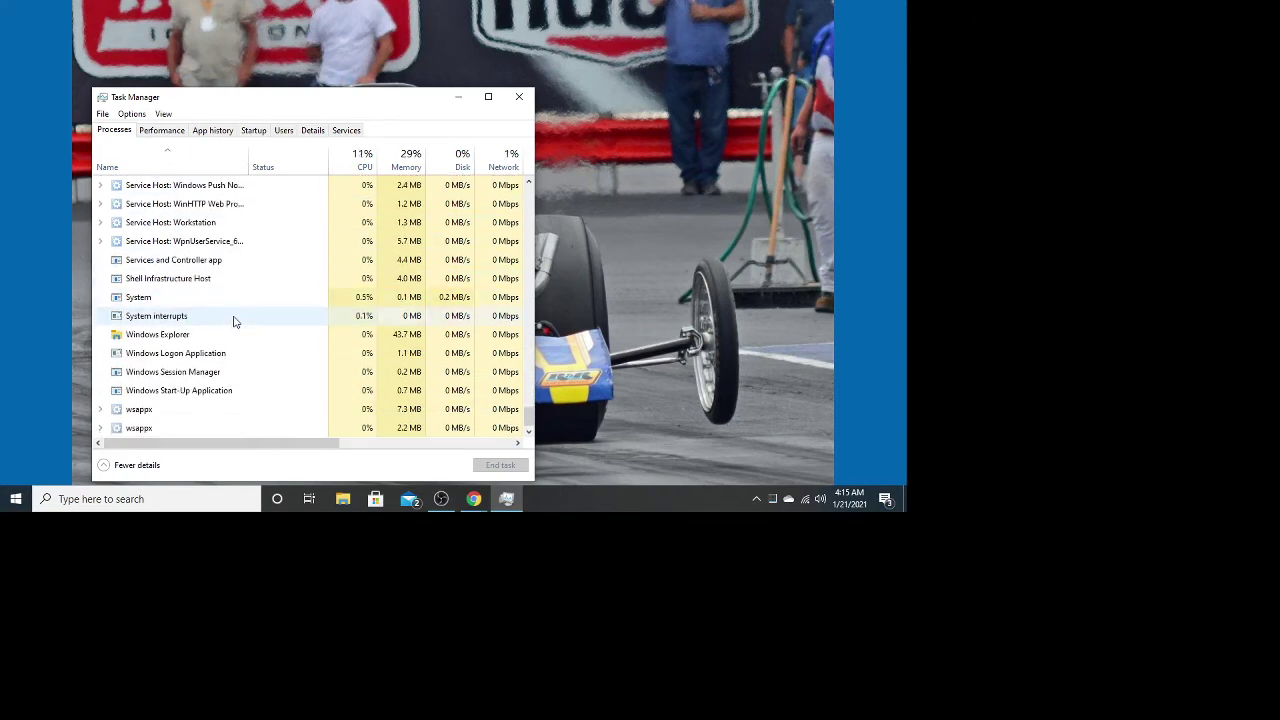
left_click_drag(528, 418, 505, 150)
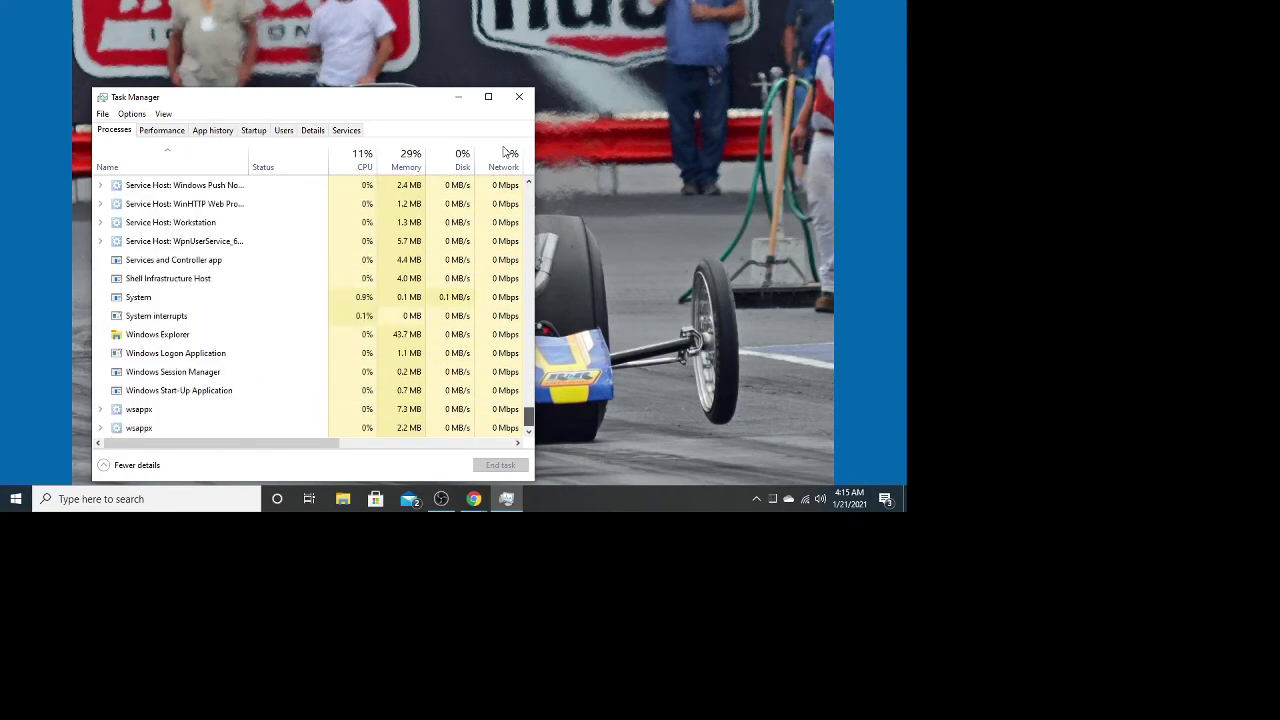
Review the app usage history and CPU performance in Task Manager and close it.
left_click(224, 131)
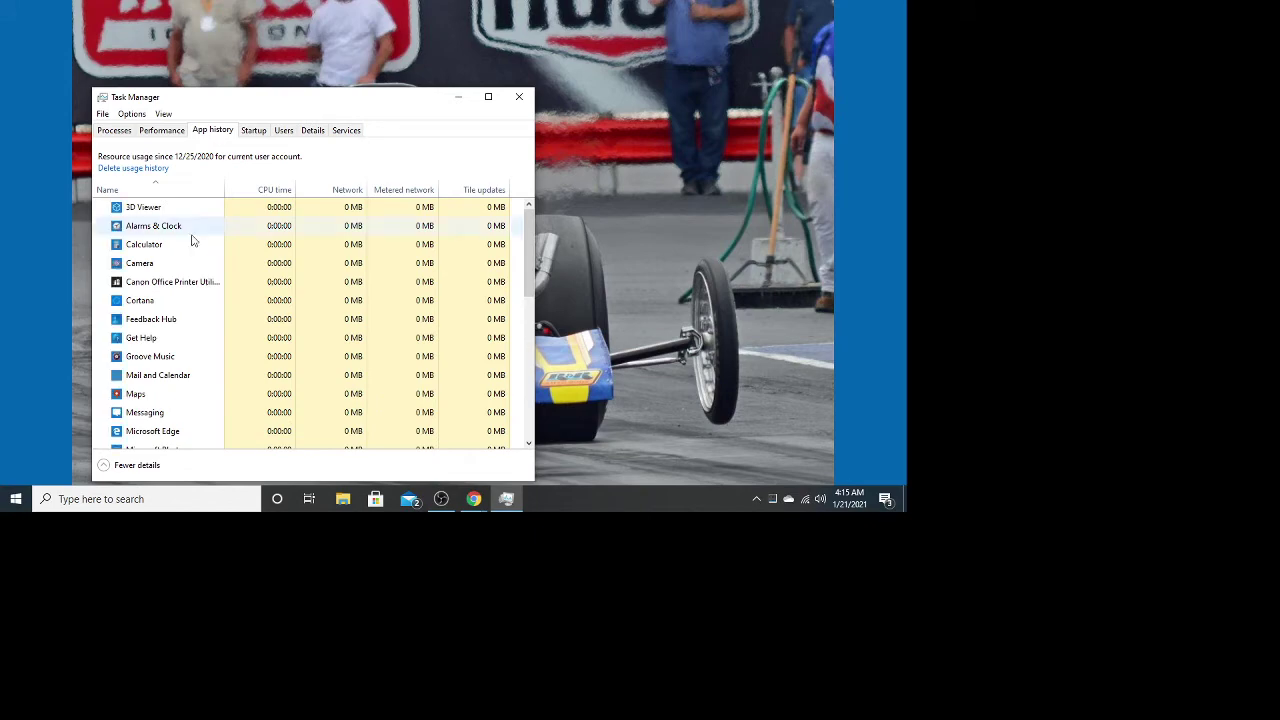
scroll(160, 330, "down", 2)
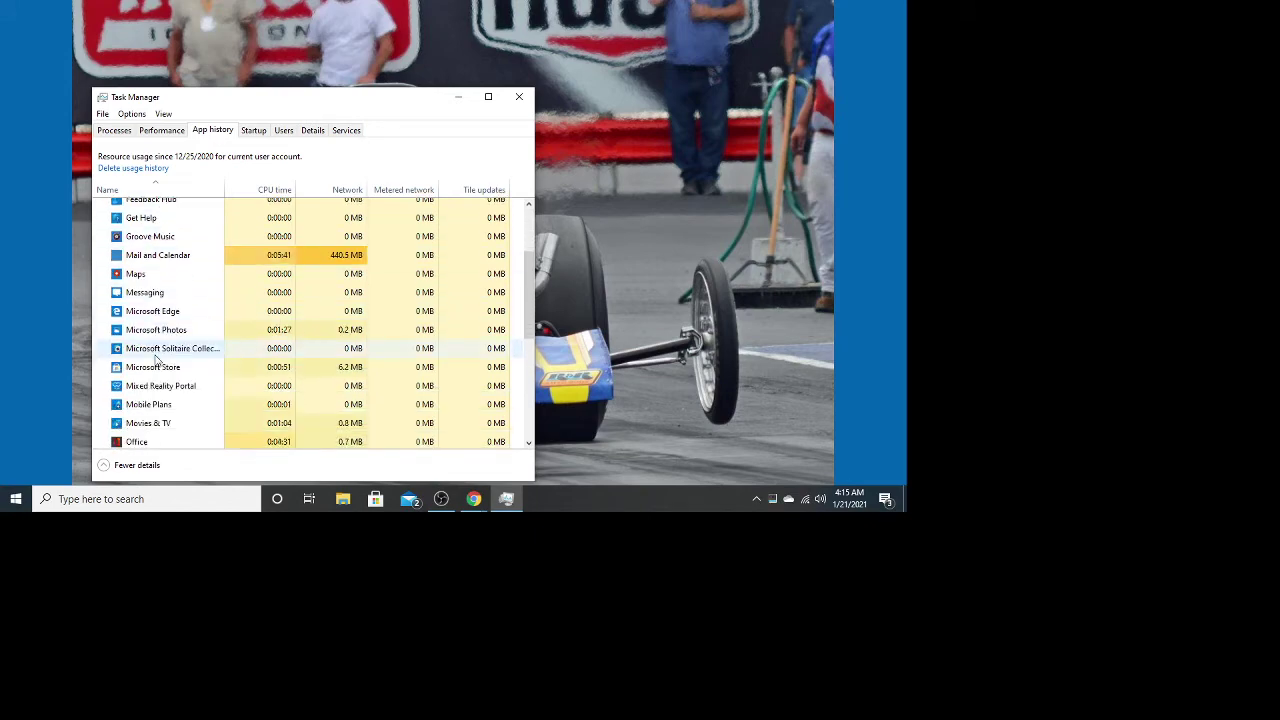
scroll(155, 358, "down", 5)
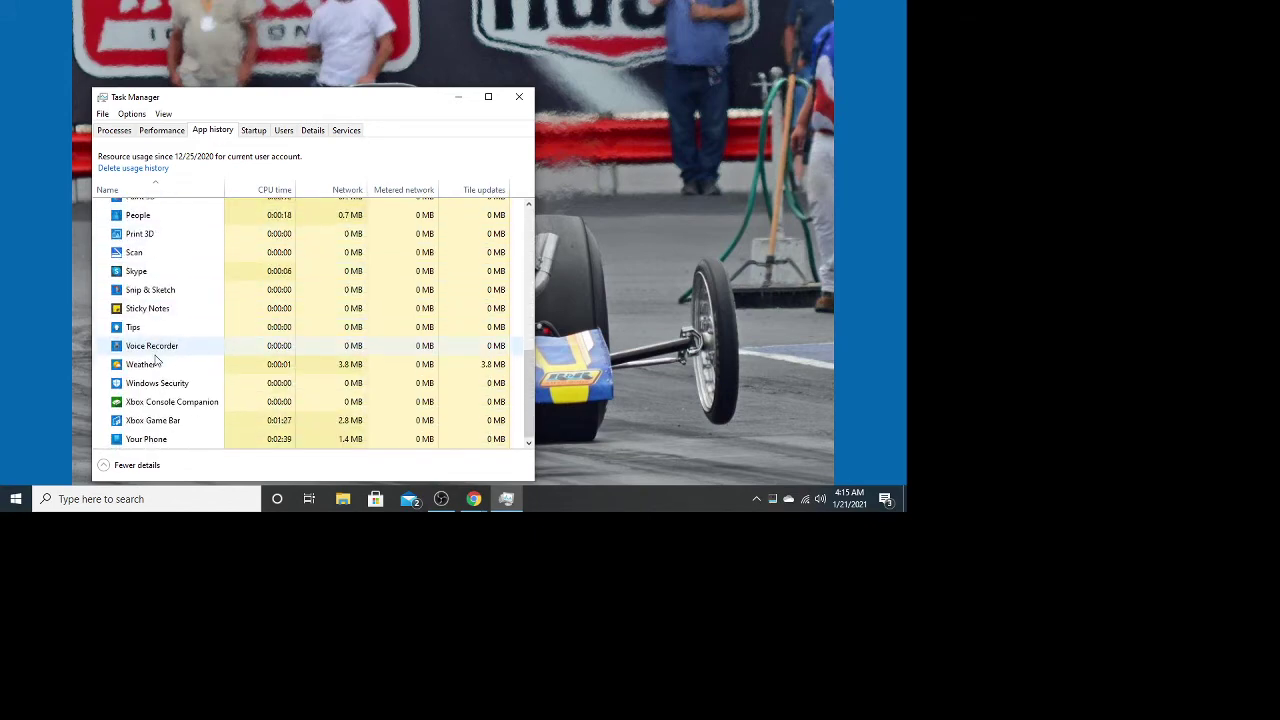
scroll(155, 360, "up", 7)
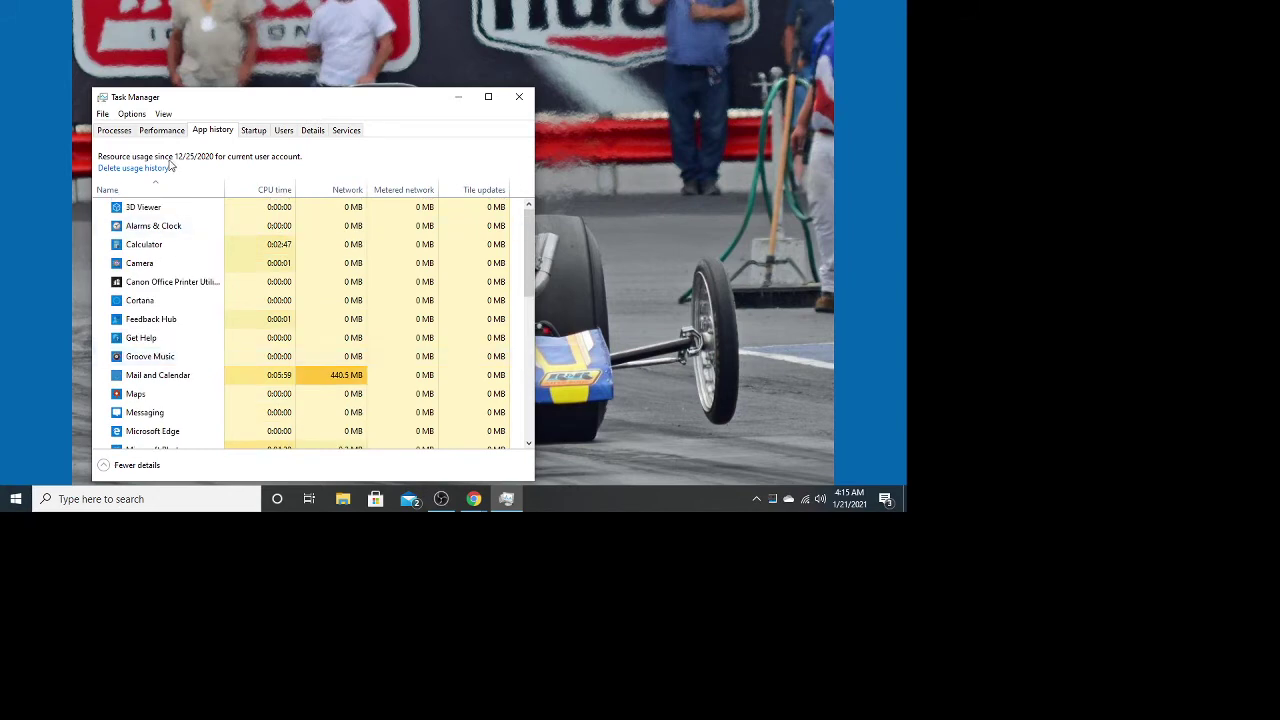
left_click(161, 131)
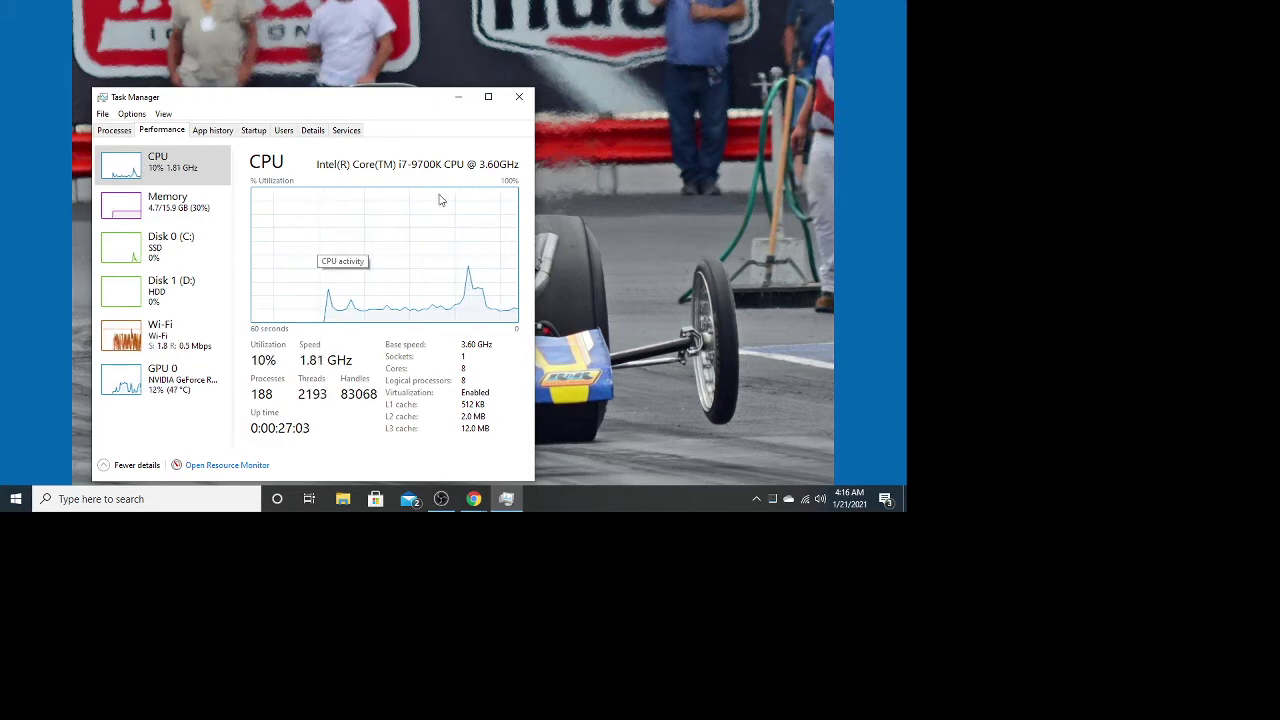
left_click(519, 96)
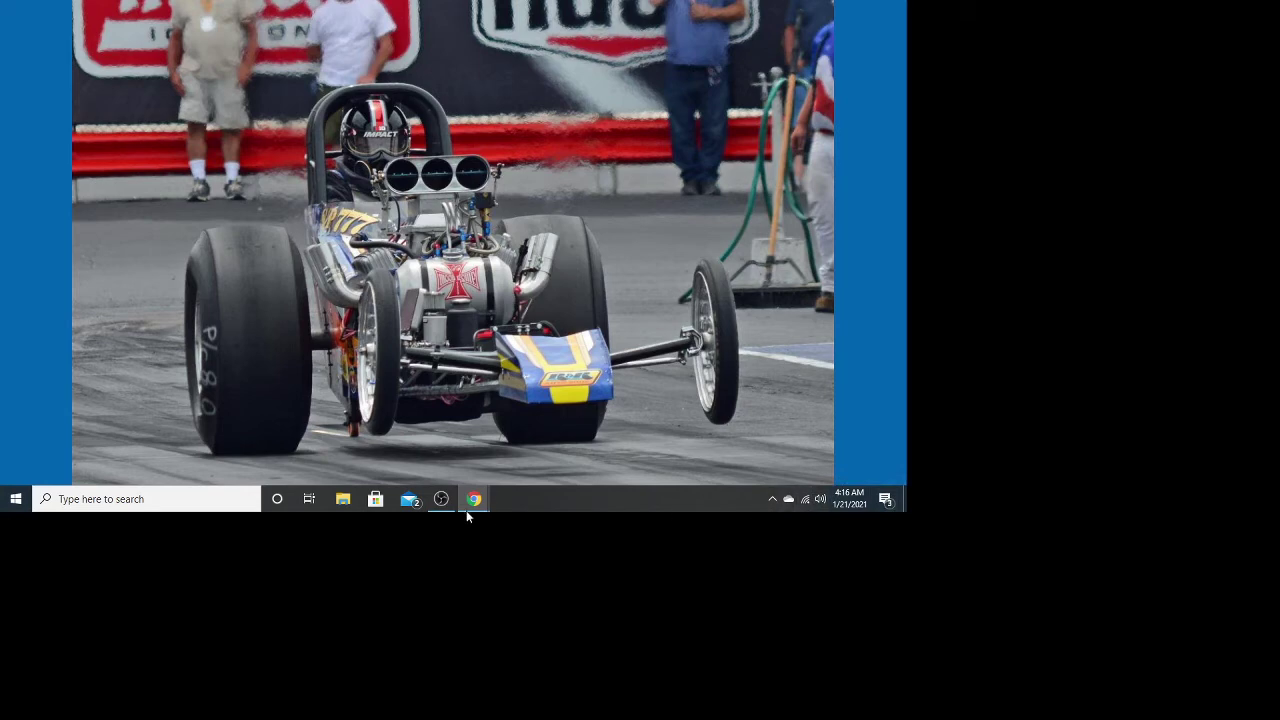
Open File Explorer, maximize its window and look through the recent files in Quick access.
left_click(345, 501)
scroll(560, 365, "down", 1)
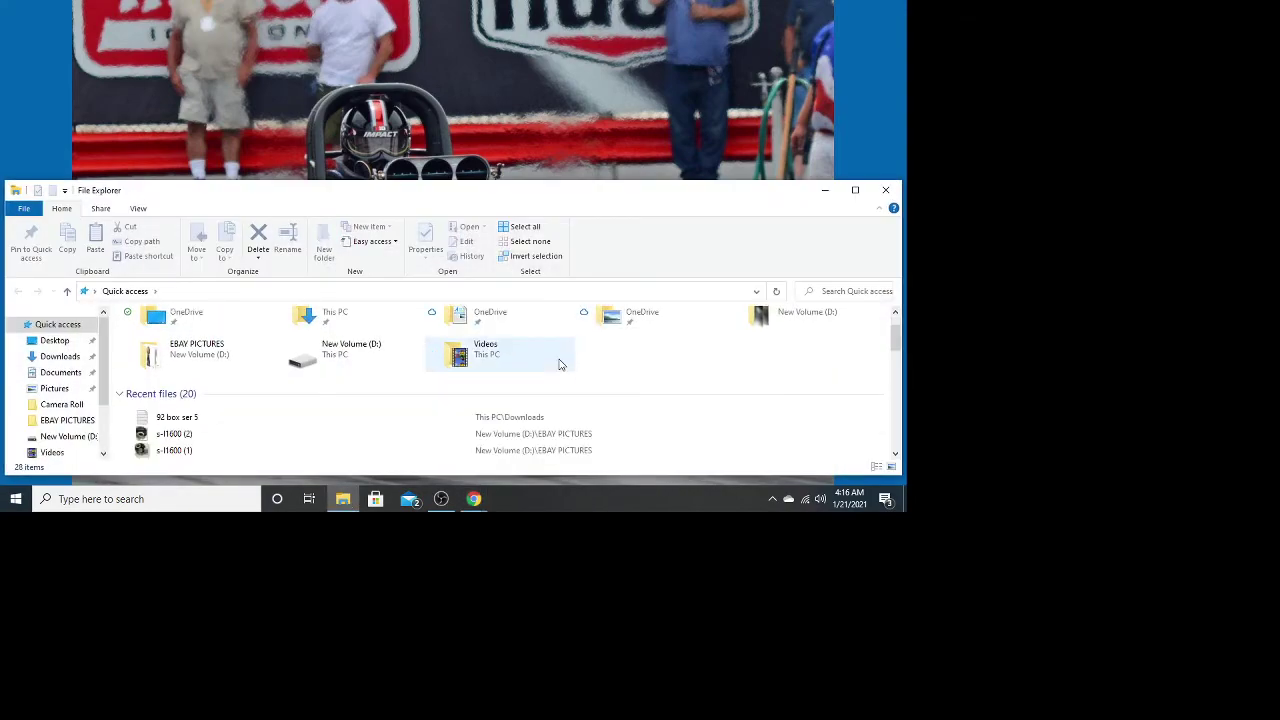
scroll(560, 365, "down", 1)
left_click_drag(766, 197, 753, 159)
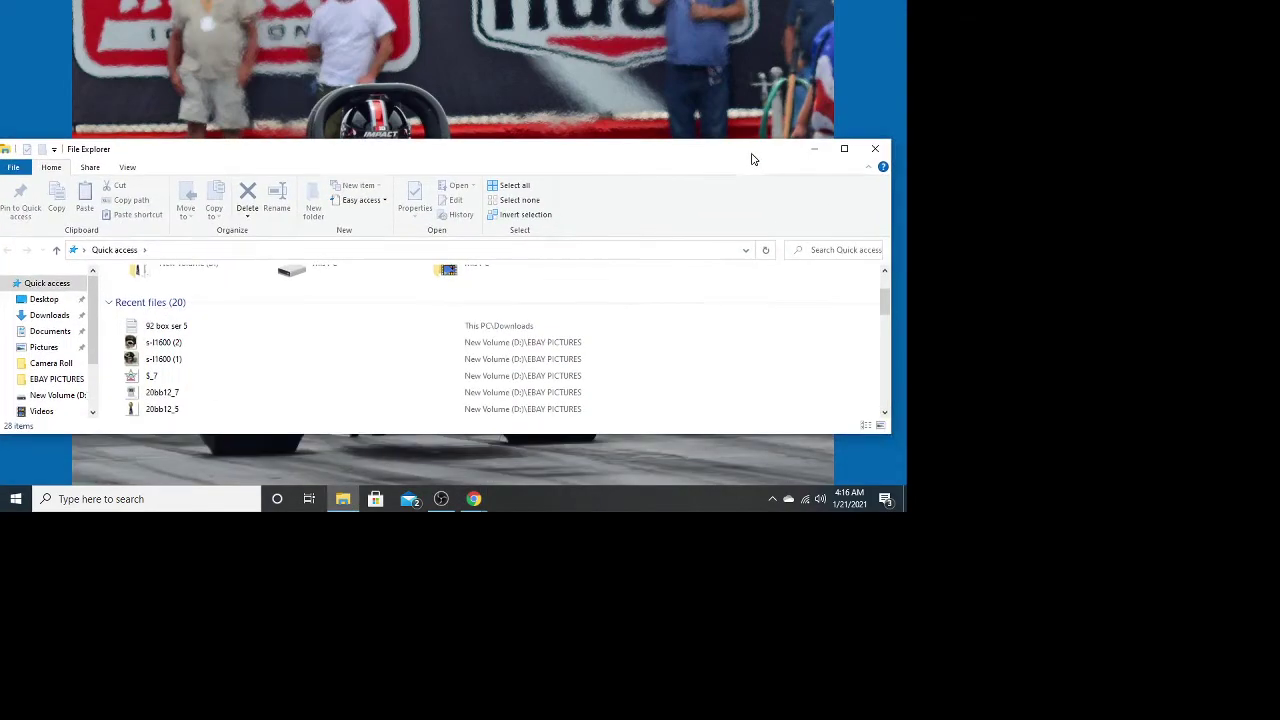
left_click(844, 148)
scroll(222, 229, "down", 1)
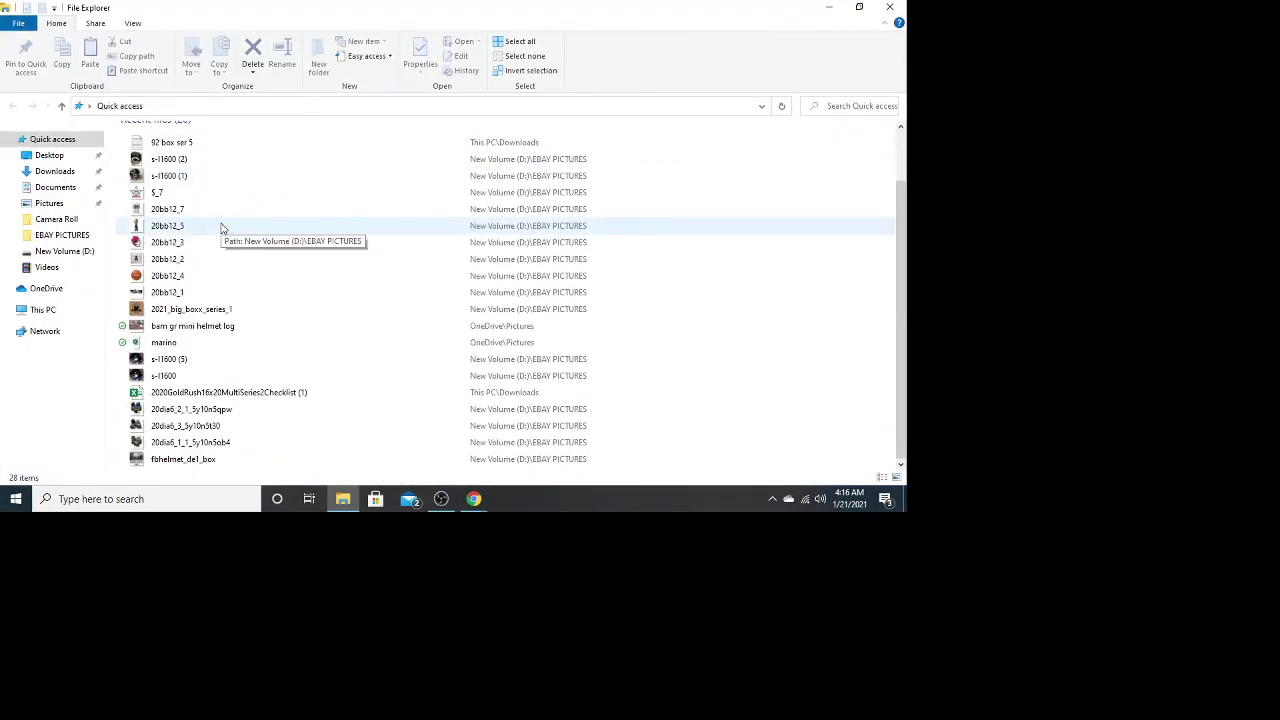
scroll(222, 229, "up", 2)
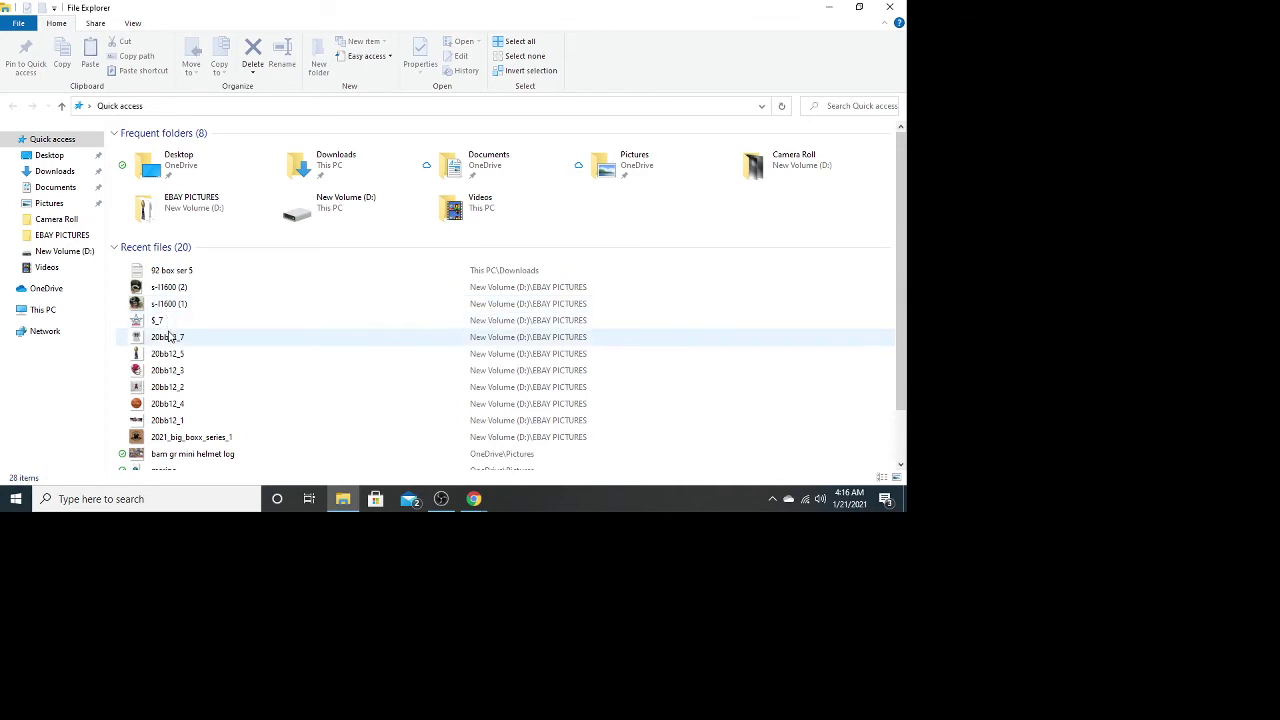
scroll(168, 337, "down", 5)
scroll(168, 337, "up", 5)
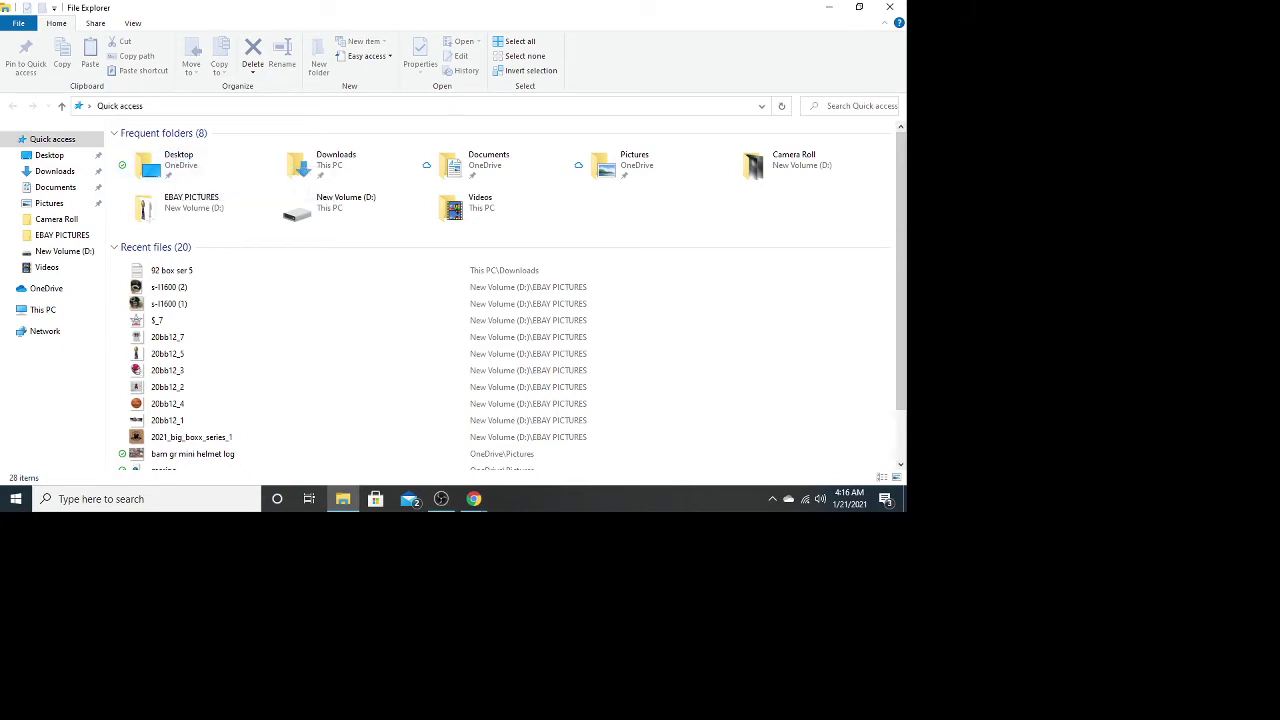
Open the Excel file 2020GoldRush16x20MultiSeries2Checklist (1) from the recent files.
left_click(474, 499)
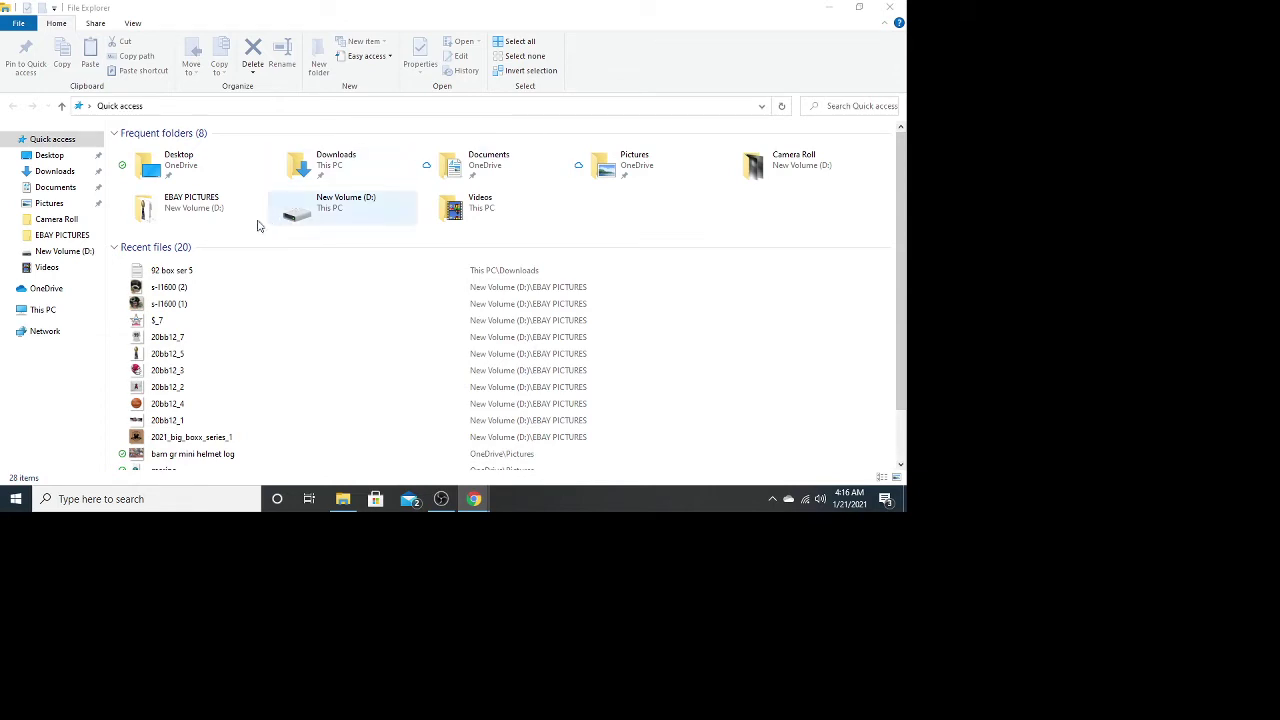
scroll(172, 286, "down", 1)
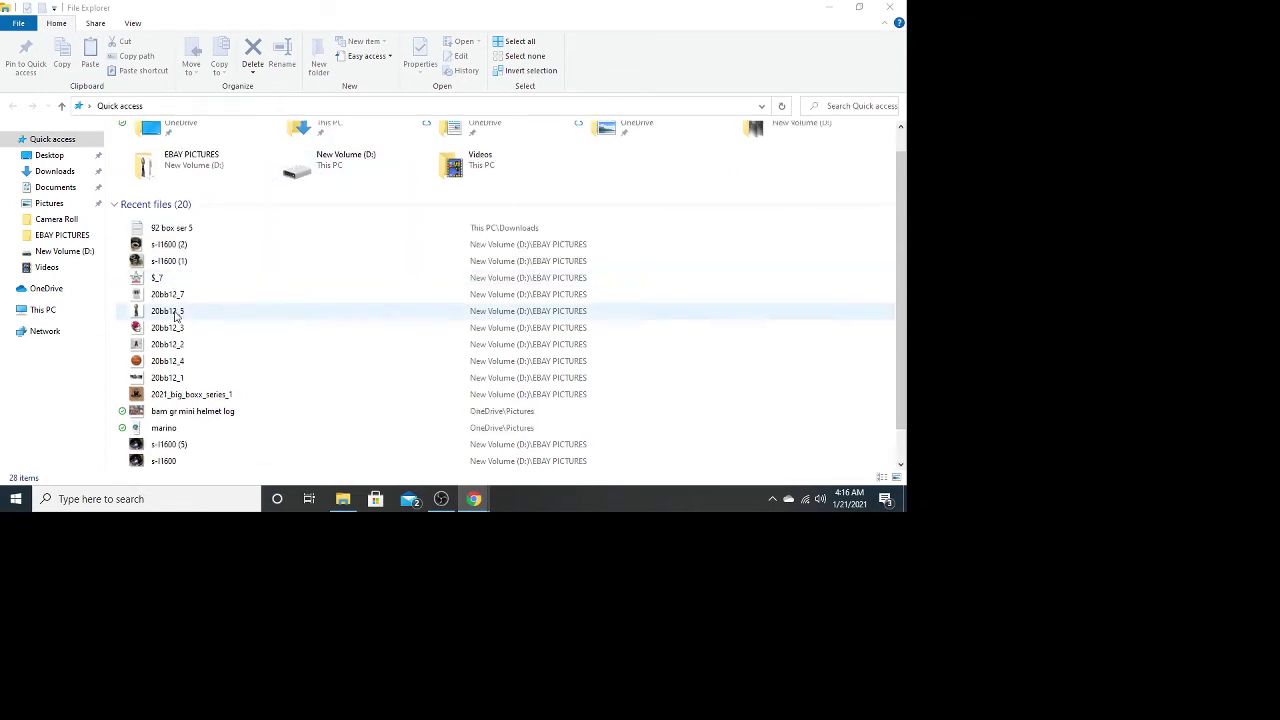
scroll(176, 312, "down", 1)
scroll(176, 316, "down", 1)
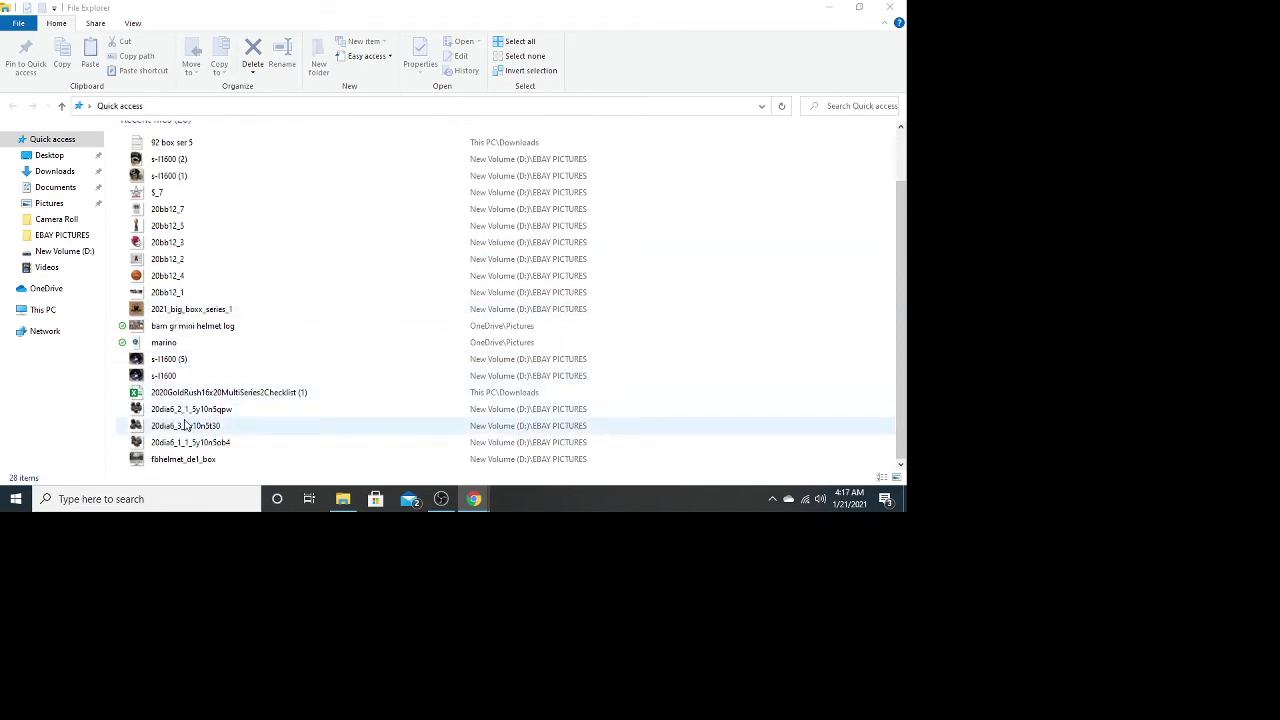
scroll(184, 425, "up", 4)
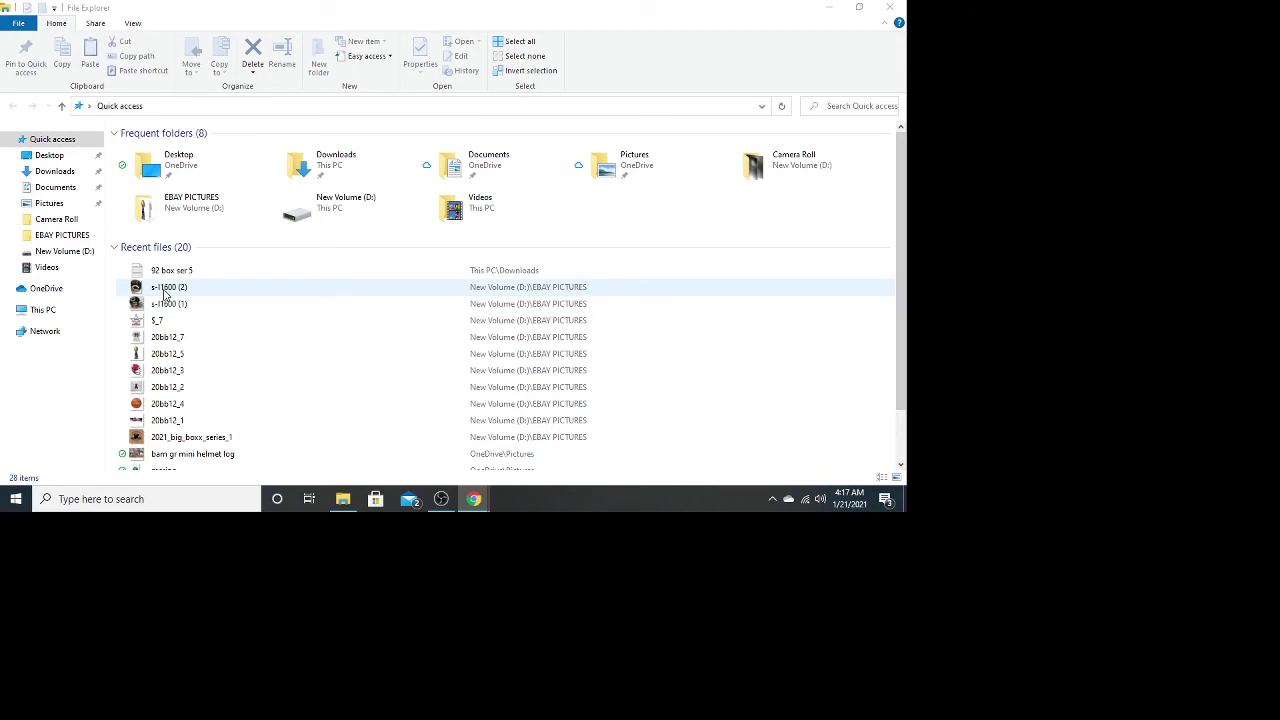
scroll(157, 270, "down", 2)
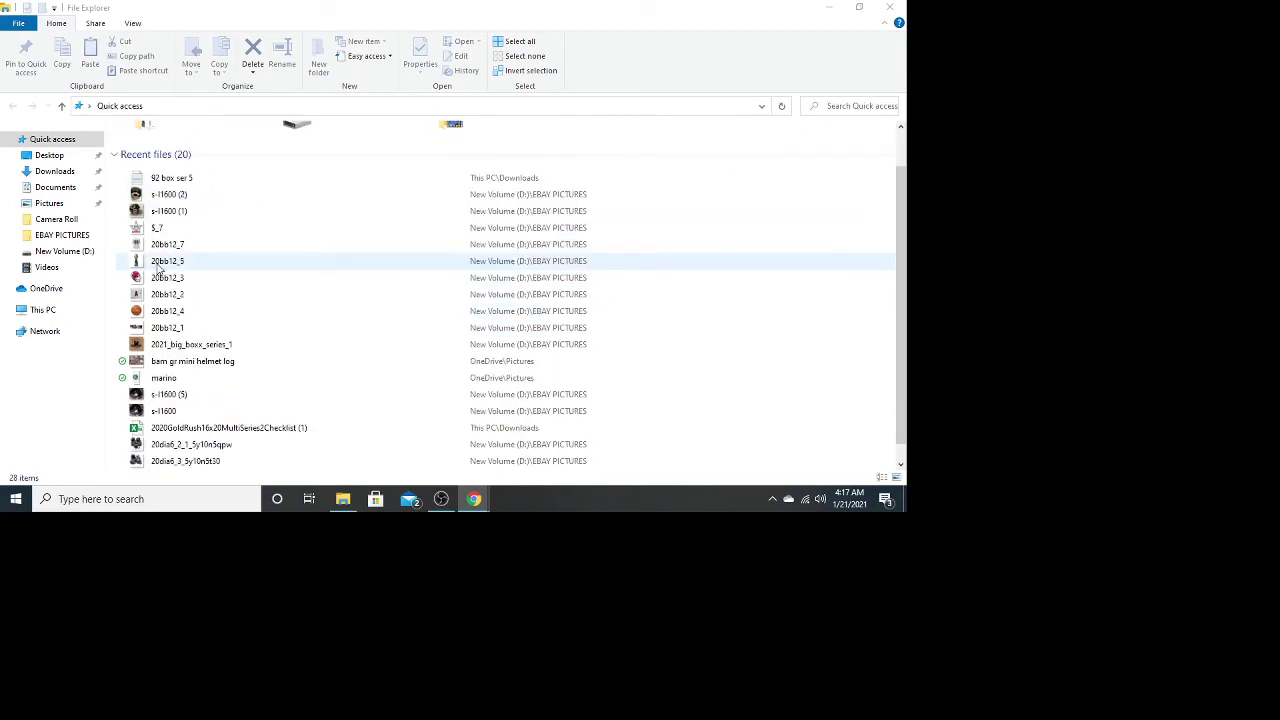
scroll(160, 272, "up", 2)
scroll(165, 276, "down", 3)
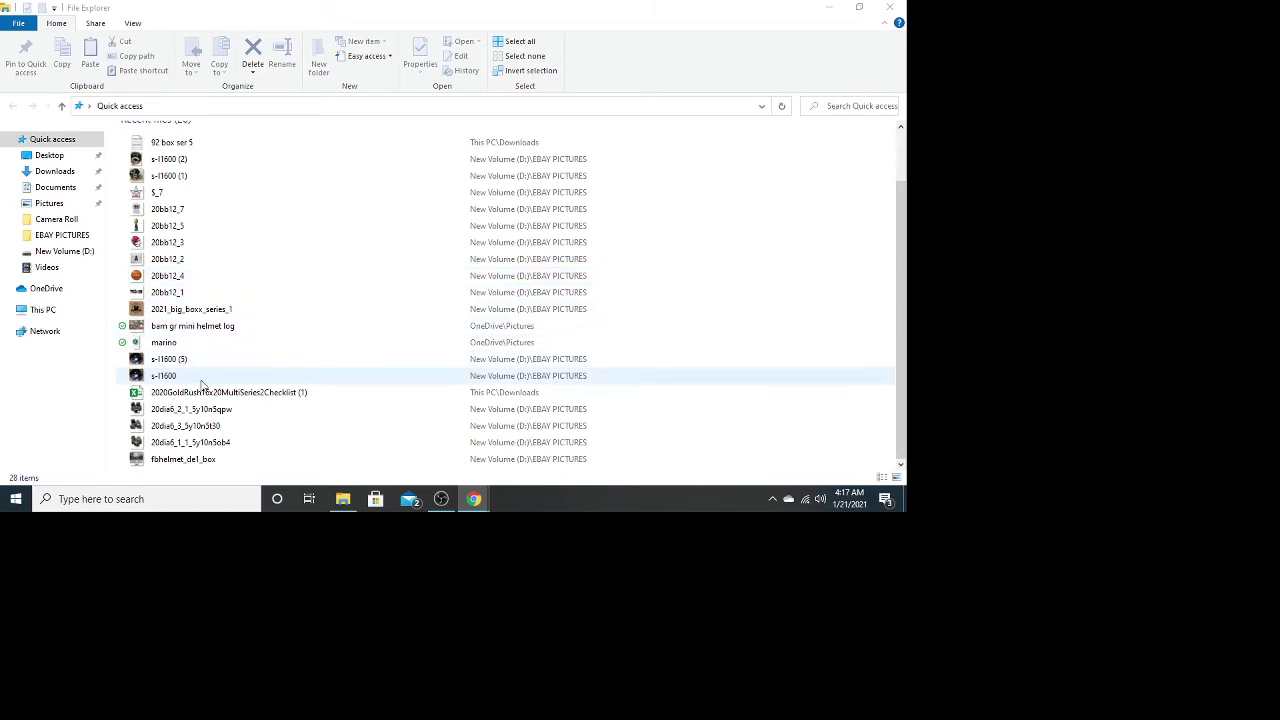
double_click(195, 395)
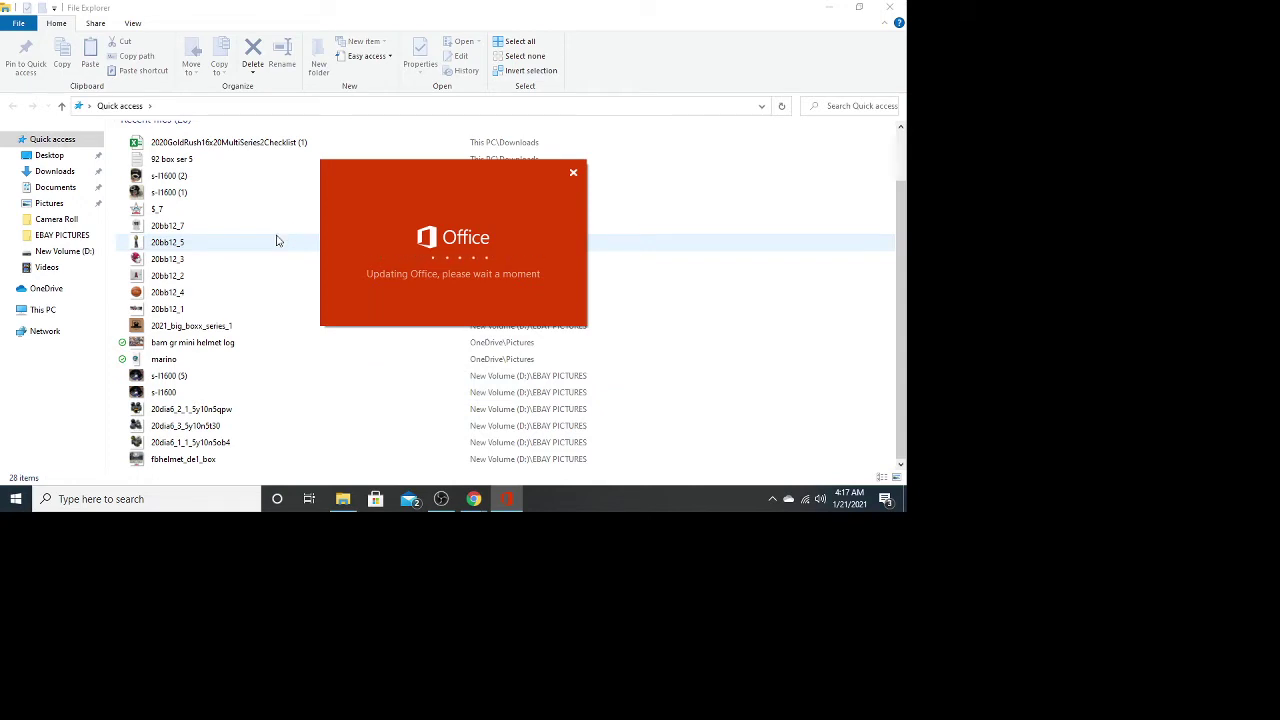
Open the Documents folder and look through its list of files.
left_click(56, 187)
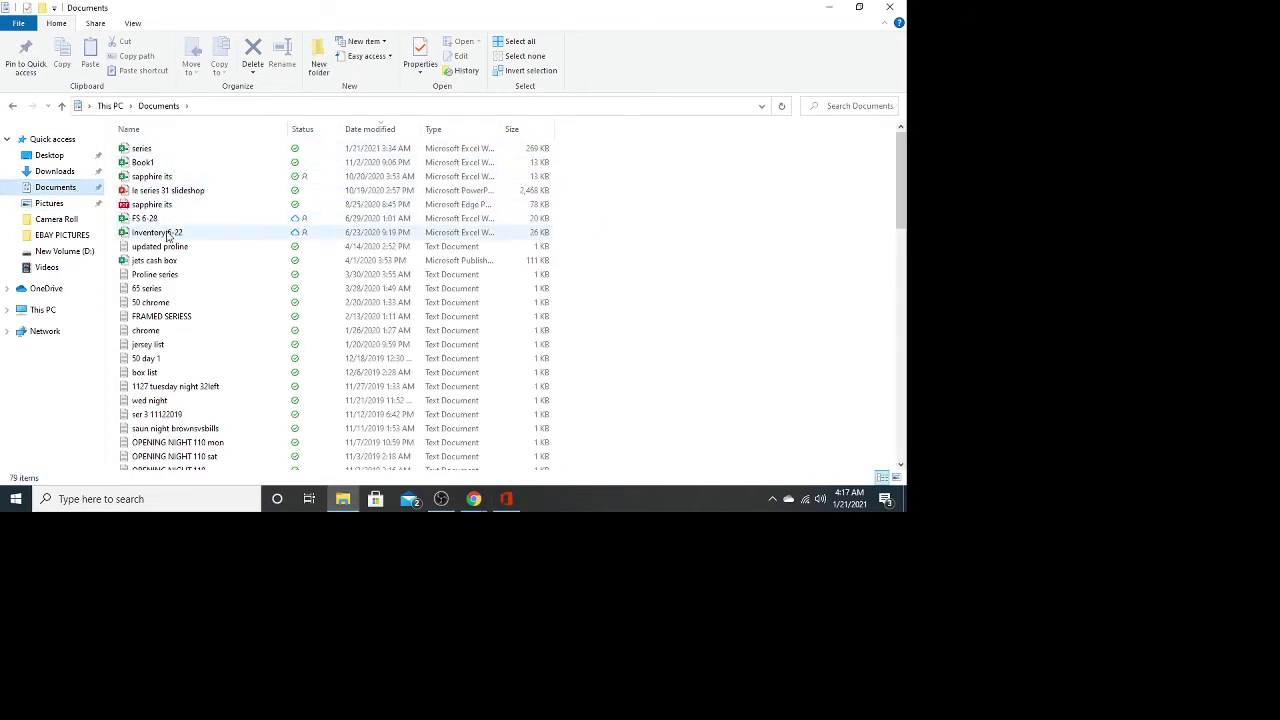
scroll(168, 265, "down", 10)
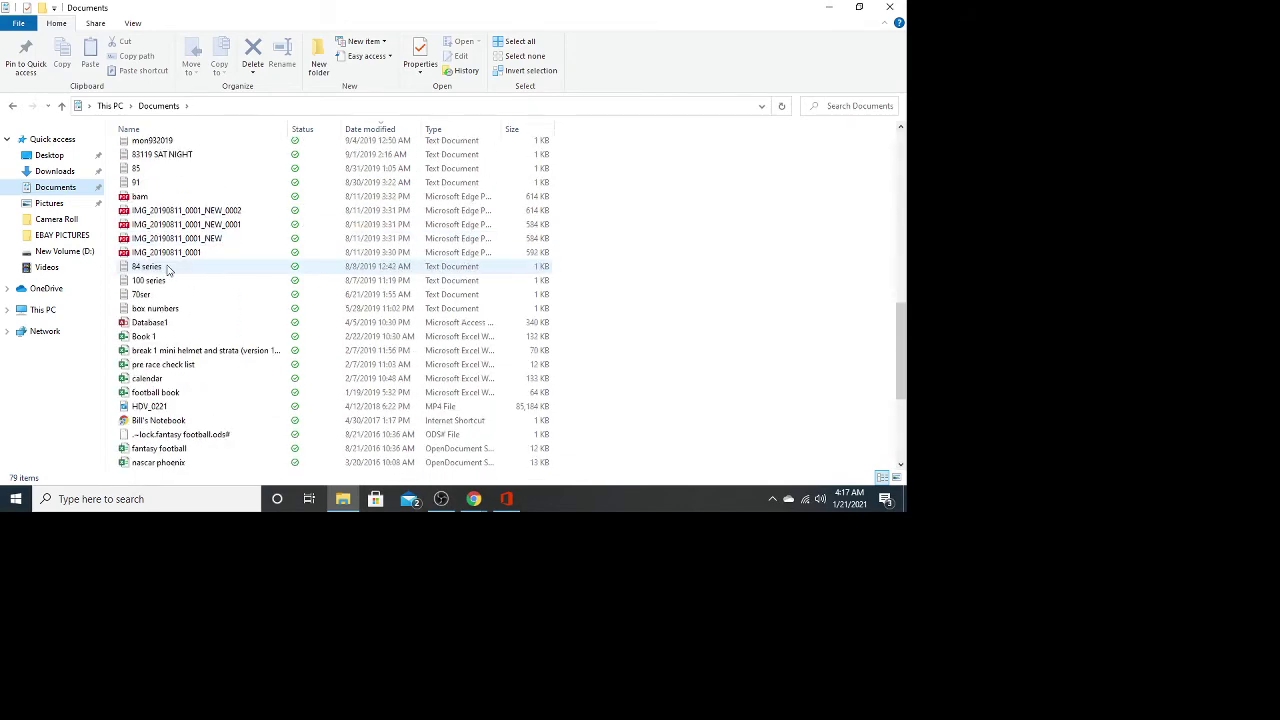
scroll(165, 345, "down", 1)
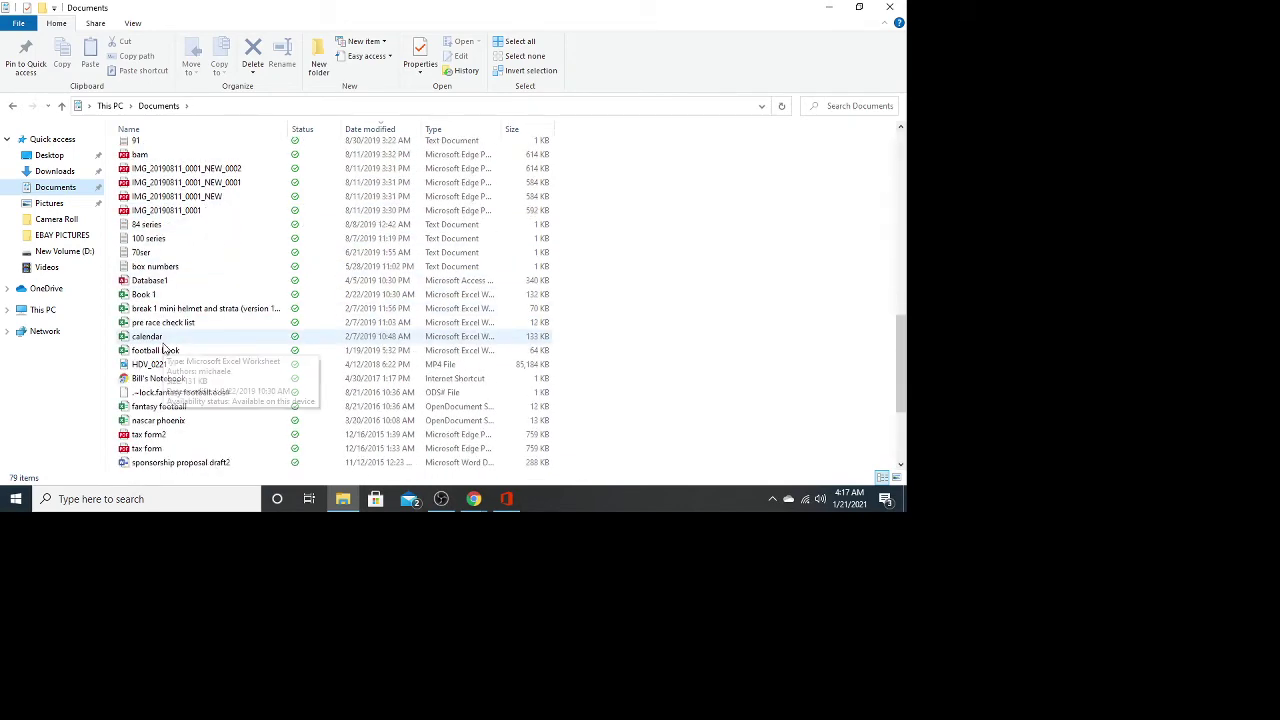
scroll(213, 400, "down", 4)
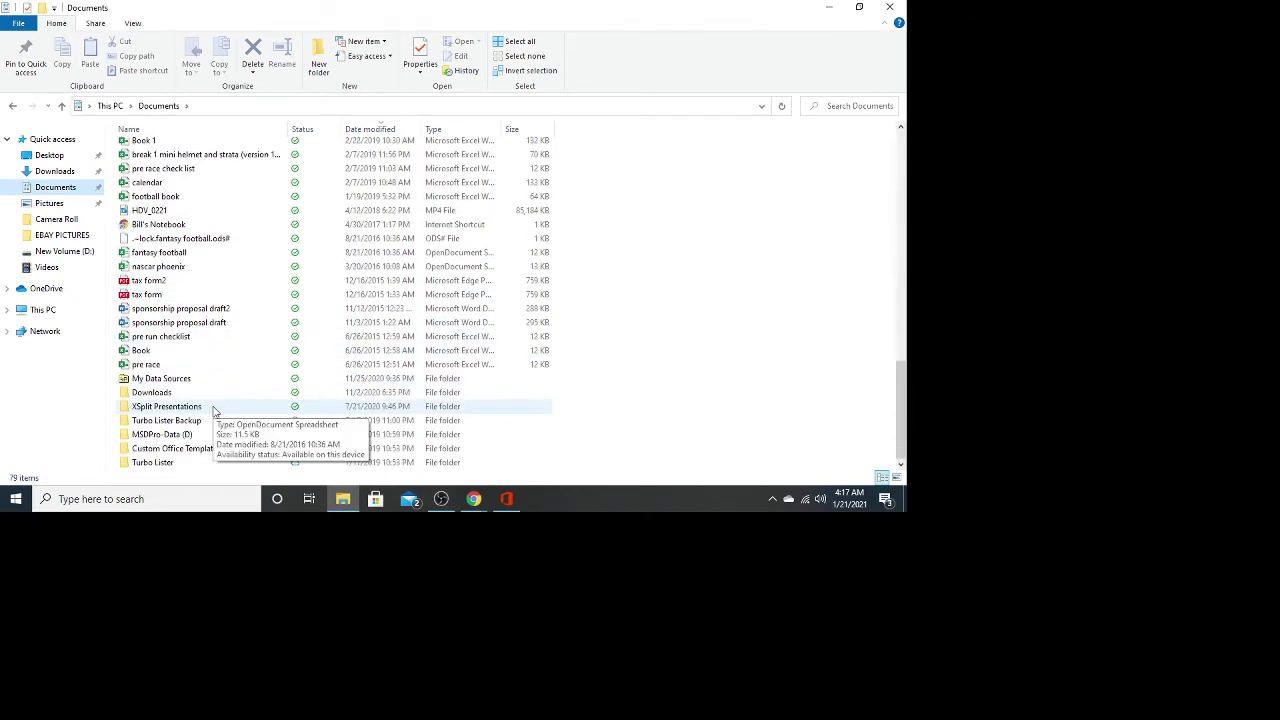
scroll(213, 410, "up", 15)
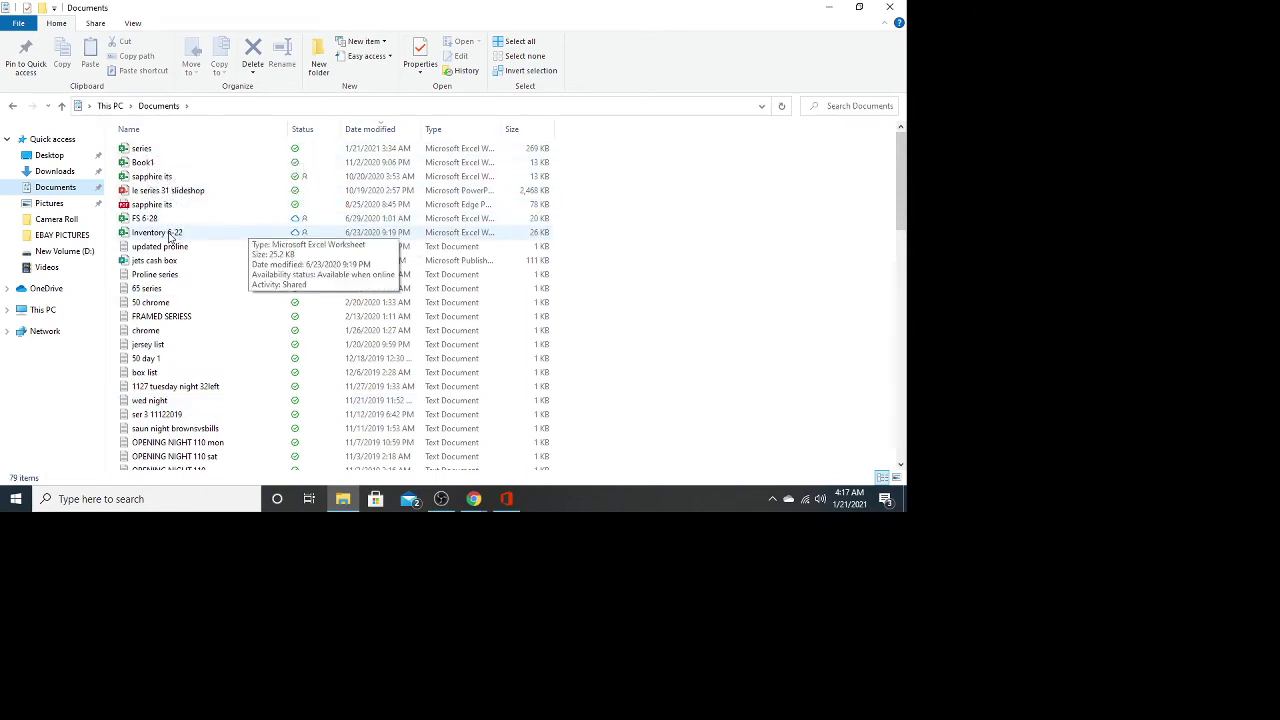
Try to open the series and Book1 workbooks from Documents in Excel, dismissing the application error.
double_click(144, 150)
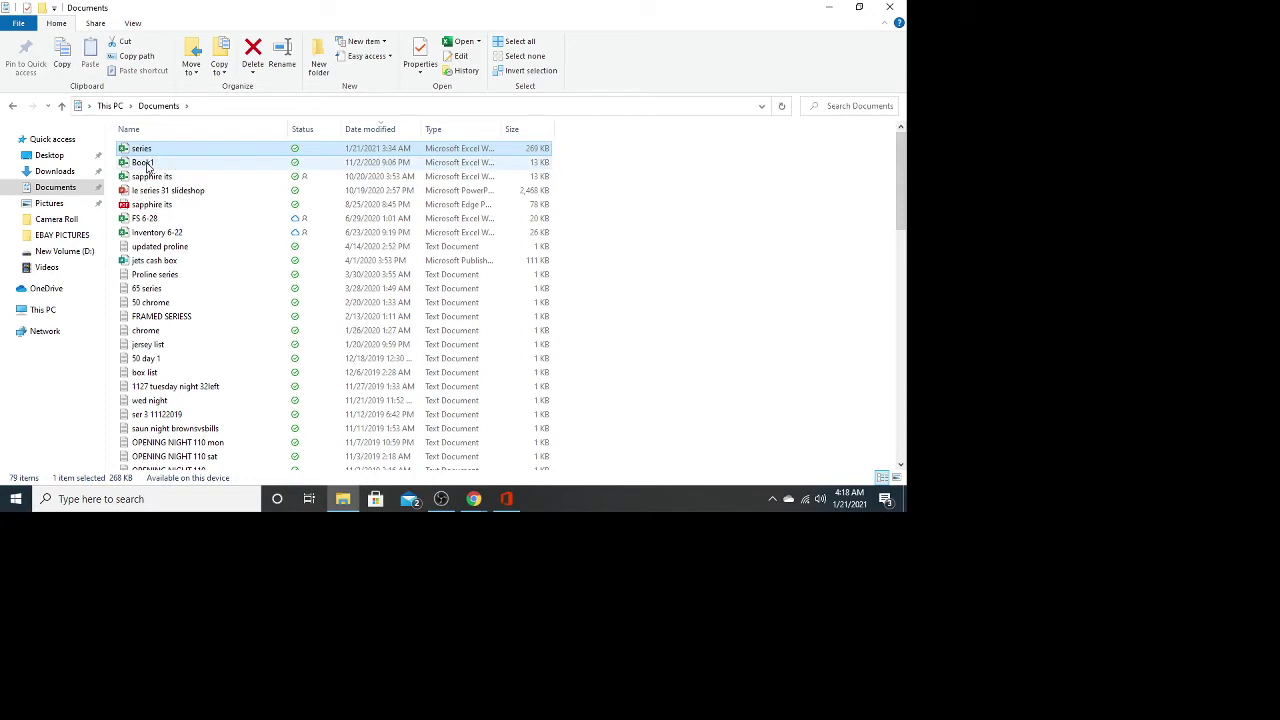
double_click(147, 163)
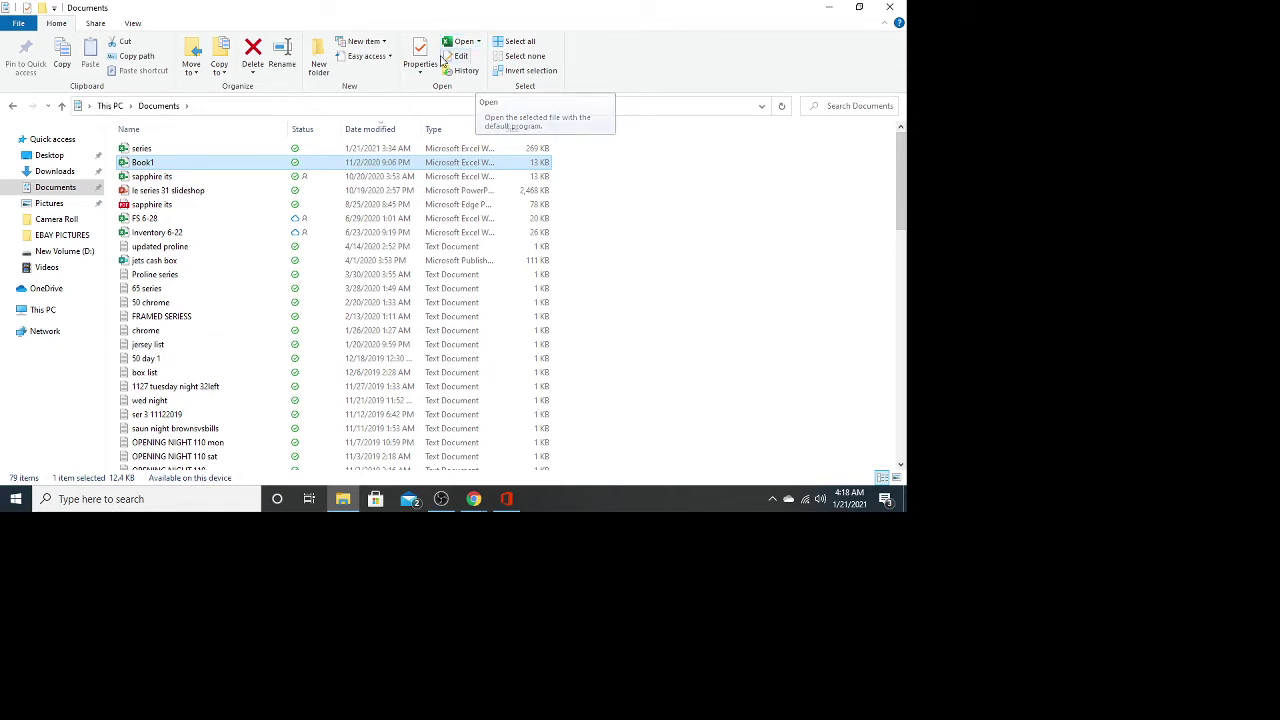
right_click(145, 164)
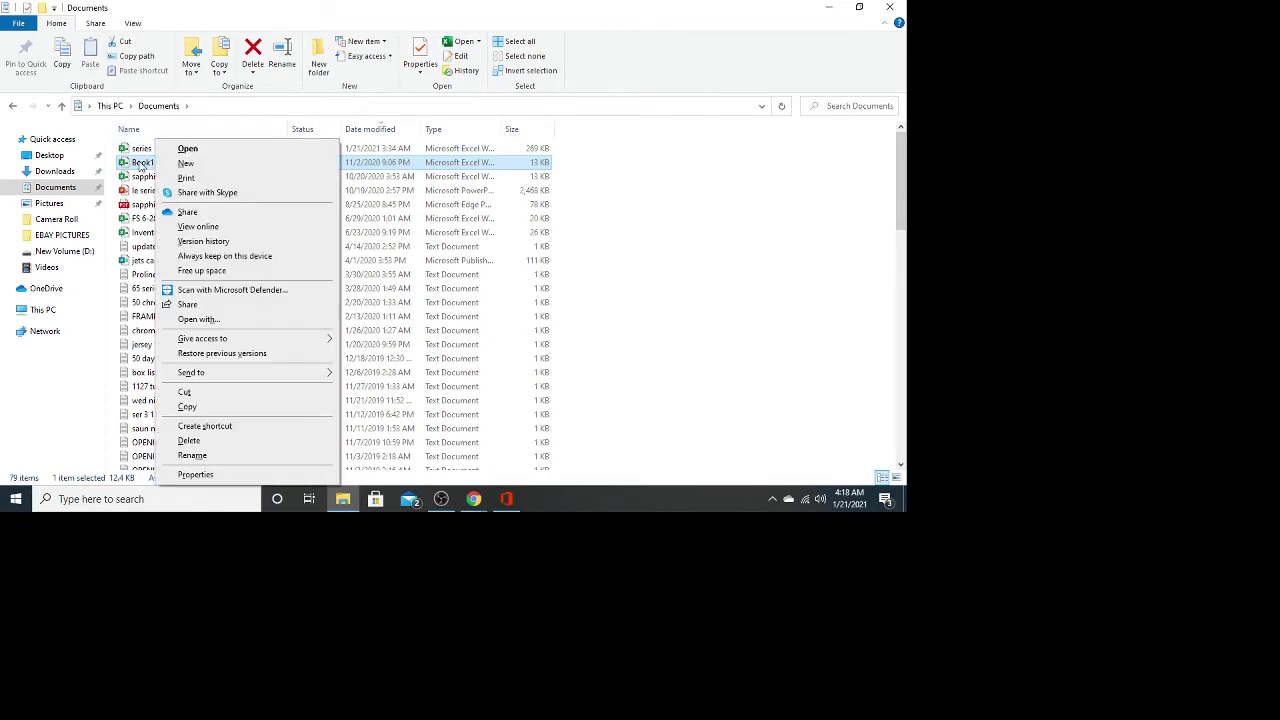
right_click(139, 165)
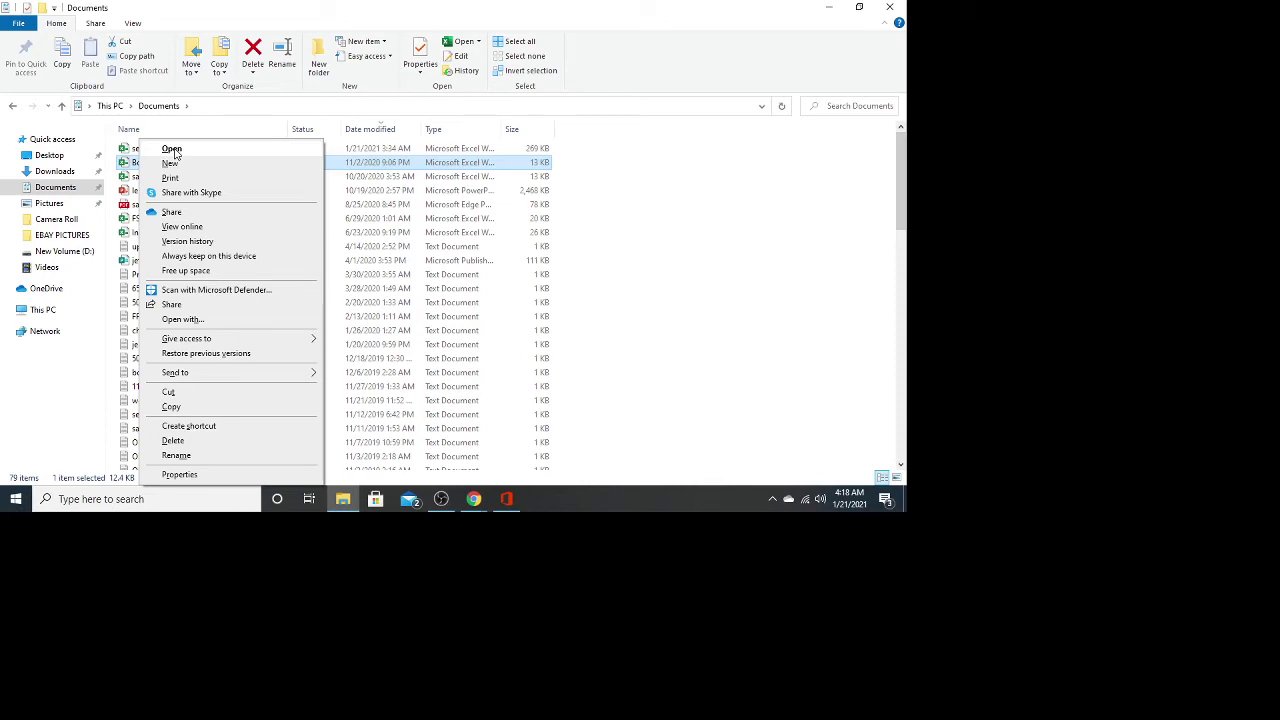
left_click(172, 150)
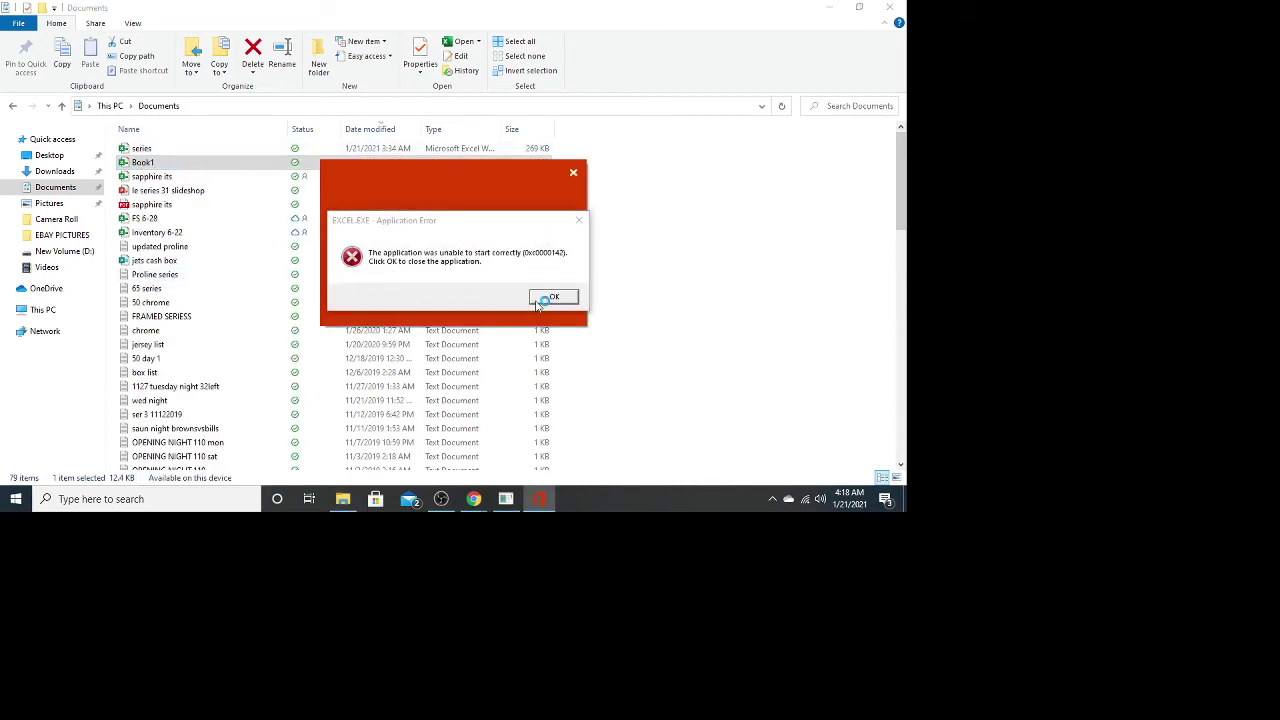
left_click(566, 302)
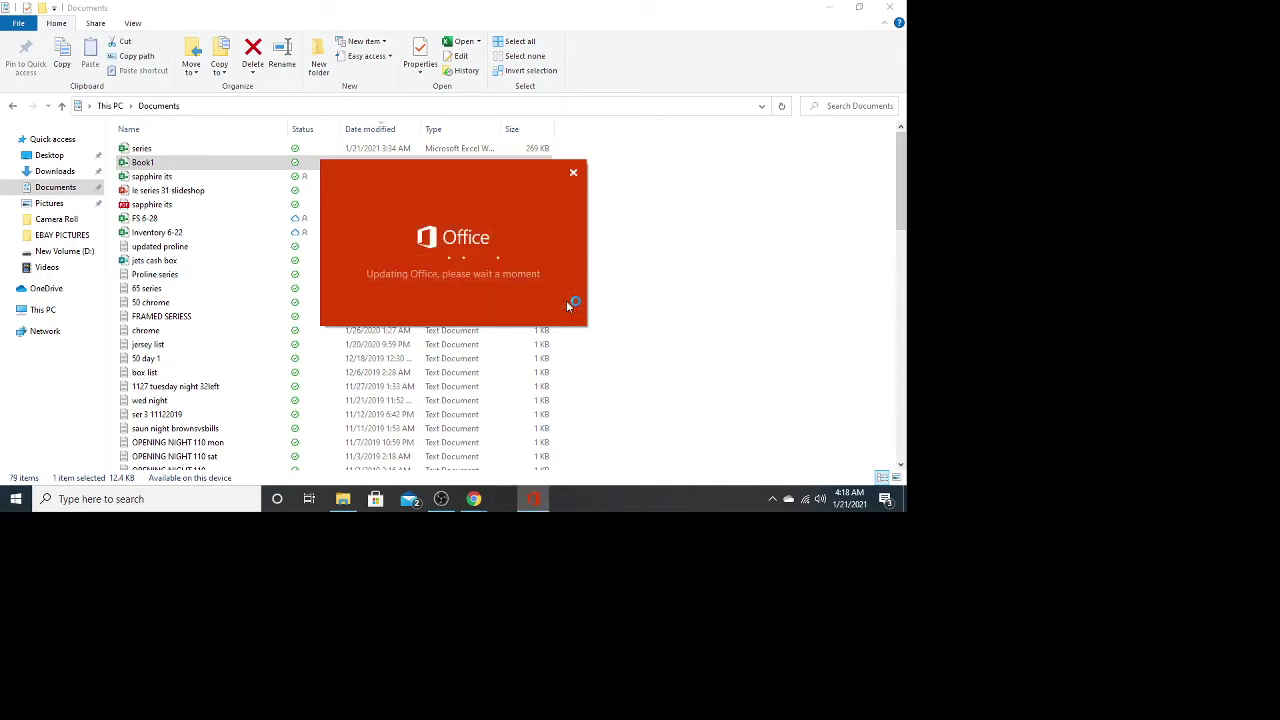
left_click(479, 43)
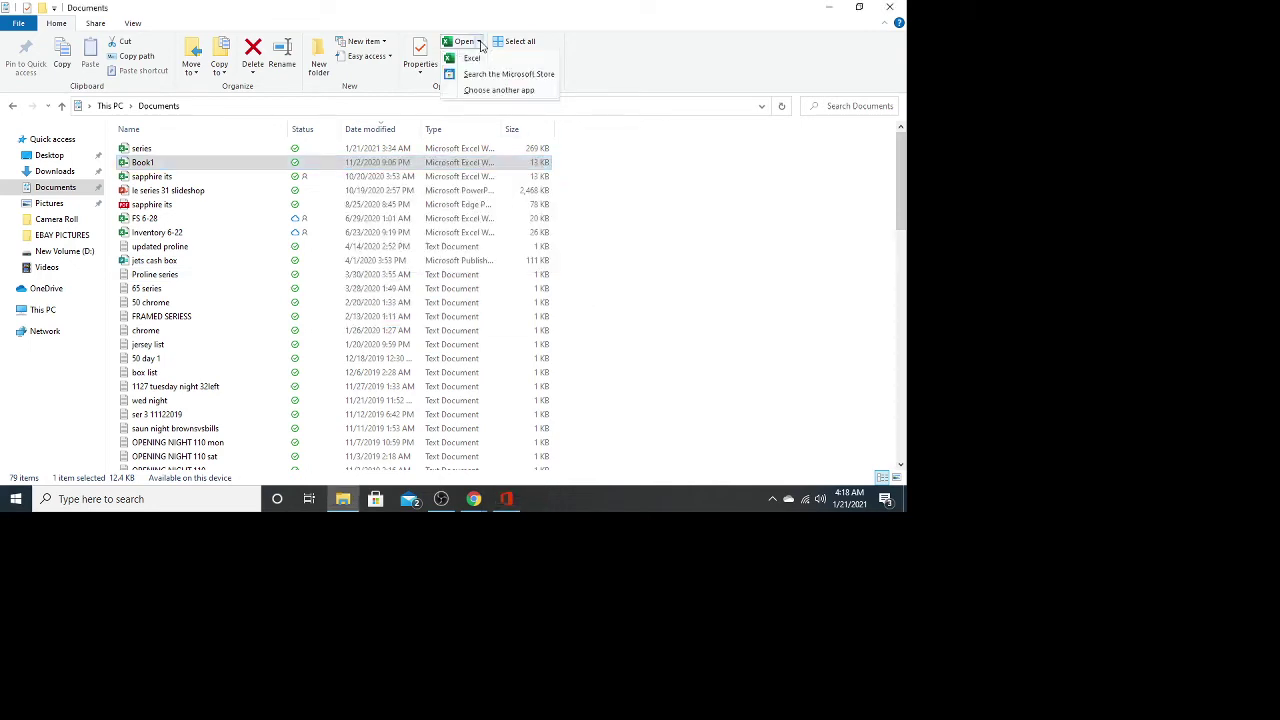
left_click(472, 60)
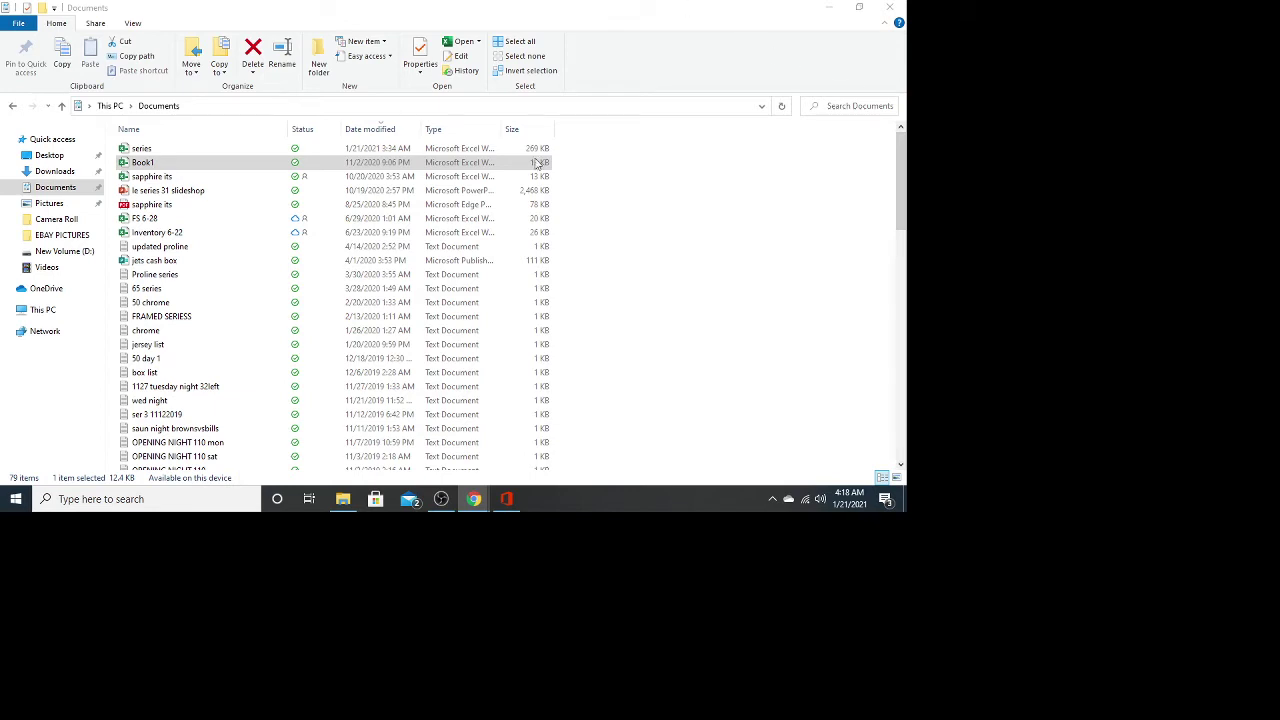
Choose a different way to open Book1 by looking for an app in the Microsoft Store.
left_click(148, 163)
right_click(150, 165)
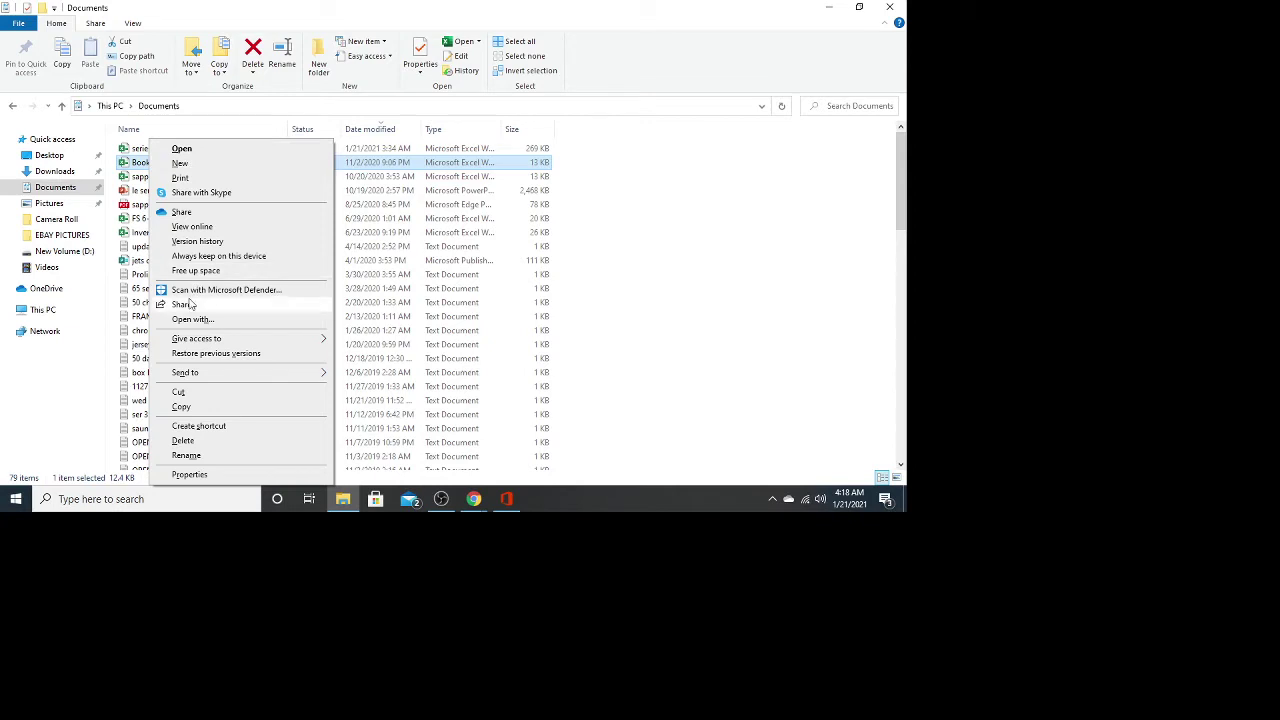
left_click(193, 319)
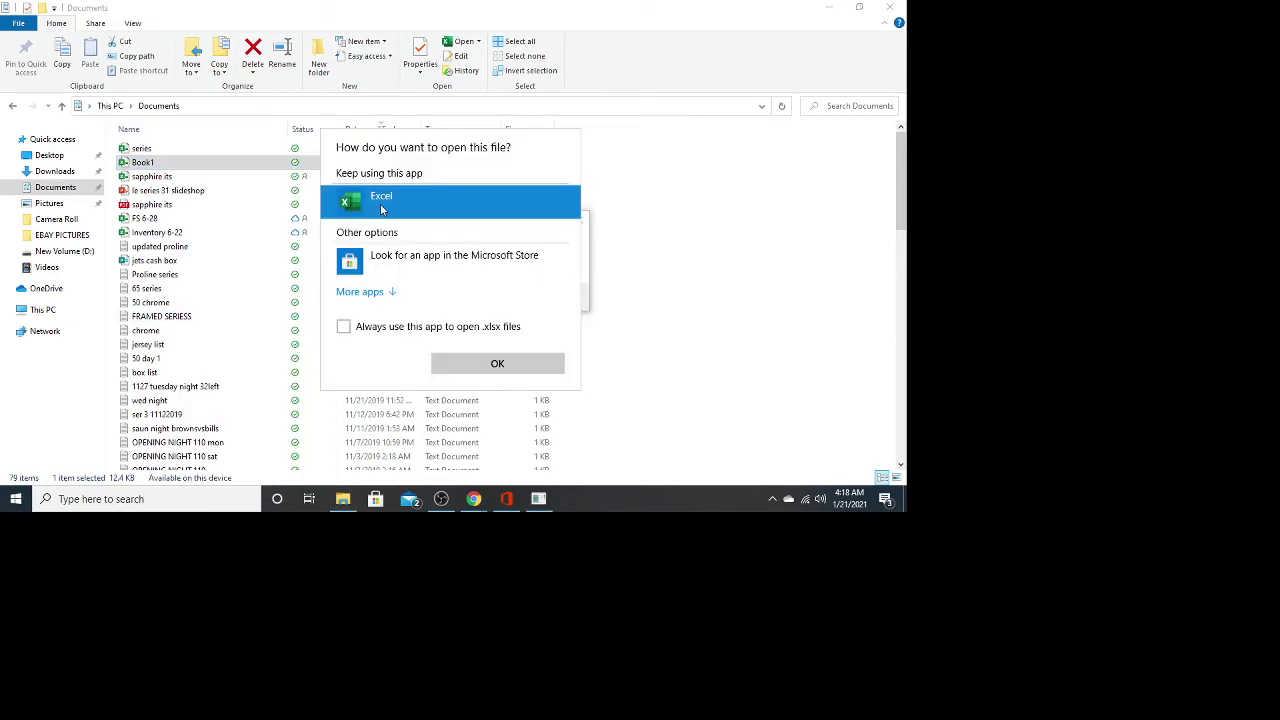
left_click(452, 261)
left_click(548, 367)
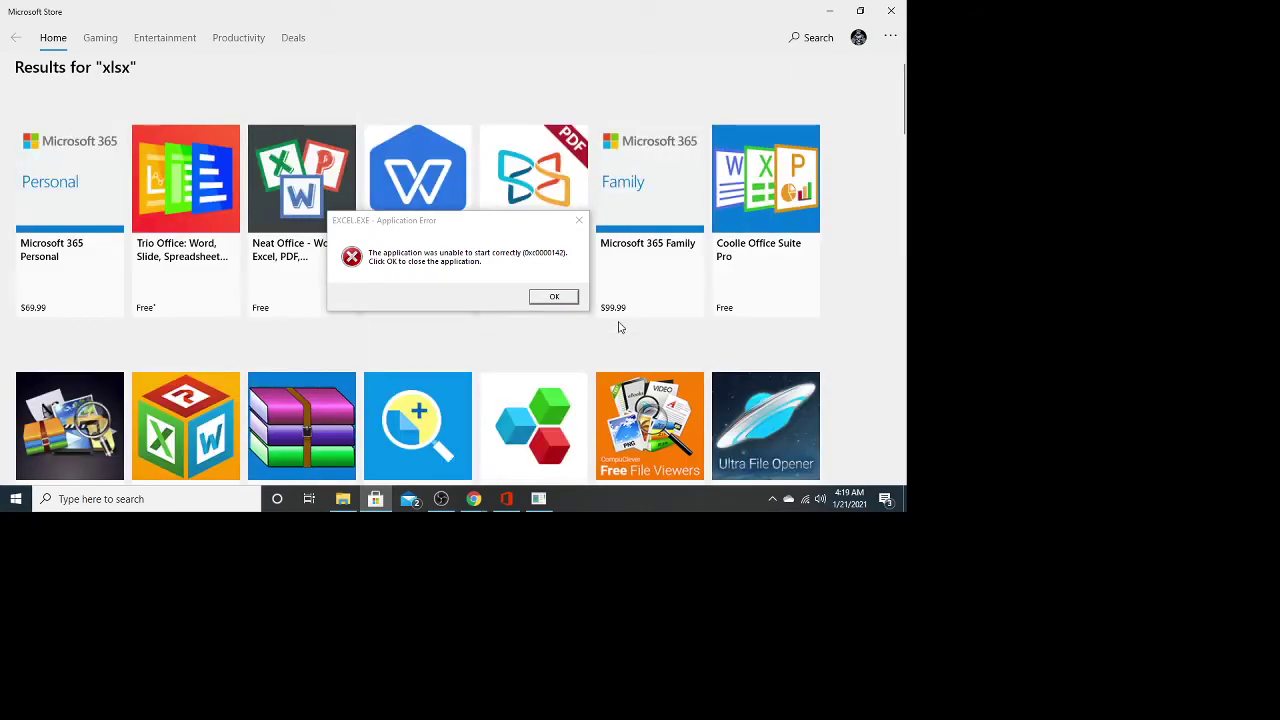
Dismiss the Excel application error, browse the xlsx app results and open the XLSX Viewer Free page.
left_click(558, 296)
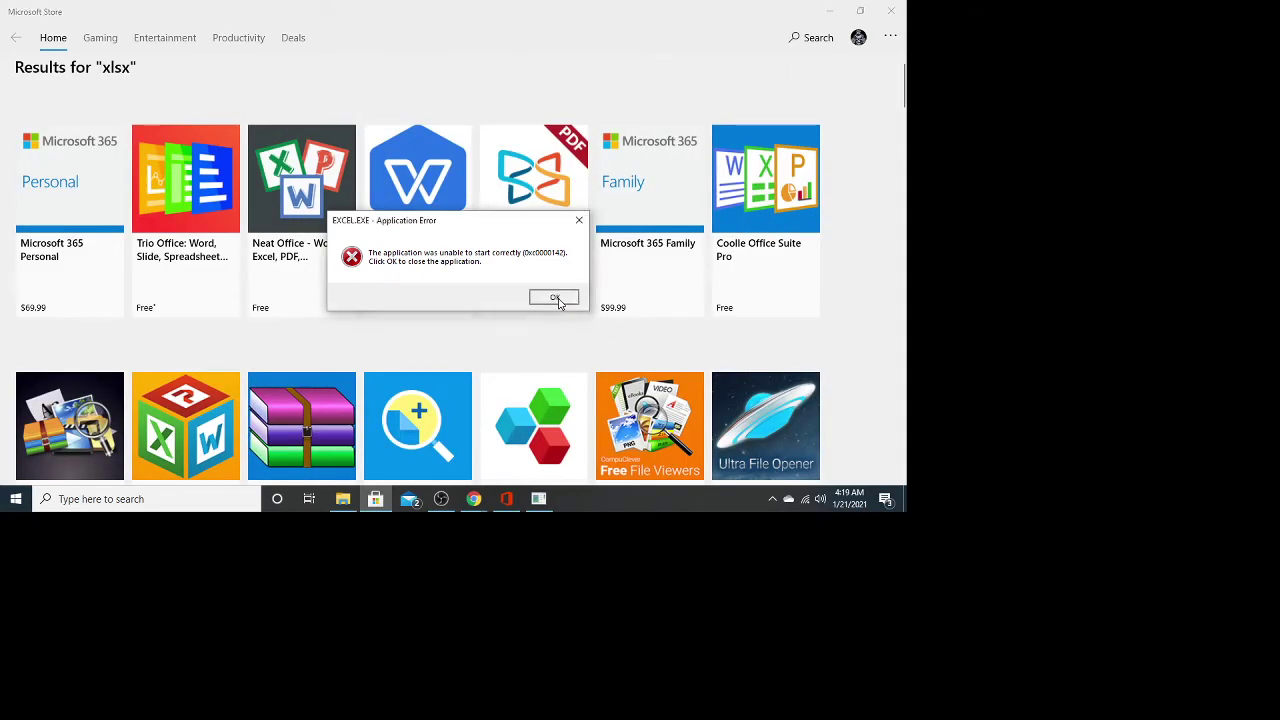
scroll(560, 304, "down", 3)
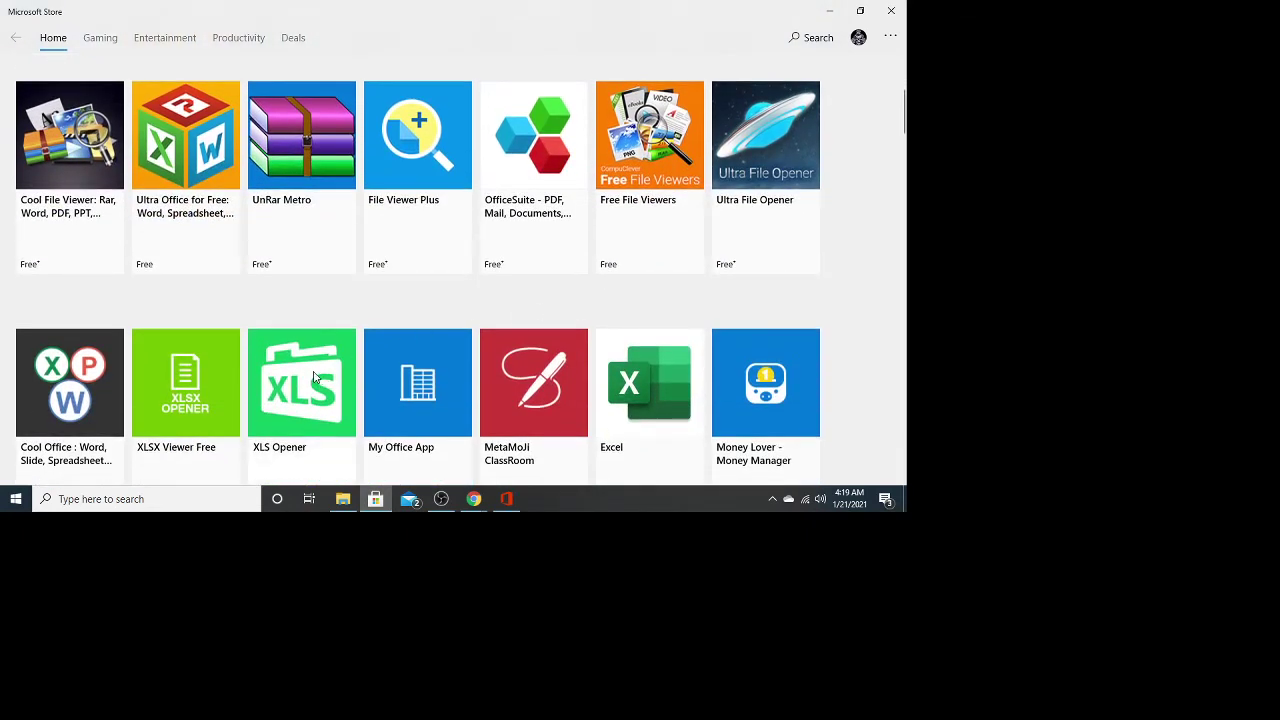
scroll(318, 378, "down", 1)
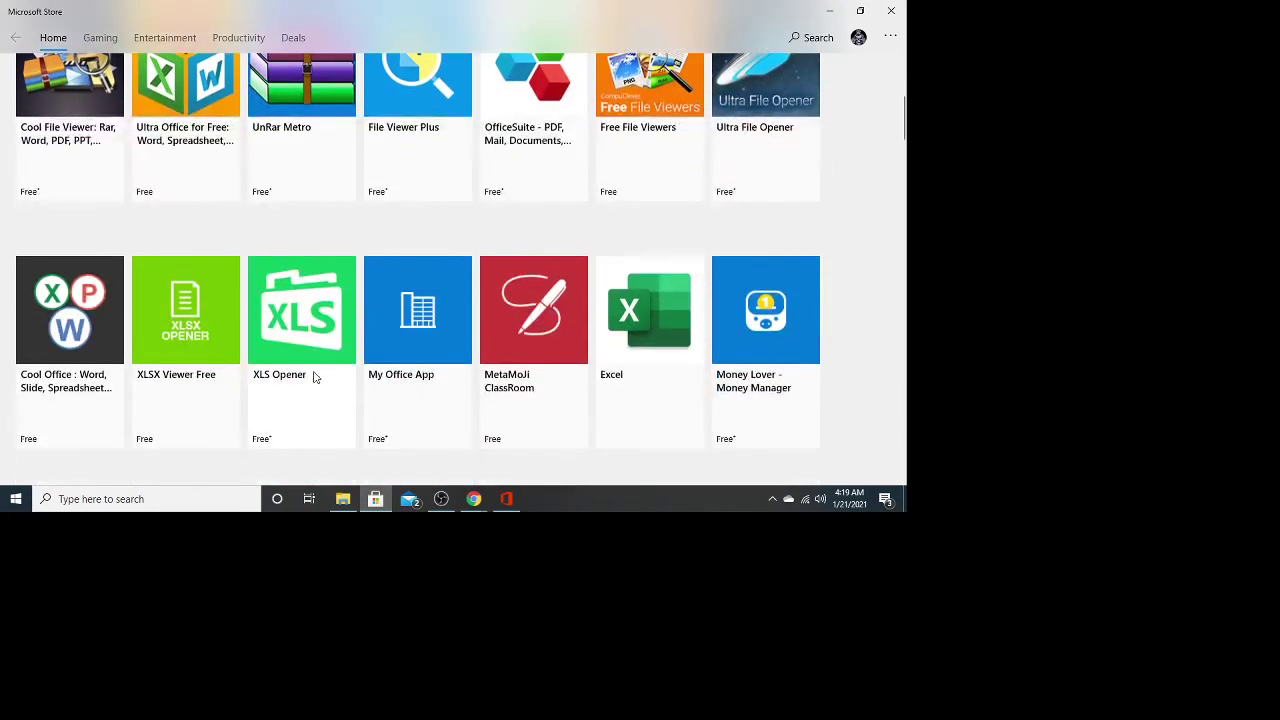
left_click(197, 316)
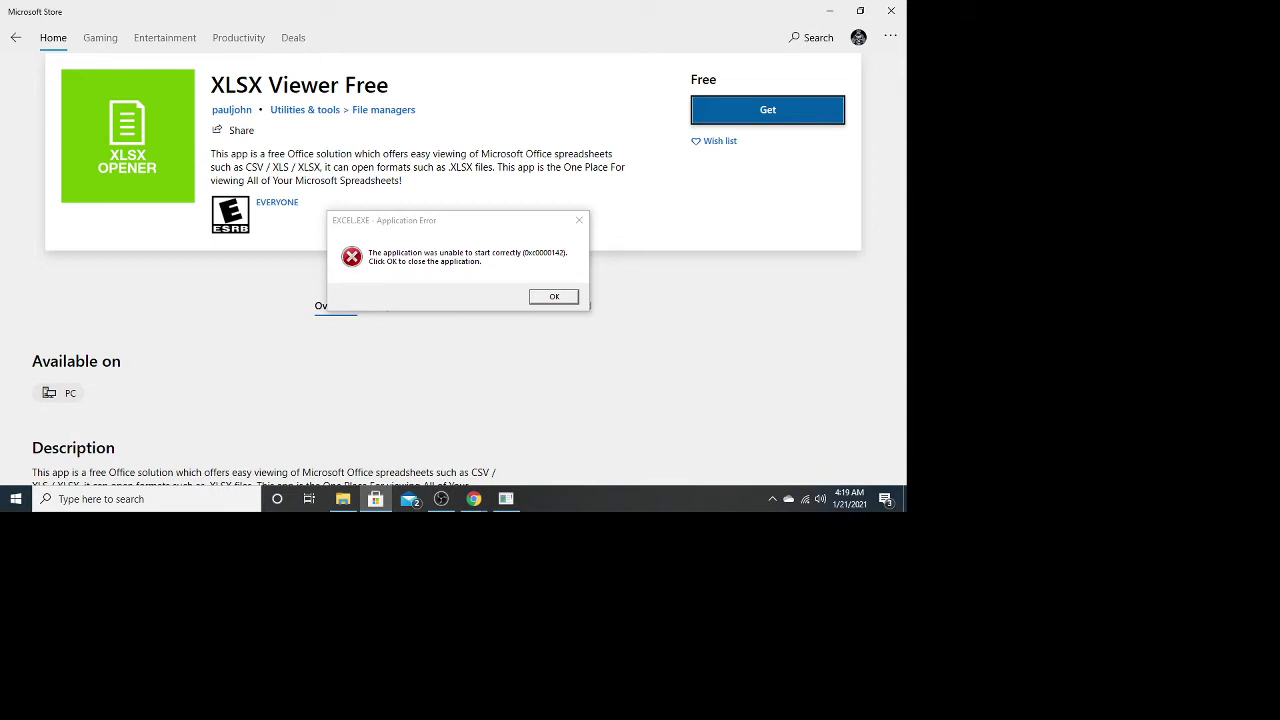
Get the free XLSX Viewer Free app, dismiss the recurring Excel errors and go back from its page.
left_click(554, 297)
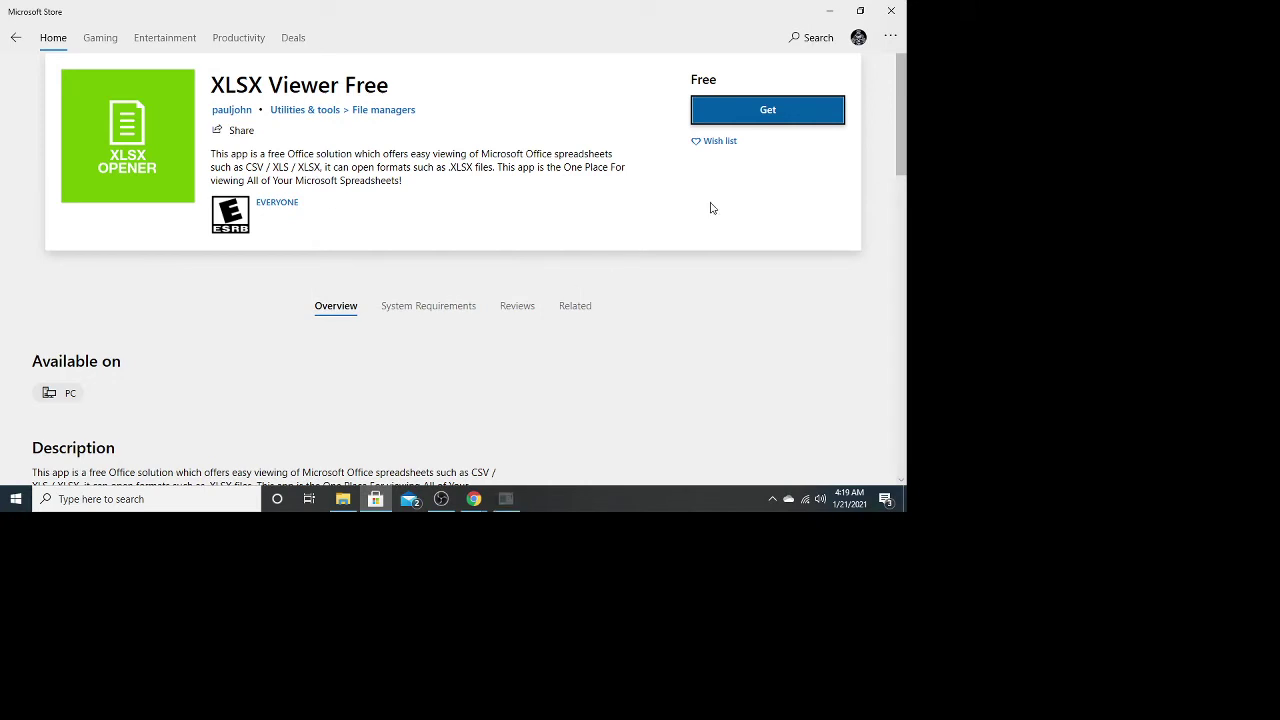
left_click(801, 122)
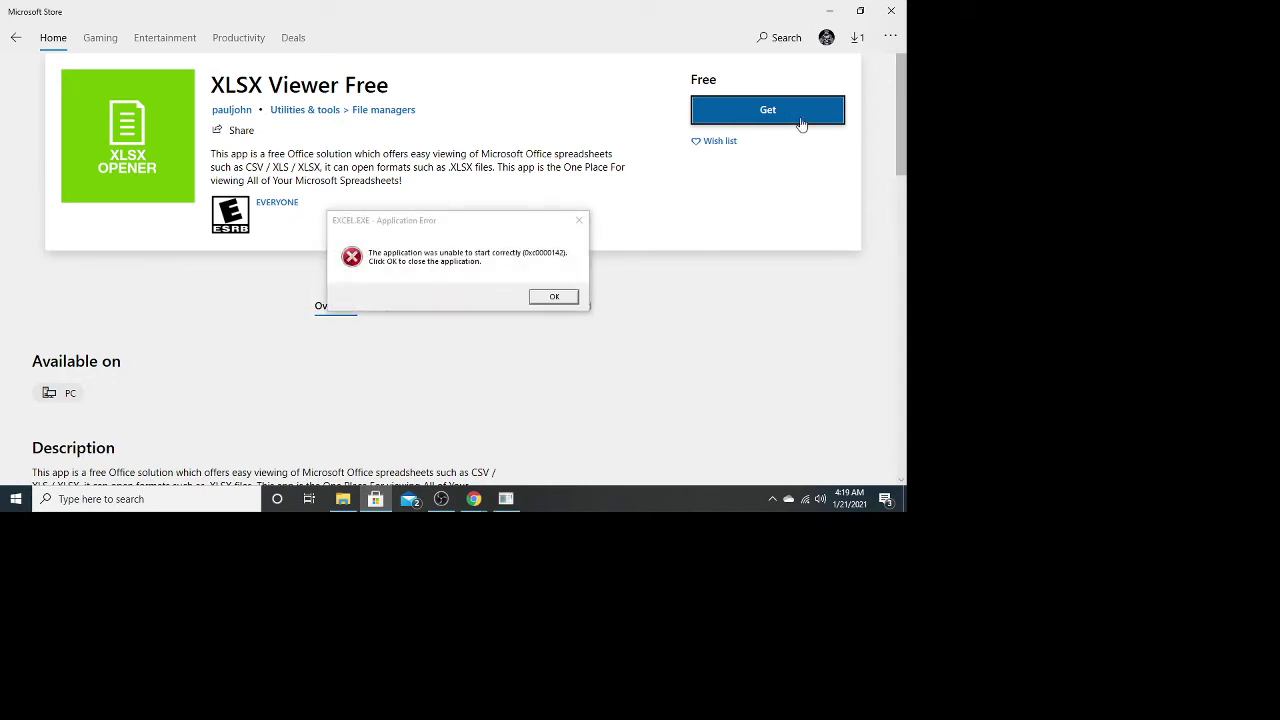
left_click(548, 296)
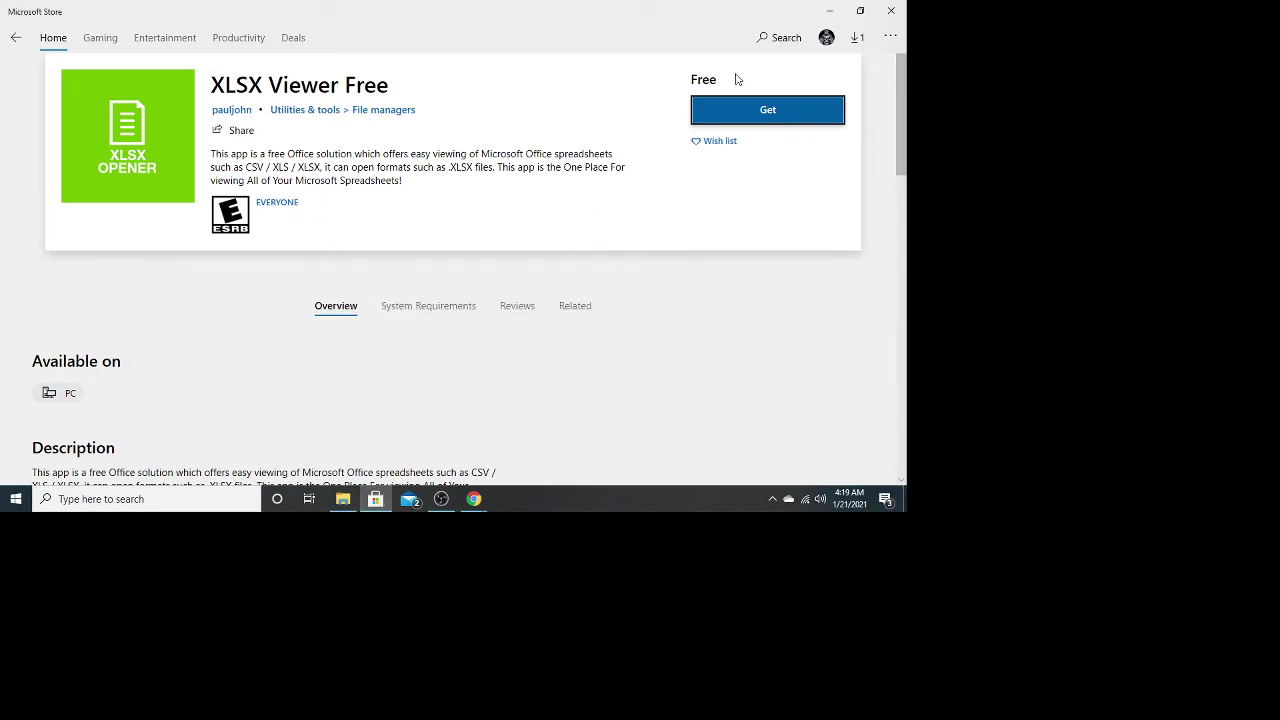
left_click(16, 40)
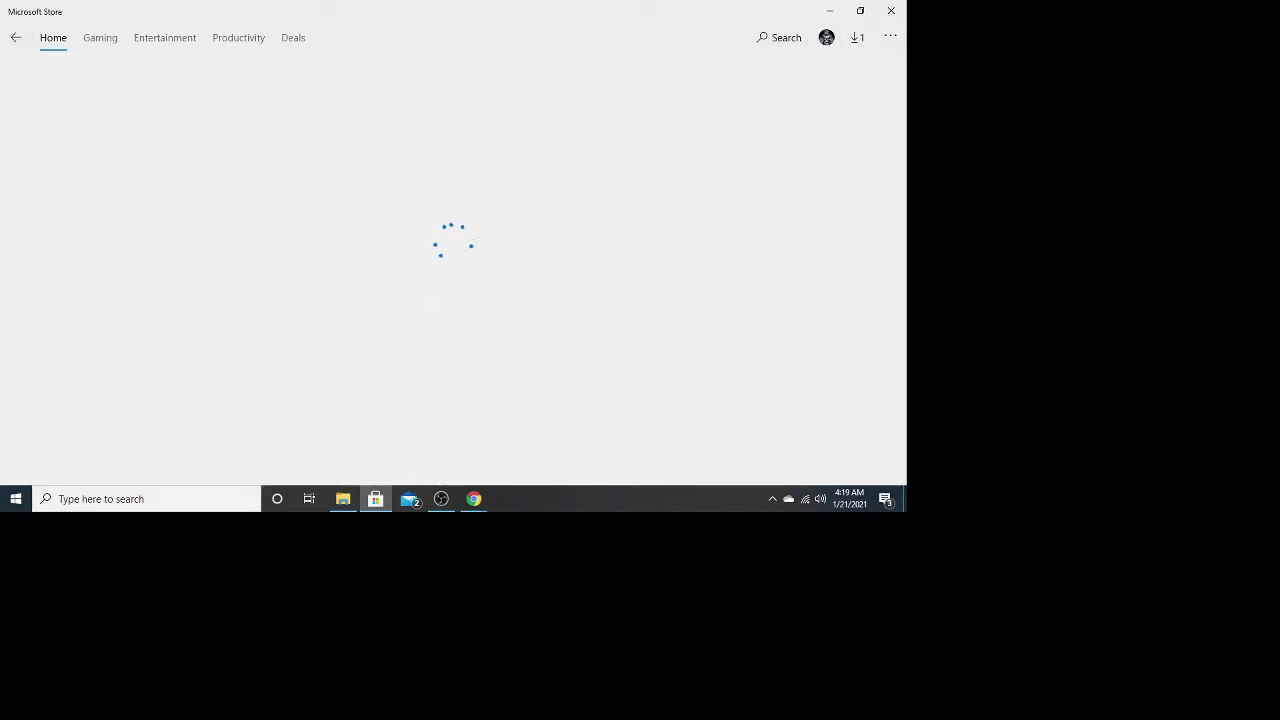
Look through the installed apps in the Start menu and close Microsoft Store.
left_click(474, 499)
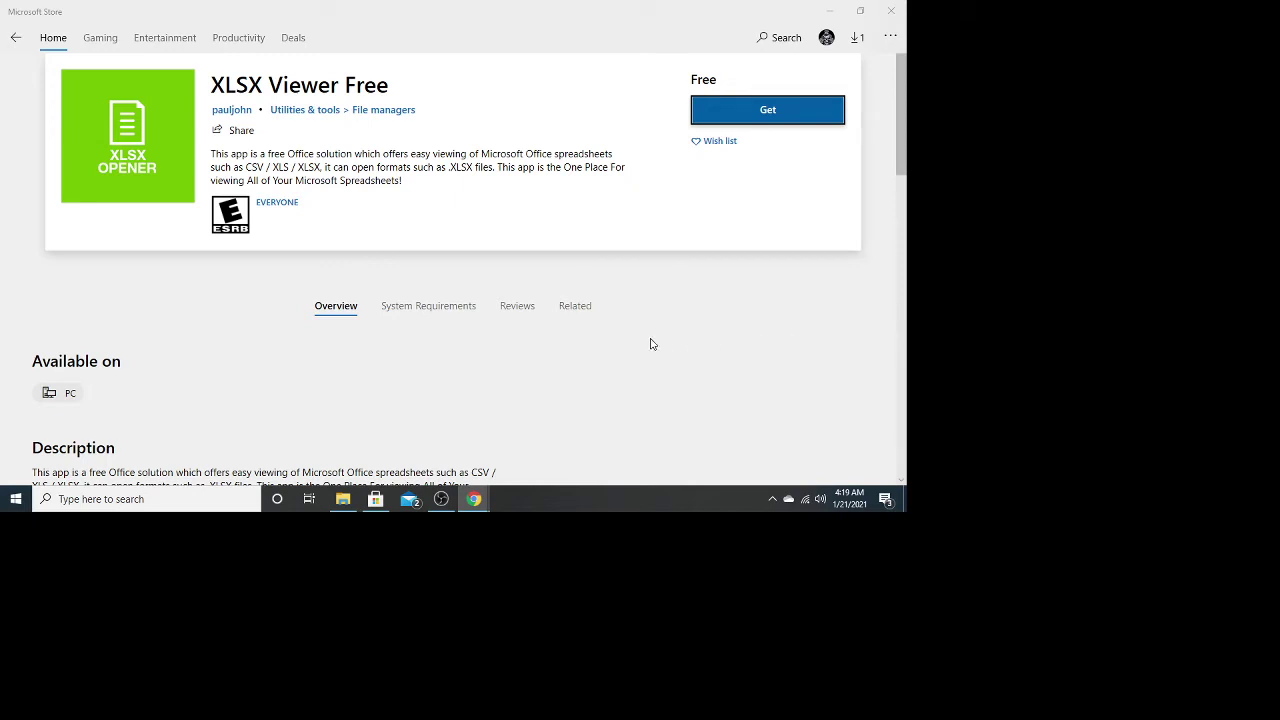
left_click(16, 499)
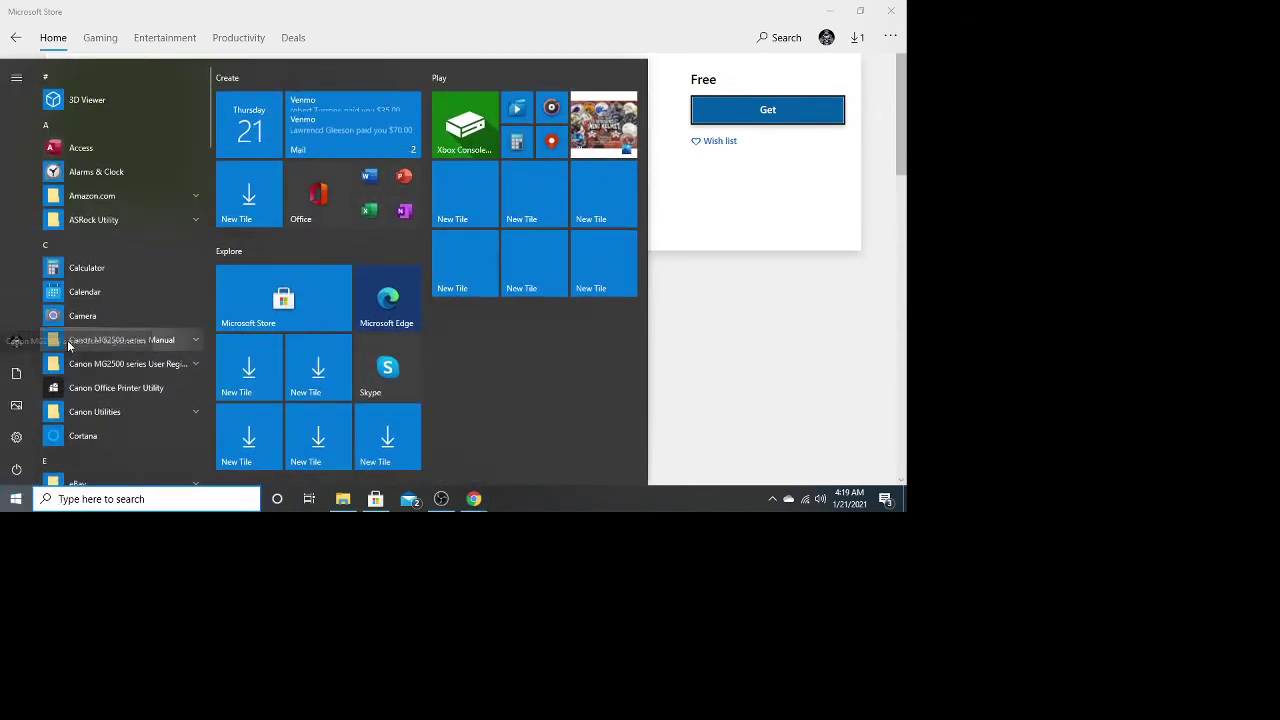
scroll(70, 370, "down", 1)
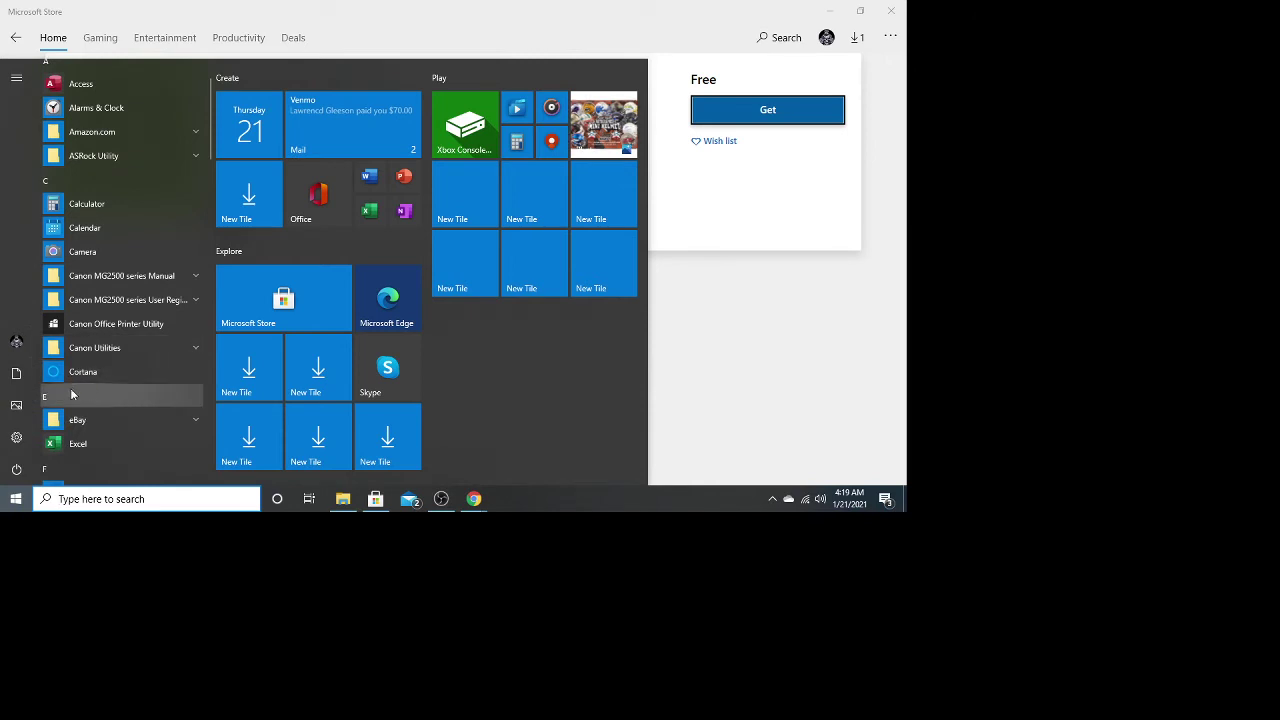
left_click(16, 448)
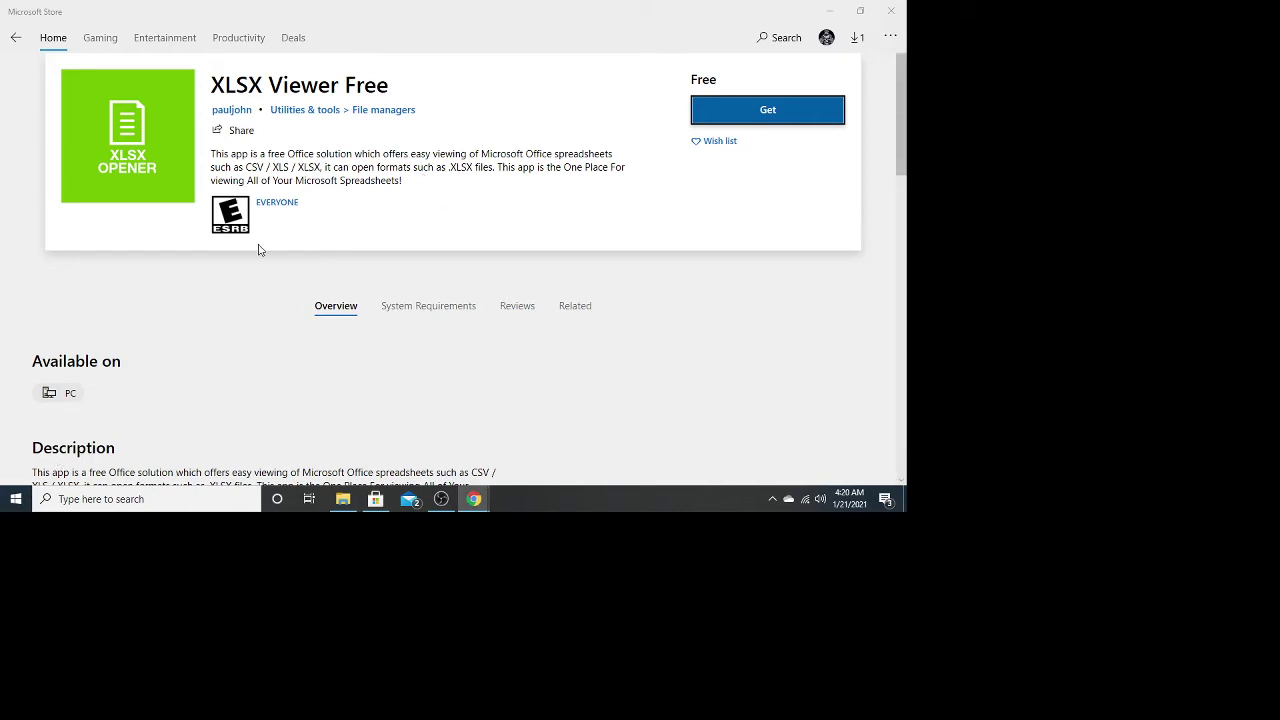
left_click(905, 12)
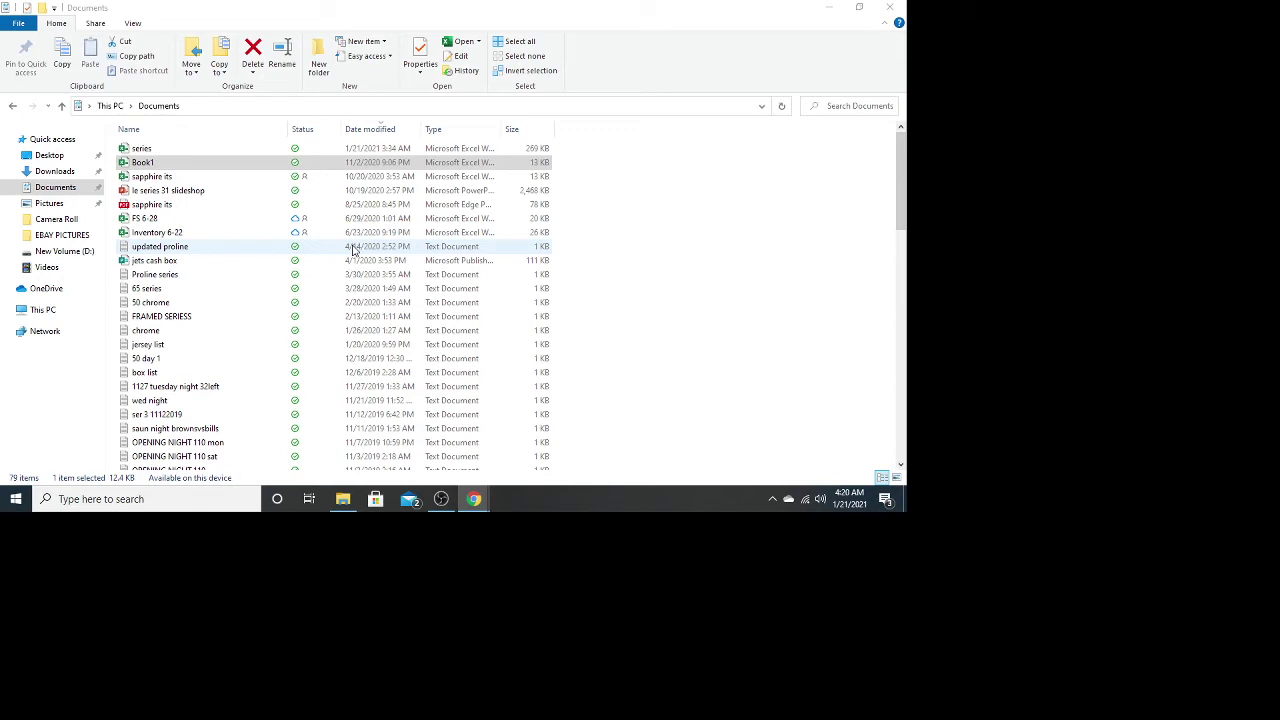
Search Windows for "control panel", open Control Panel, view its Programs category and return to the overview.
left_click(145, 499)
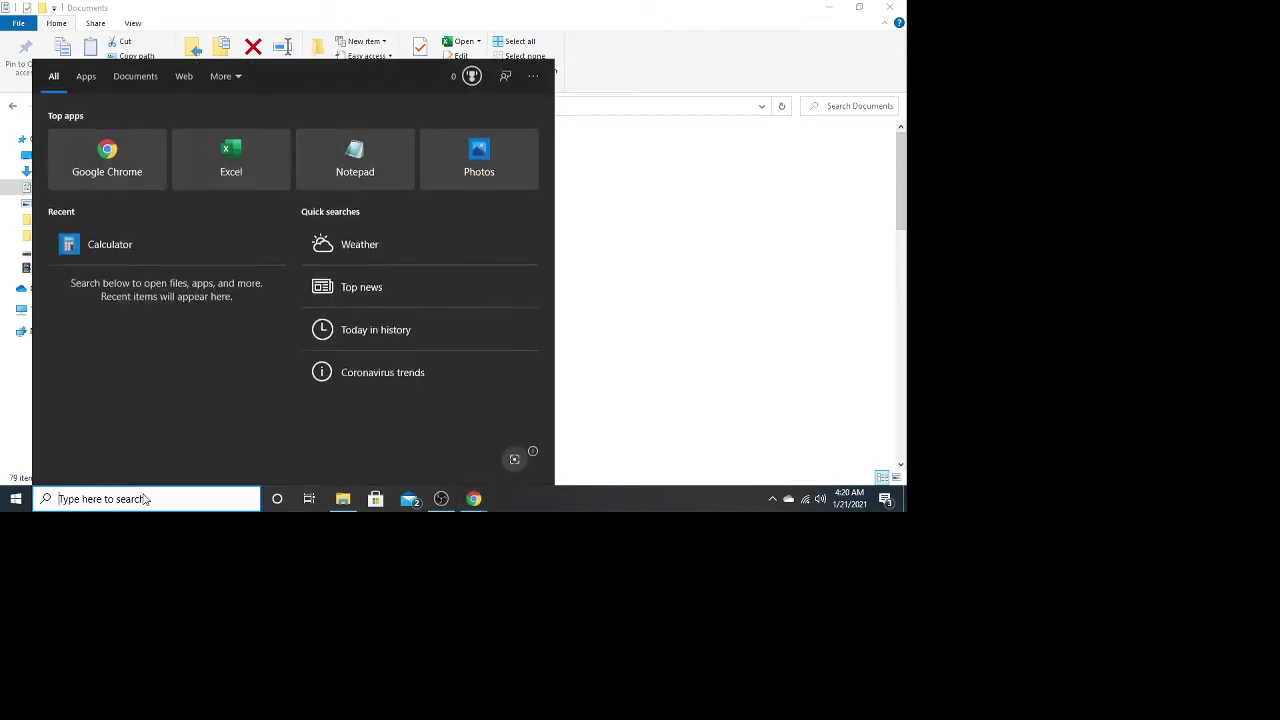
type("control")
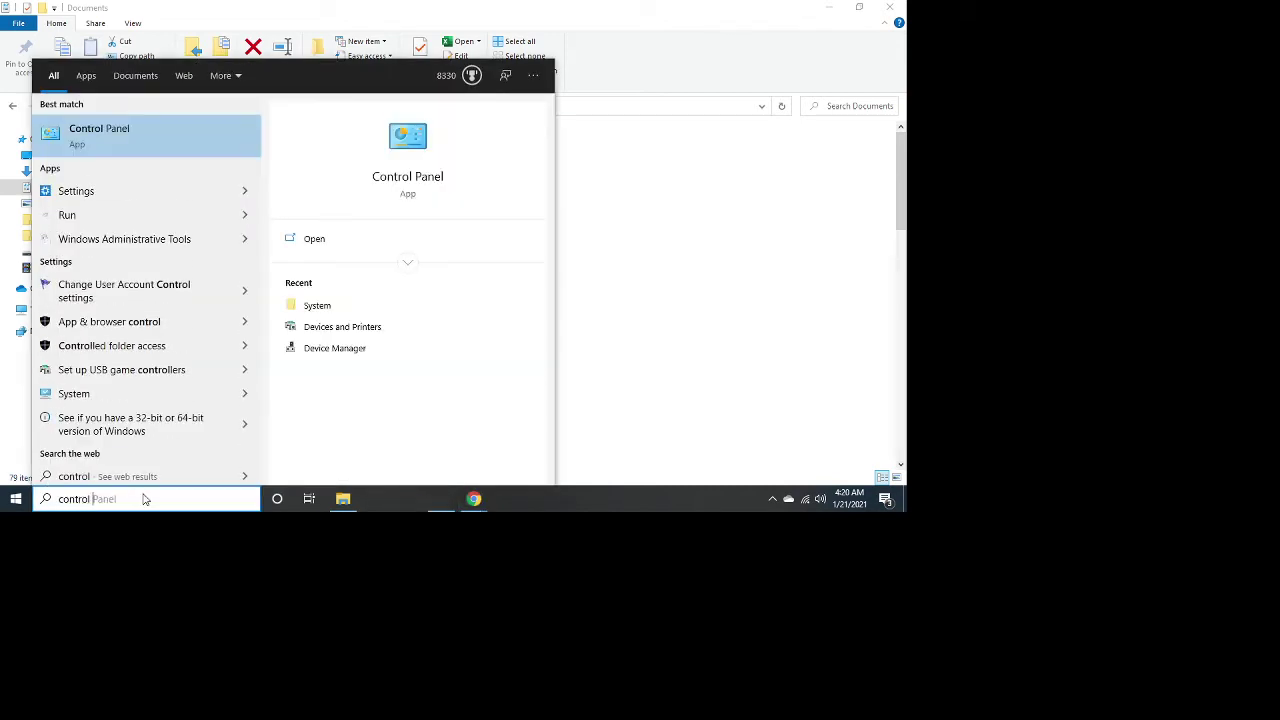
type(" panel")
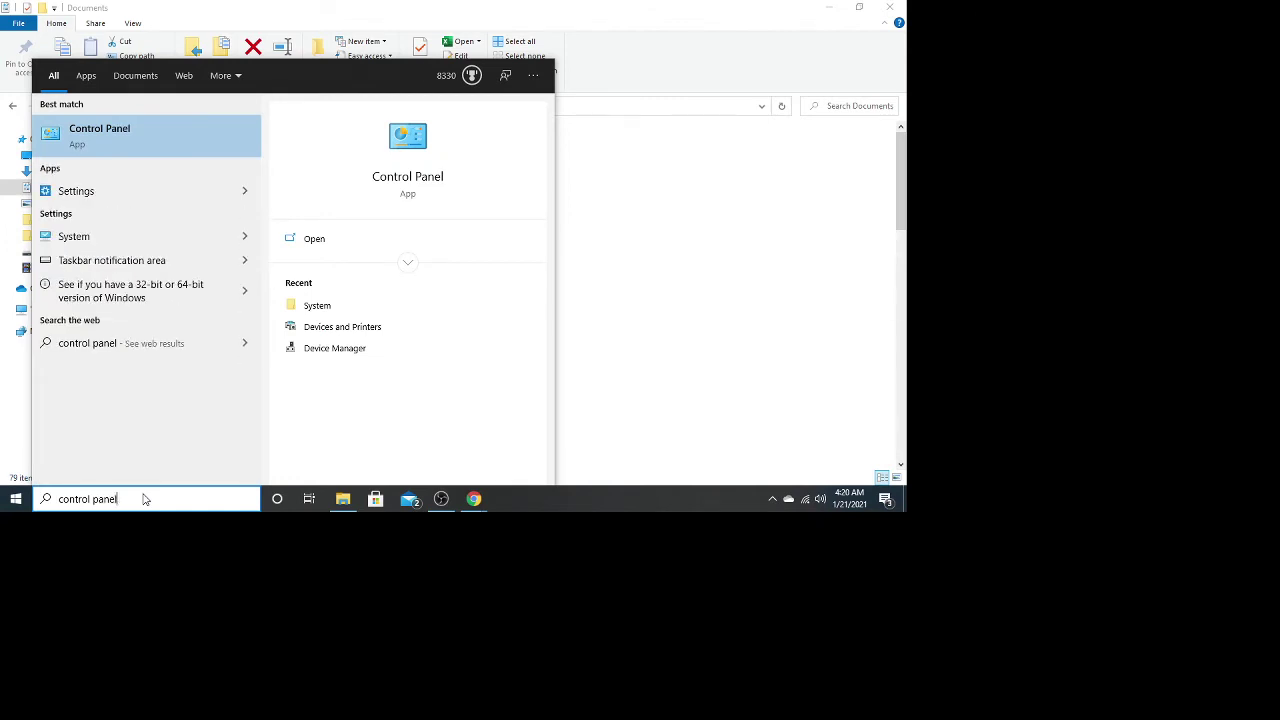
left_click(103, 143)
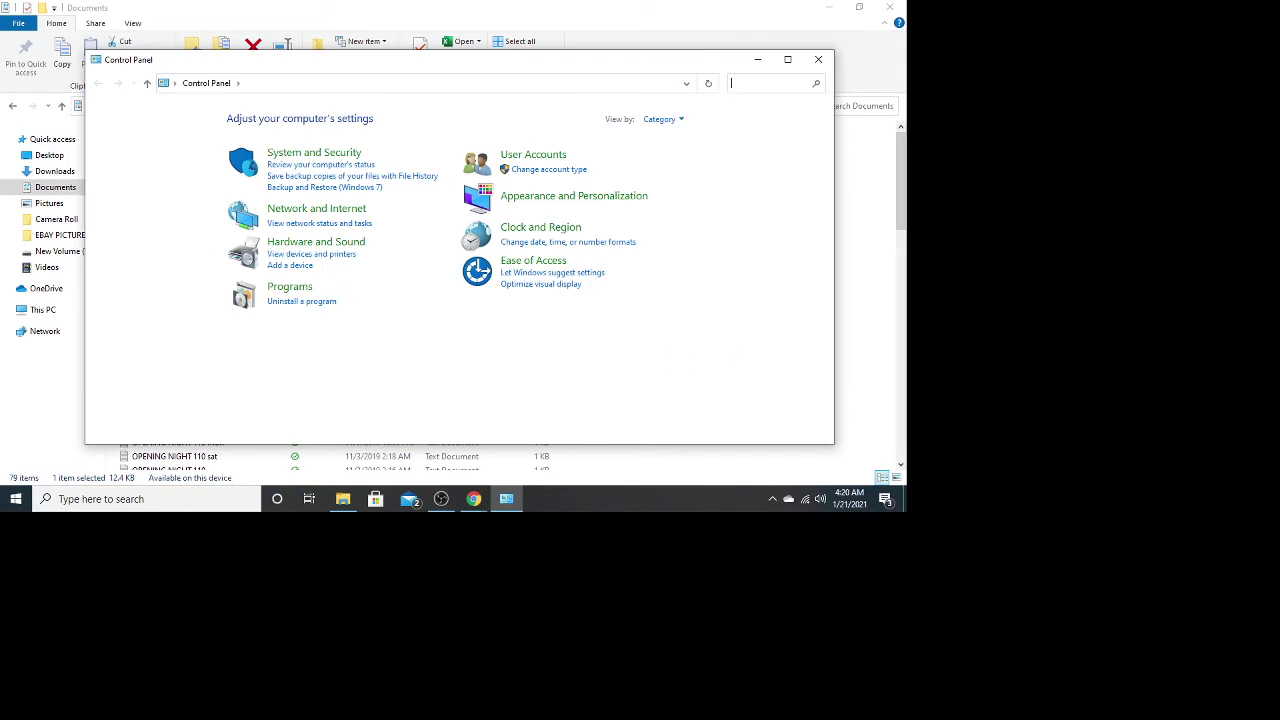
left_click(297, 296)
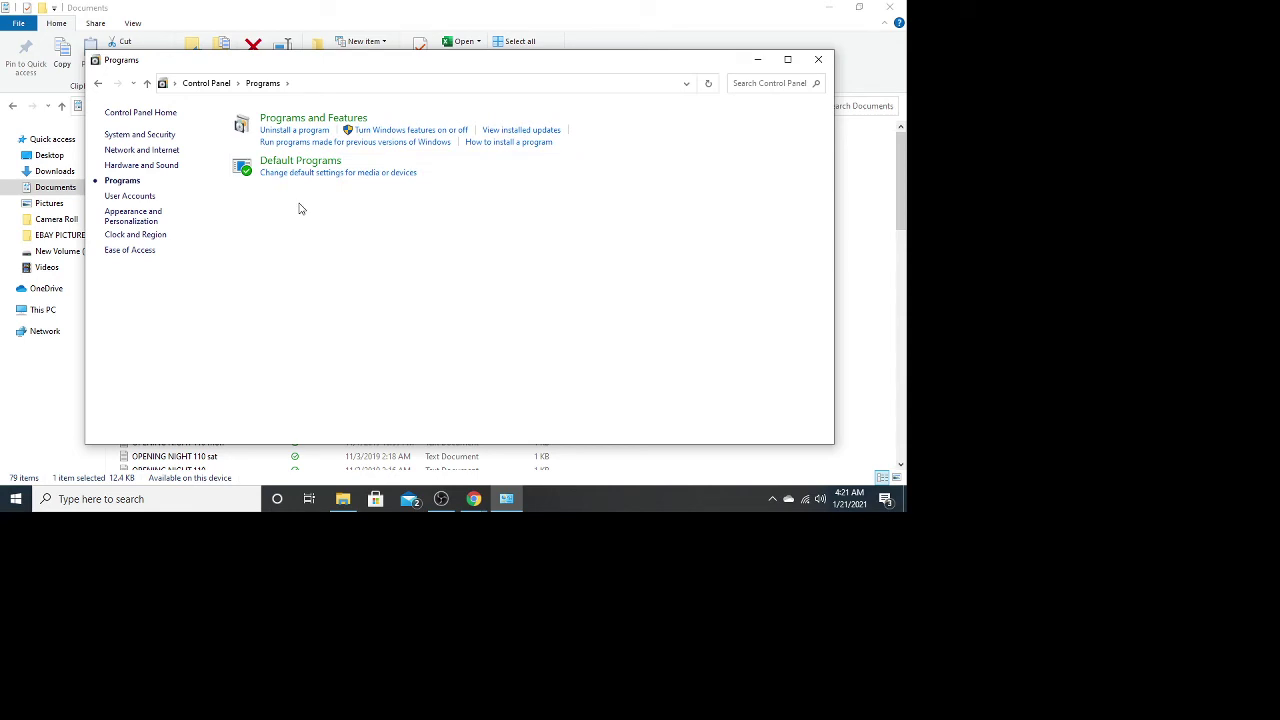
key("alt+Left")
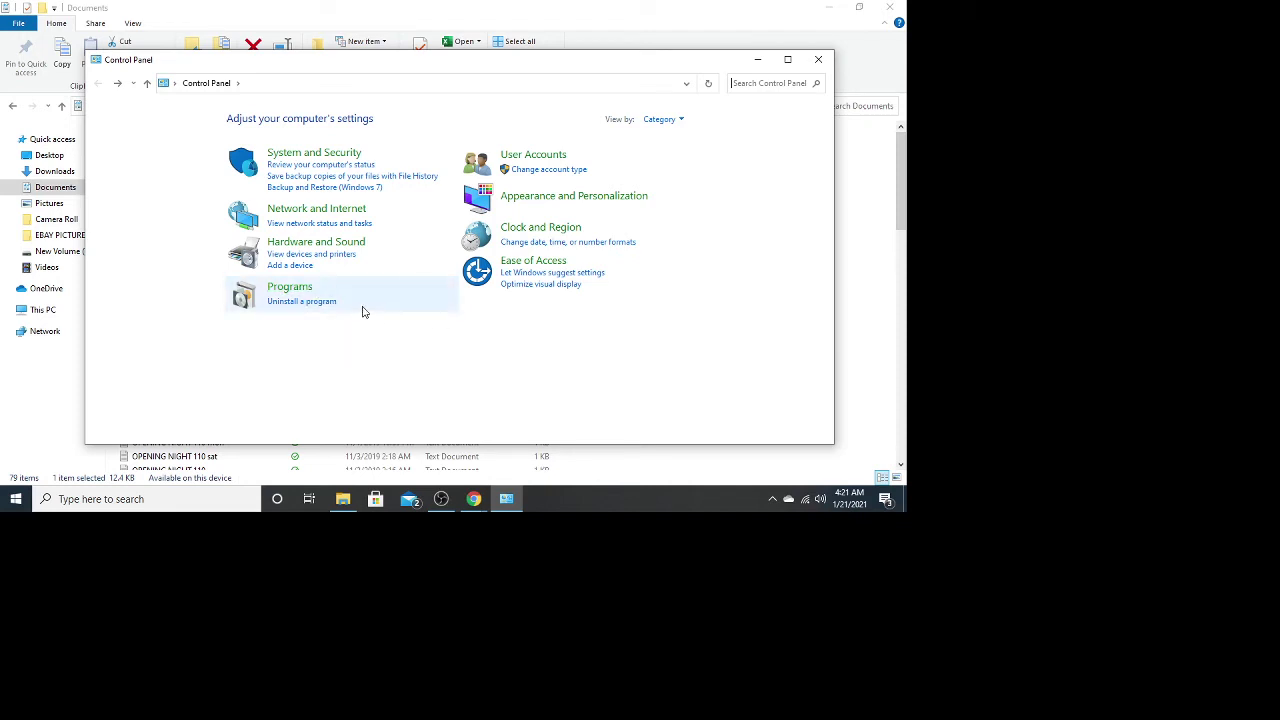
Open Programs and Features from the Programs category and look through the installed programs for the Office installation.
left_click(290, 287)
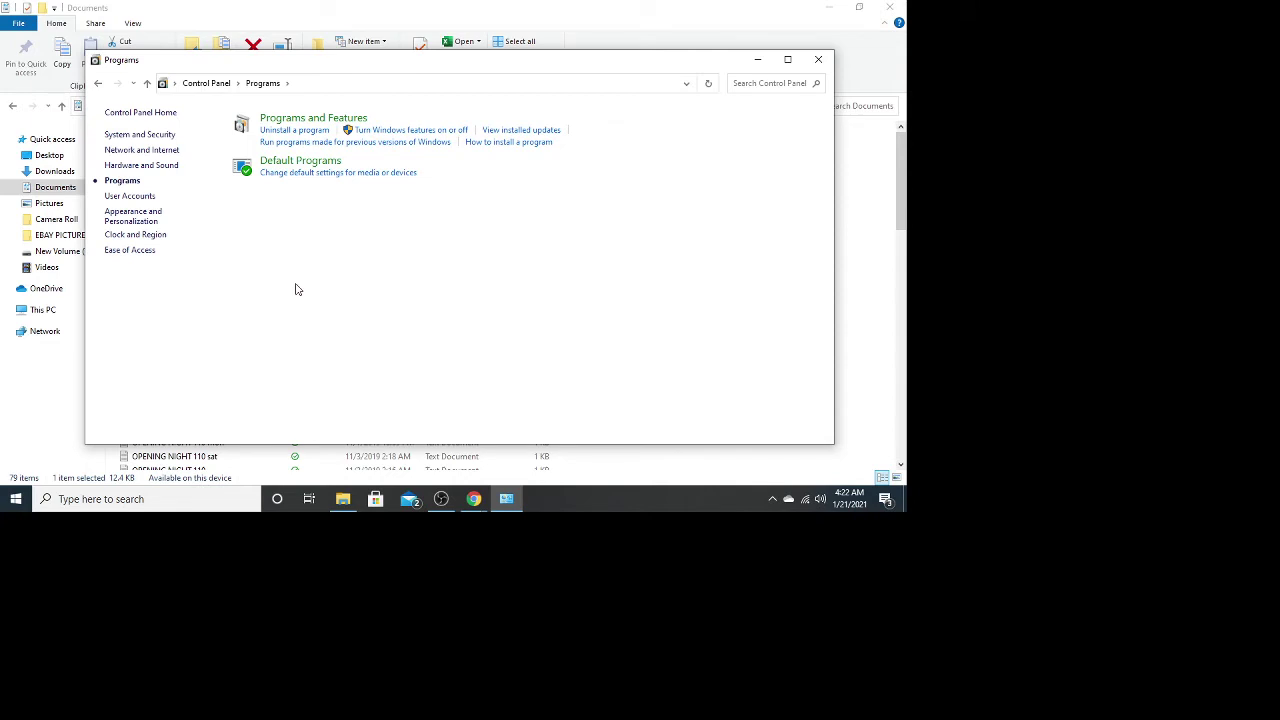
left_click(288, 121)
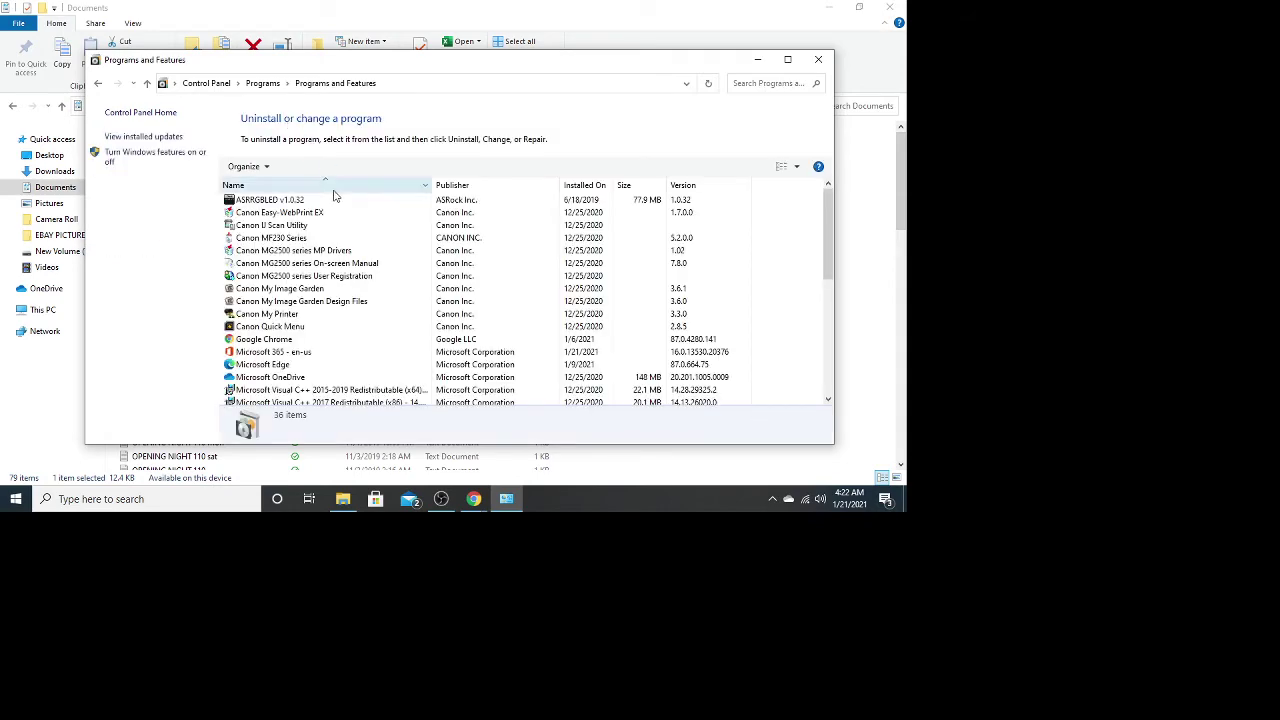
scroll(351, 234, "down", 4)
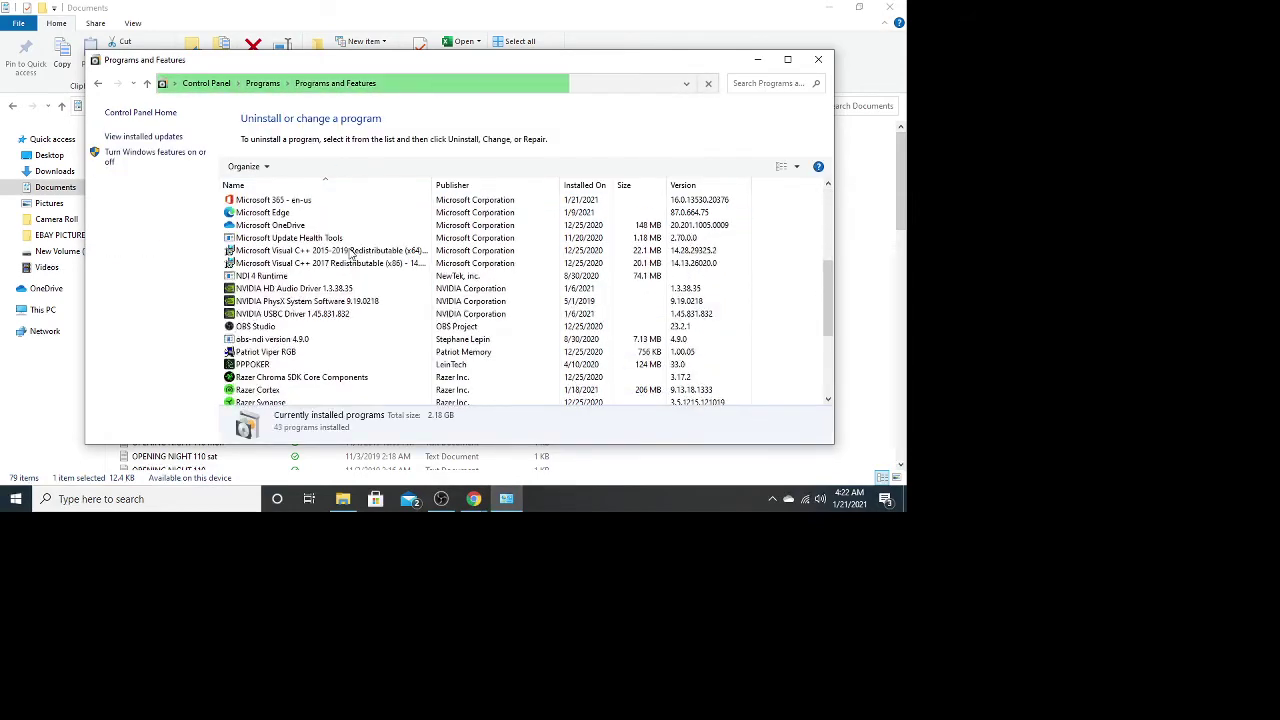
scroll(351, 254, "down", 1)
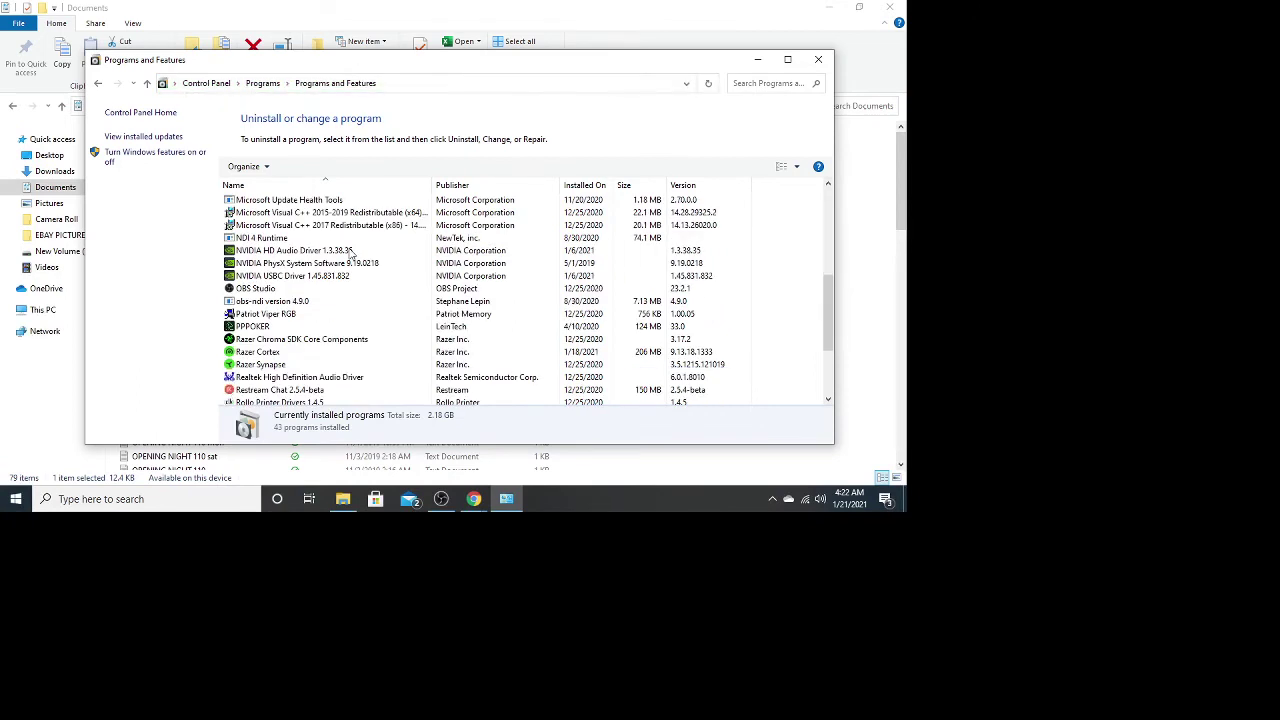
scroll(351, 254, "down", 1)
scroll(351, 254, "down", 2)
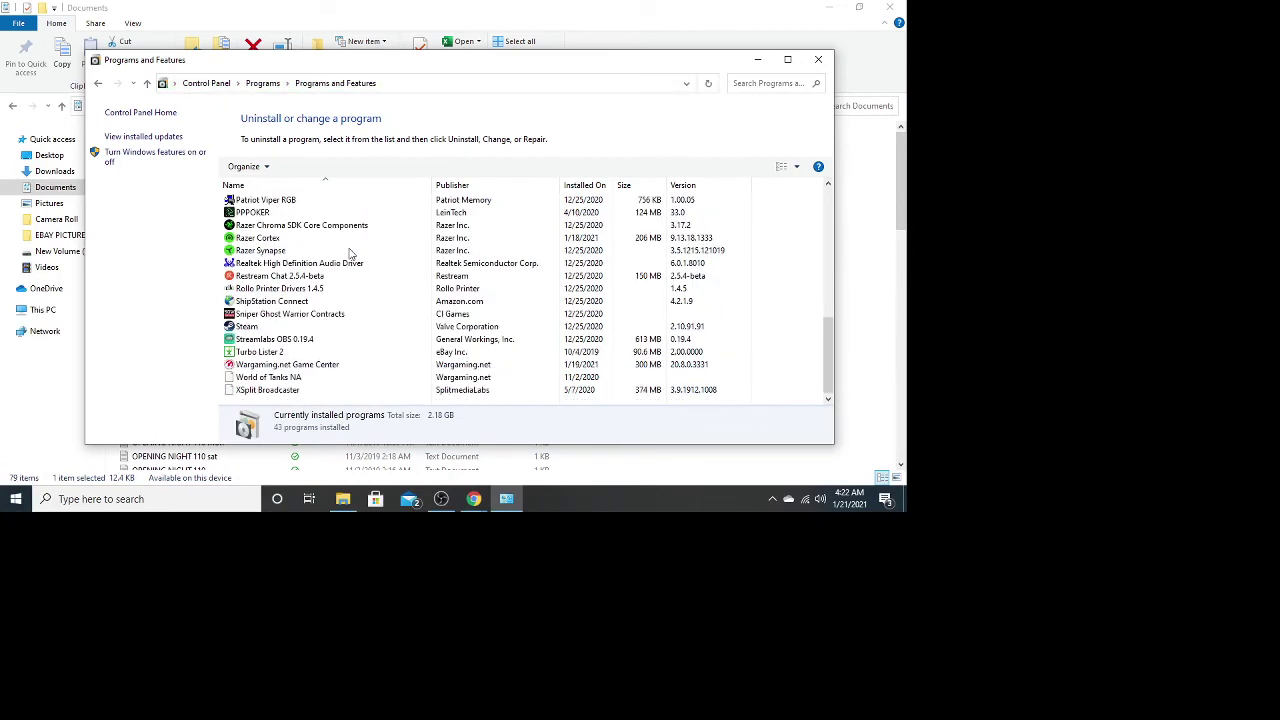
scroll(351, 254, "up", 5)
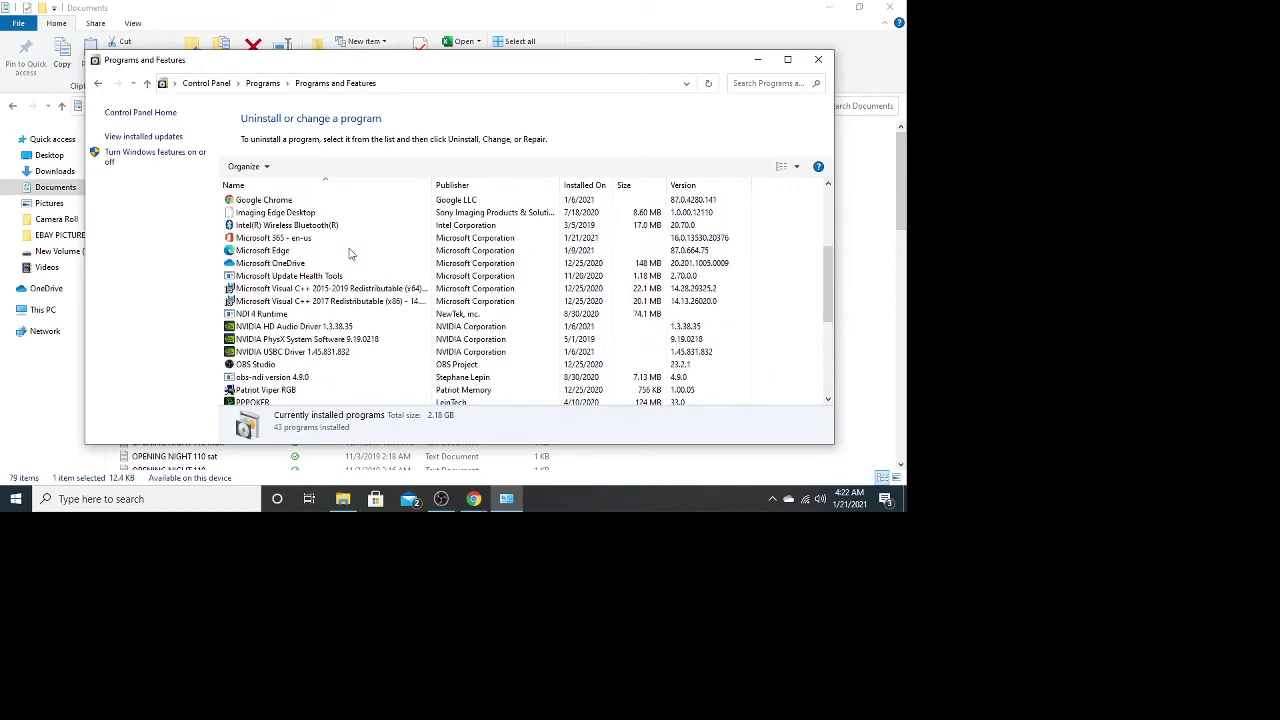
scroll(351, 254, "up", 1)
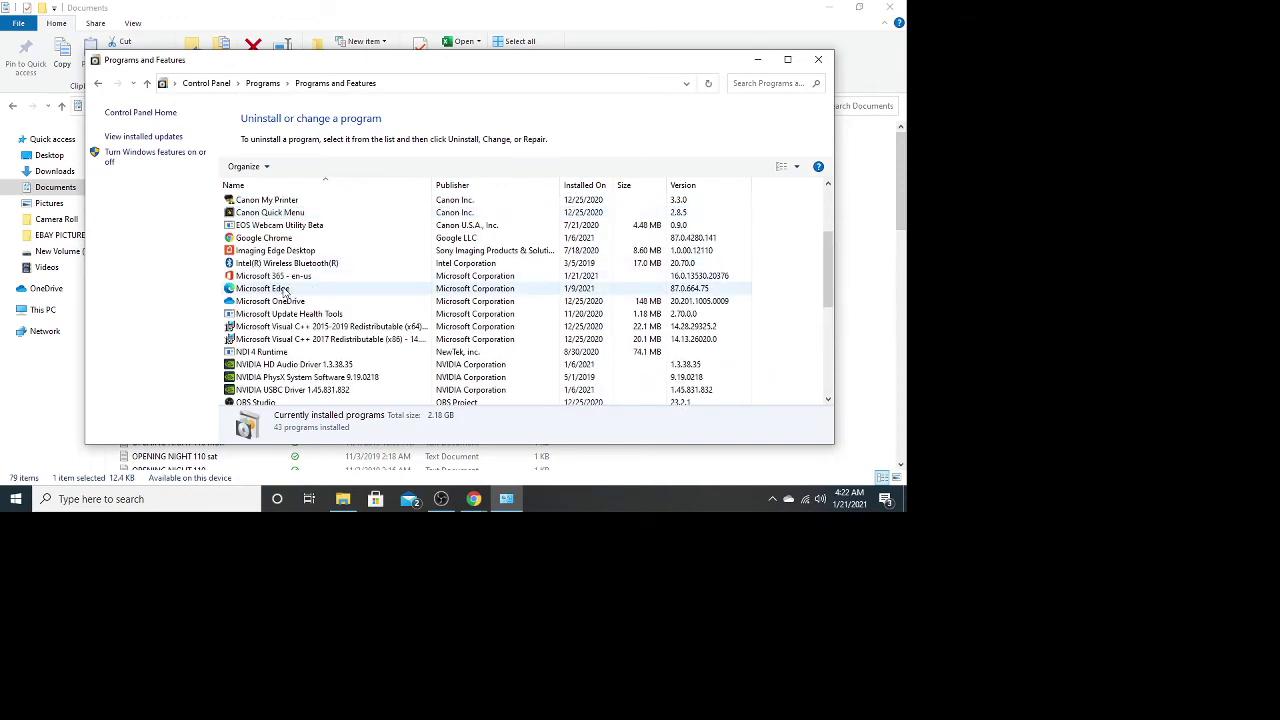
scroll(287, 289, "up", 3)
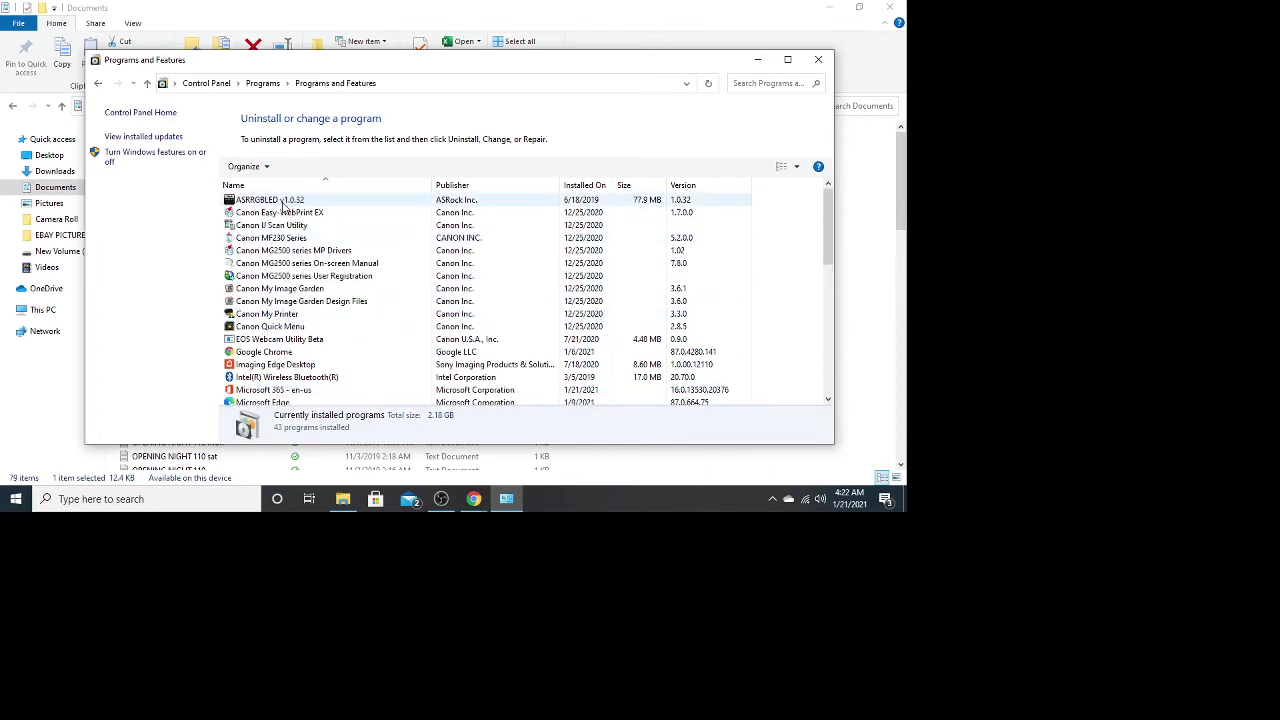
scroll(283, 205, "down", 1)
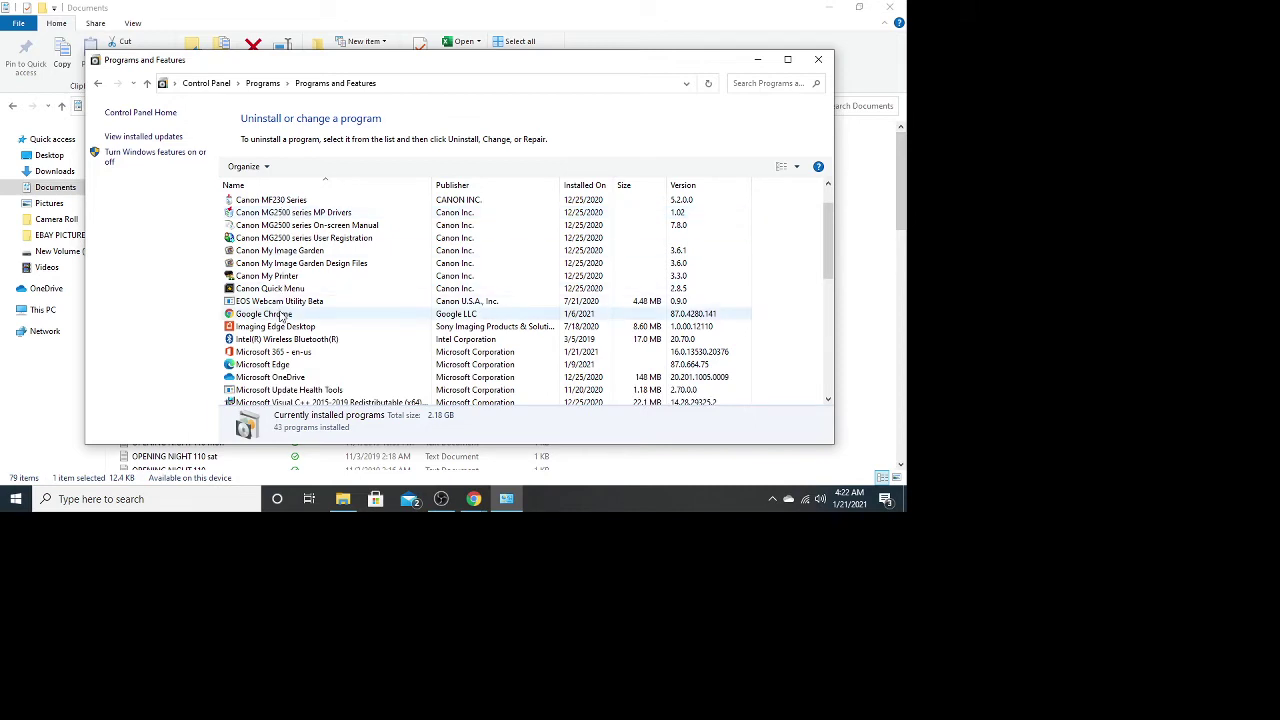
scroll(283, 316, "down", 2)
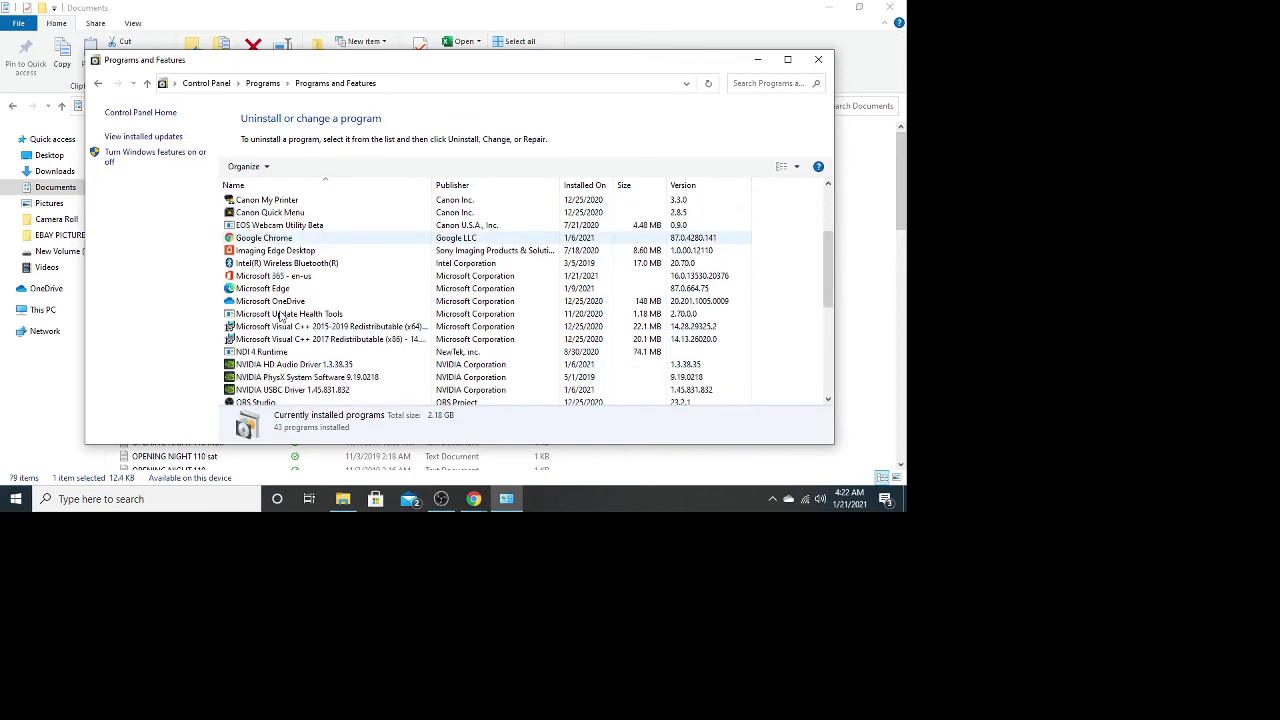
scroll(283, 316, "down", 2)
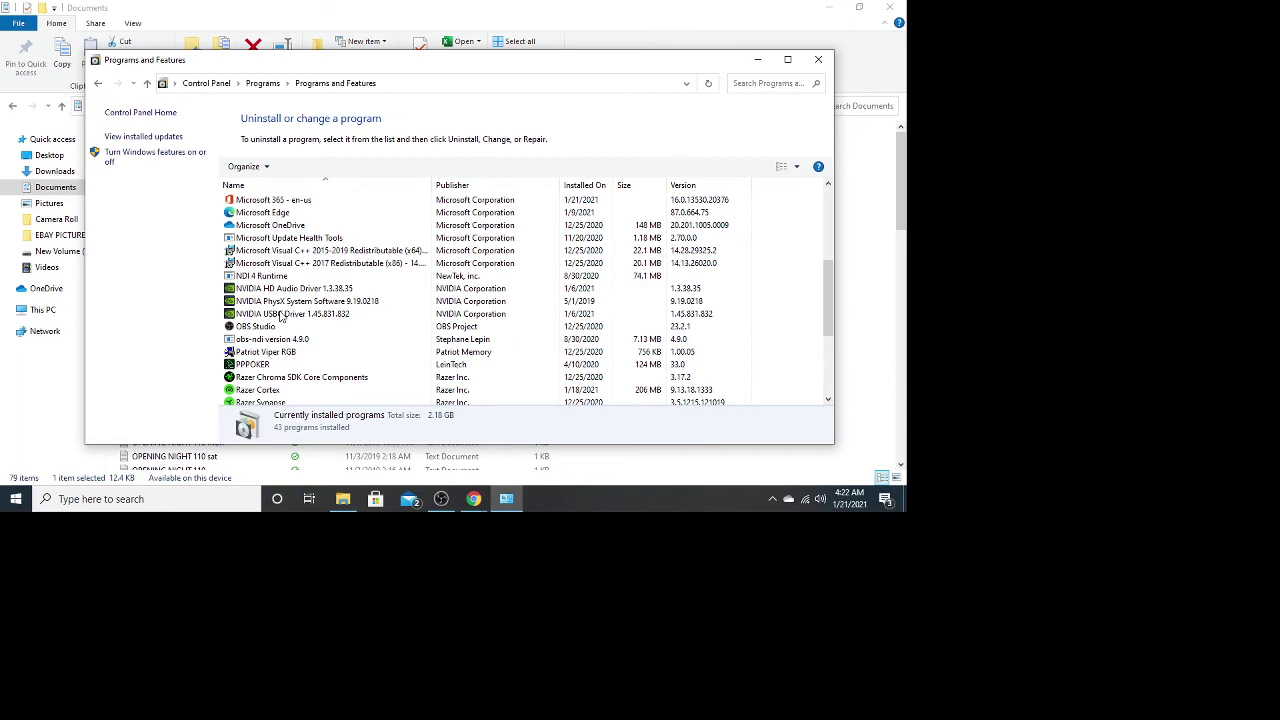
scroll(283, 316, "down", 1)
scroll(283, 316, "down", 1)
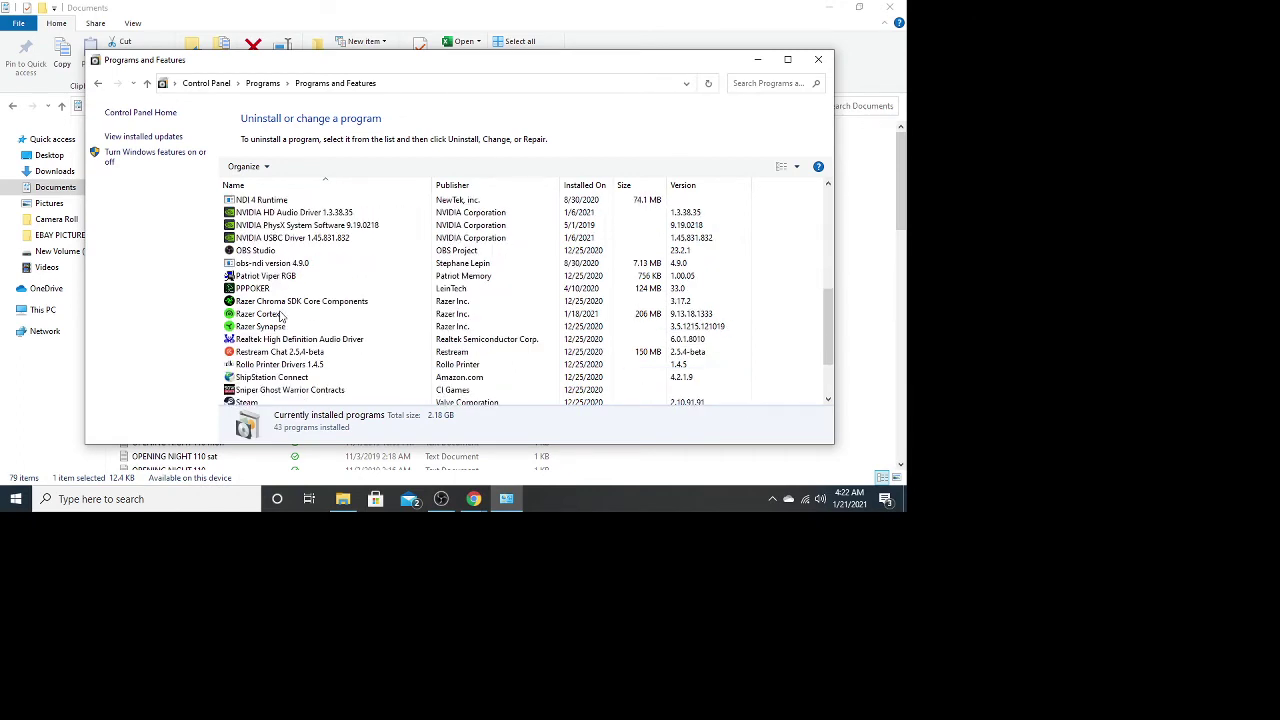
scroll(283, 316, "down", 1)
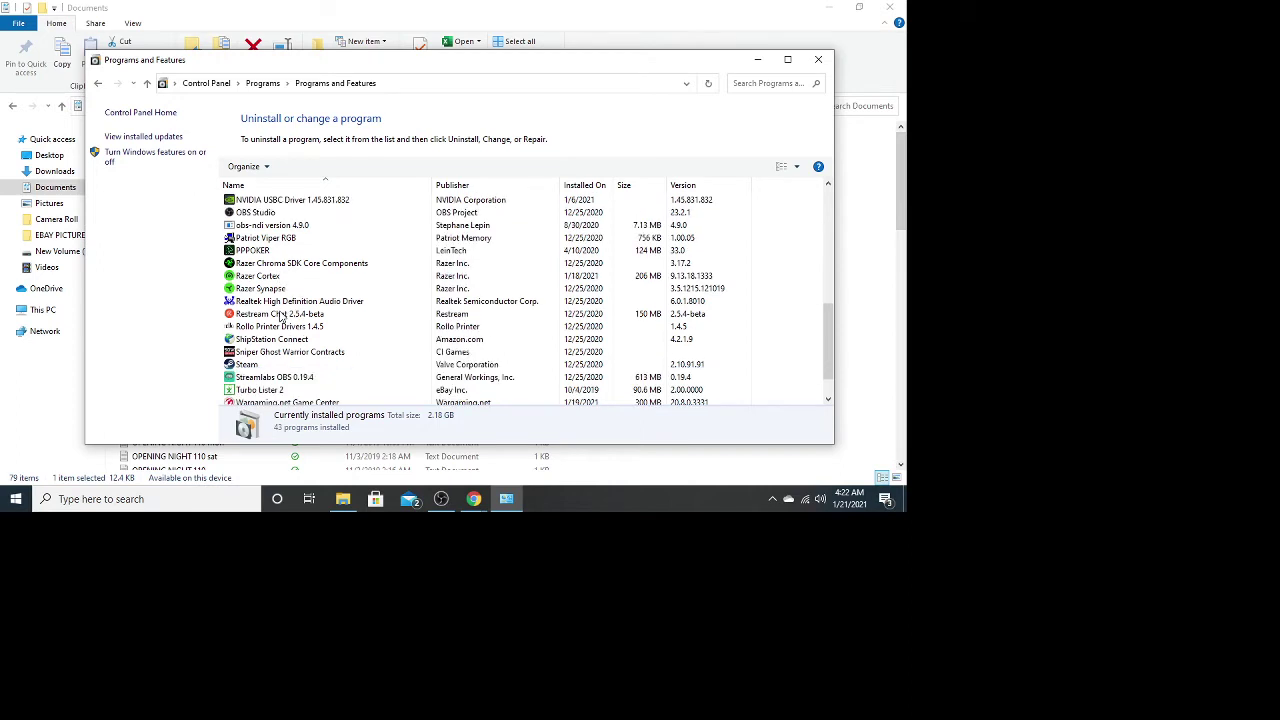
scroll(283, 316, "down", 1)
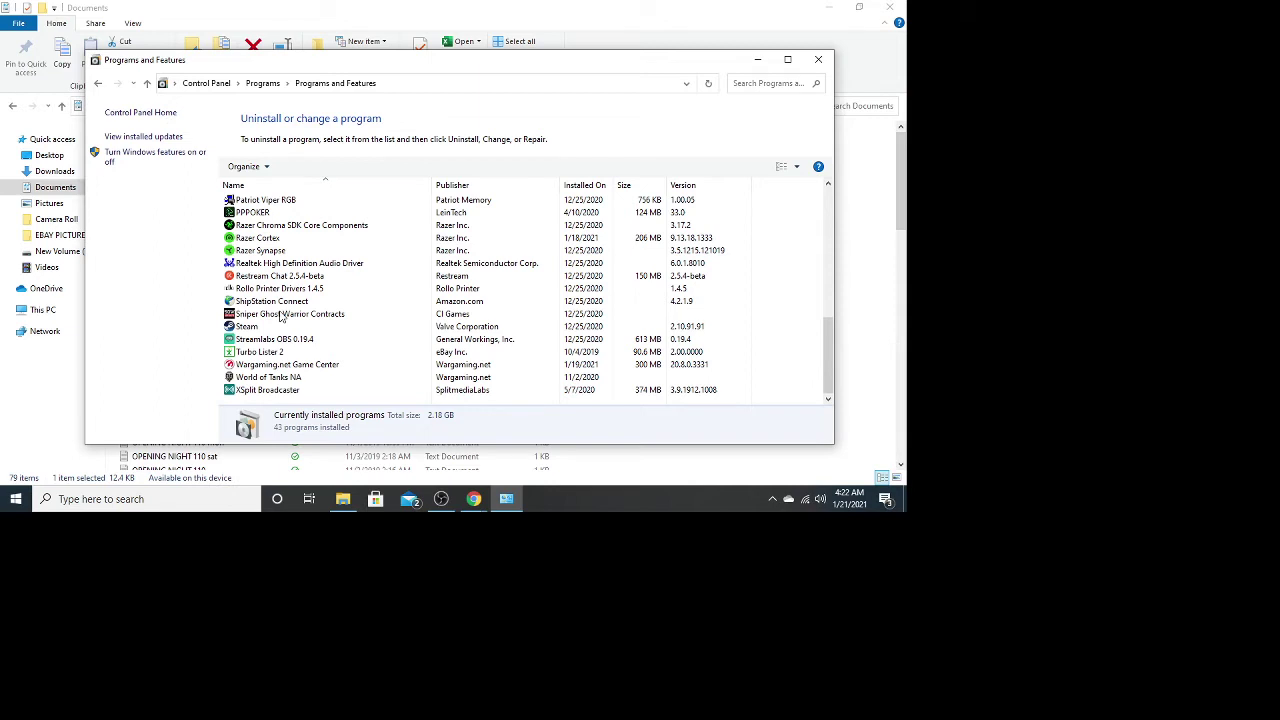
scroll(283, 316, "up", 3)
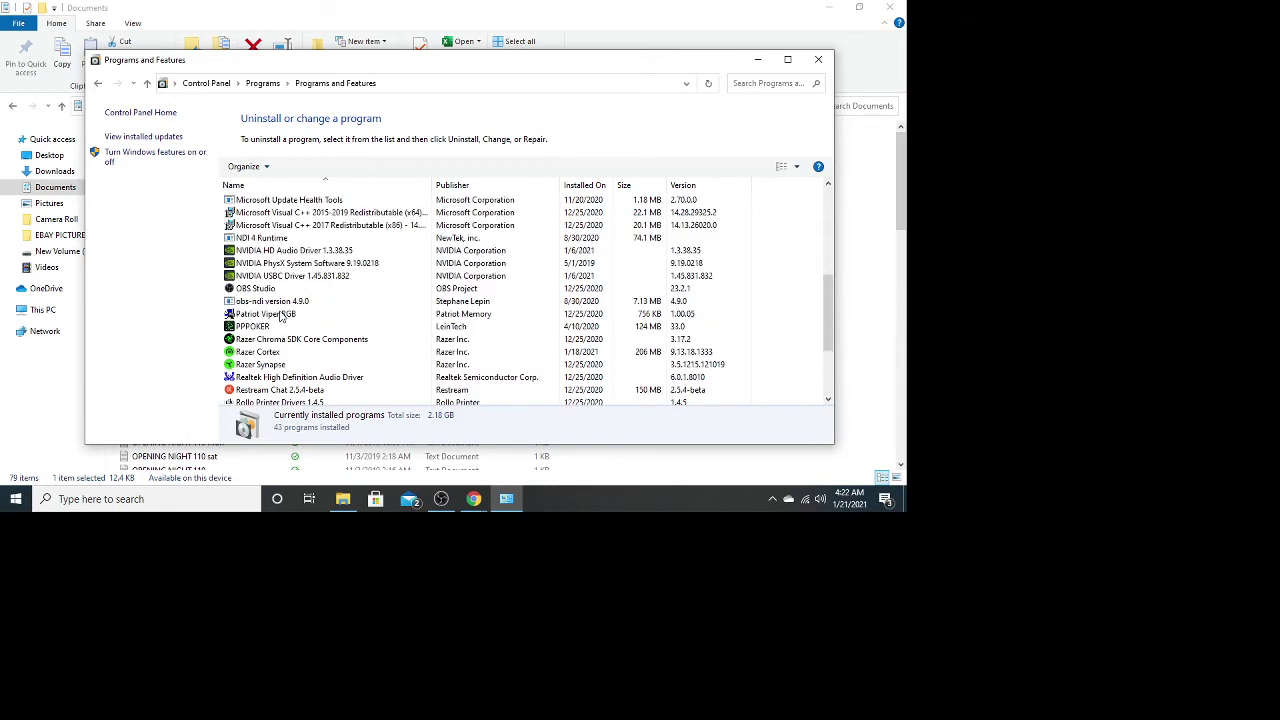
scroll(283, 316, "up", 1)
scroll(283, 316, "up", 1)
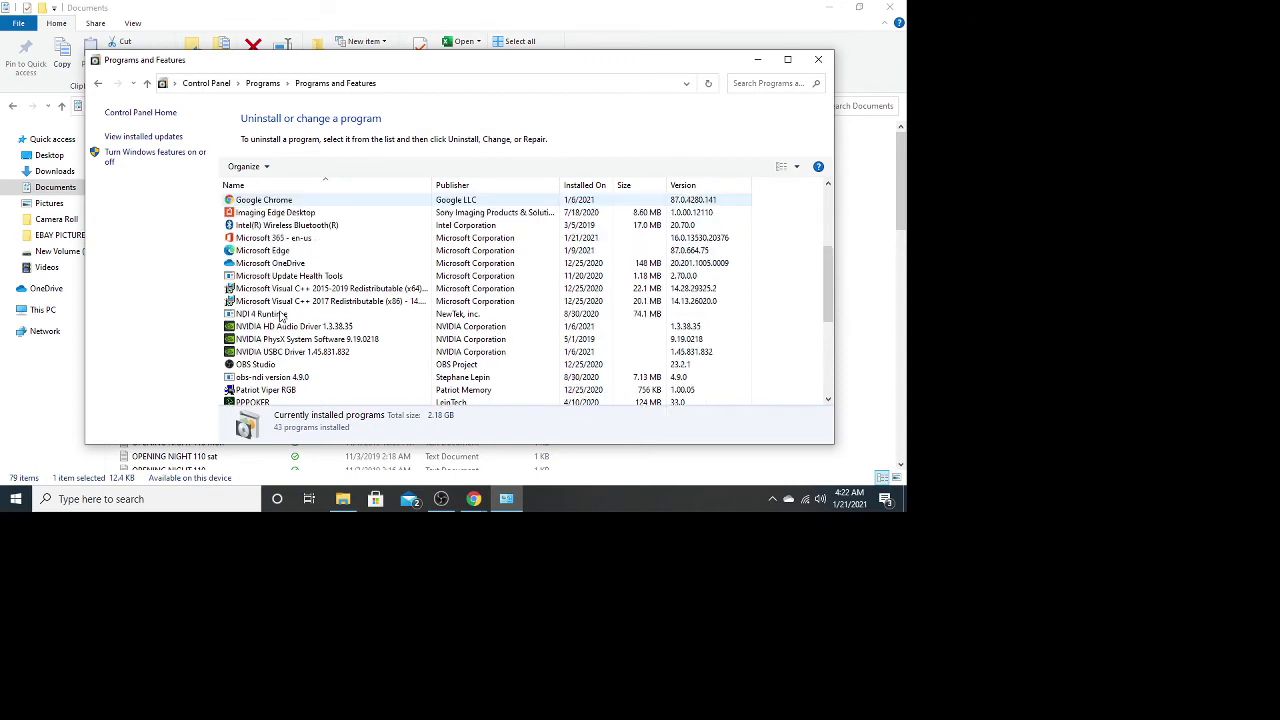
Run a Quick Repair on the Microsoft 365 - en-us installation and close the repair dialog once it finishes.
left_click(268, 240)
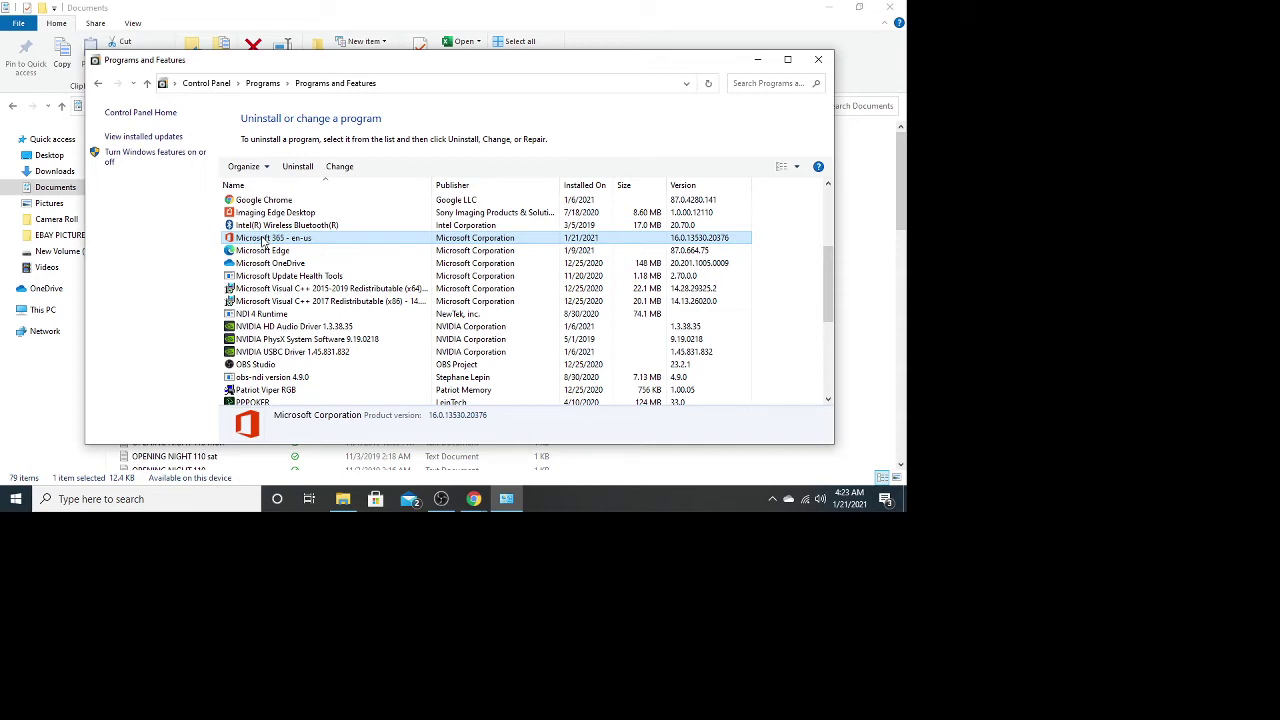
right_click(264, 241)
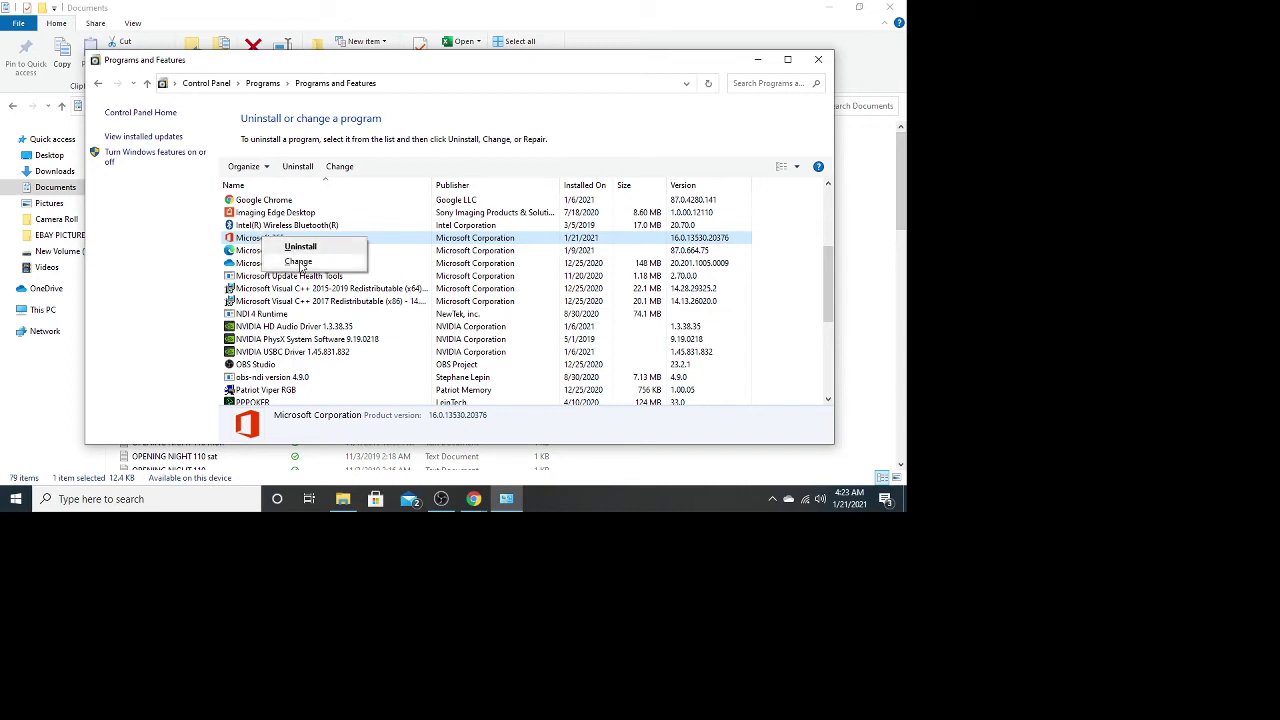
left_click(299, 262)
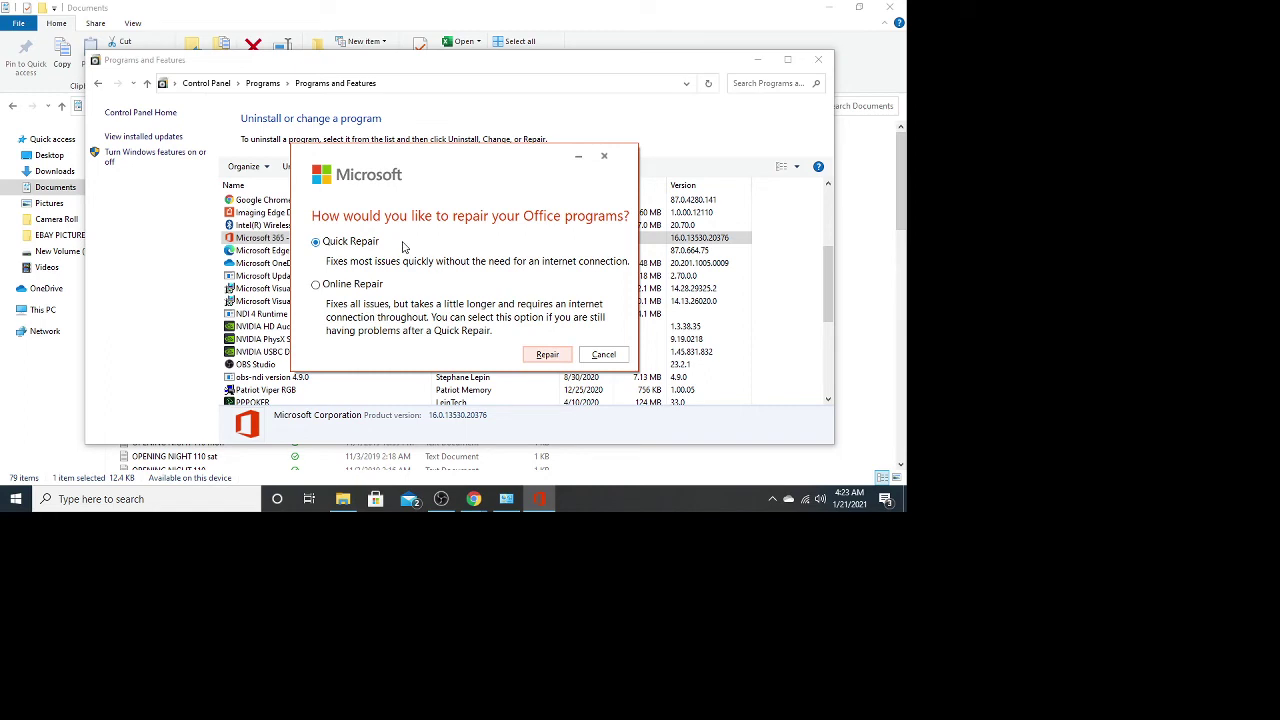
left_click(547, 356)
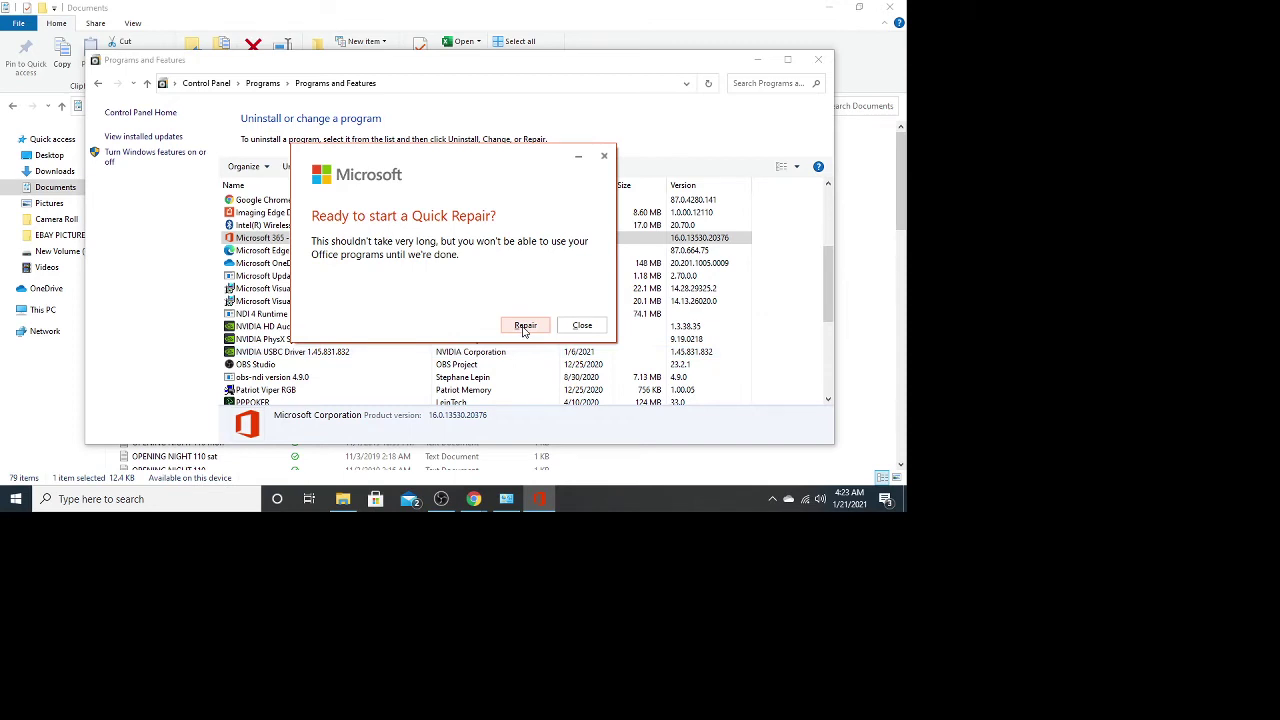
left_click(524, 327)
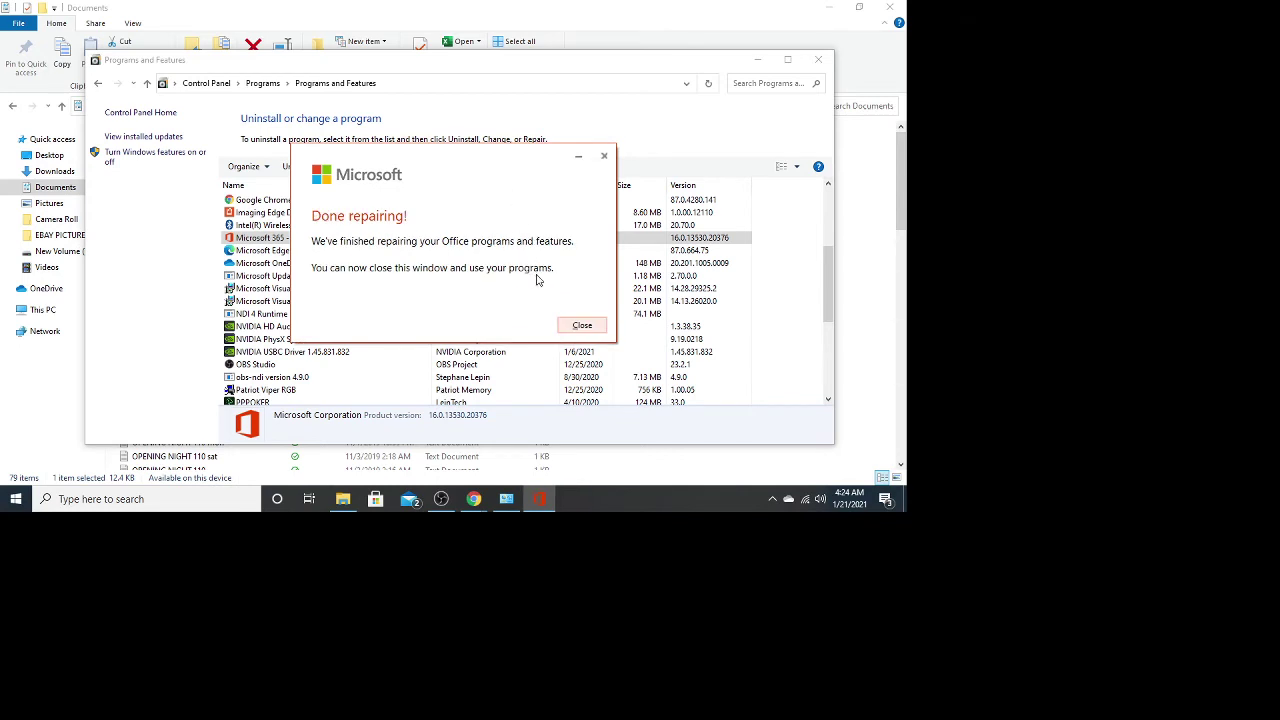
left_click(580, 326)
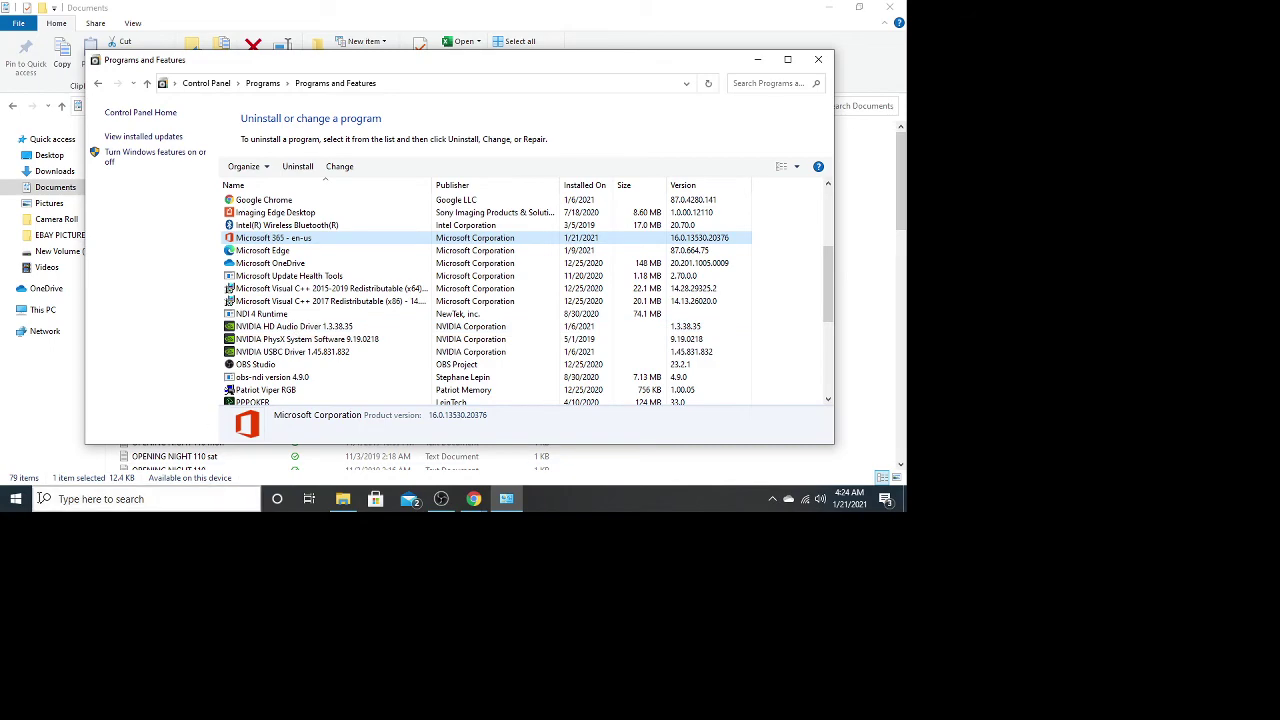
Launch Excel, try to open the recent workbook BAM Sports collectibles break sheets 2021 and dismiss the error.
left_click(16, 499)
scroll(73, 415, "down", 3)
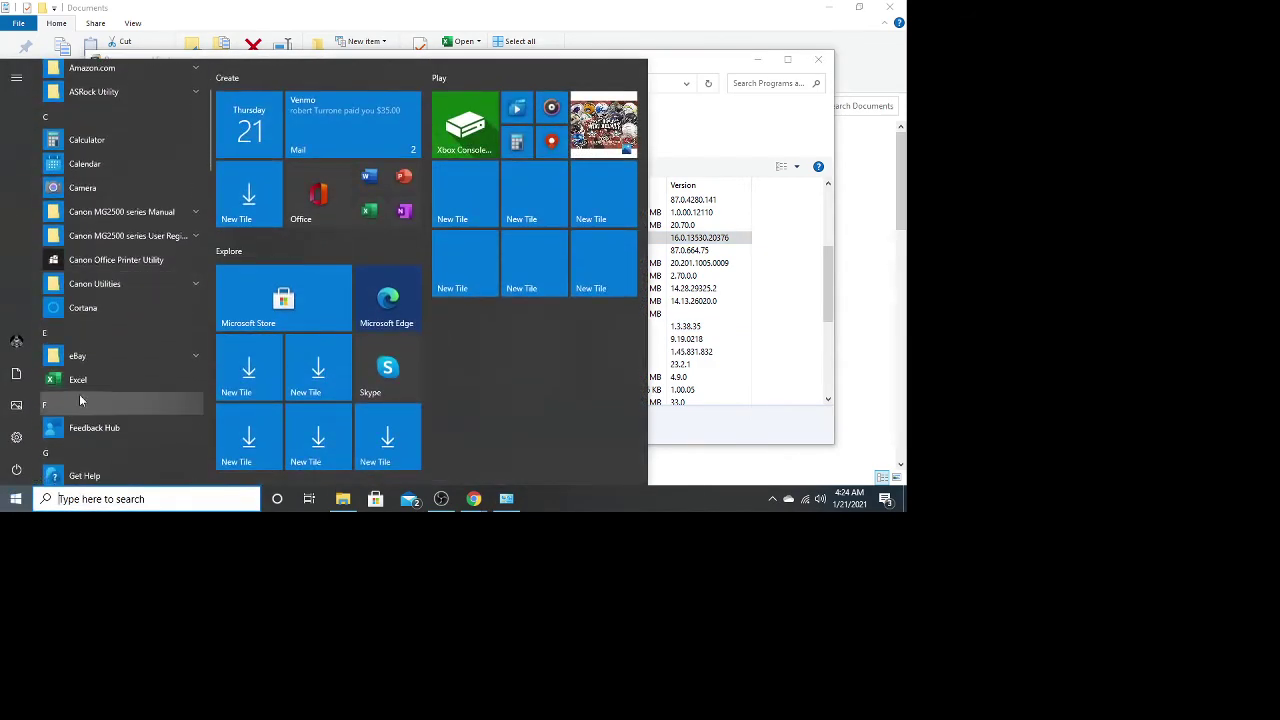
left_click(79, 388)
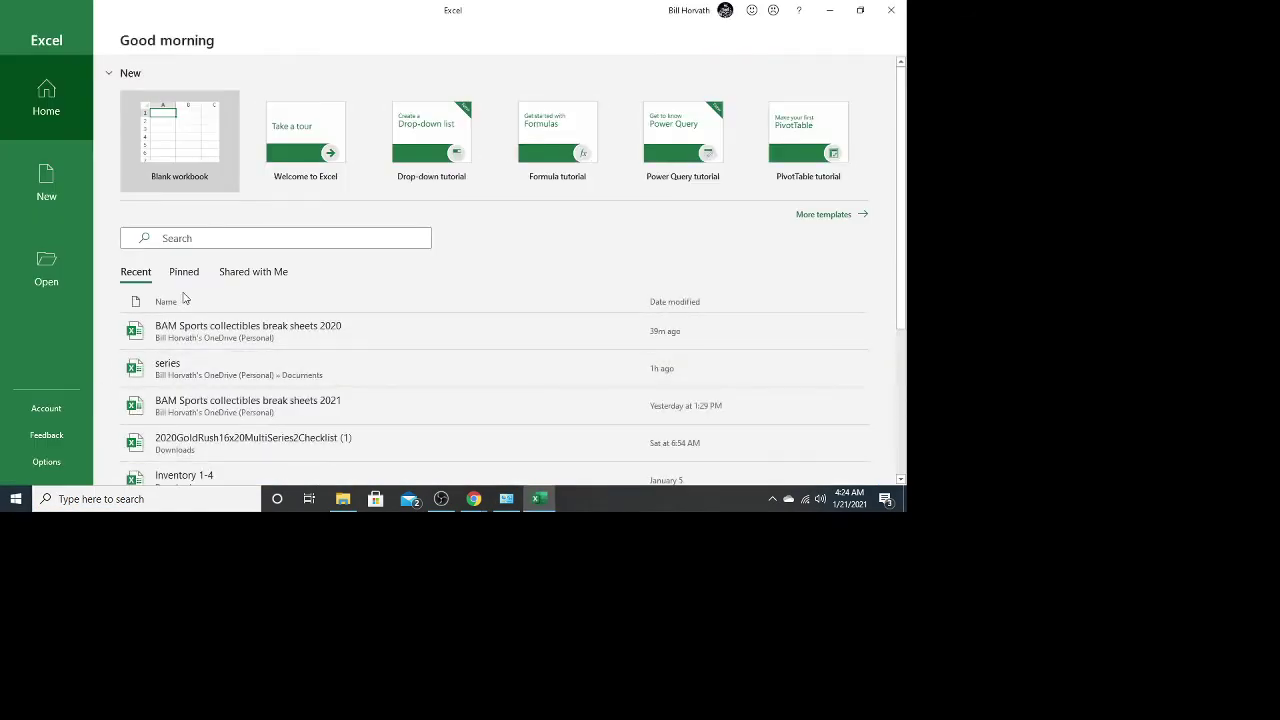
left_click(270, 403)
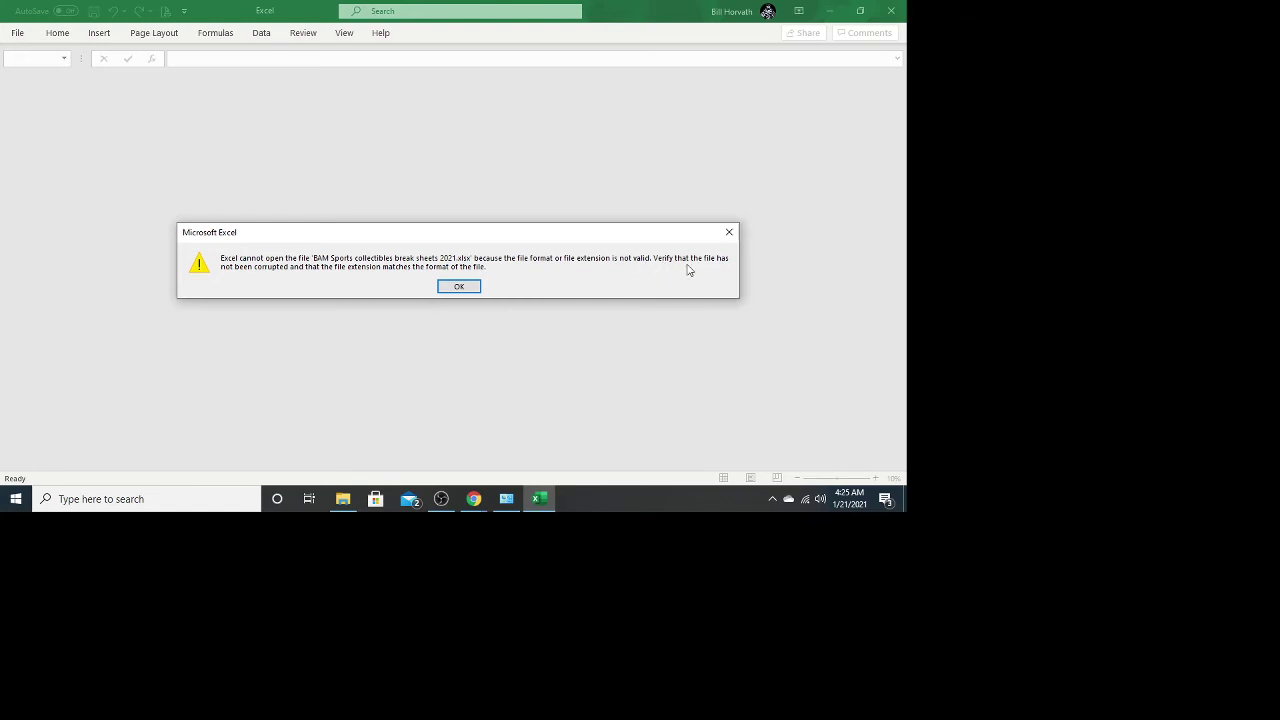
left_click(462, 288)
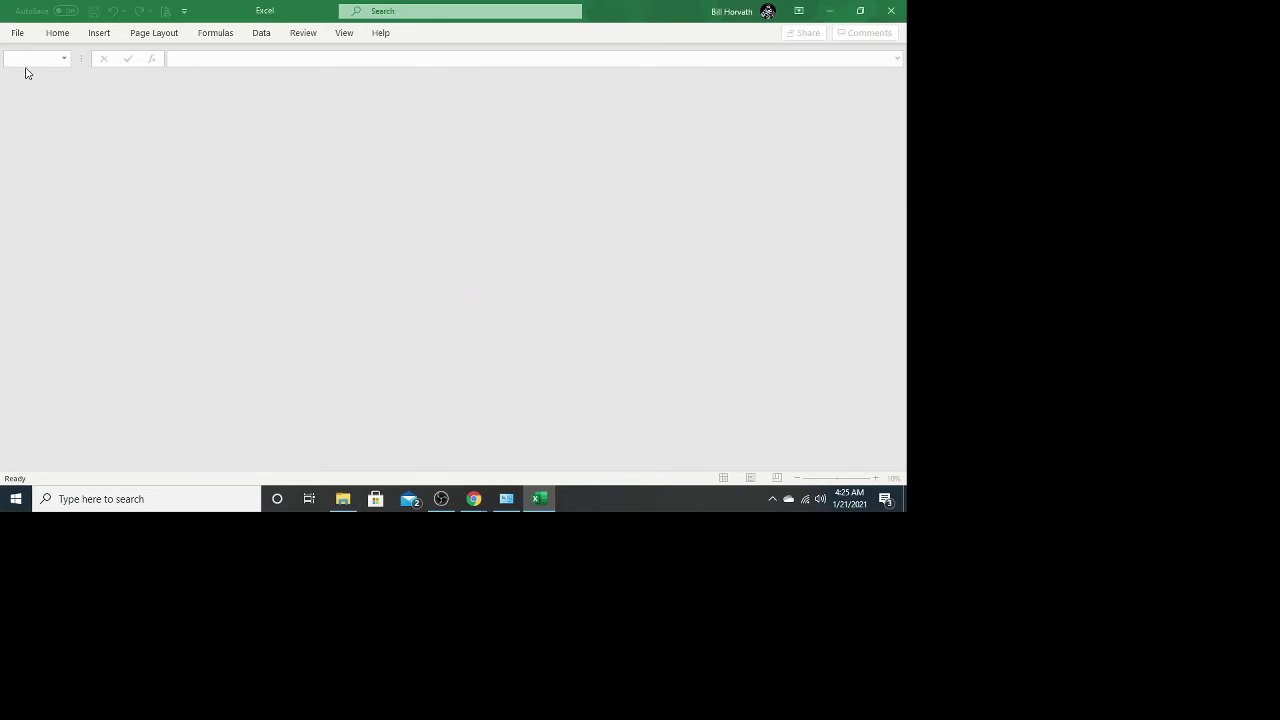
Open the recent workbook BAM Sports collectibles break sheets 2020 and look over its FB 1230 (6) sheet.
left_click(18, 33)
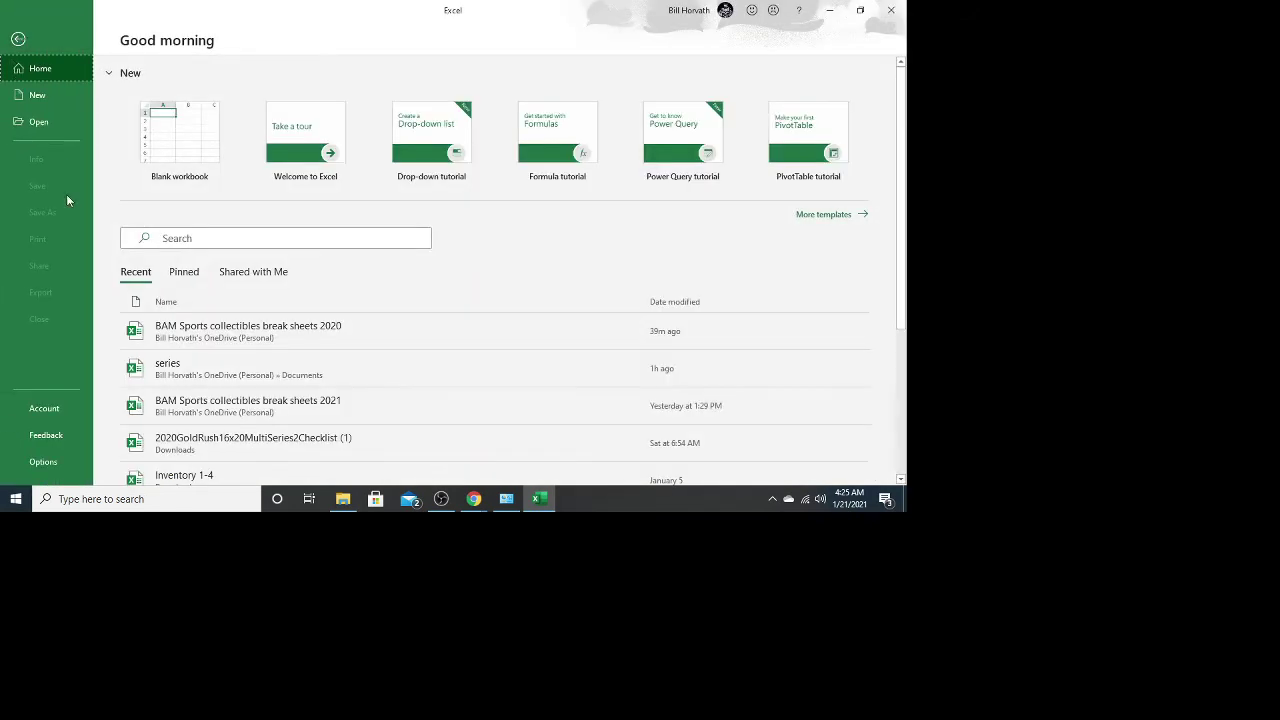
left_click(254, 329)
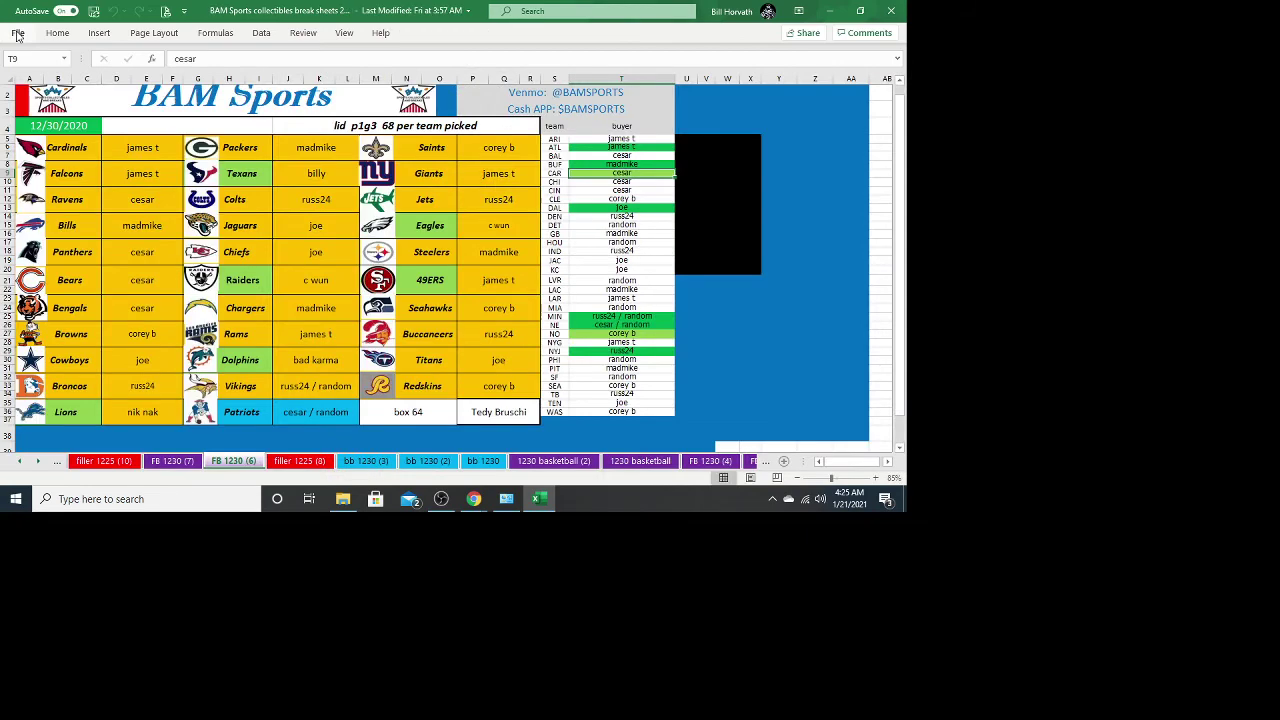
scroll(336, 429, "down", 2)
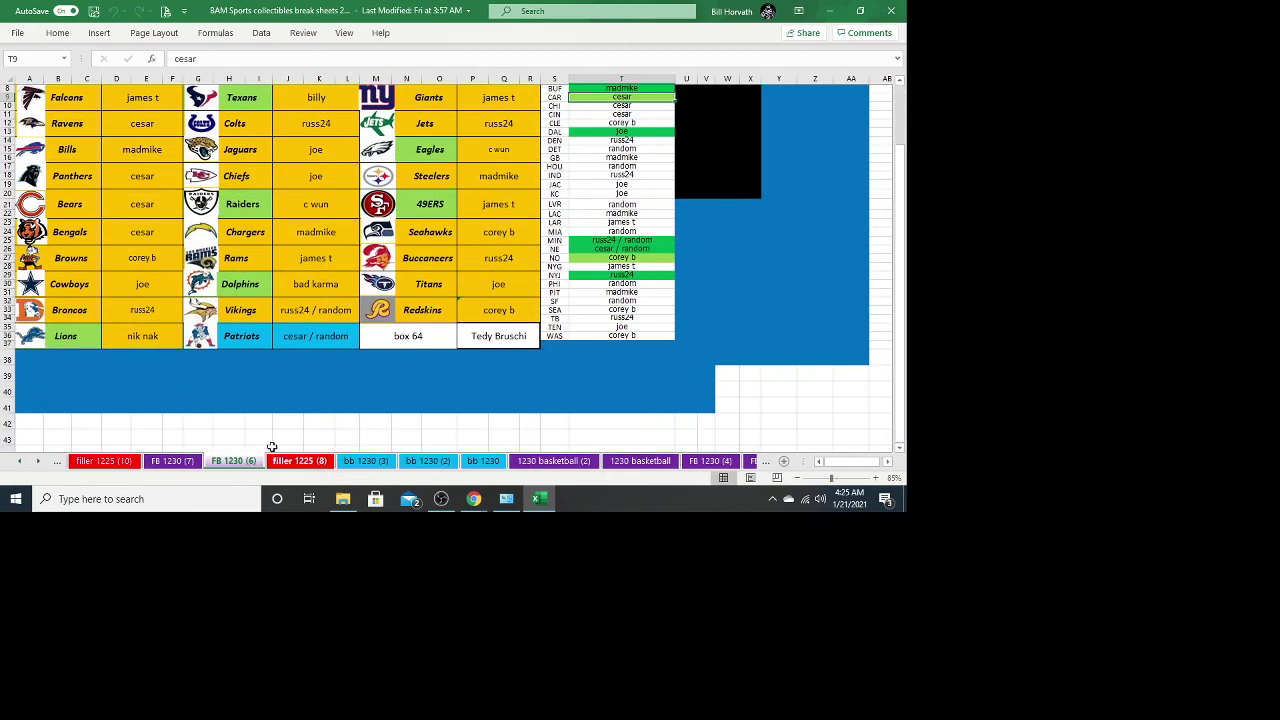
scroll(556, 182, "up", 3)
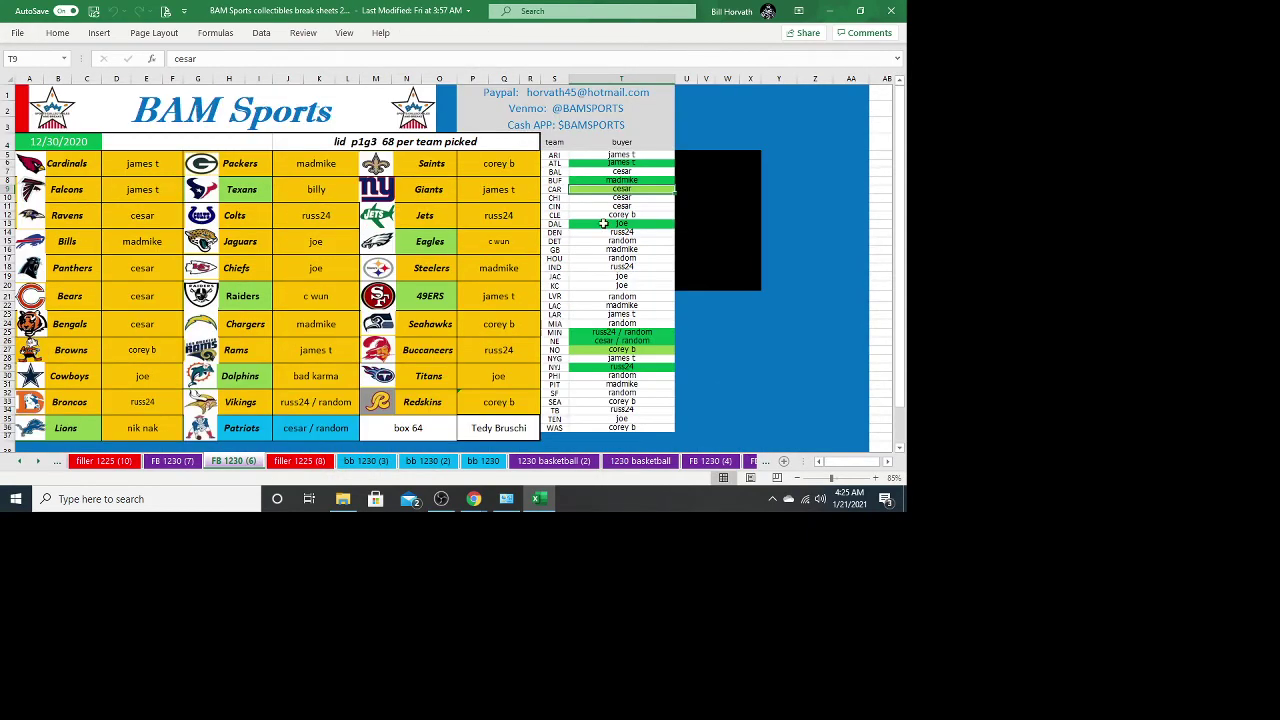
Open the file location of the recent workbook BAM Sports collectibles break sheets 2021 and look through the Excel files there.
left_click(18, 33)
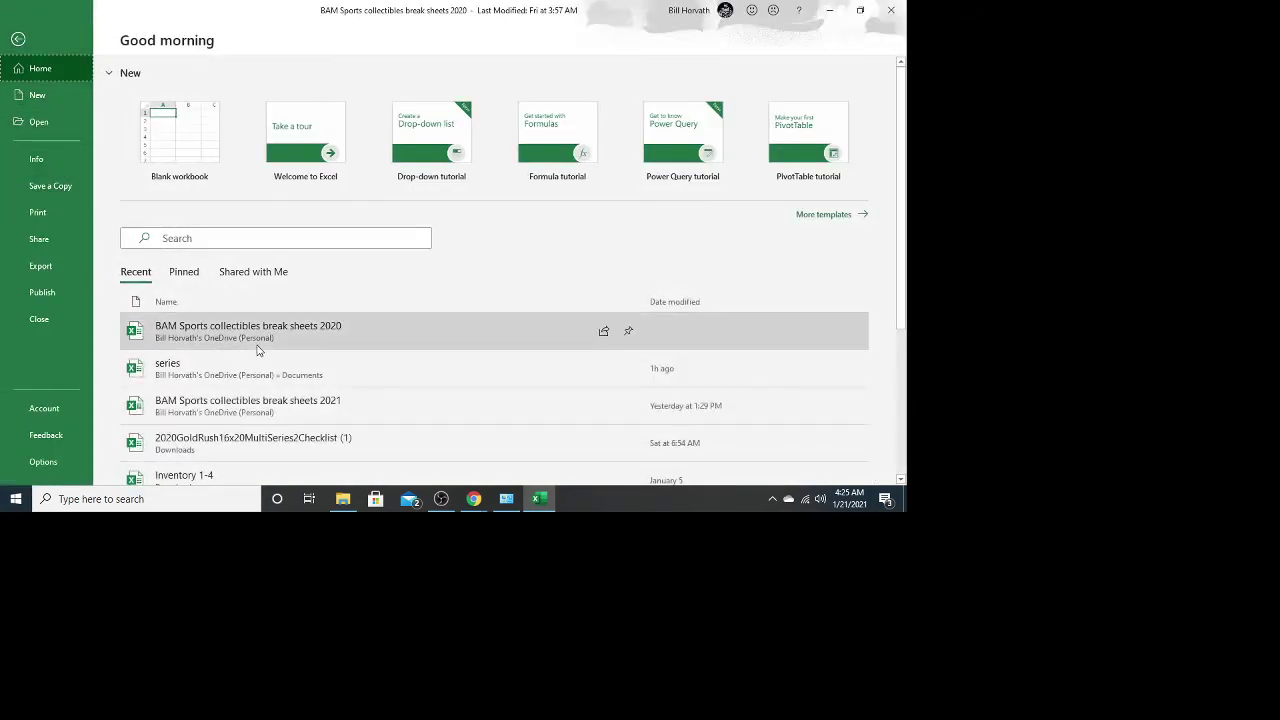
right_click(264, 401)
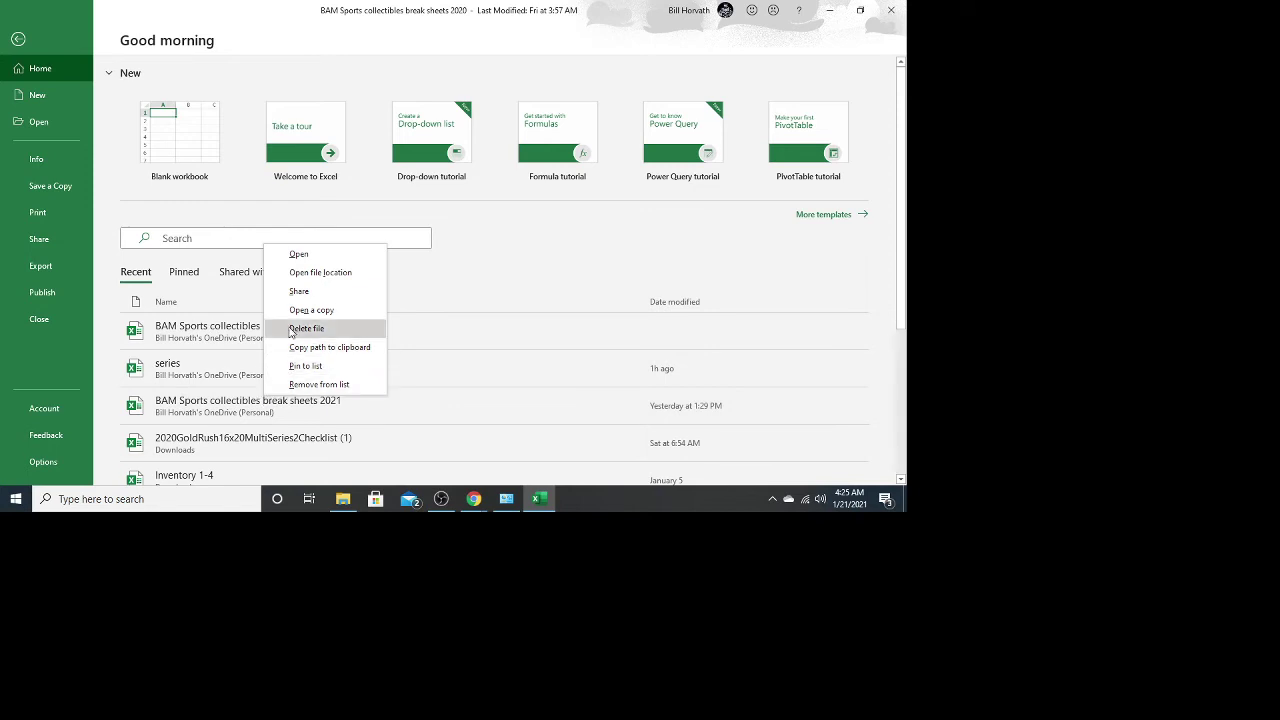
left_click(318, 272)
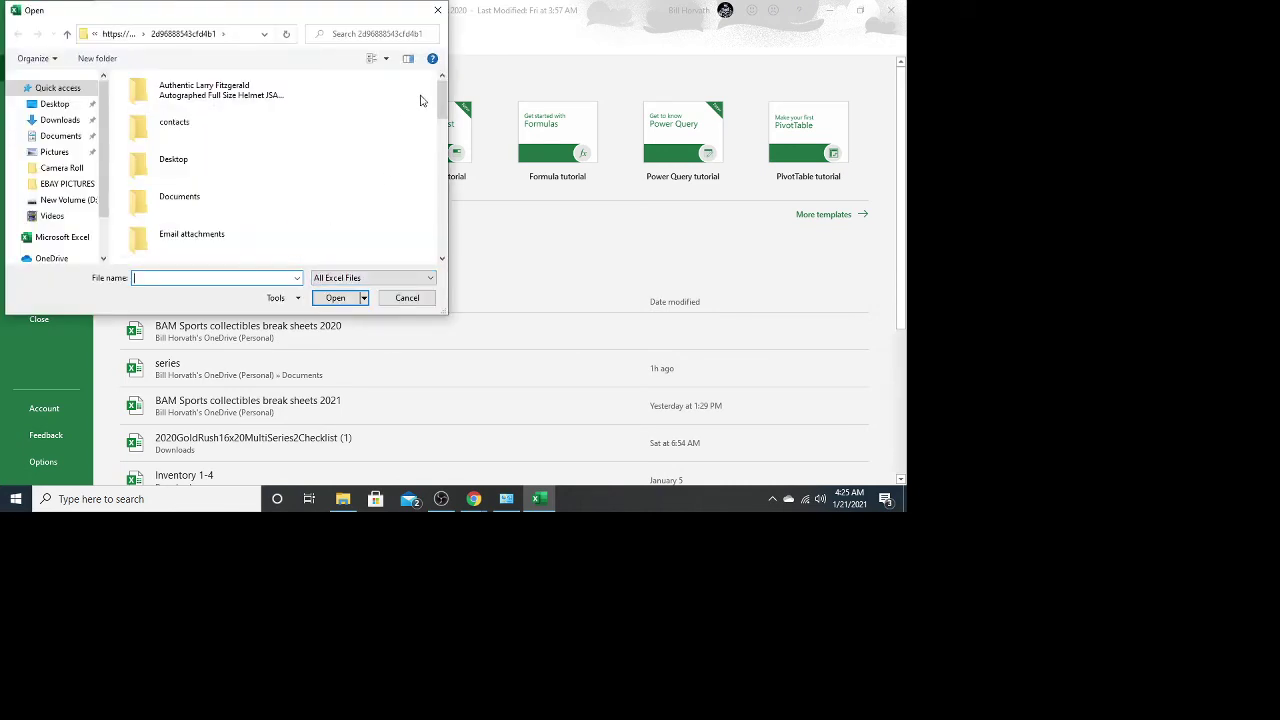
left_click_drag(444, 93, 436, 167)
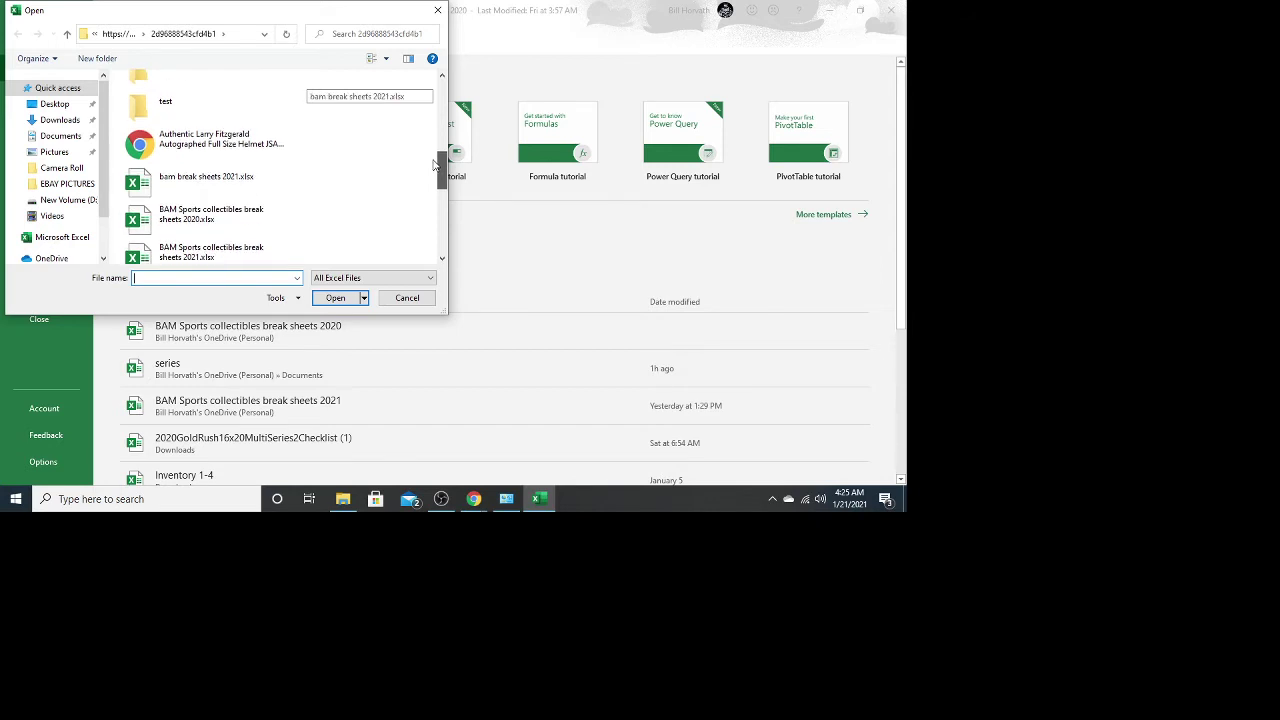
left_click(246, 180)
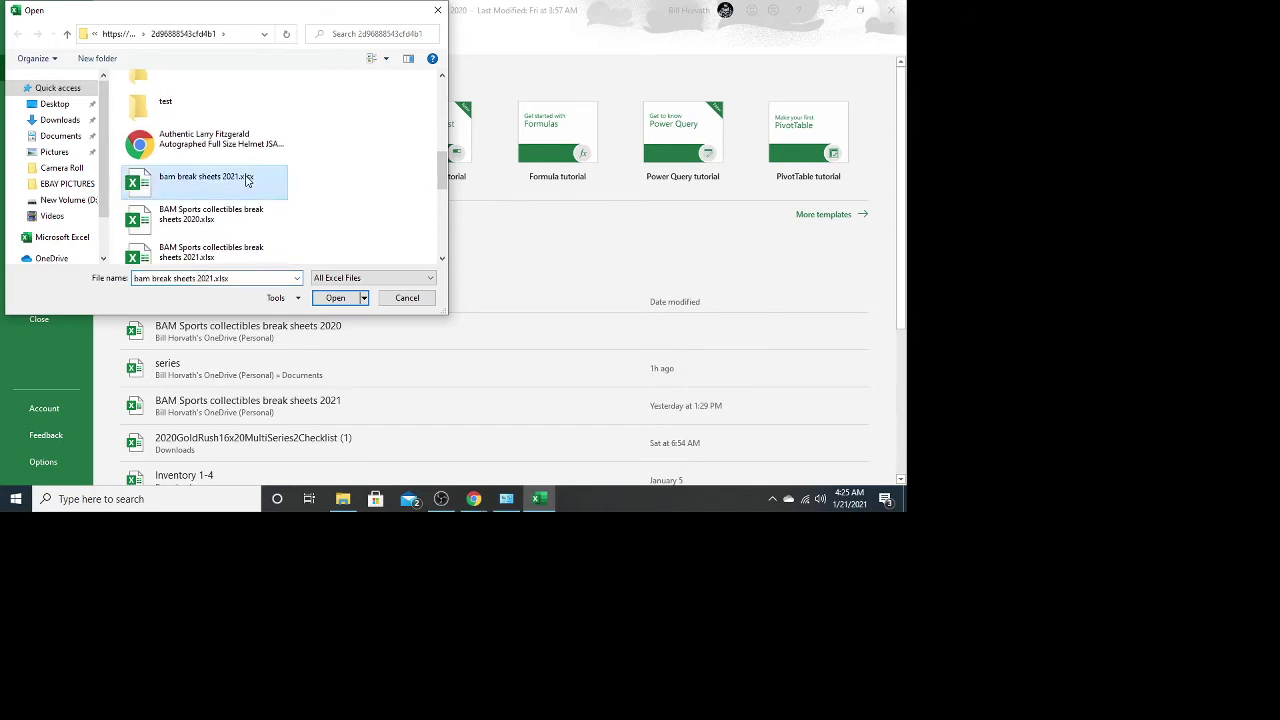
left_click(210, 256)
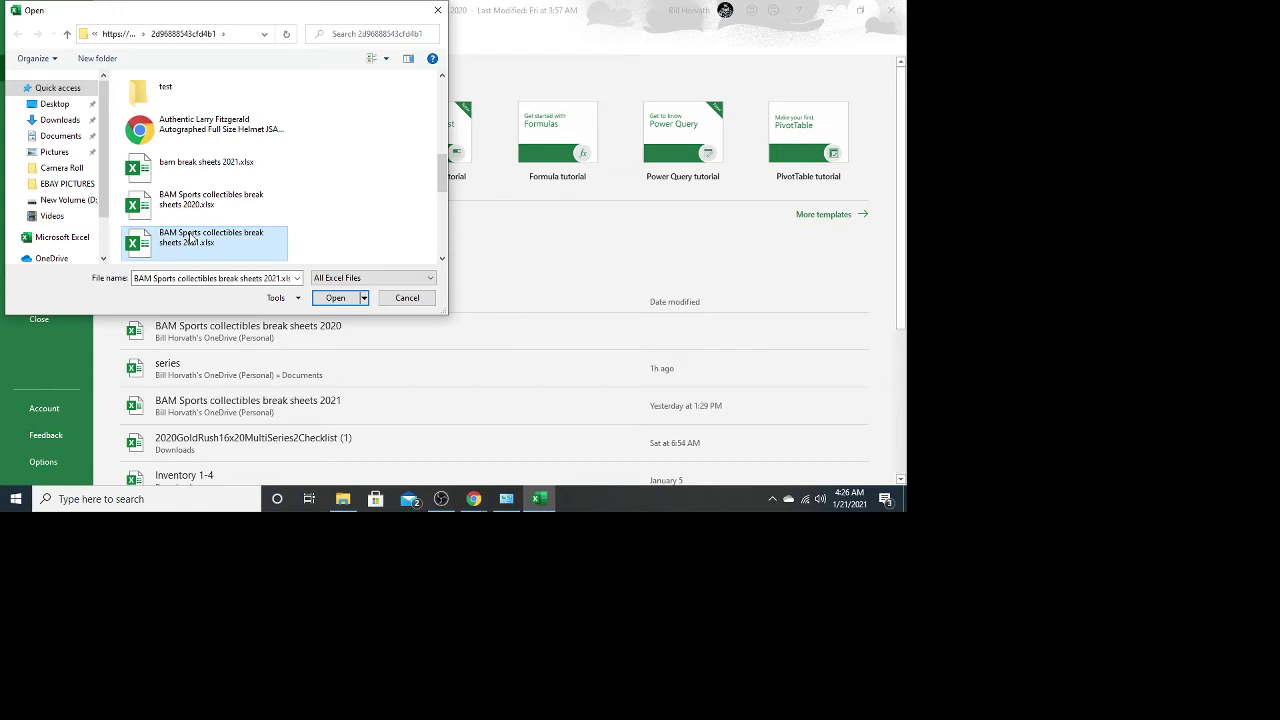
scroll(190, 237, "down", 2)
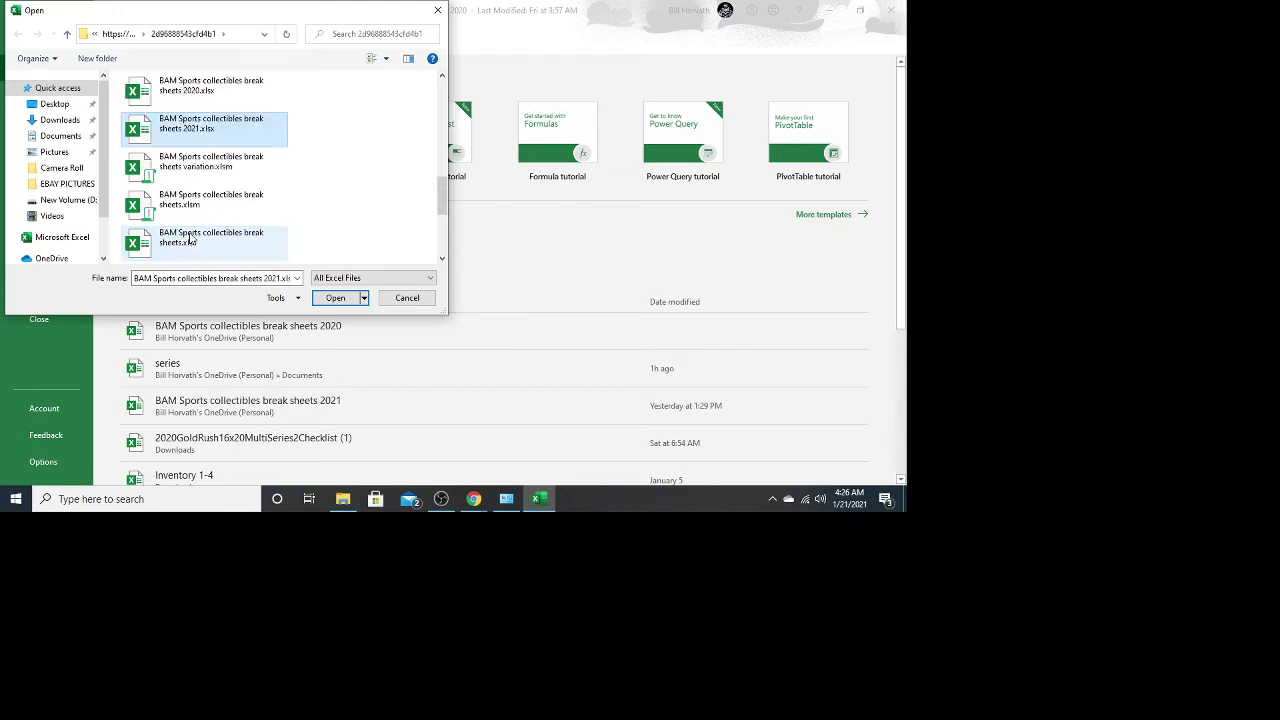
scroll(190, 237, "up", 2)
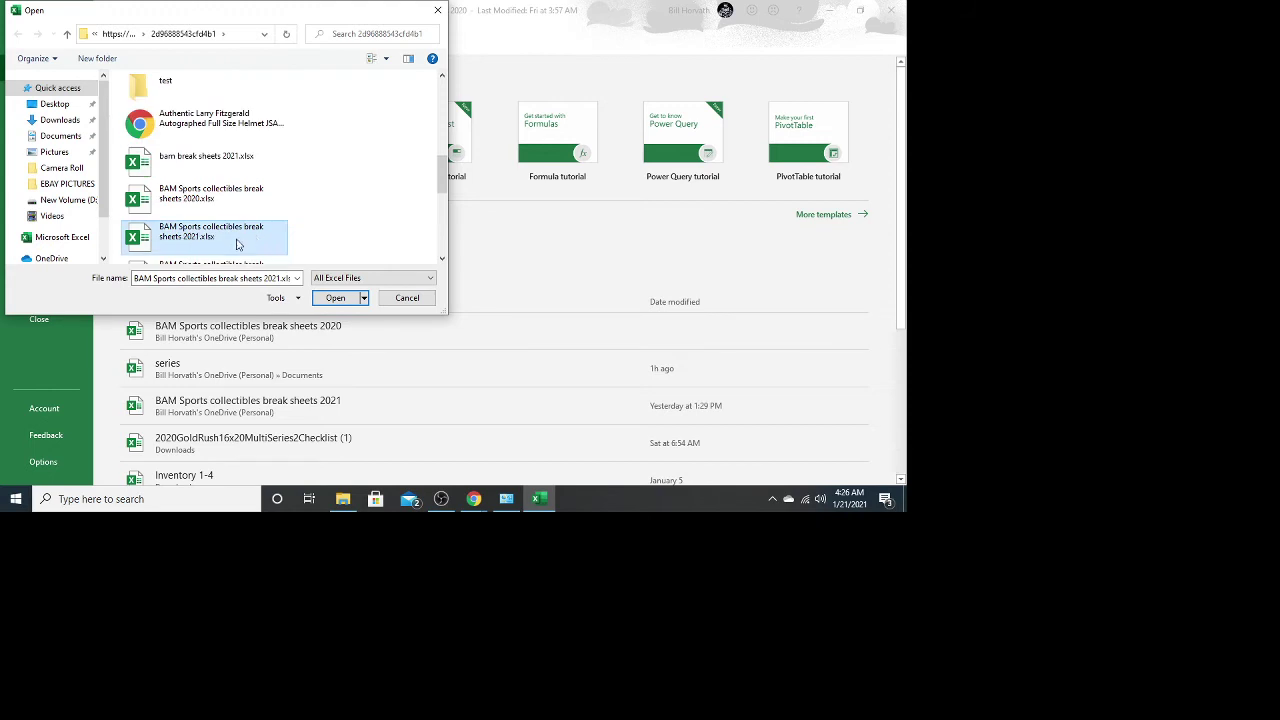
Try to open BAM Sports collectibles break sheets 2021.xlsx from its folder and dismiss the error.
left_click(222, 240)
left_click(212, 244)
right_click(210, 245)
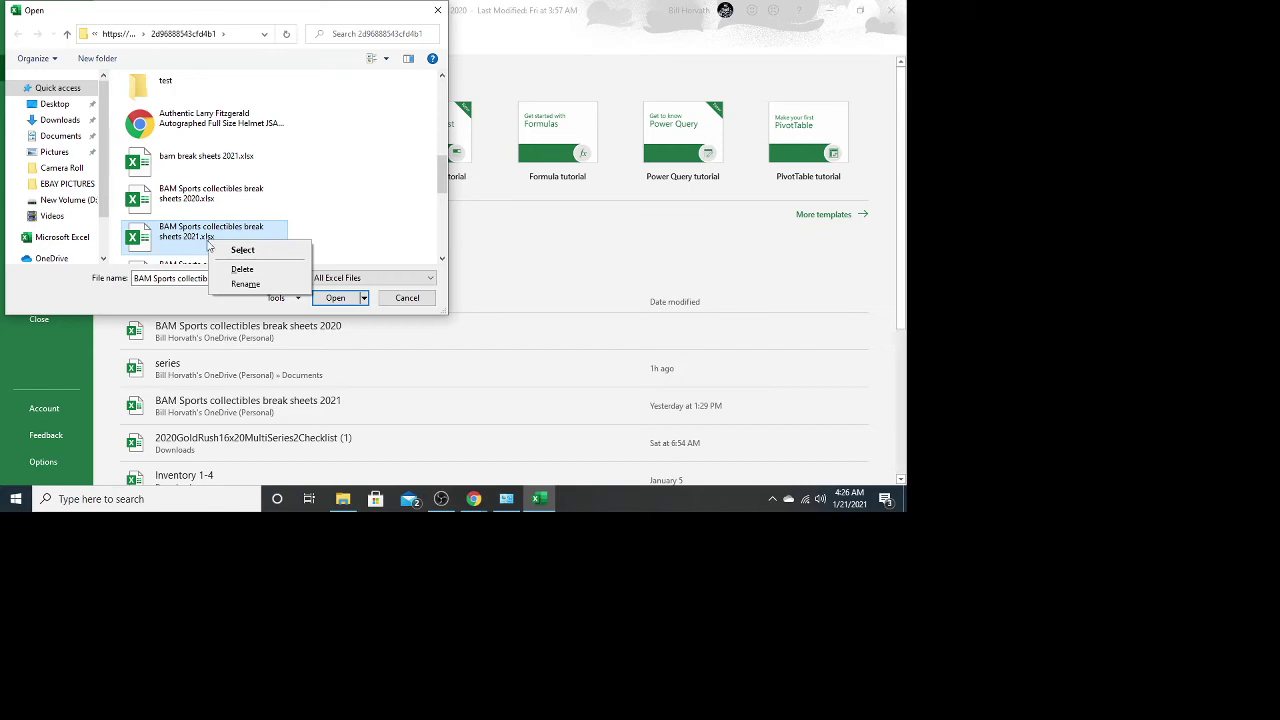
left_click(243, 250)
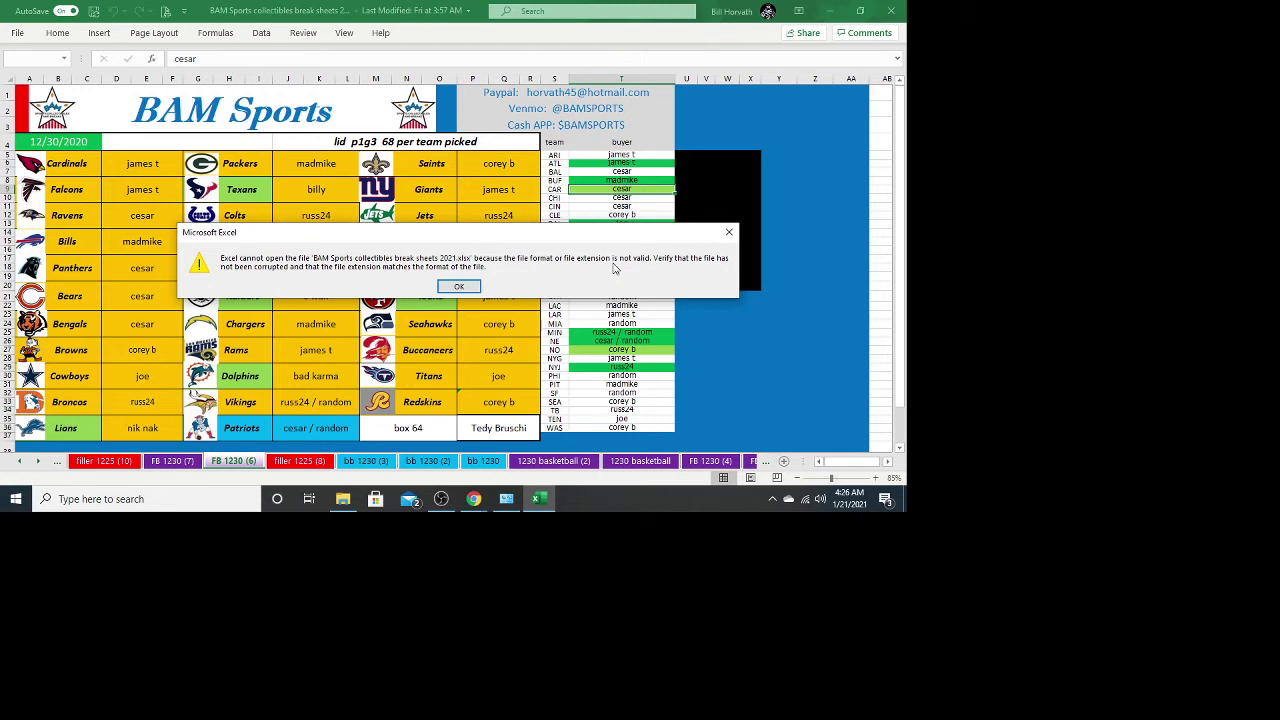
left_click(452, 286)
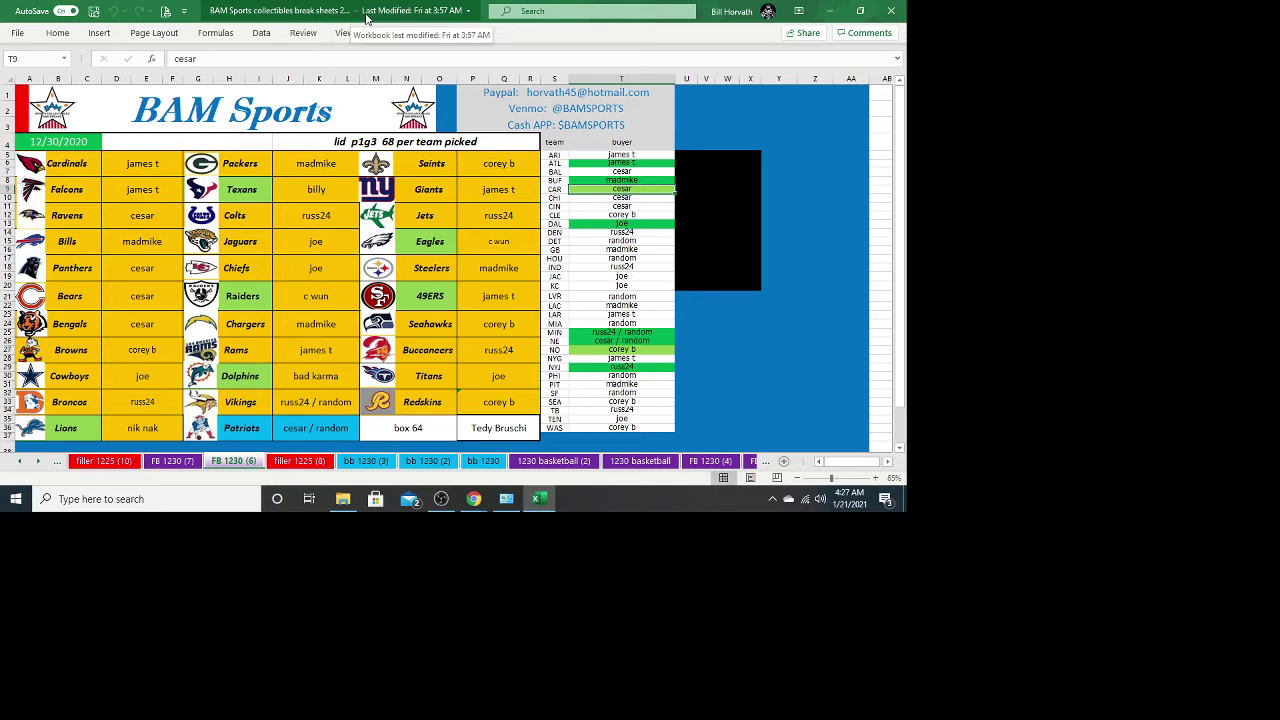
Check the open 2020 workbook's file name and location, and close the workbook and the Programs and Features window.
left_click(305, 11)
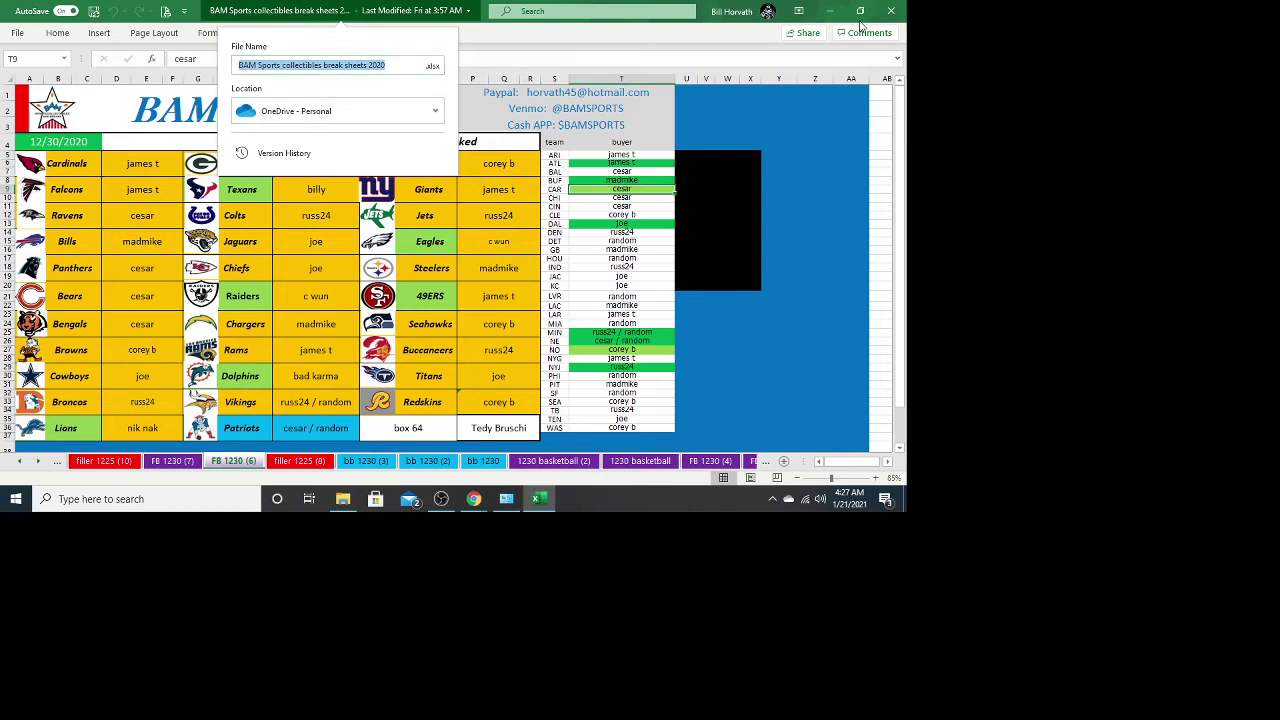
left_click(892, 12)
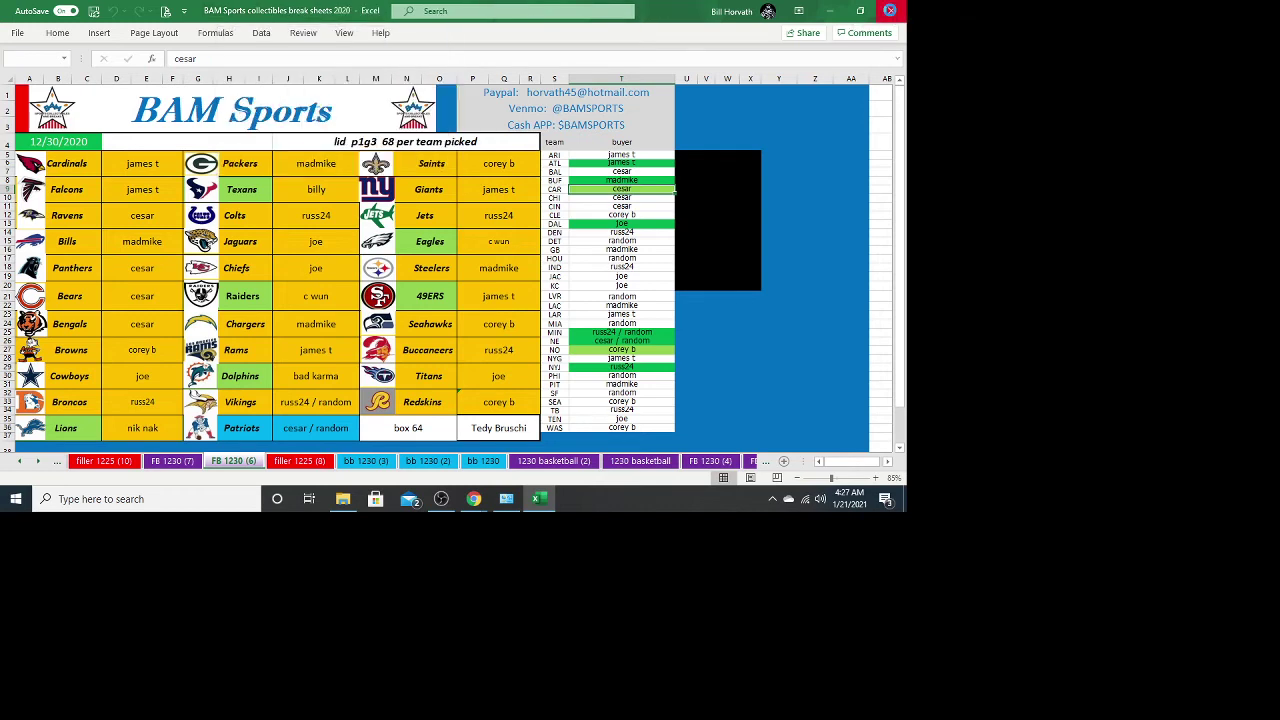
left_click(892, 12)
left_click(892, 12)
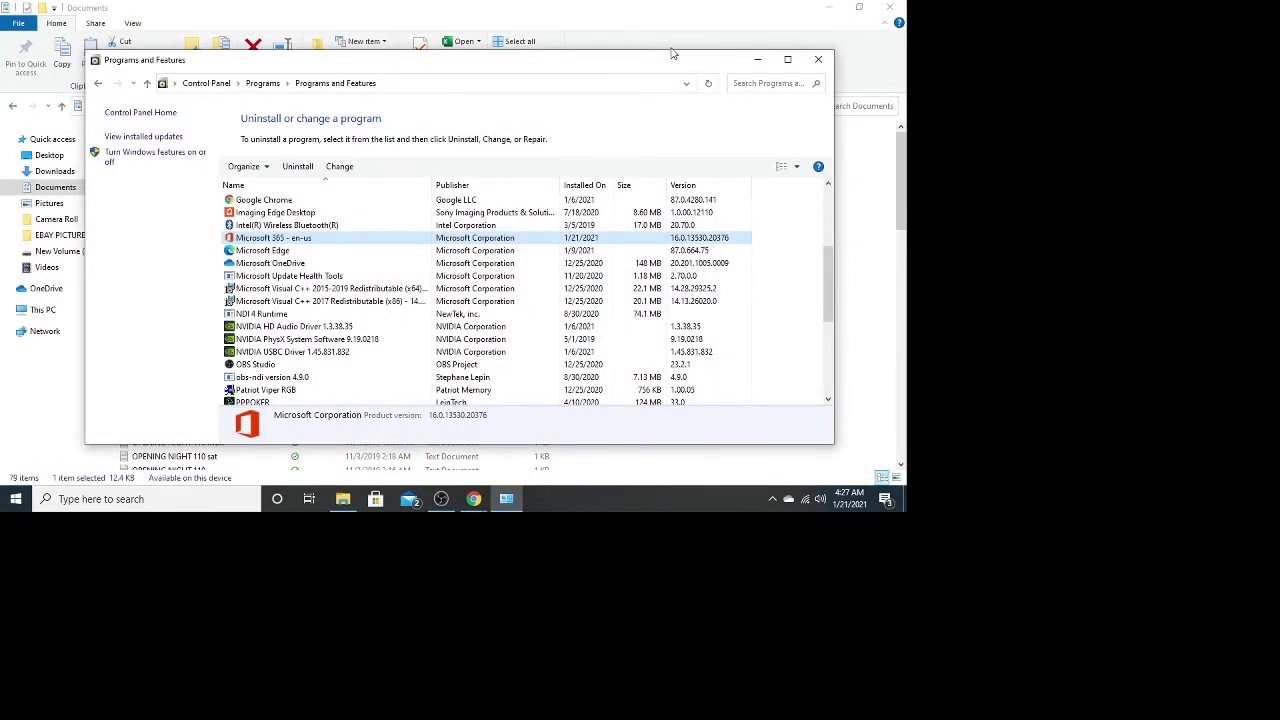
left_click(818, 59)
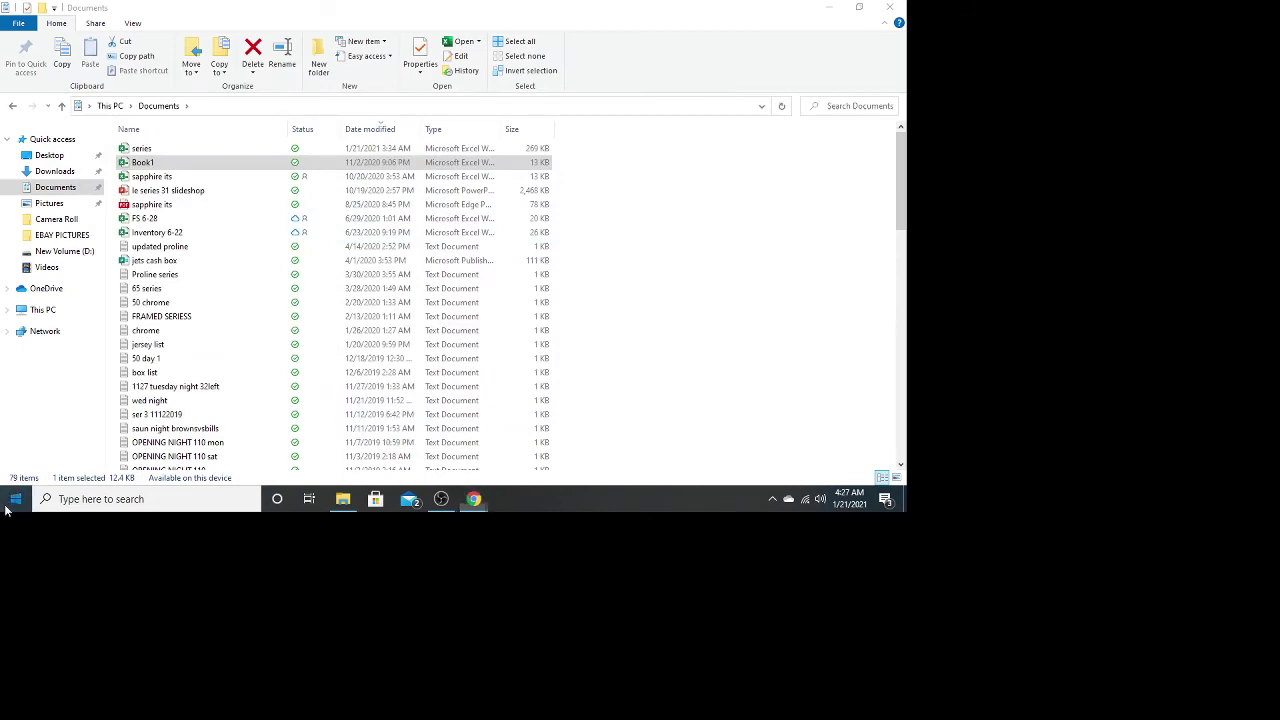
Relaunch Excel, try to open BAM Sports collectibles break sheets 2021 from the recent files and dismiss the error.
left_click(5, 510)
scroll(88, 420, "down", 4)
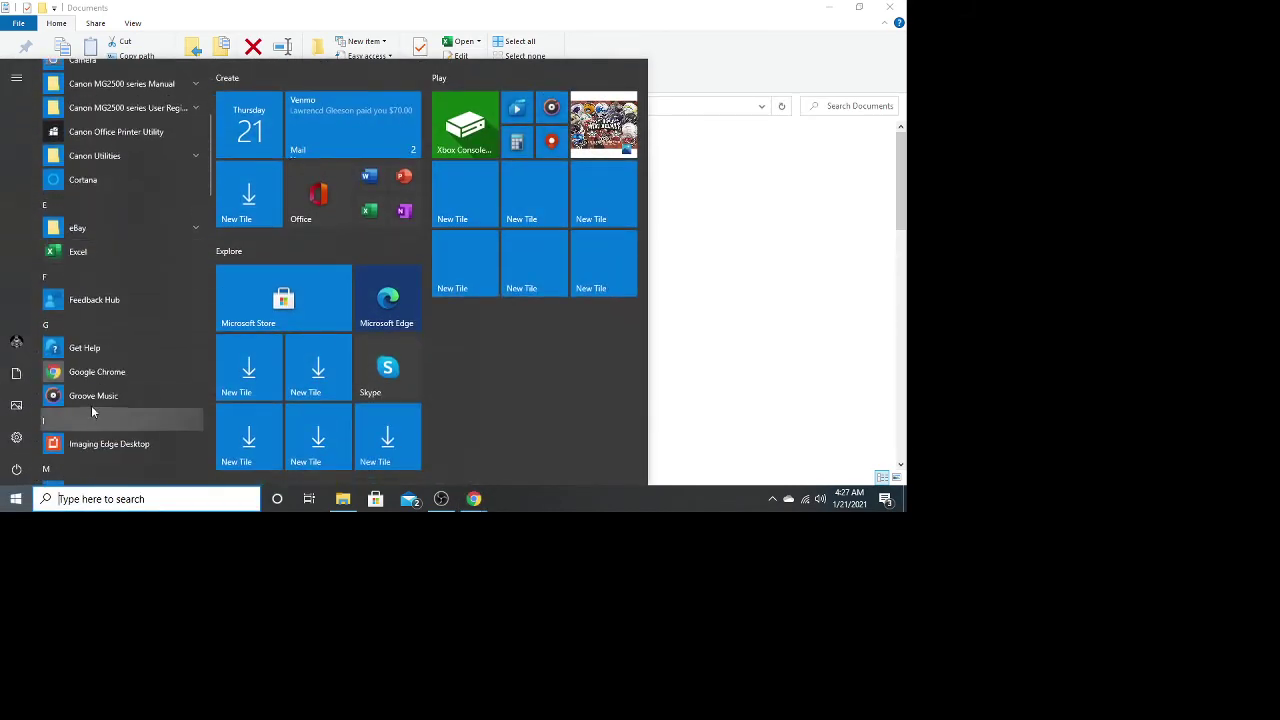
left_click(97, 252)
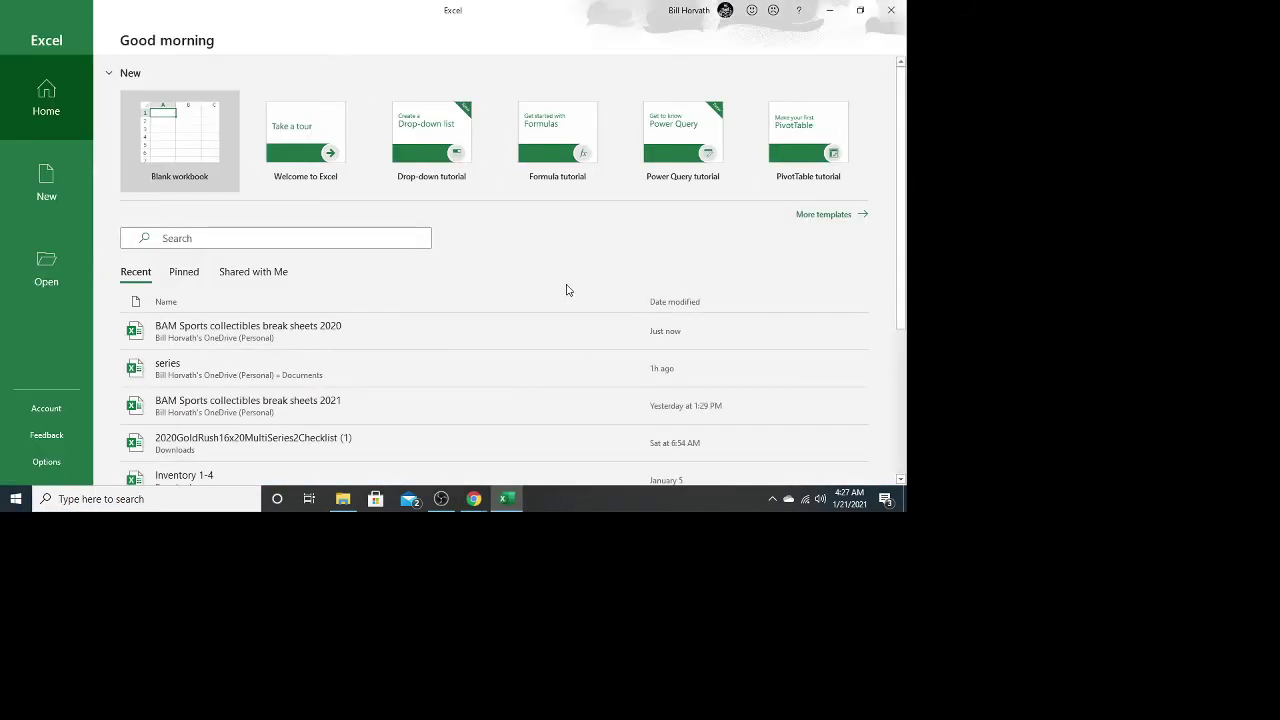
scroll(566, 290, "down", 1)
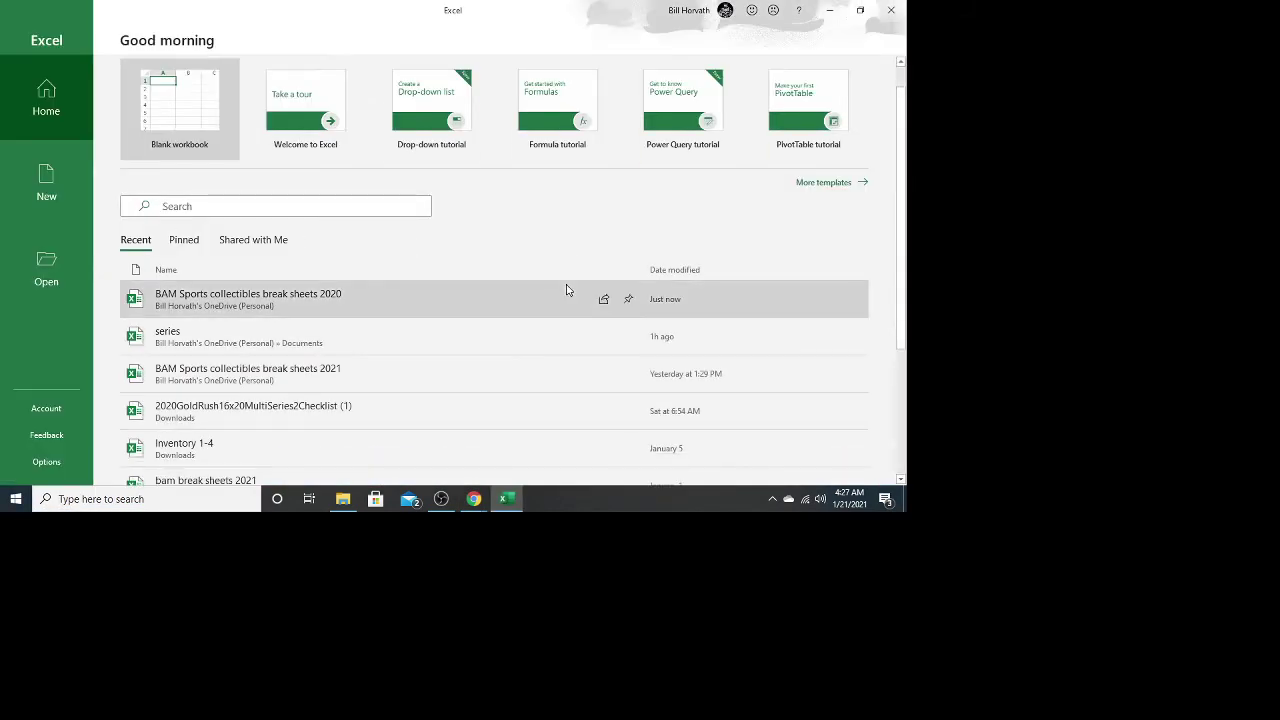
left_click(293, 379)
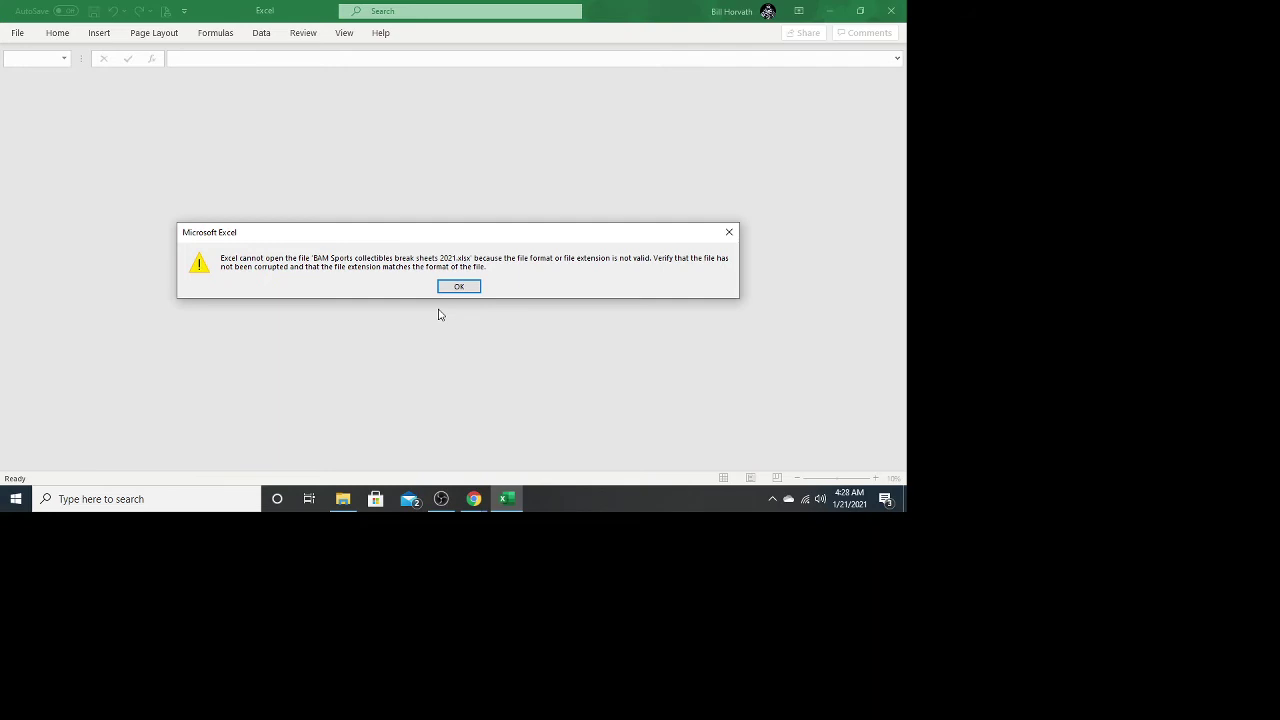
left_click(458, 287)
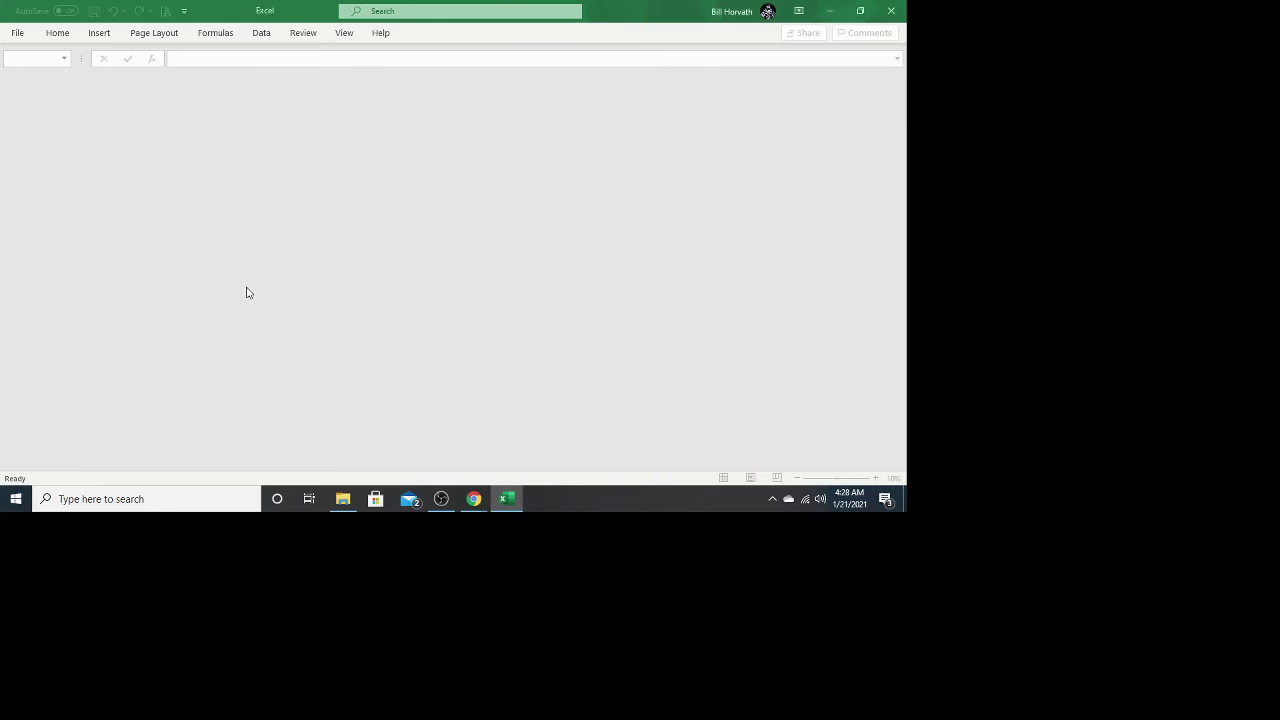
Browse to the 2021 workbook's file location, retry opening BAM Sports collectibles break sheets 2021.xlsx there and dismiss the error.
left_click(16, 33)
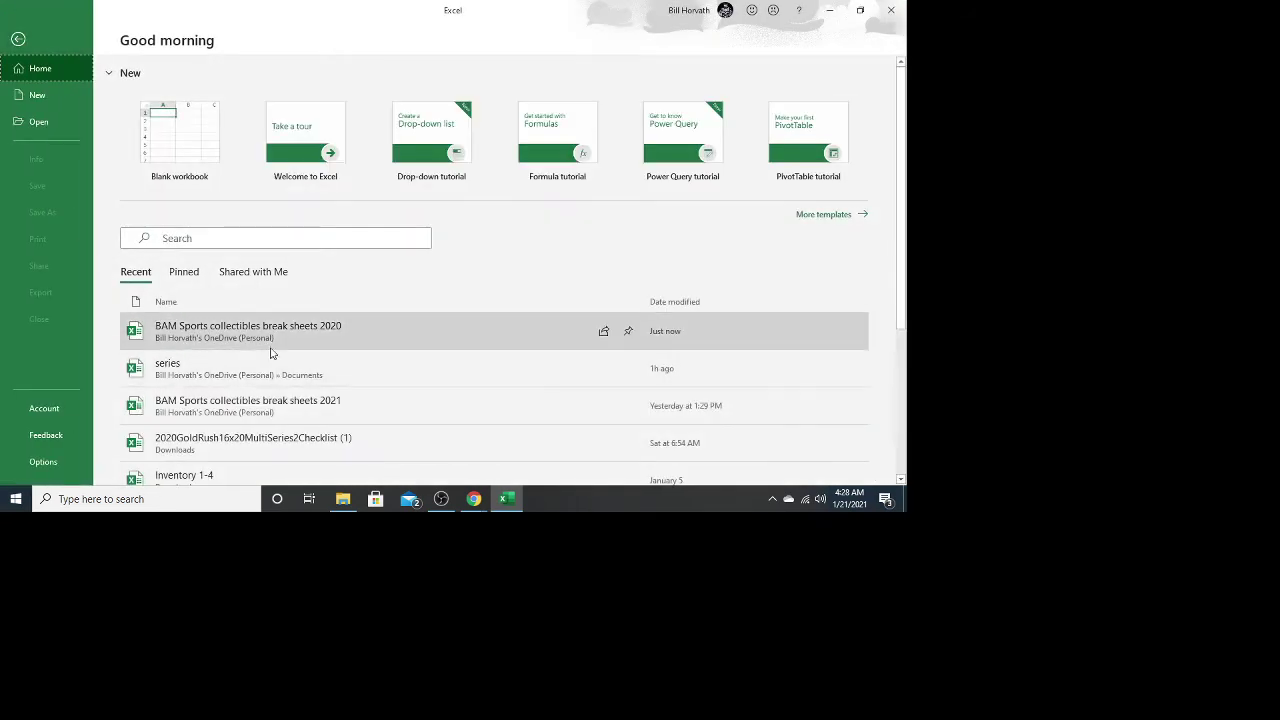
right_click(249, 407)
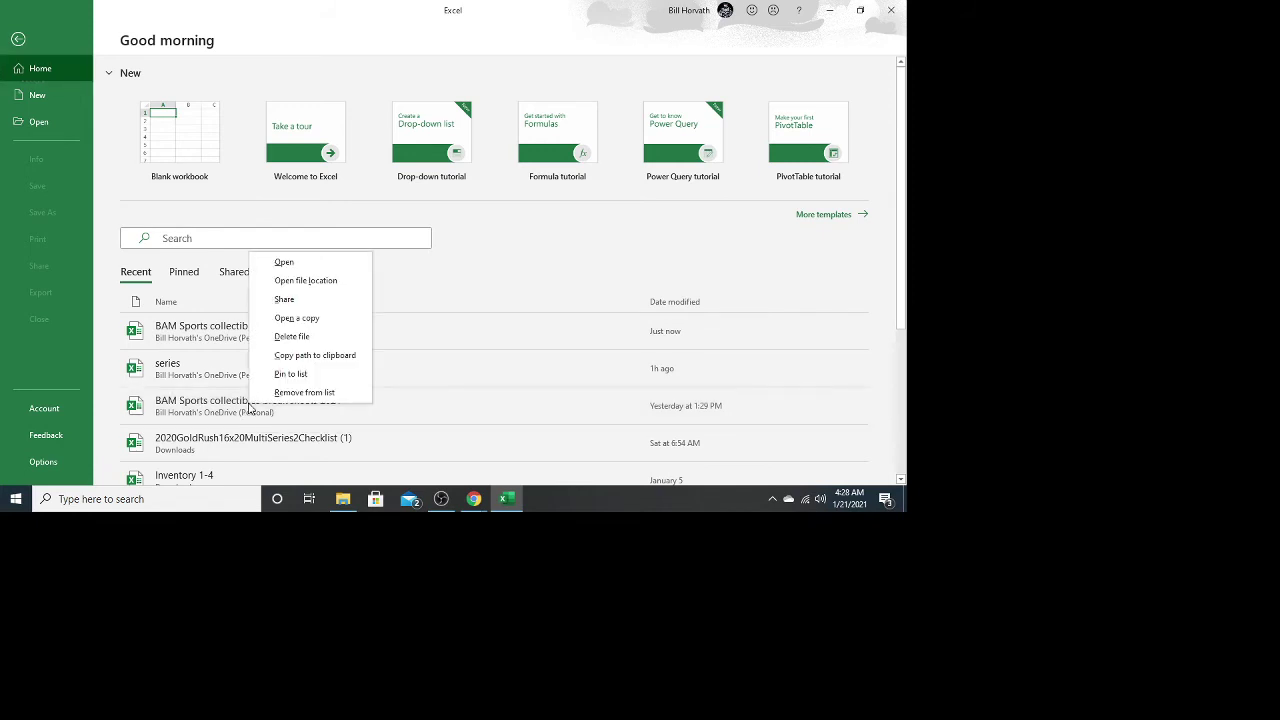
left_click(308, 282)
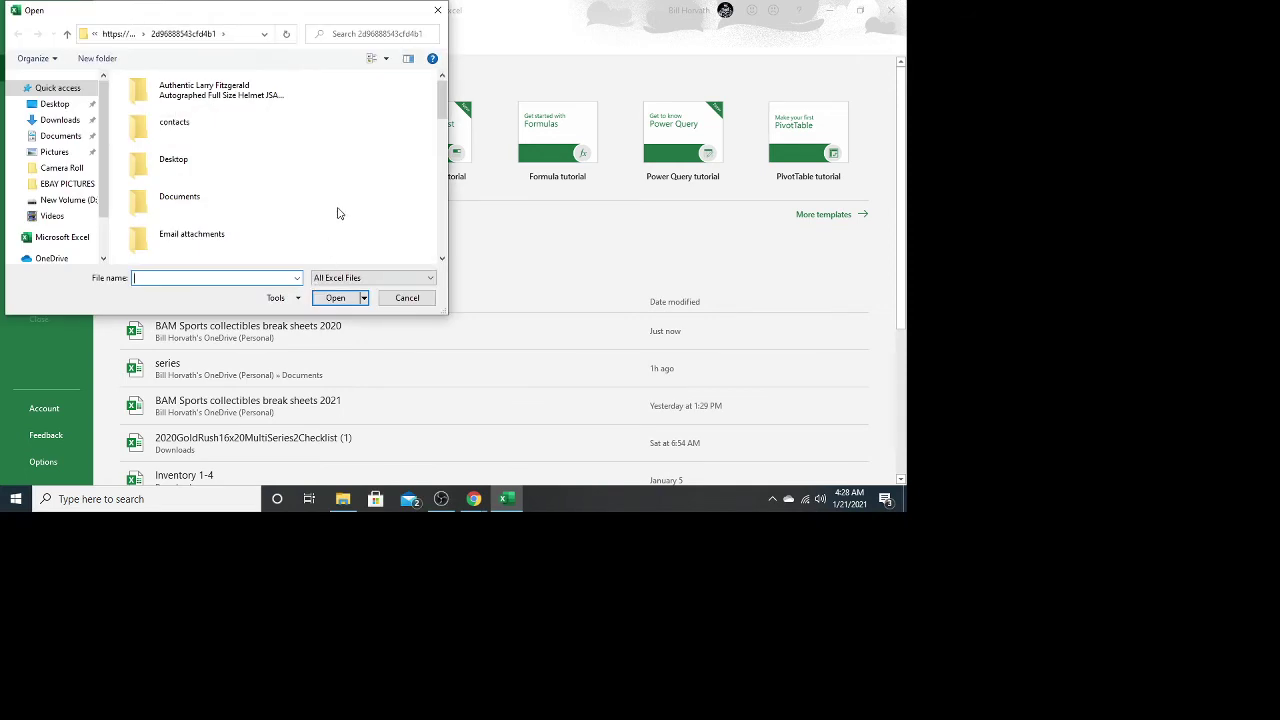
scroll(107, 170, "down", 2)
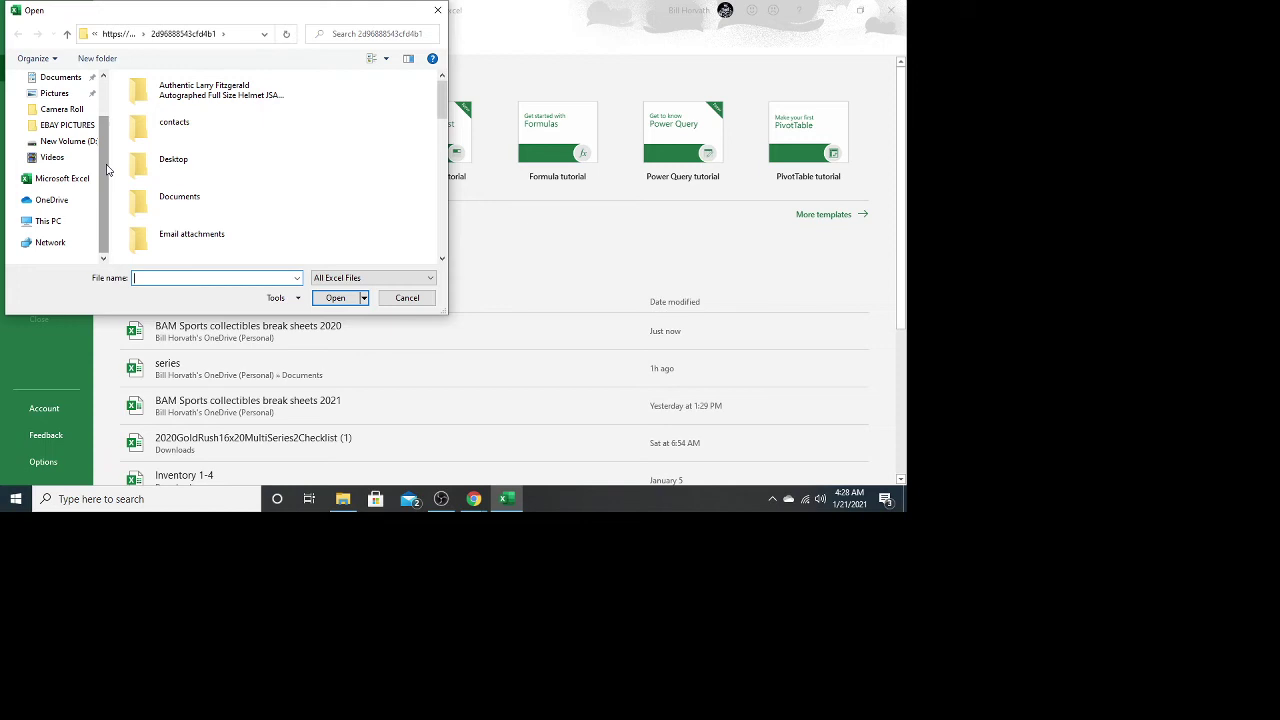
right_click(54, 184)
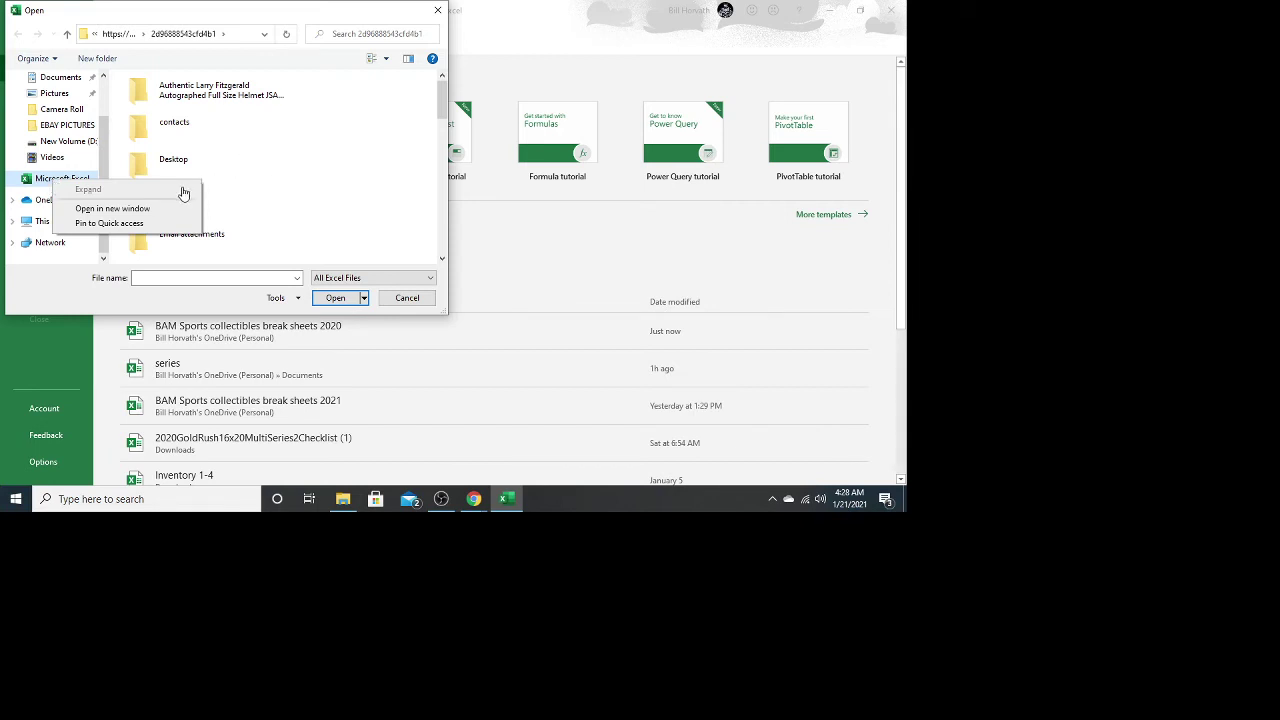
left_click(322, 190)
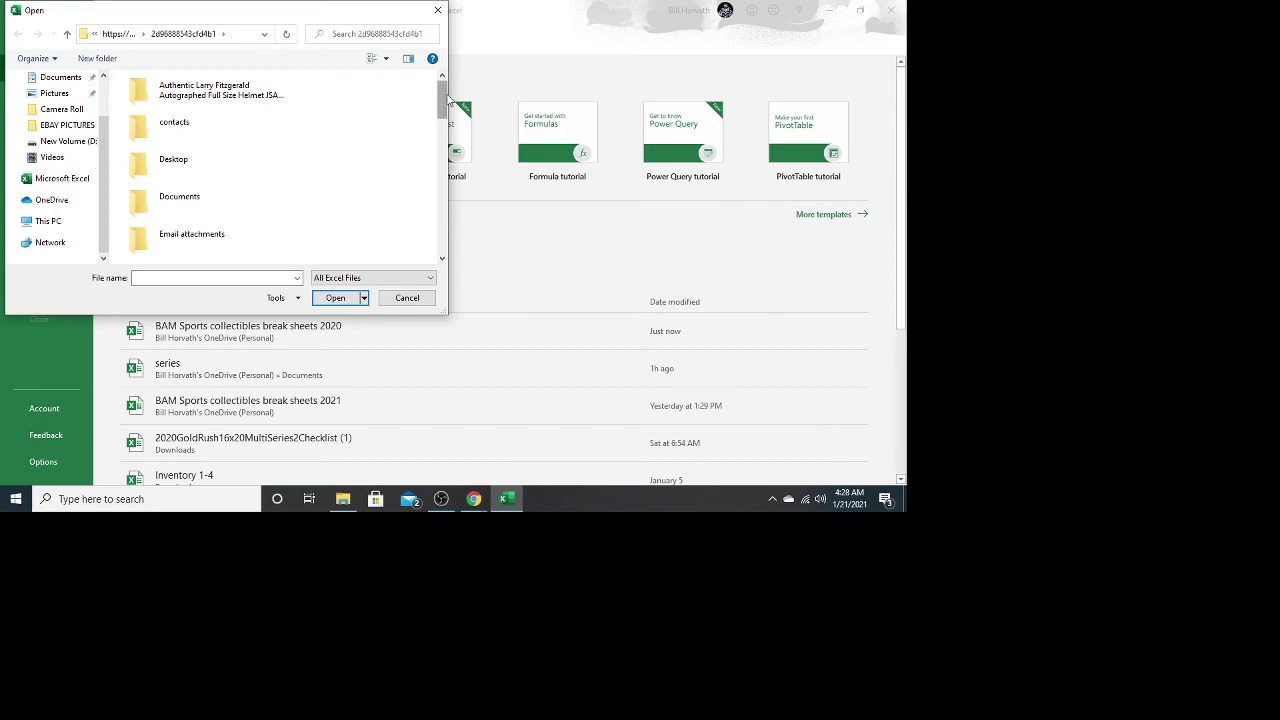
left_click_drag(443, 108, 441, 186)
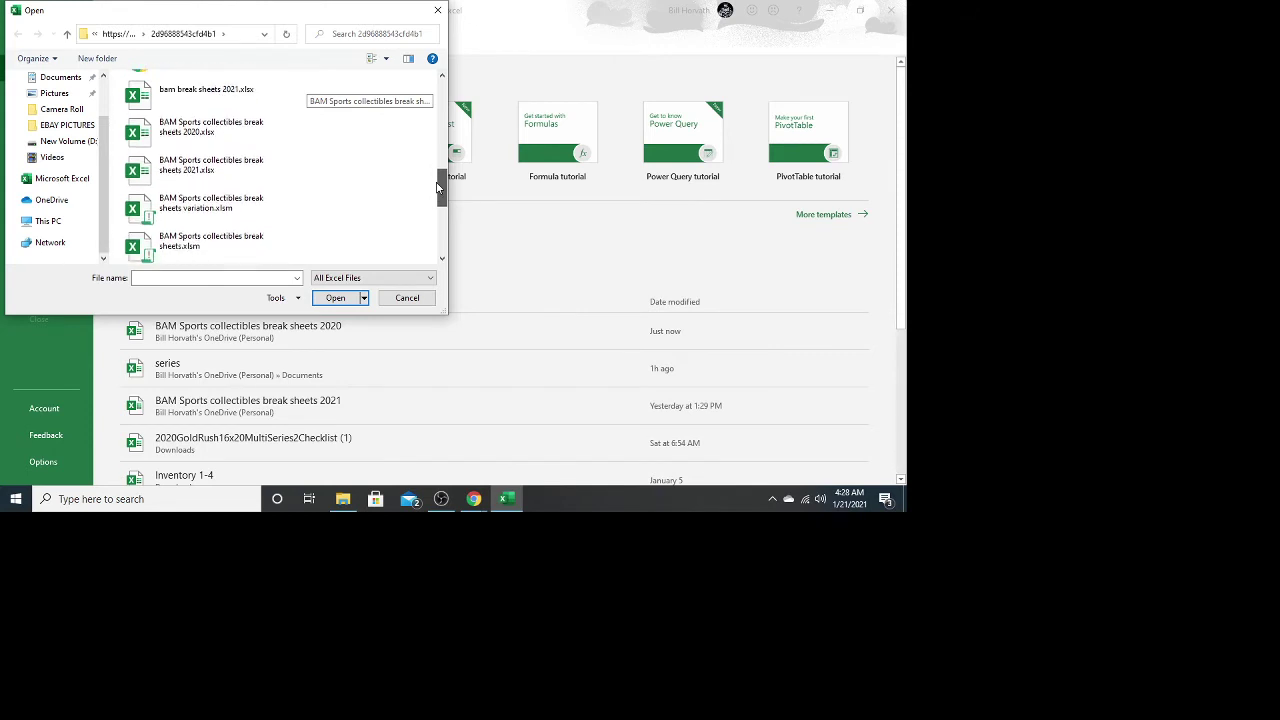
right_click(208, 171)
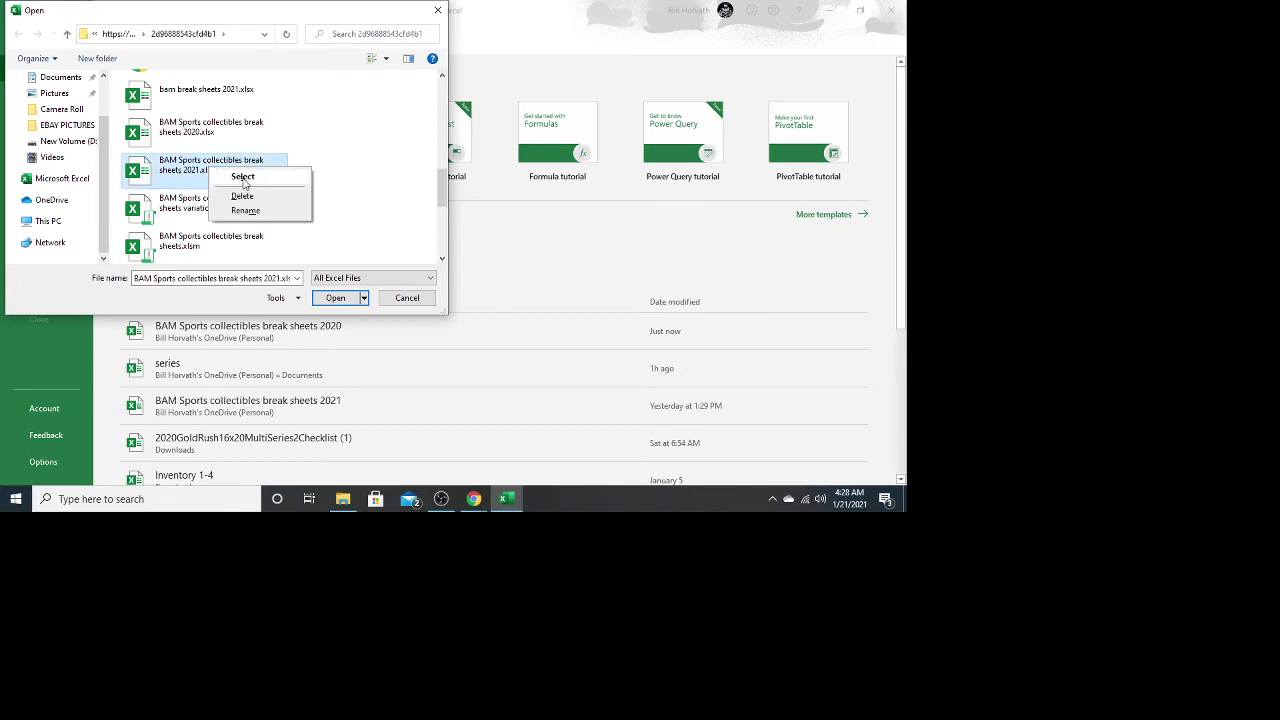
left_click(243, 178)
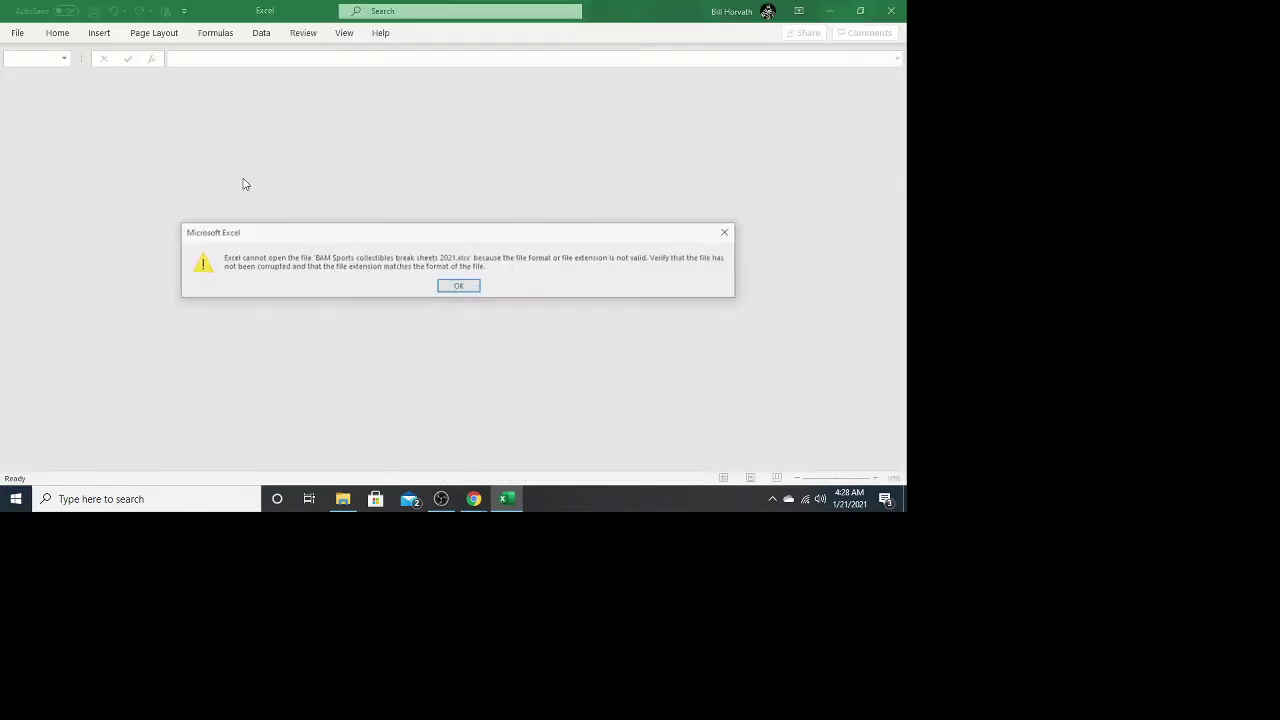
left_click(459, 287)
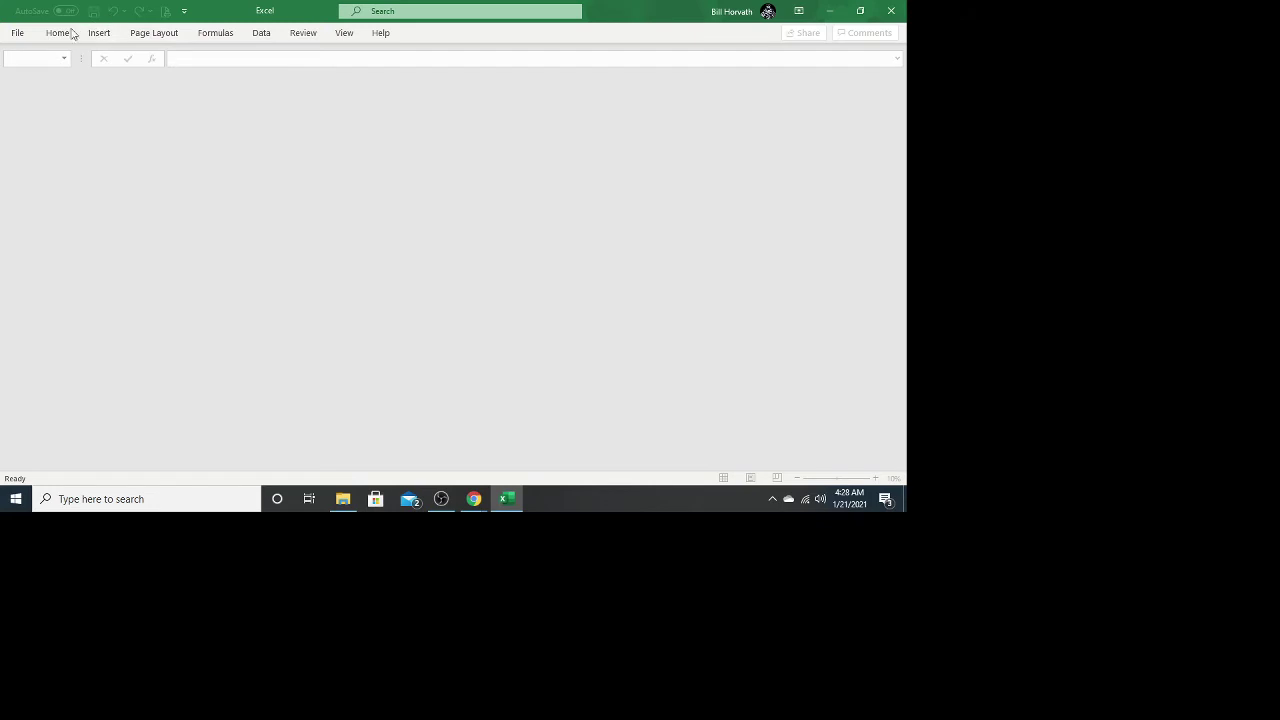
Open the file location of BAM Sports collectibles break sheets 2021 from the recent files and find the workbook in that folder.
left_click(20, 34)
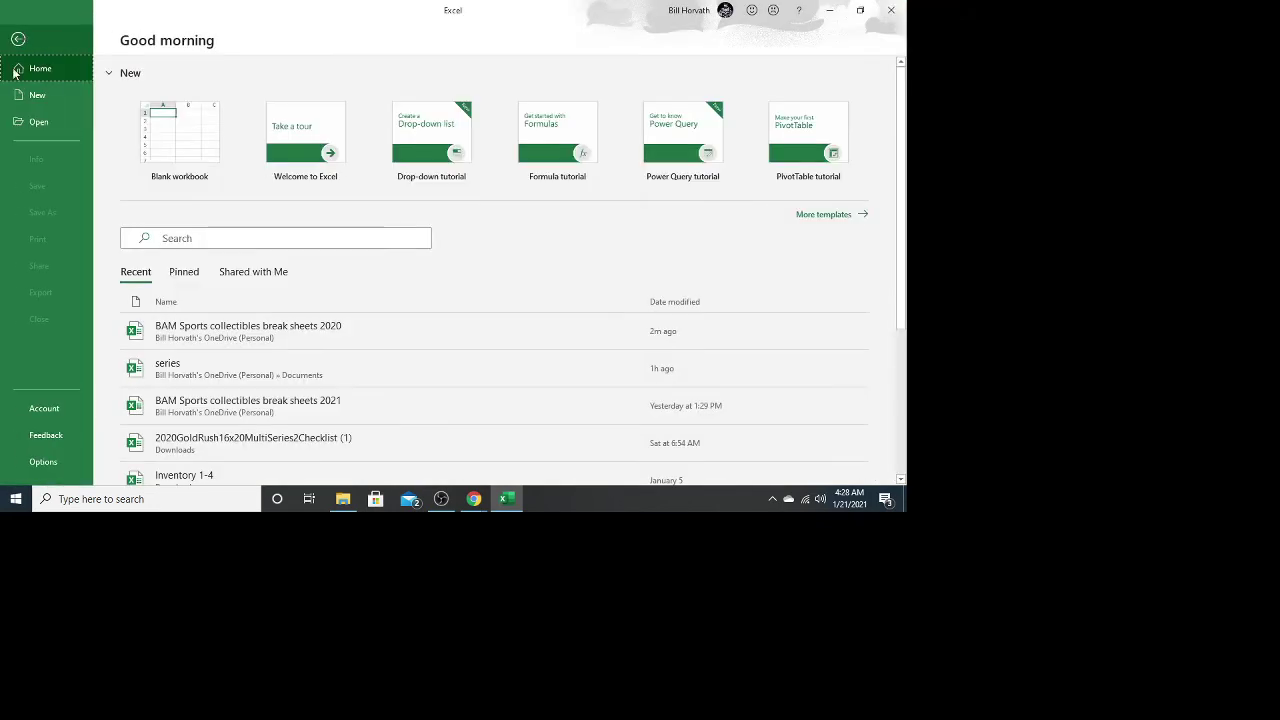
scroll(327, 337, "down", 1)
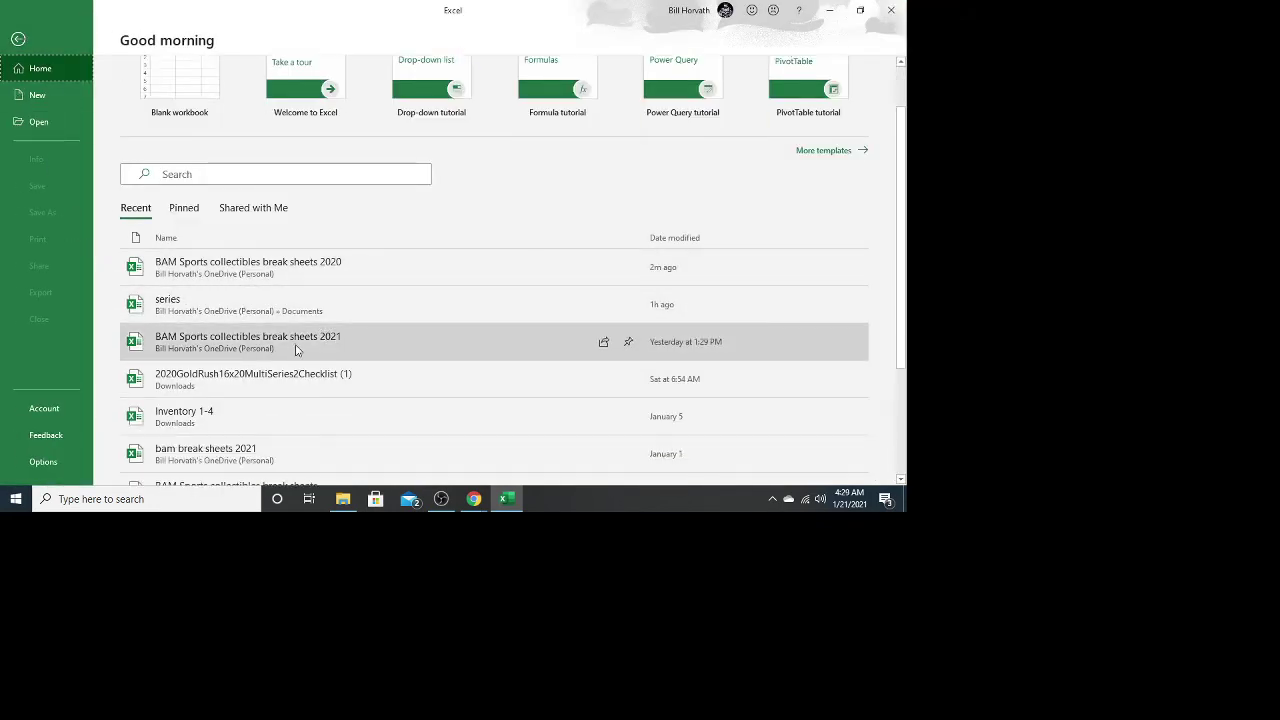
right_click(307, 344)
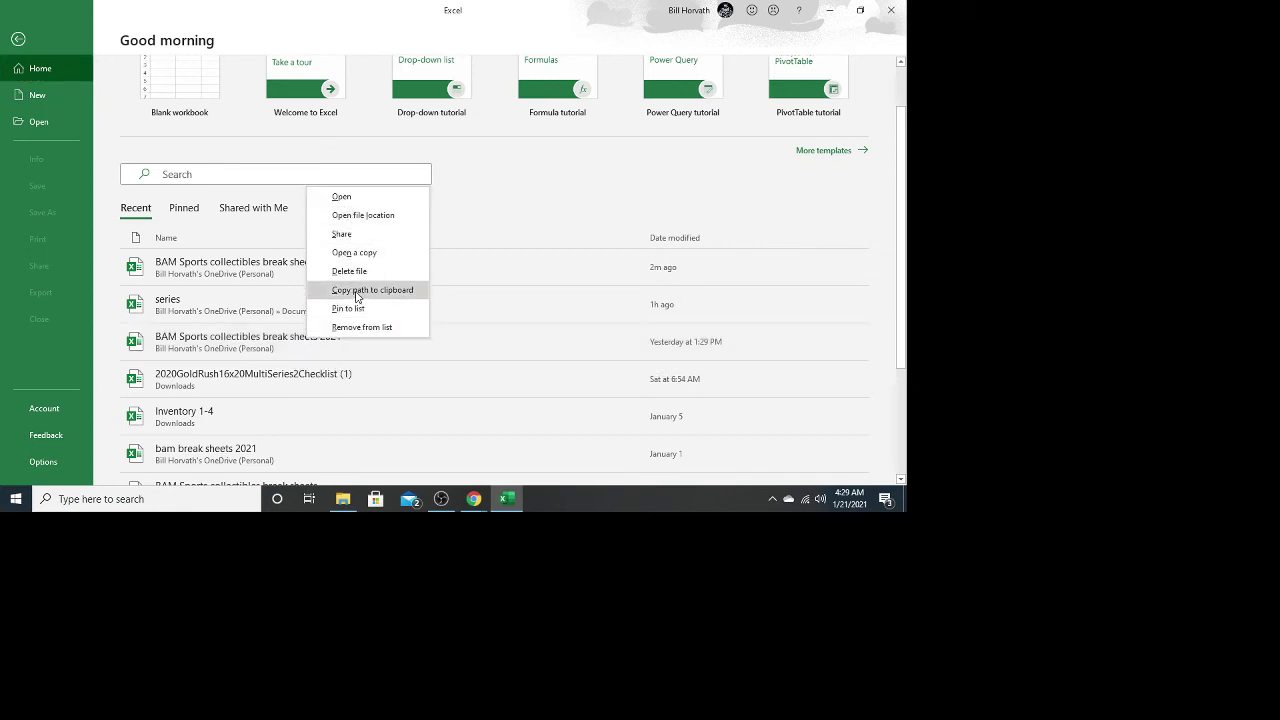
left_click(354, 219)
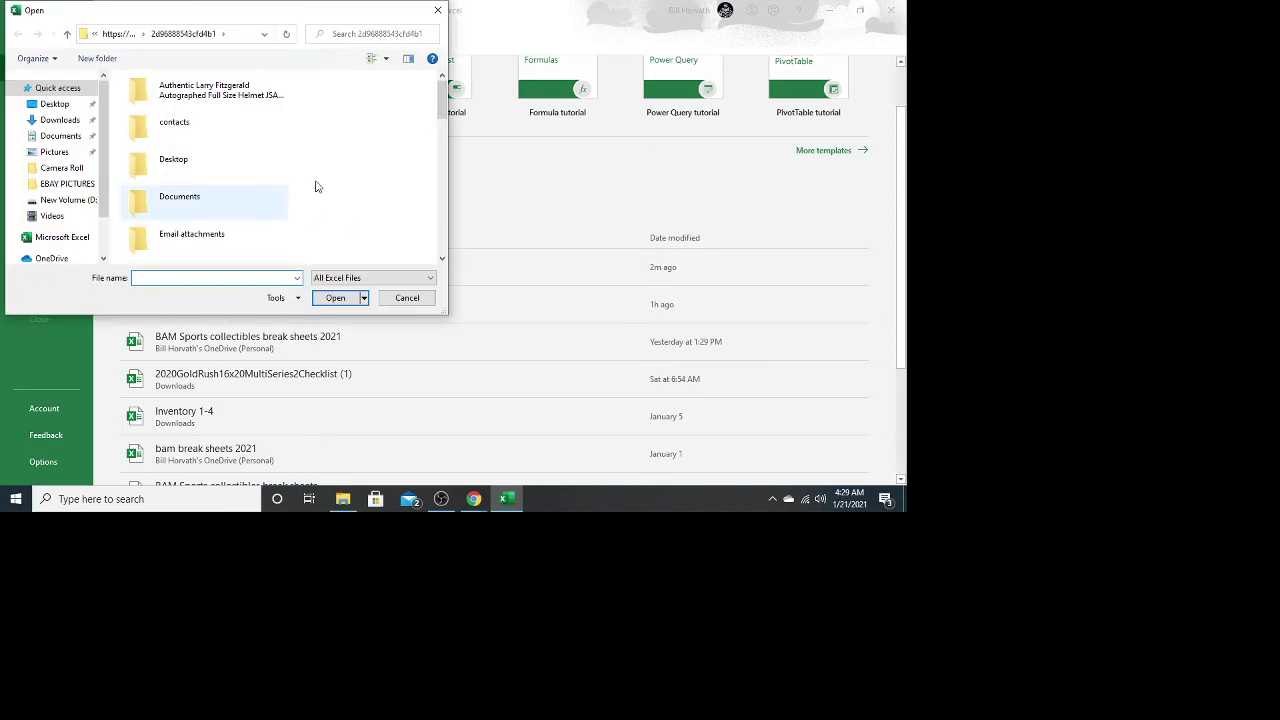
scroll(394, 172, "down", 5)
scroll(396, 175, "up", 3)
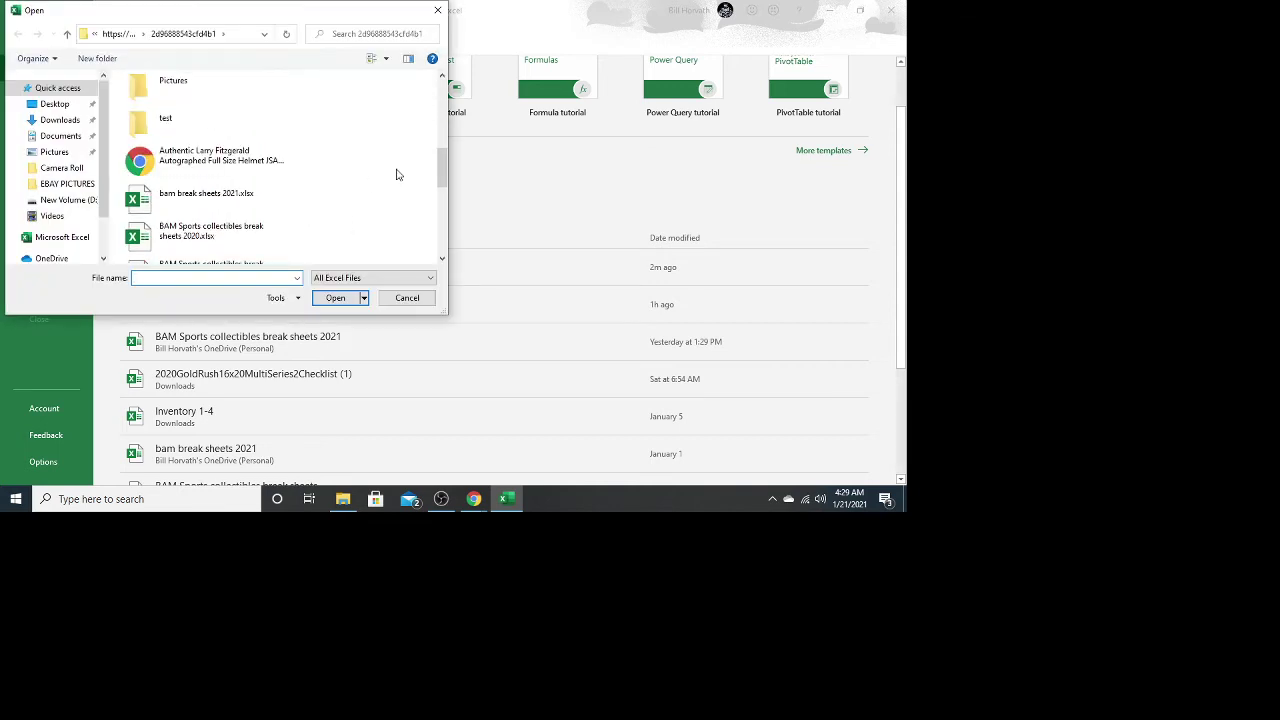
left_click(232, 233)
right_click(232, 233)
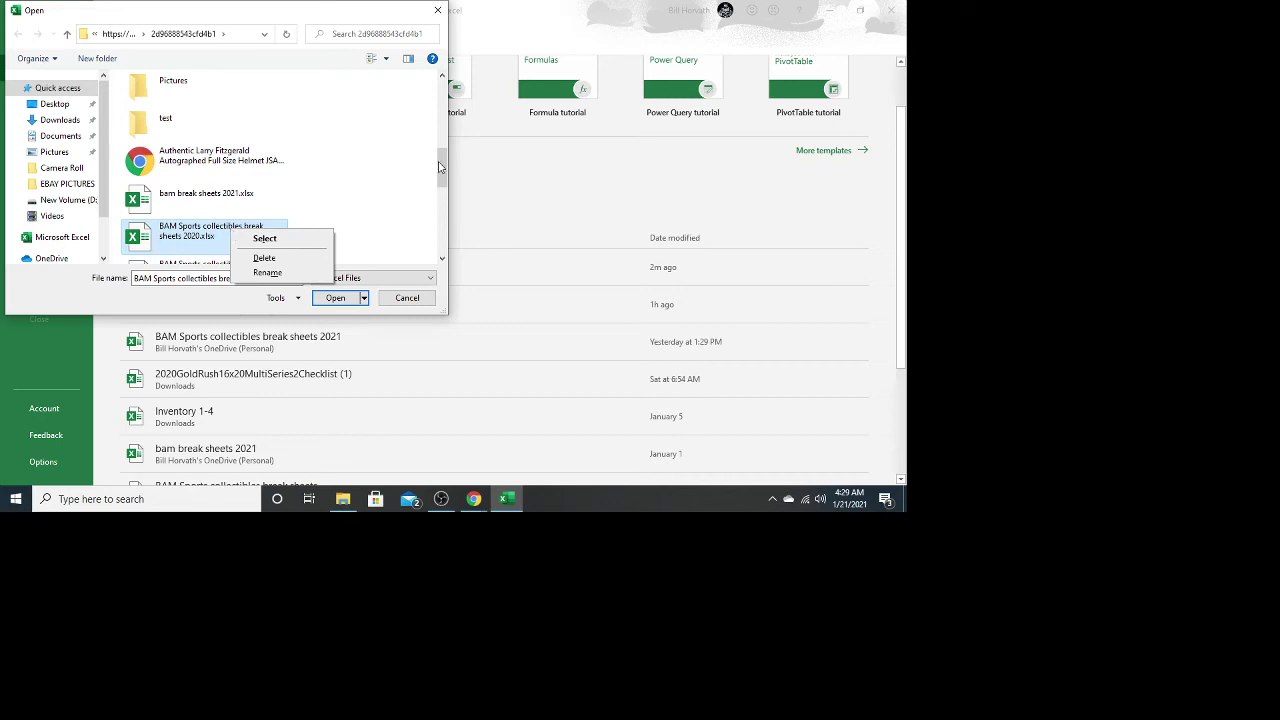
key("Escape")
left_click_drag(440, 168, 438, 190)
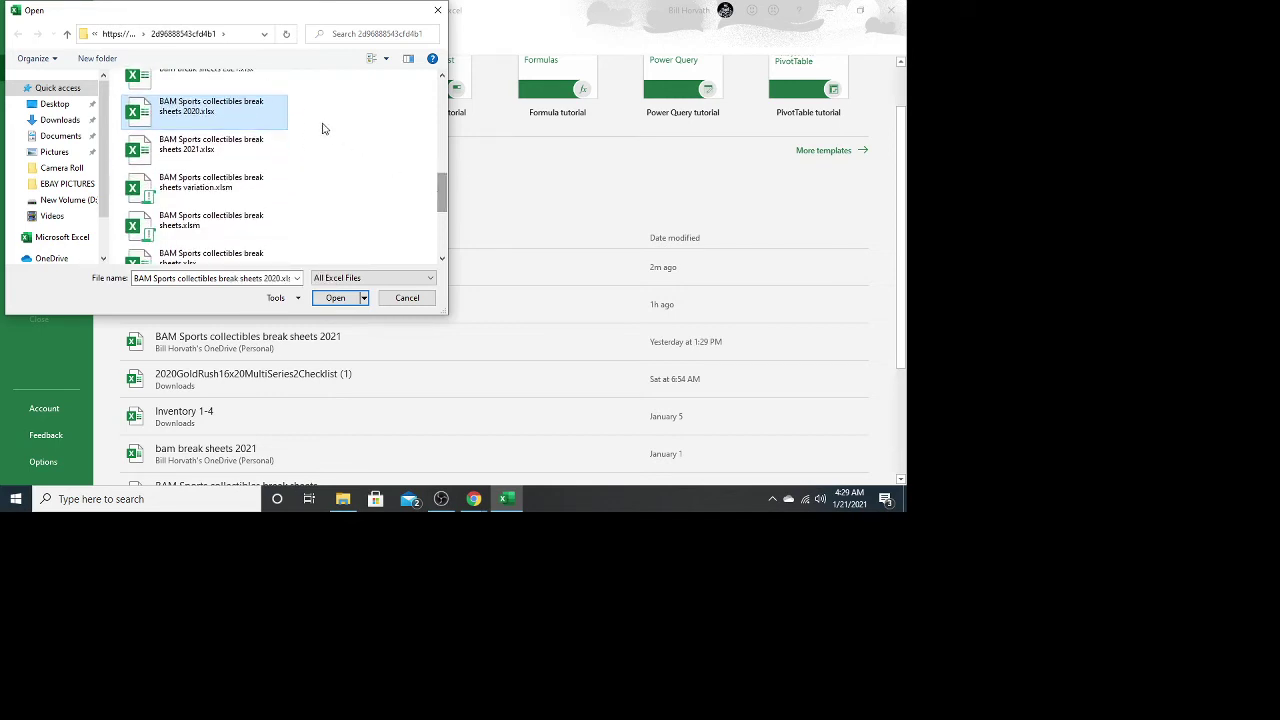
Check the file options of BAM Sports collectibles break sheets 2021.xlsx for a repair command, try to open it and dismiss the error.
left_click(232, 144)
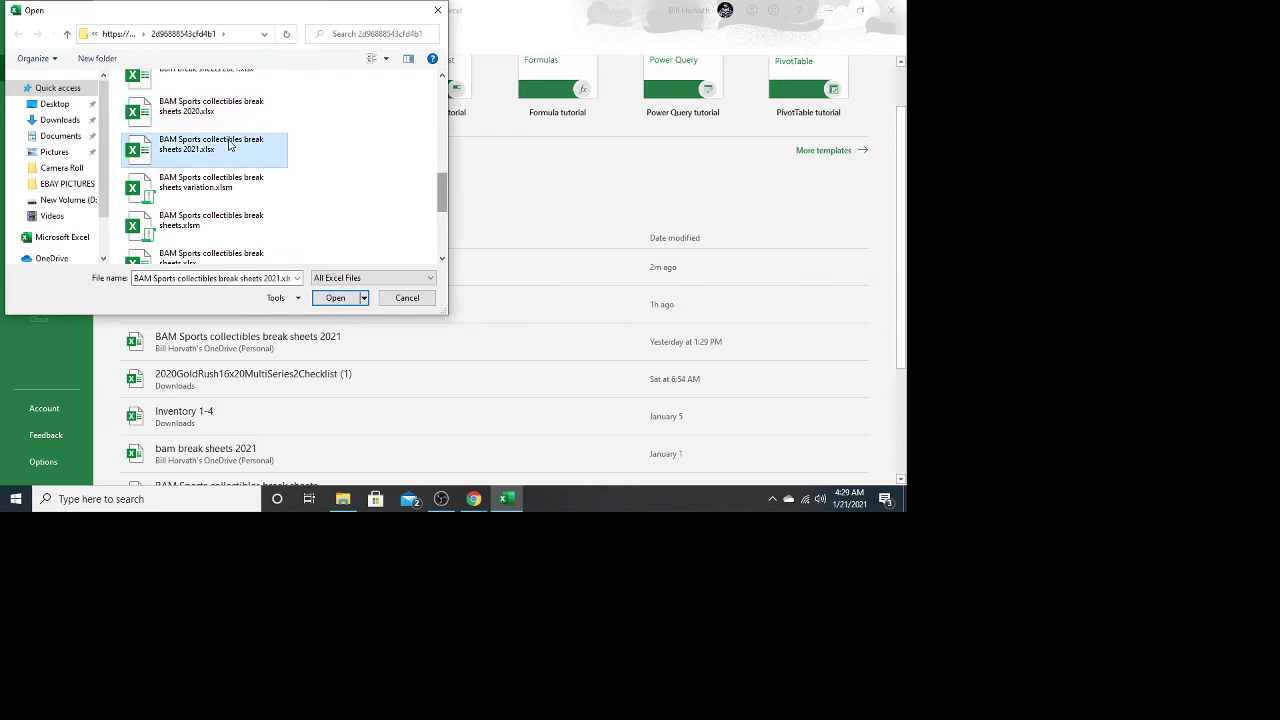
right_click(228, 146)
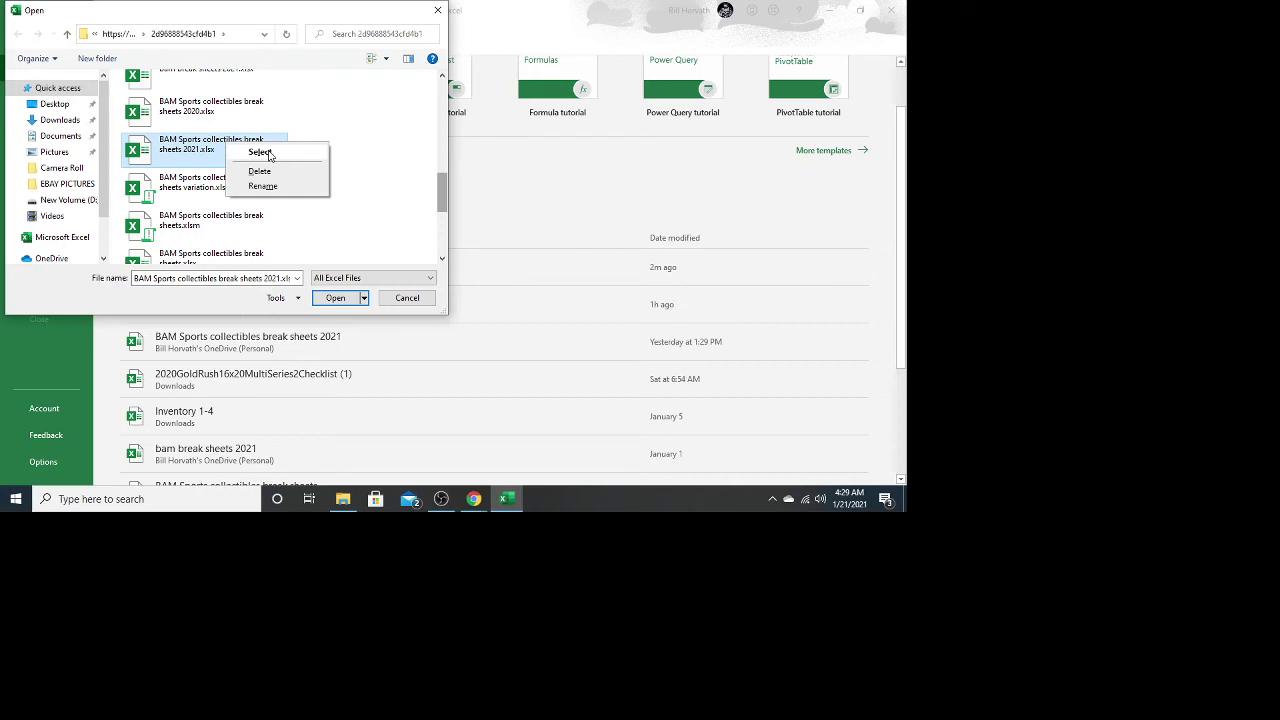
right_click(205, 150)
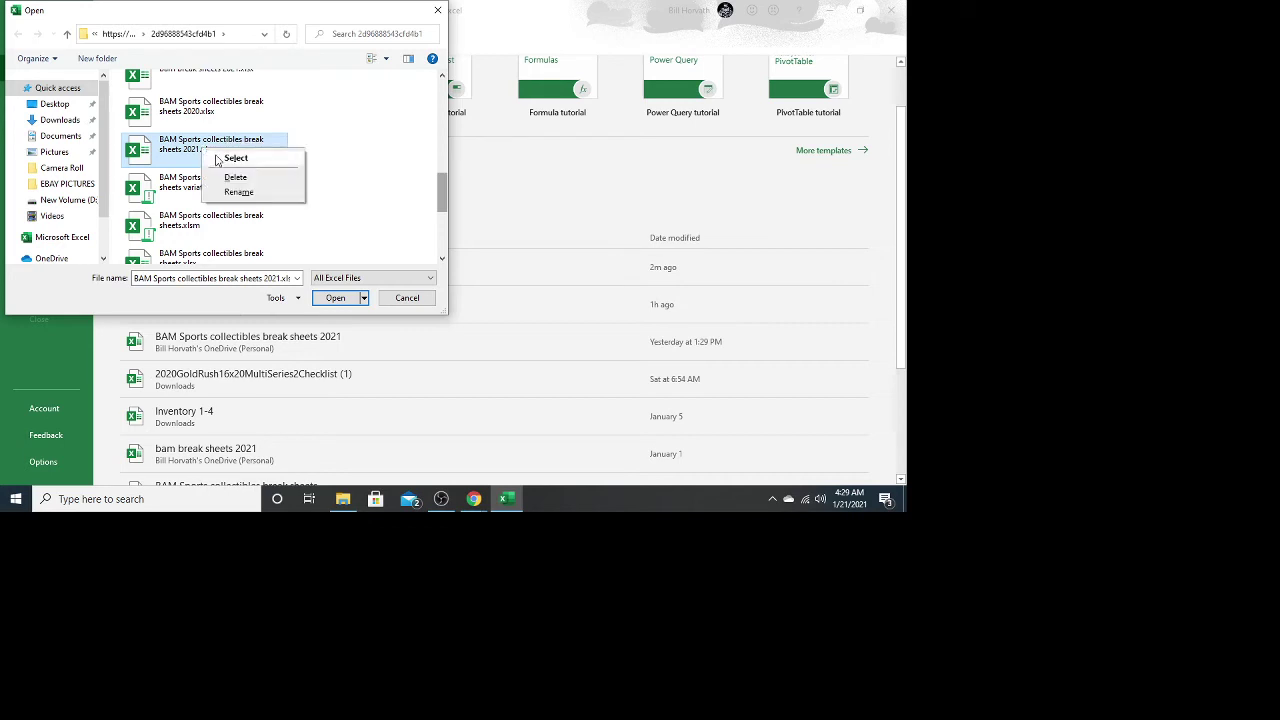
left_click(366, 149)
right_click(271, 152)
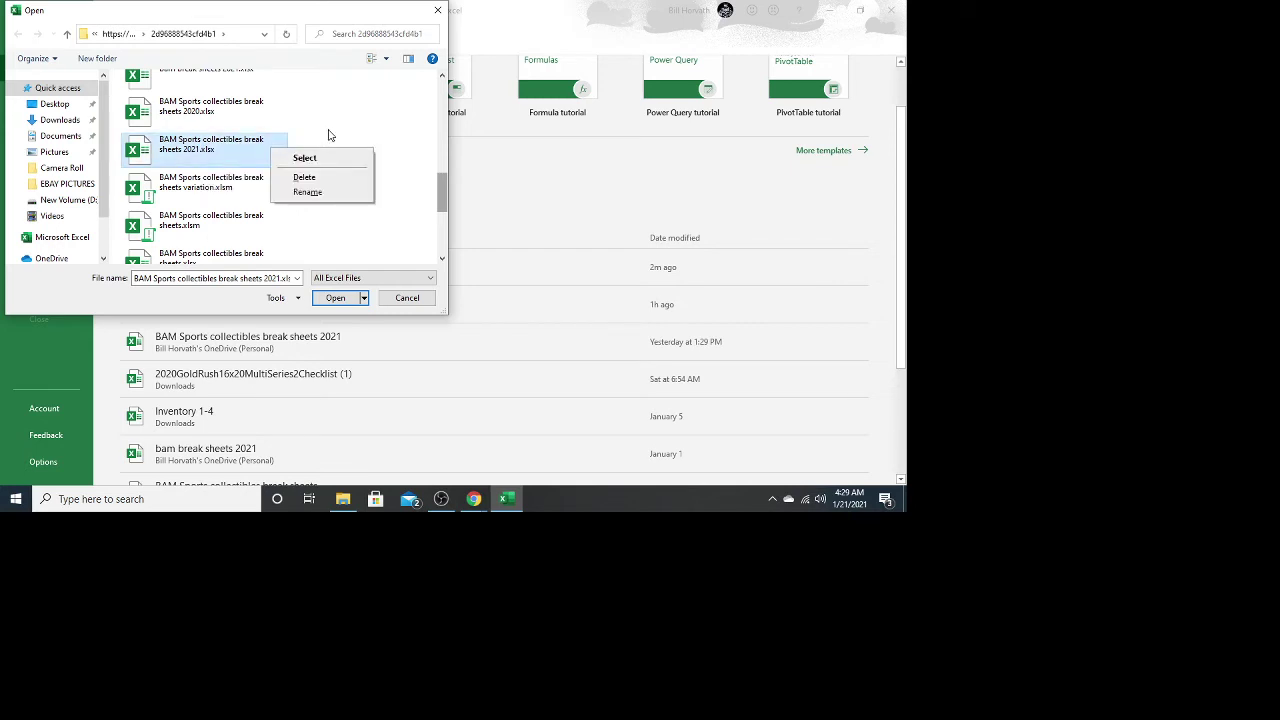
left_click(360, 131)
left_click(238, 143)
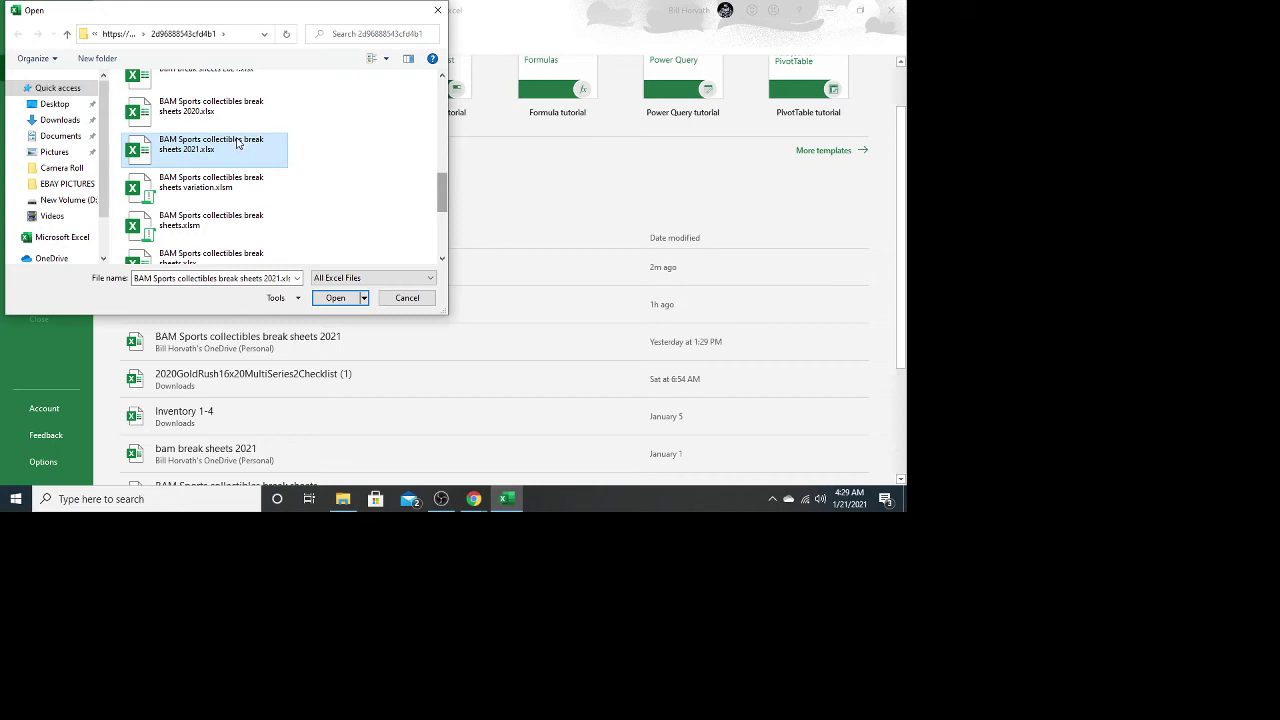
right_click(238, 143)
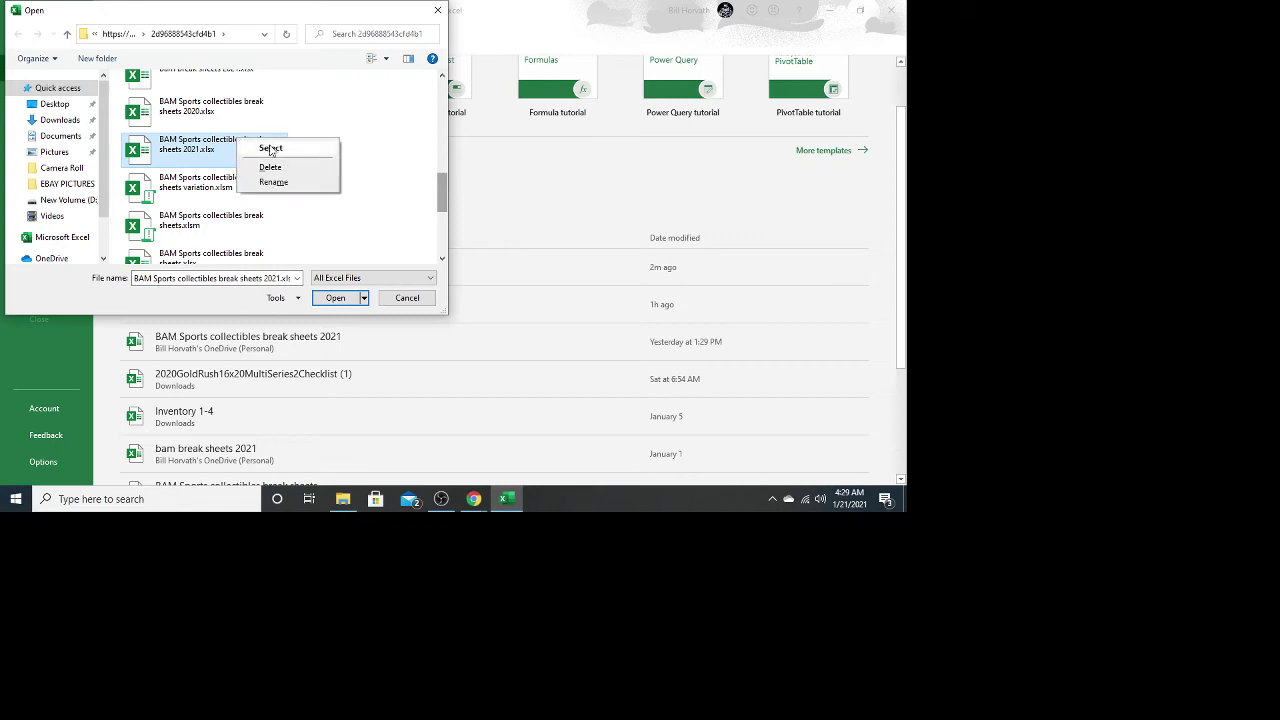
left_click(270, 149)
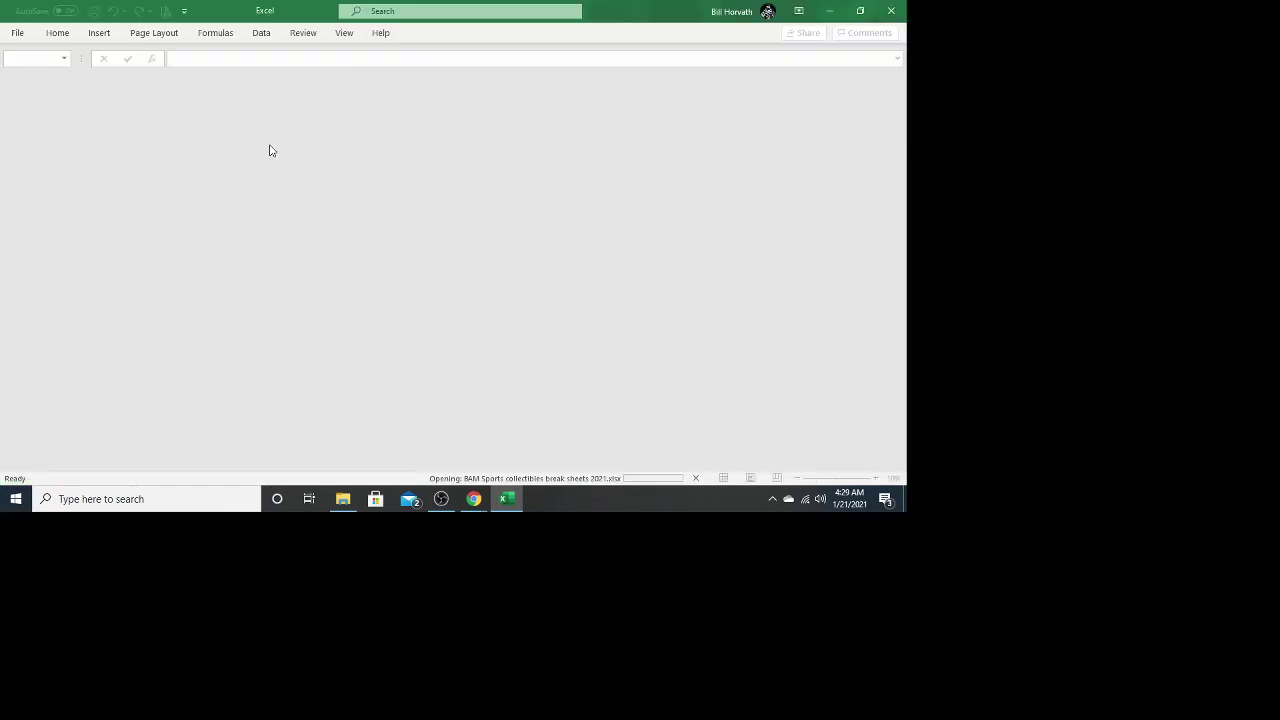
left_click(459, 286)
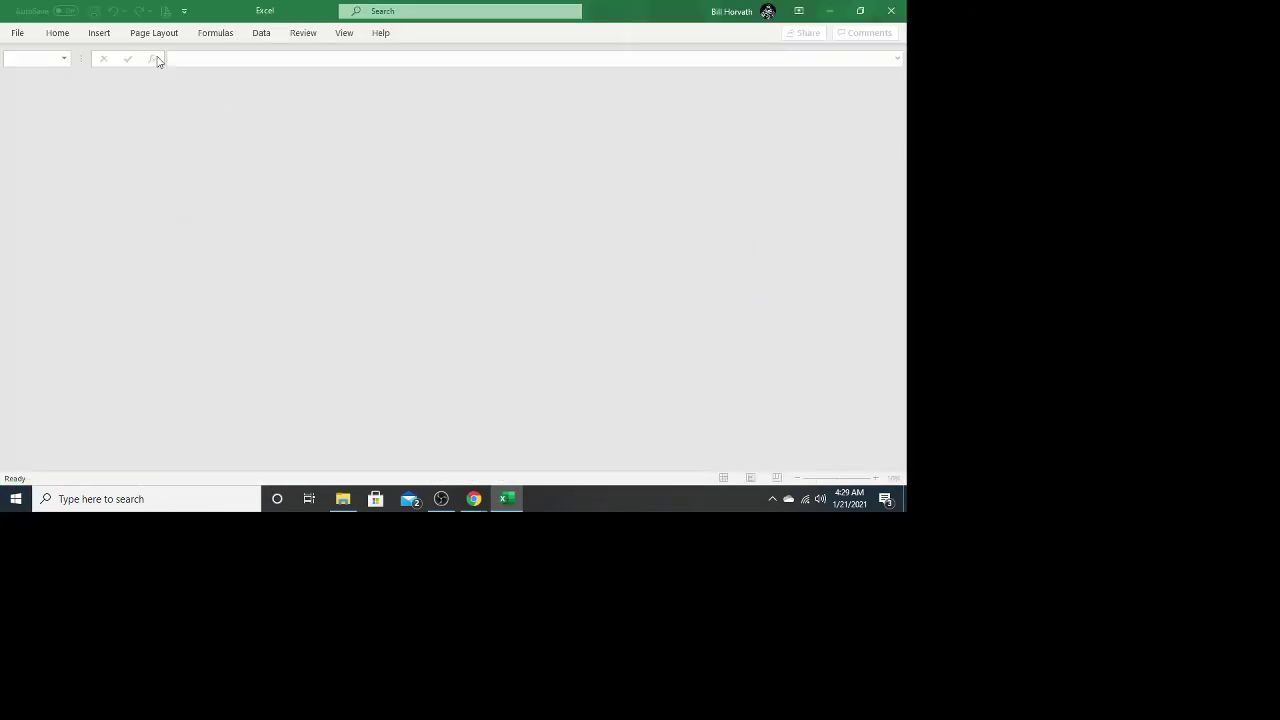
Retry opening BAM Sports collectibles break sheets 2021 from the list of workbooks to open and dismiss the error.
left_click(18, 34)
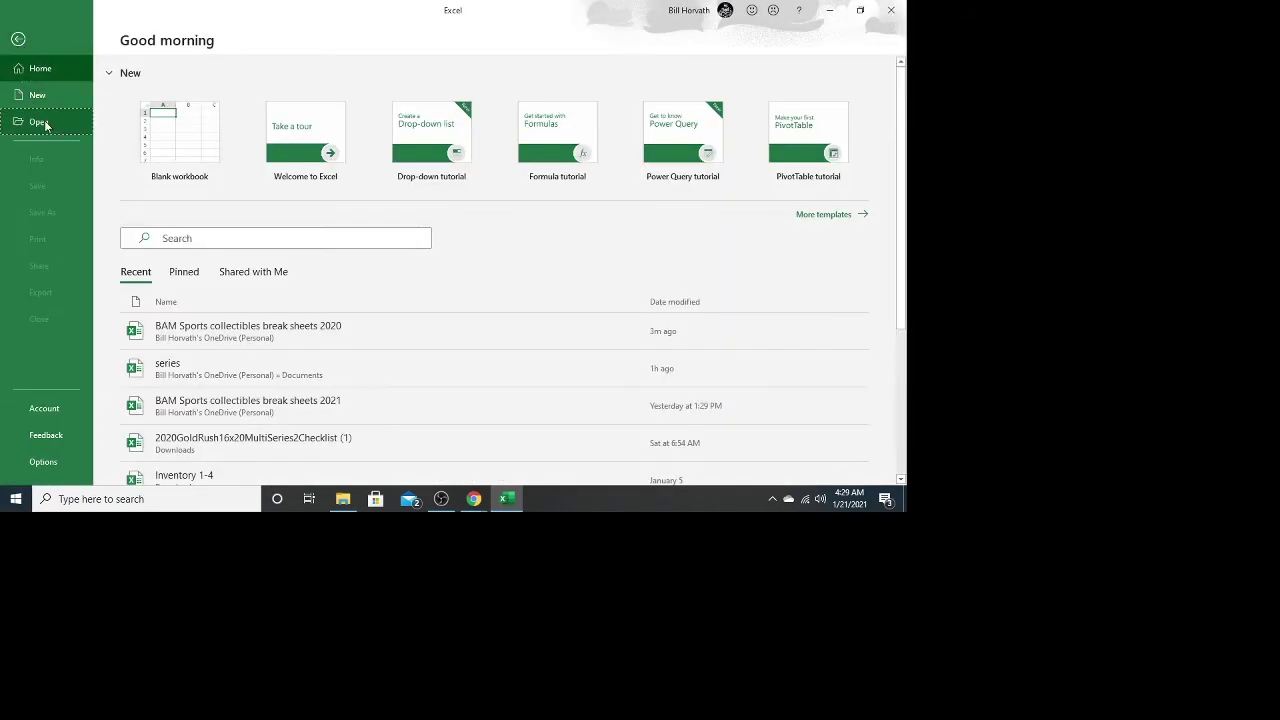
left_click(38, 122)
left_click(446, 312)
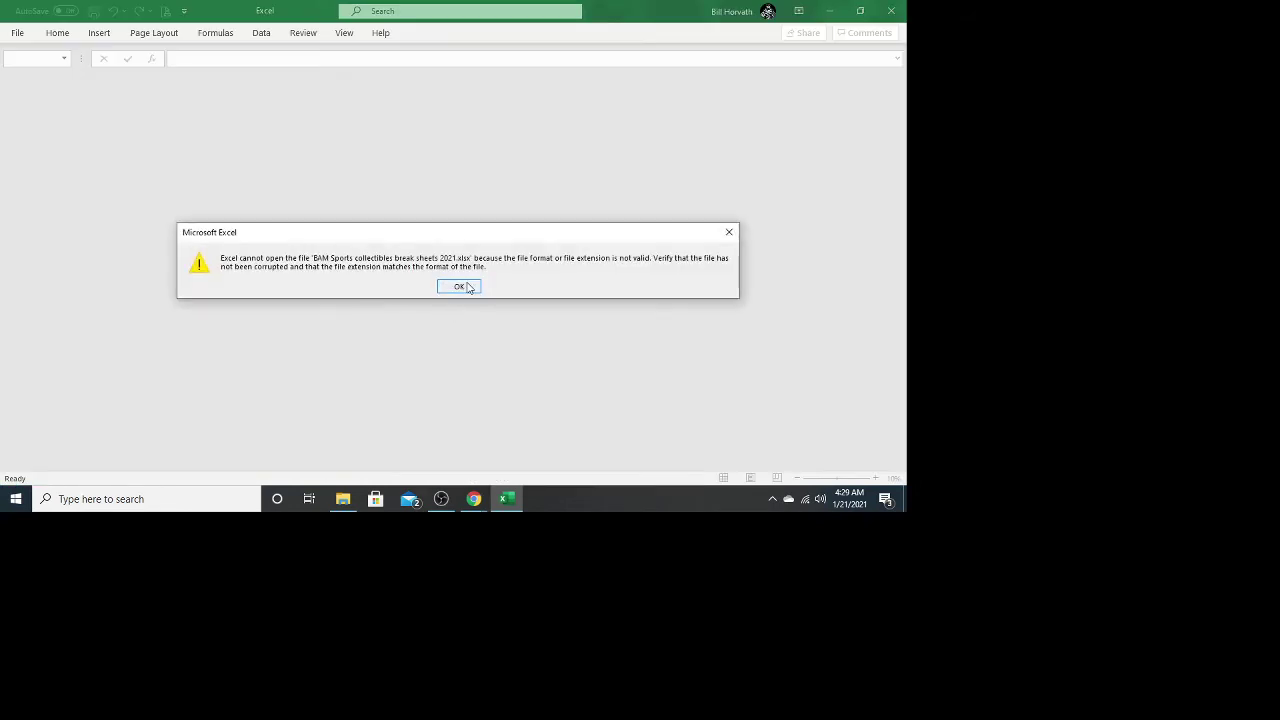
left_click(459, 287)
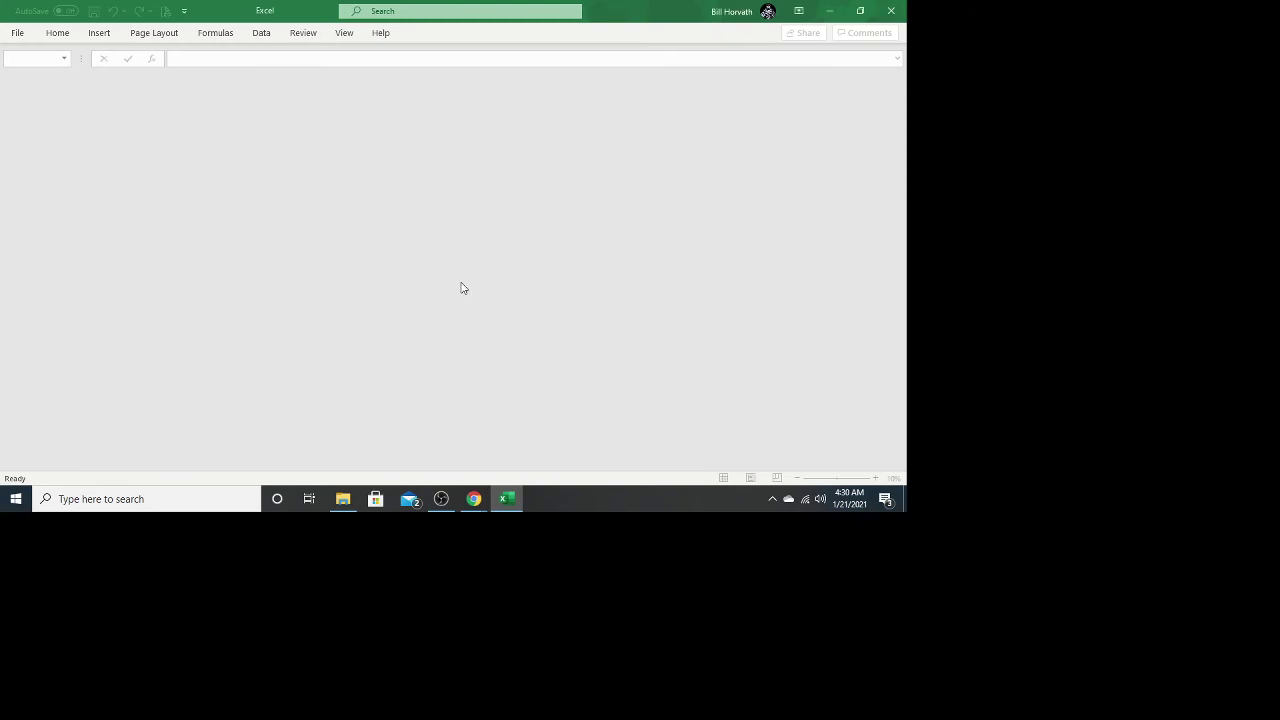
Try to open a copy of BAM Sports collectibles break sheets 2021 from the recent files and dismiss the error.
left_click(18, 33)
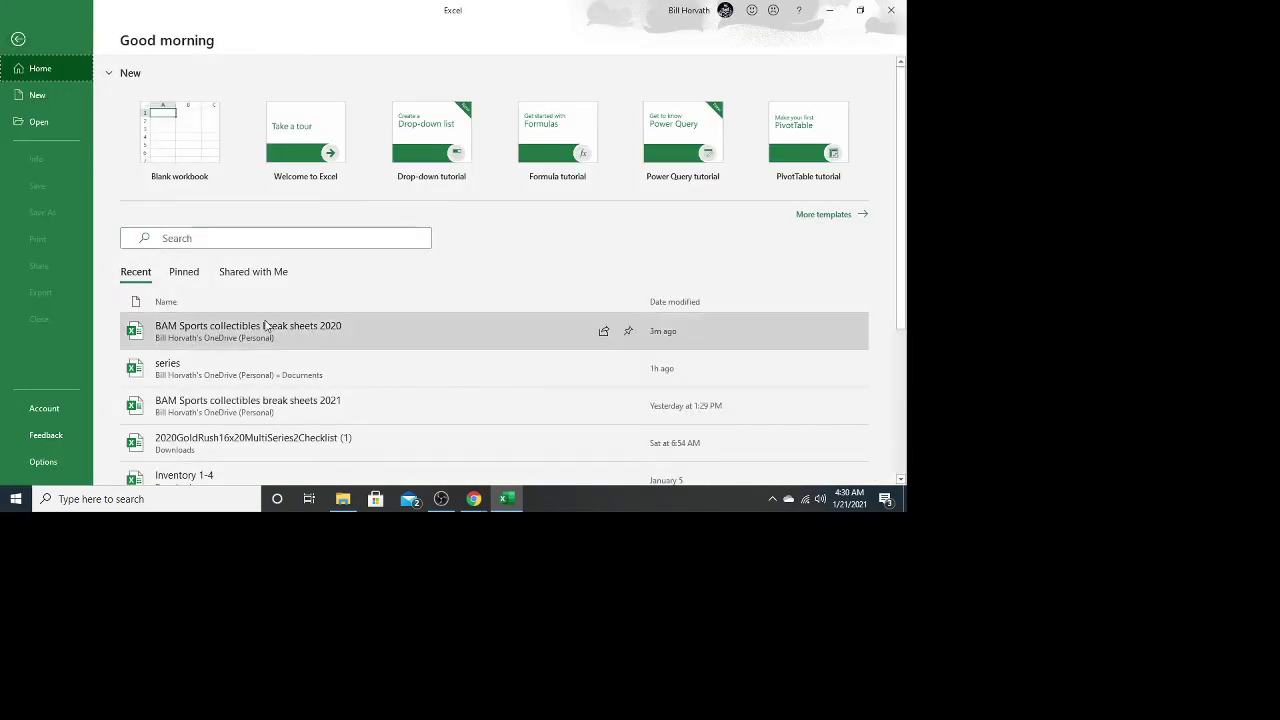
right_click(295, 410)
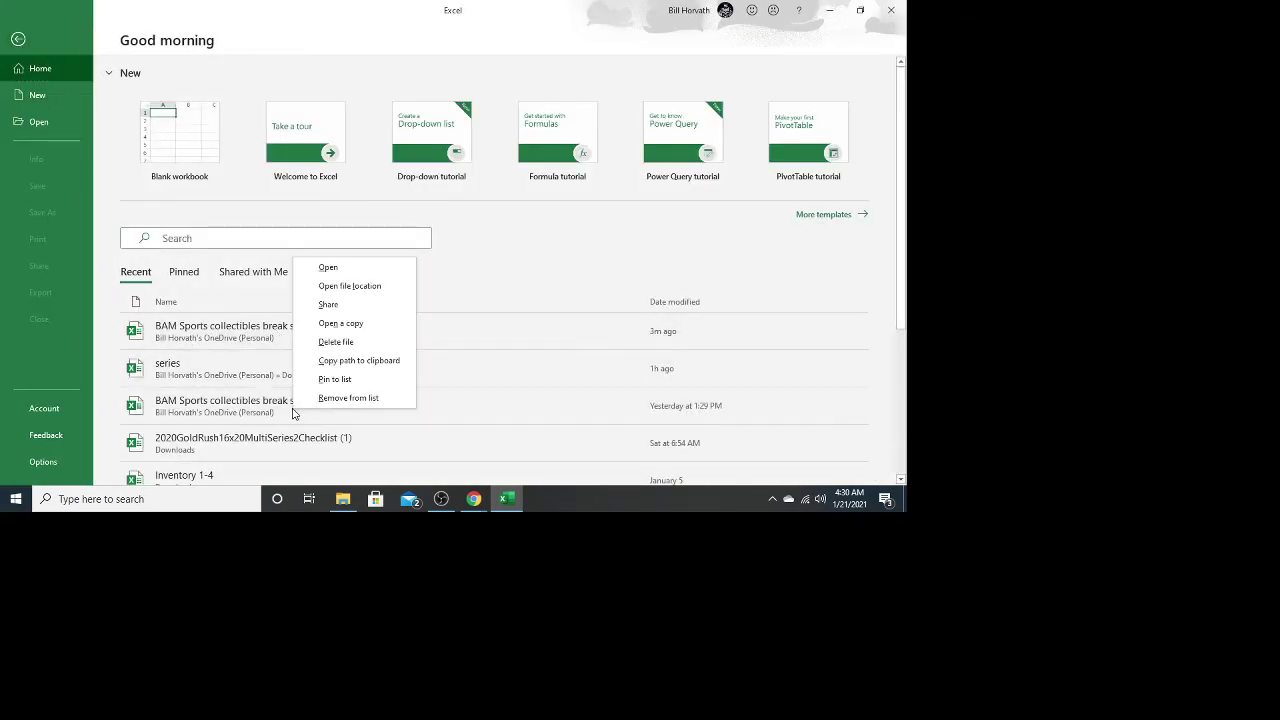
left_click(331, 325)
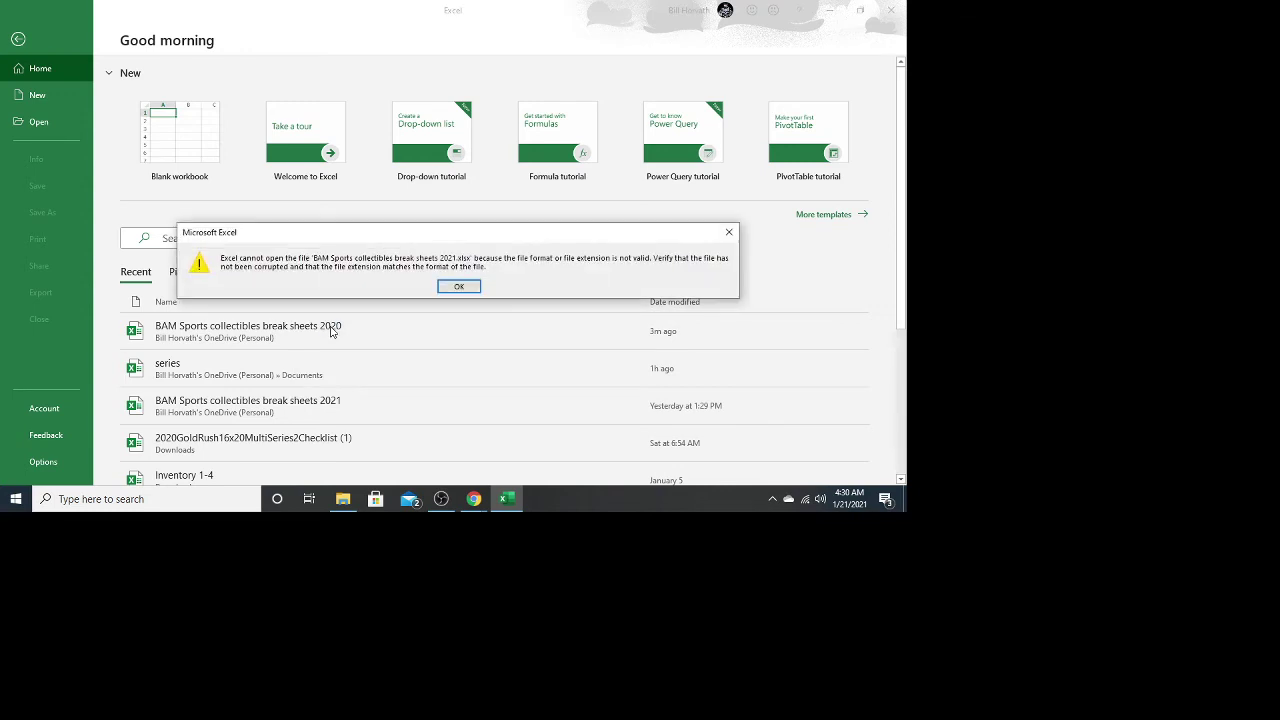
left_click(457, 288)
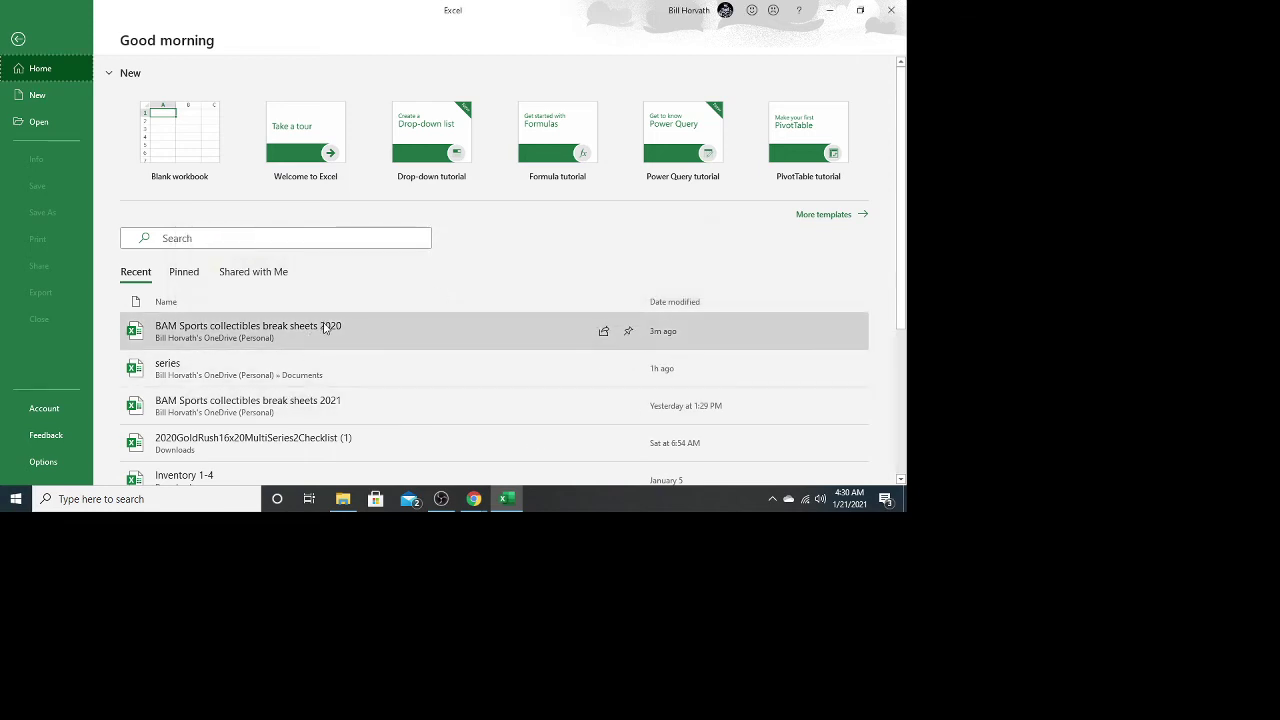
scroll(323, 335, "down", 4)
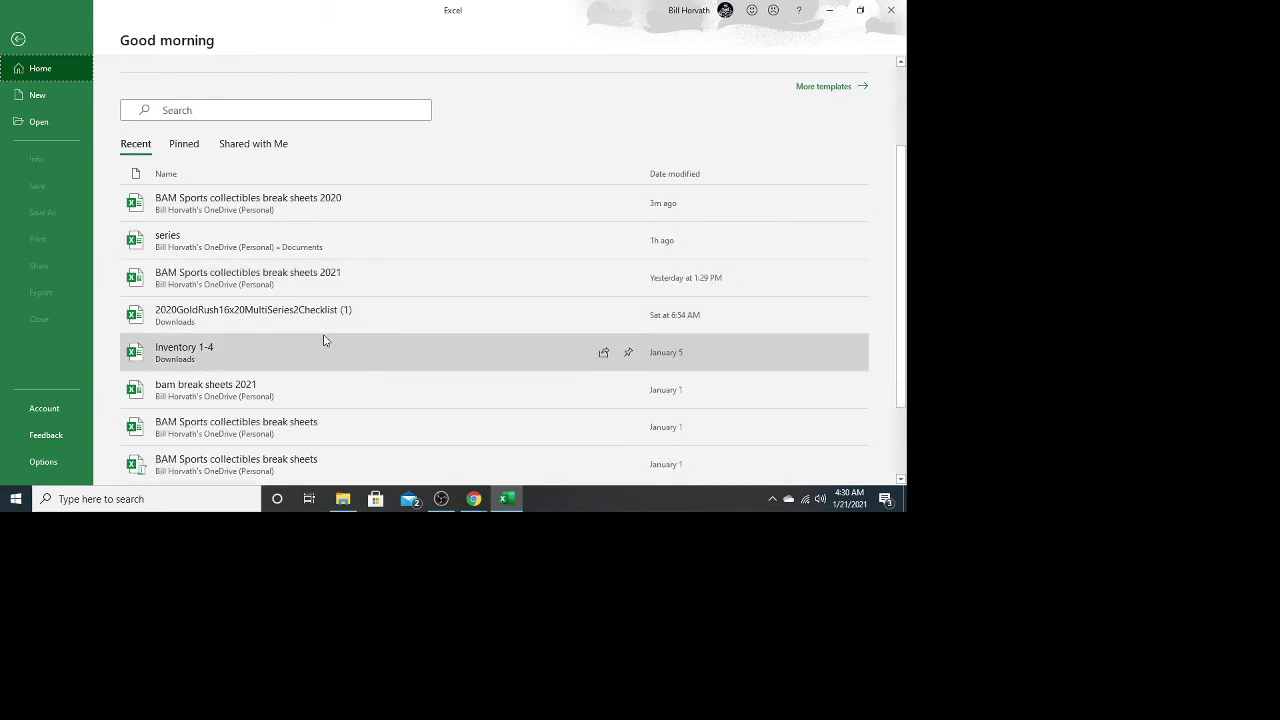
scroll(323, 341, "down", 3)
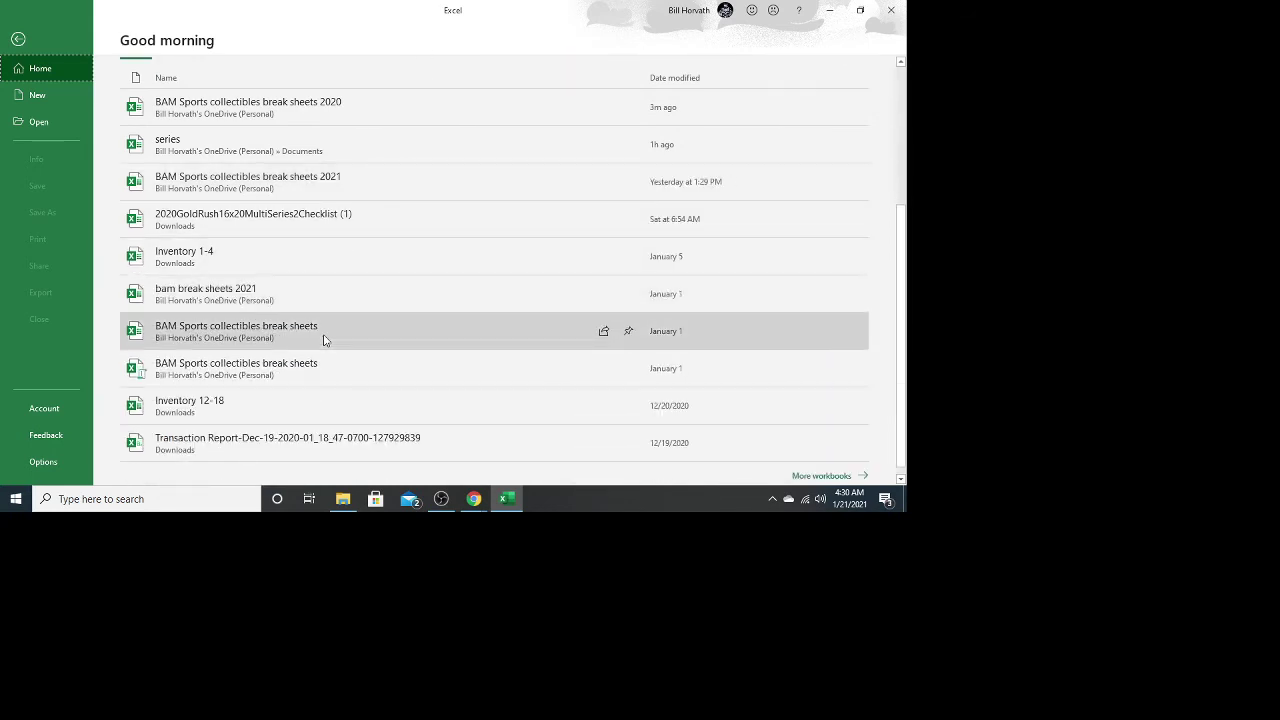
scroll(323, 340, "up", 7)
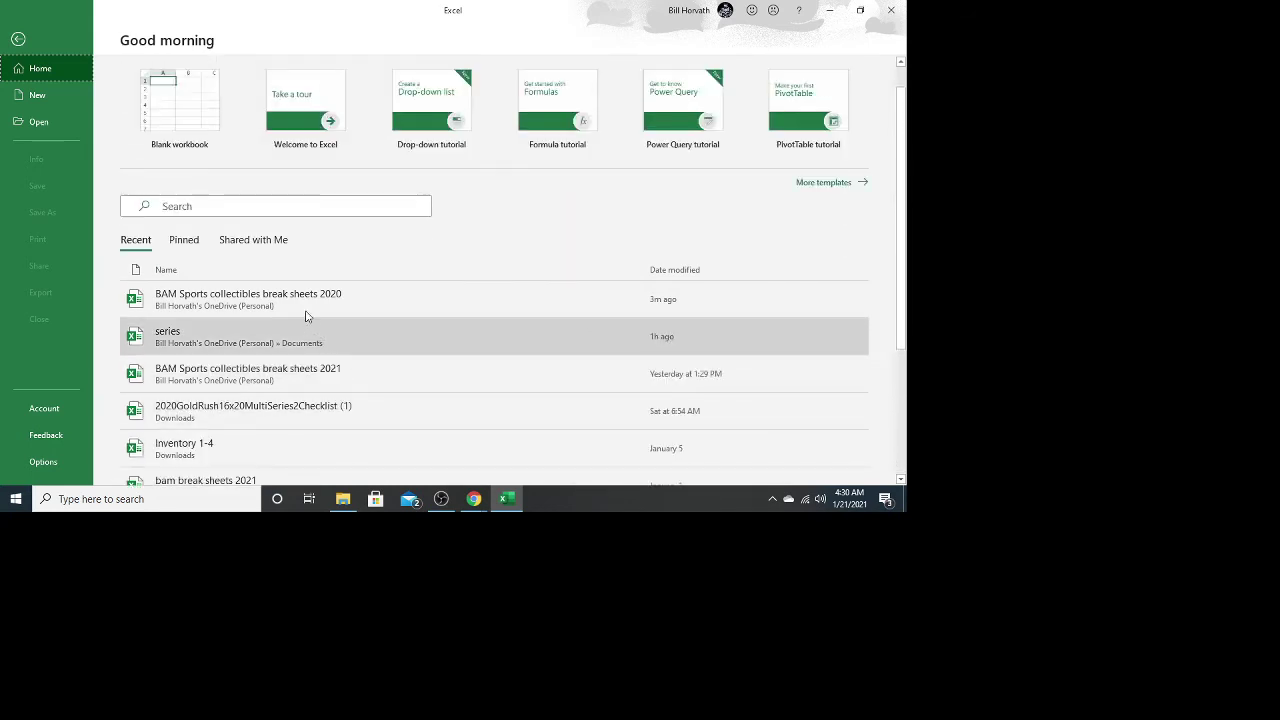
right_click(304, 370)
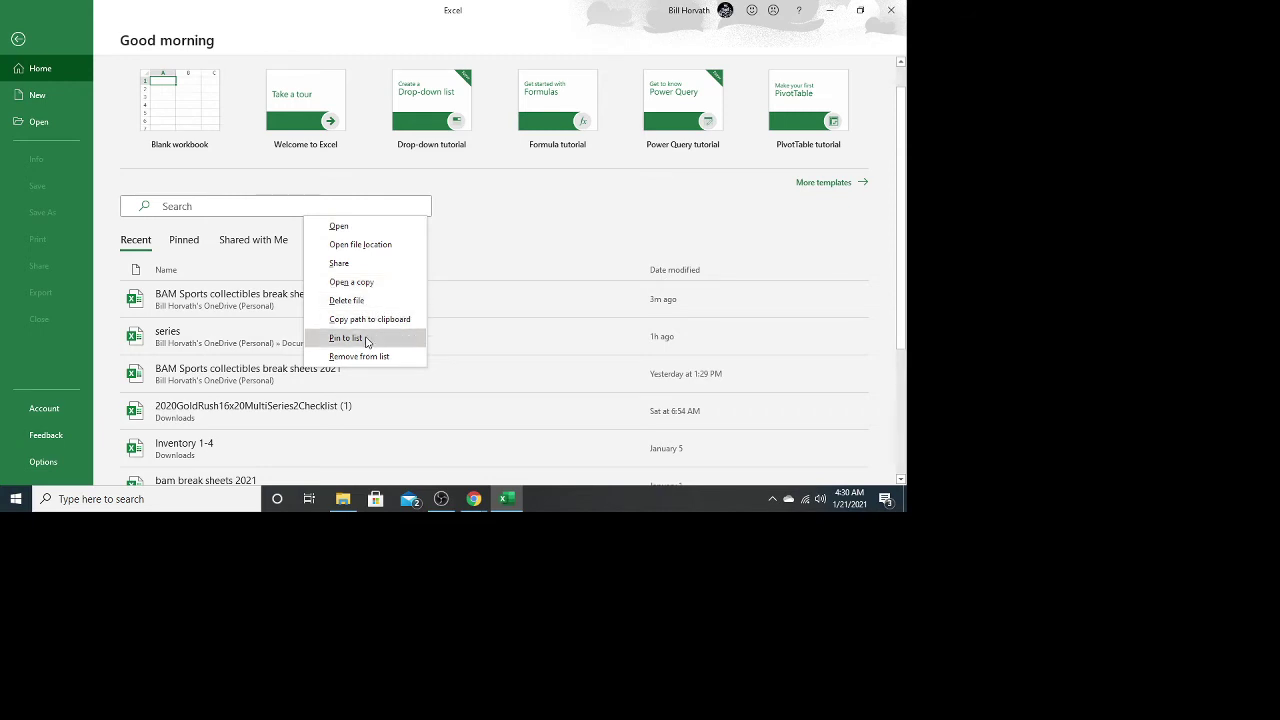
left_click(360, 245)
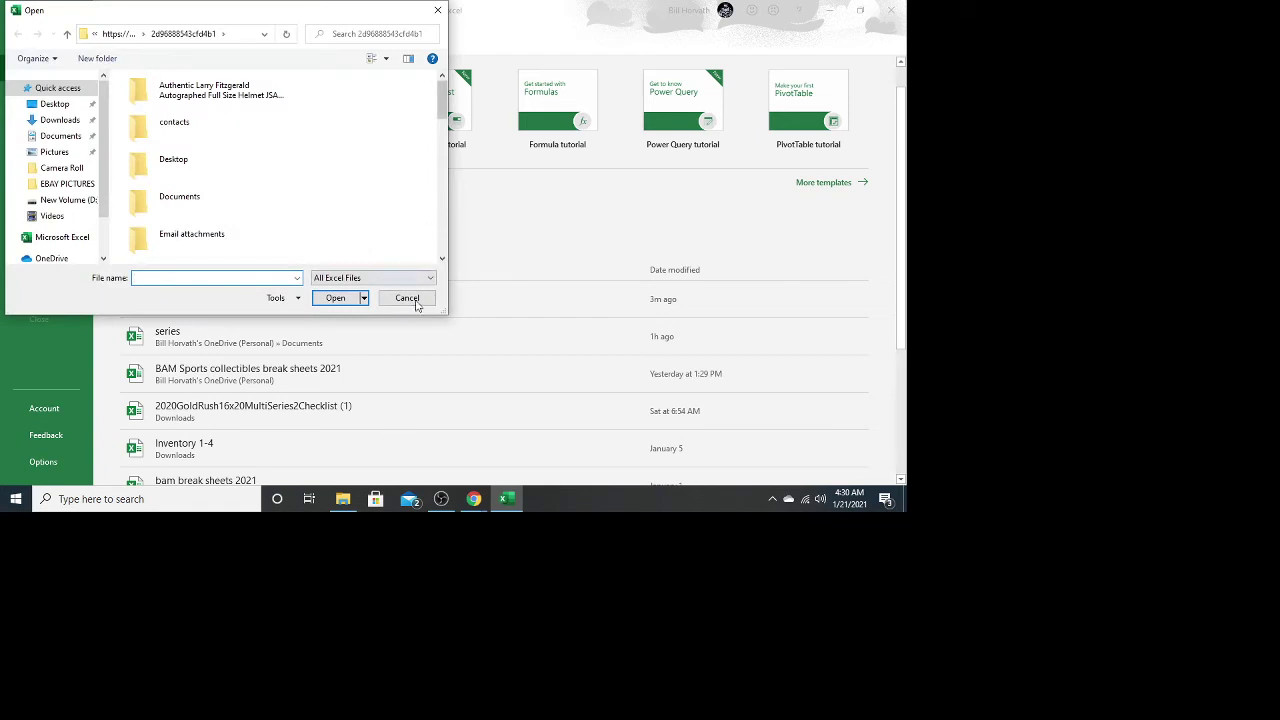
left_click(407, 298)
Attempt once more to open the recent 2021 break sheets workbook as a copy and dismiss the error.
right_click(279, 379)
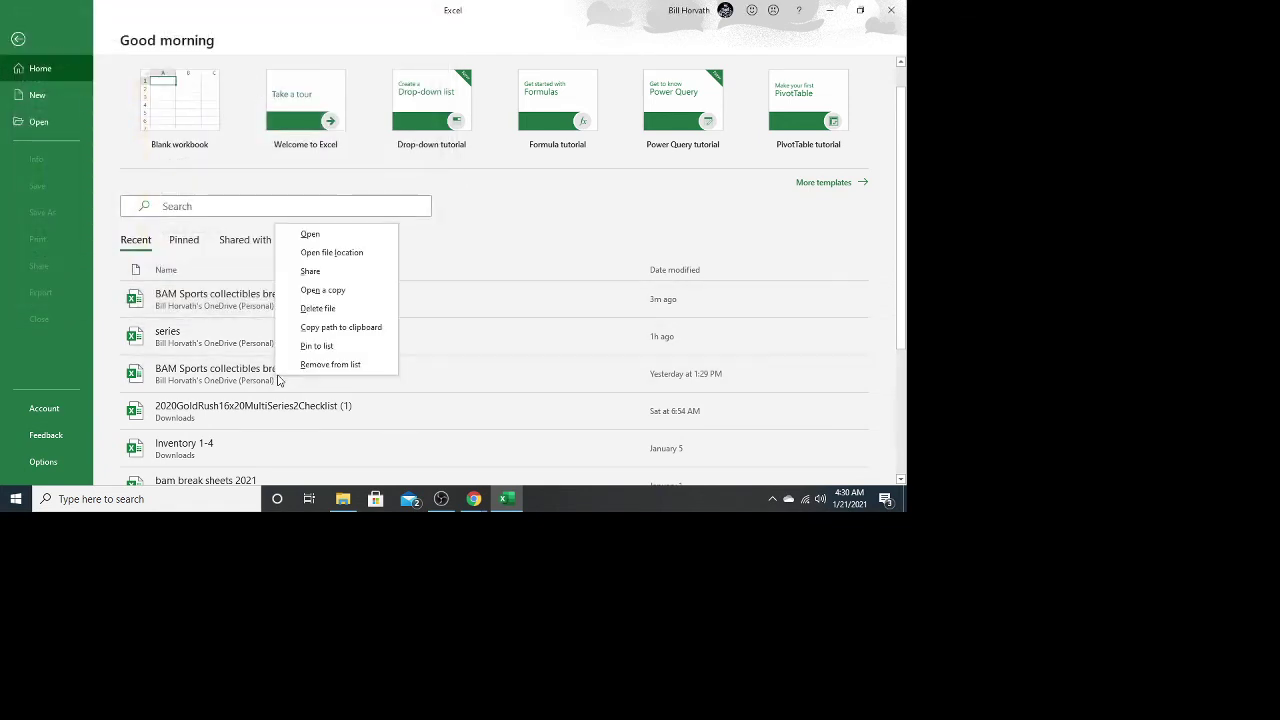
left_click(323, 290)
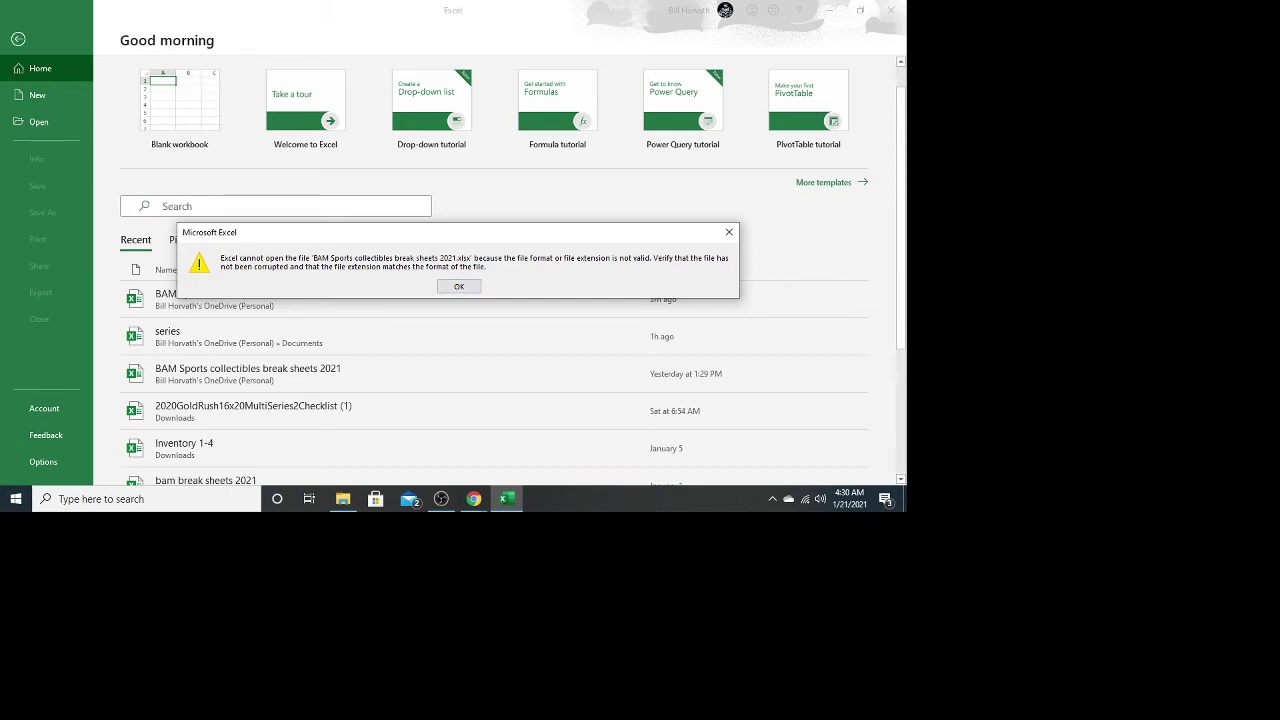
left_click(459, 287)
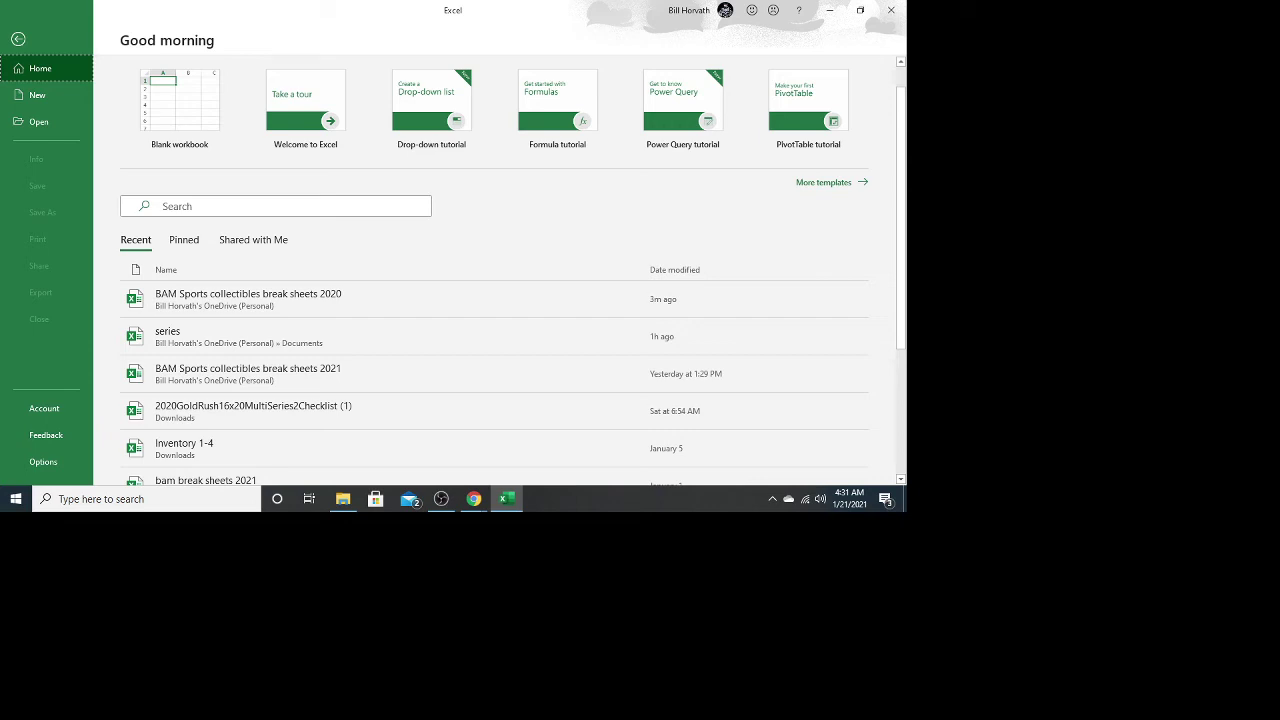
Switch to the popped-out YouTube live chat, place it beside the recent files list and read the latest advice.
key("alt+Tab")
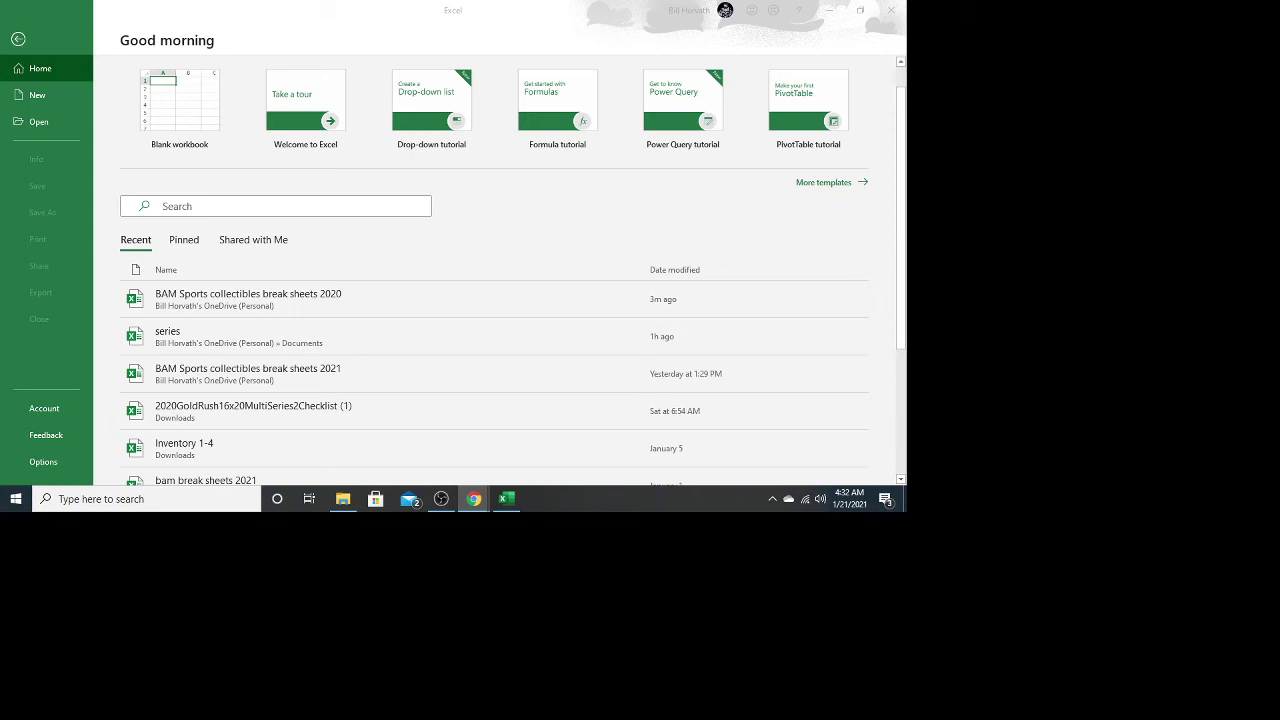
left_click(474, 498)
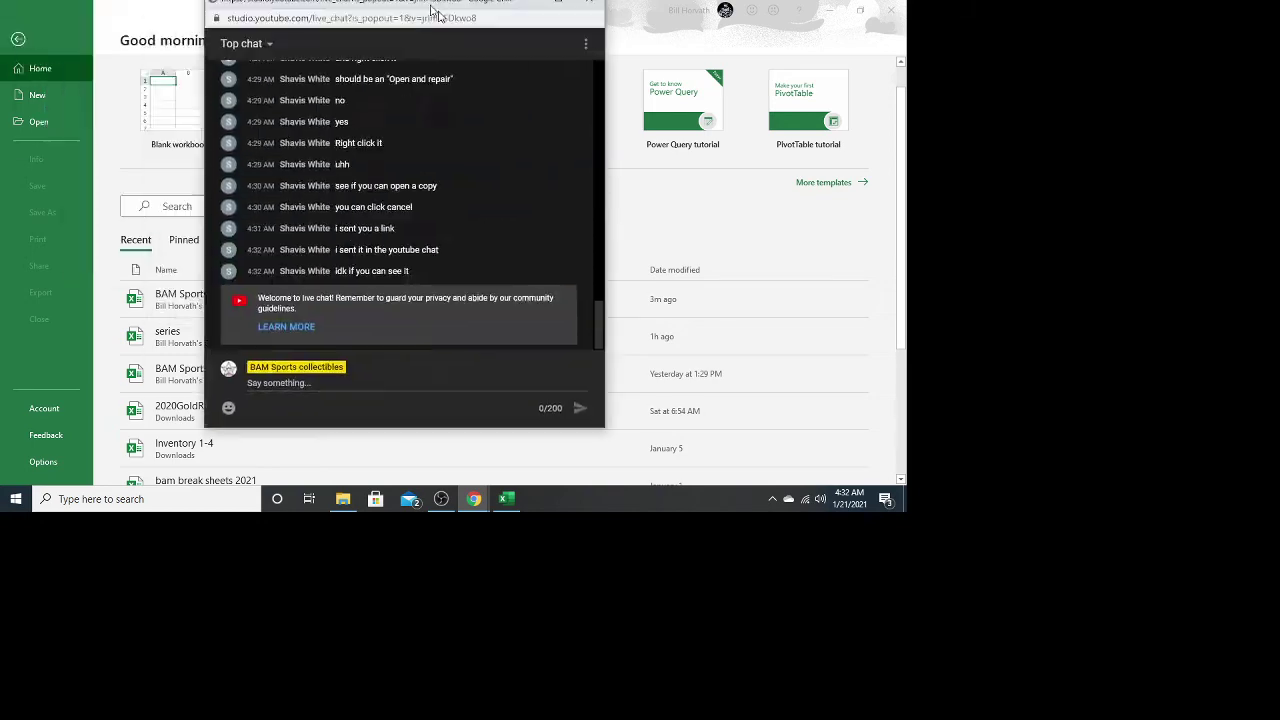
double_click(638, 14)
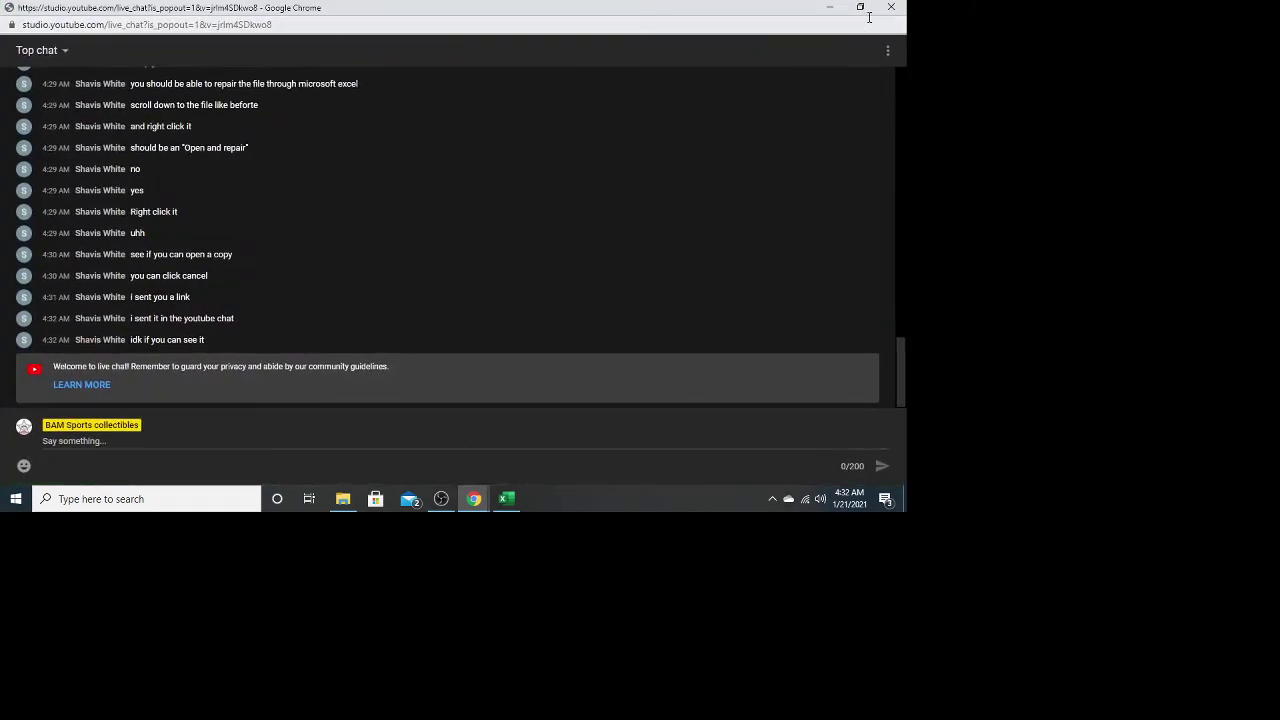
left_click(860, 7)
left_click_drag(235, 58, 682, 50)
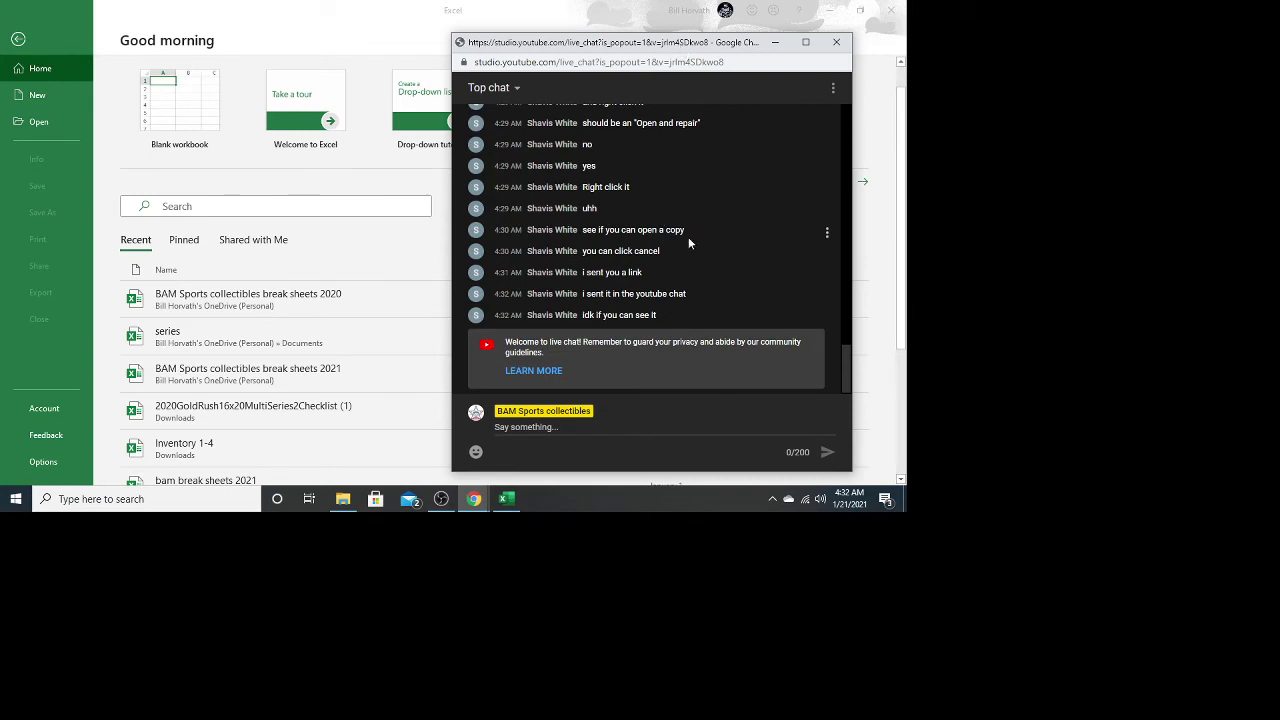
scroll(688, 237, "up", 3)
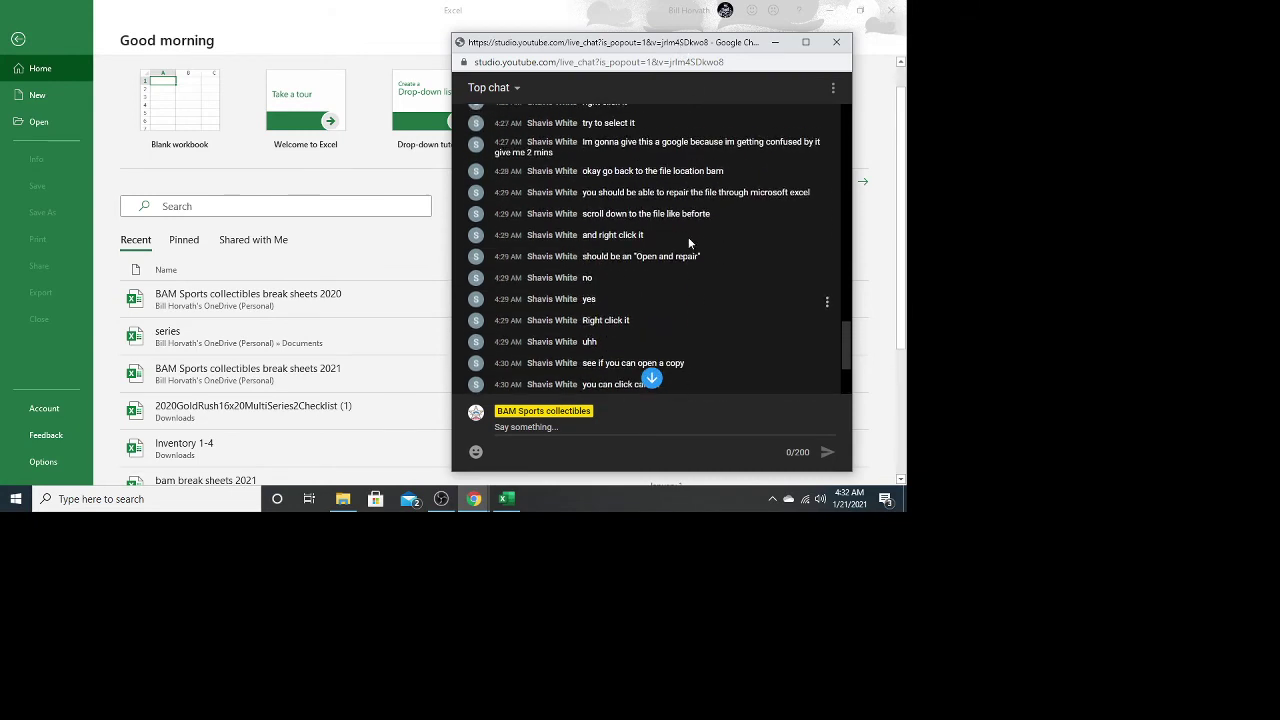
scroll(688, 237, "down", 5)
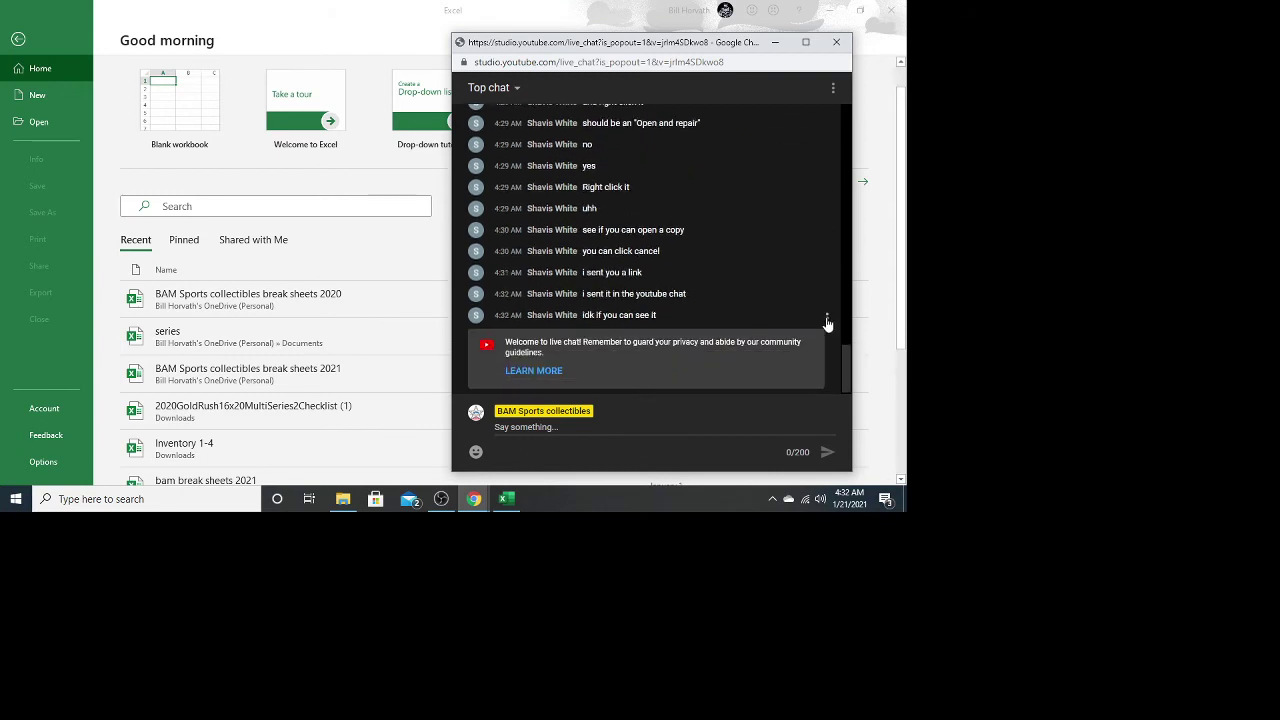
Make the helping viewer a moderator of the live chat, check the posted recovery link and minimize the chat window.
left_click(827, 318)
left_click(718, 442)
left_click(649, 432)
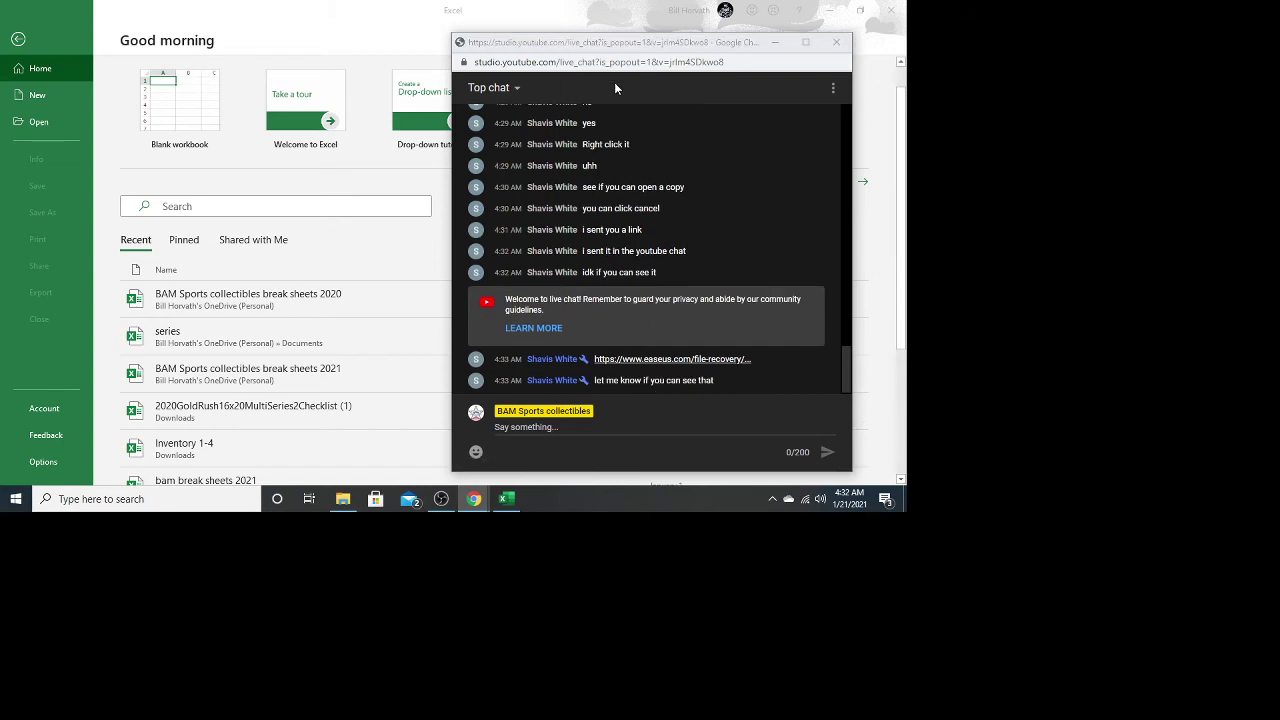
key("super+Down")
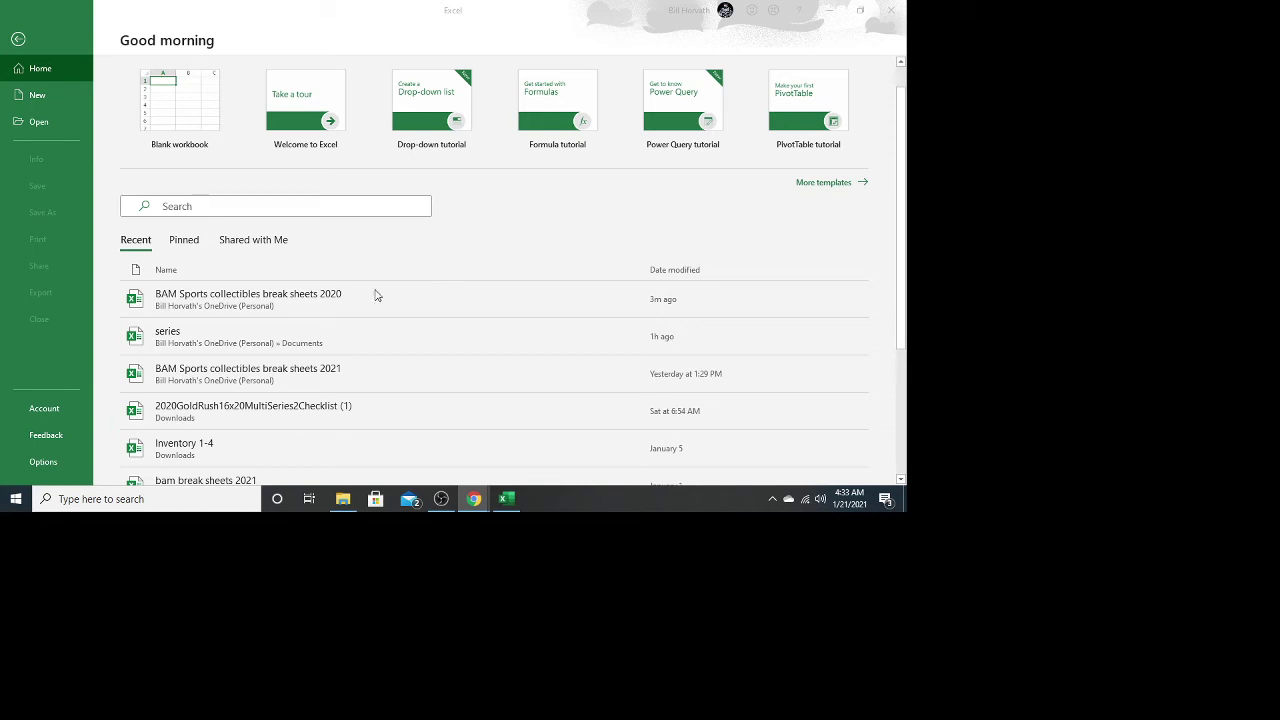
Try opening BAM Sports collectibles break sheets 2021 with the recent file's Open option and dismiss the error.
left_click(300, 368)
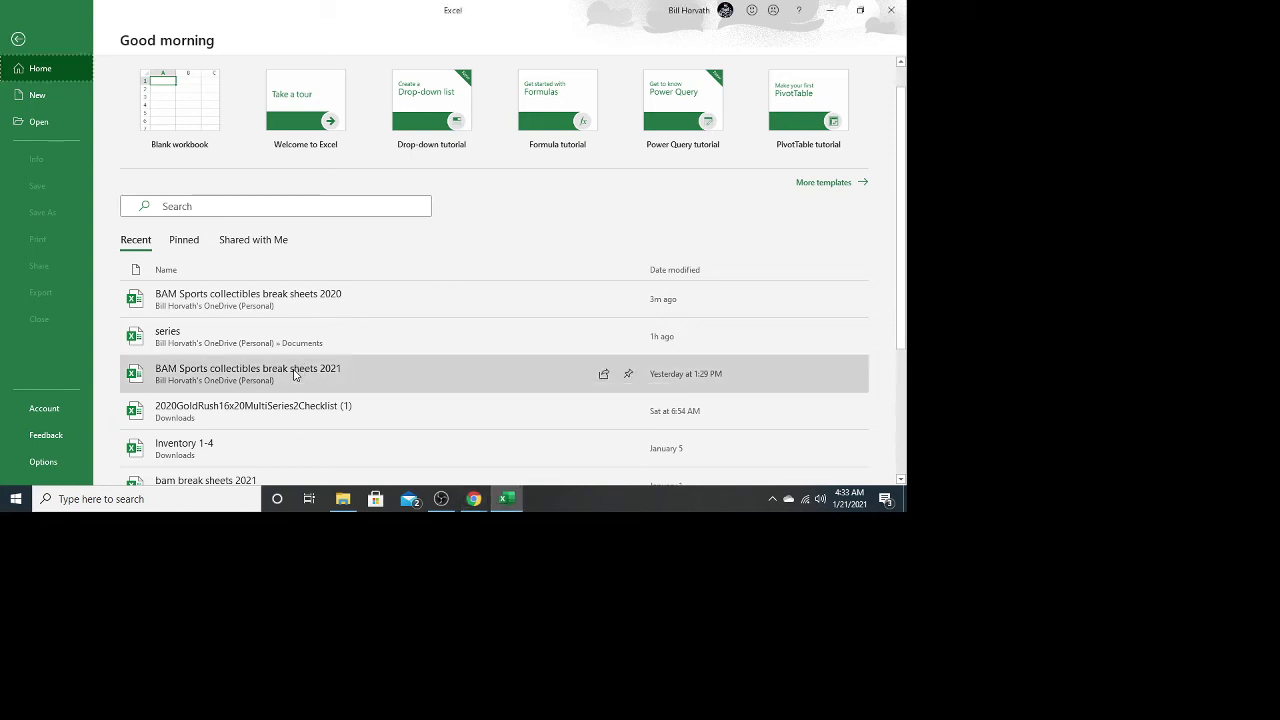
right_click(300, 368)
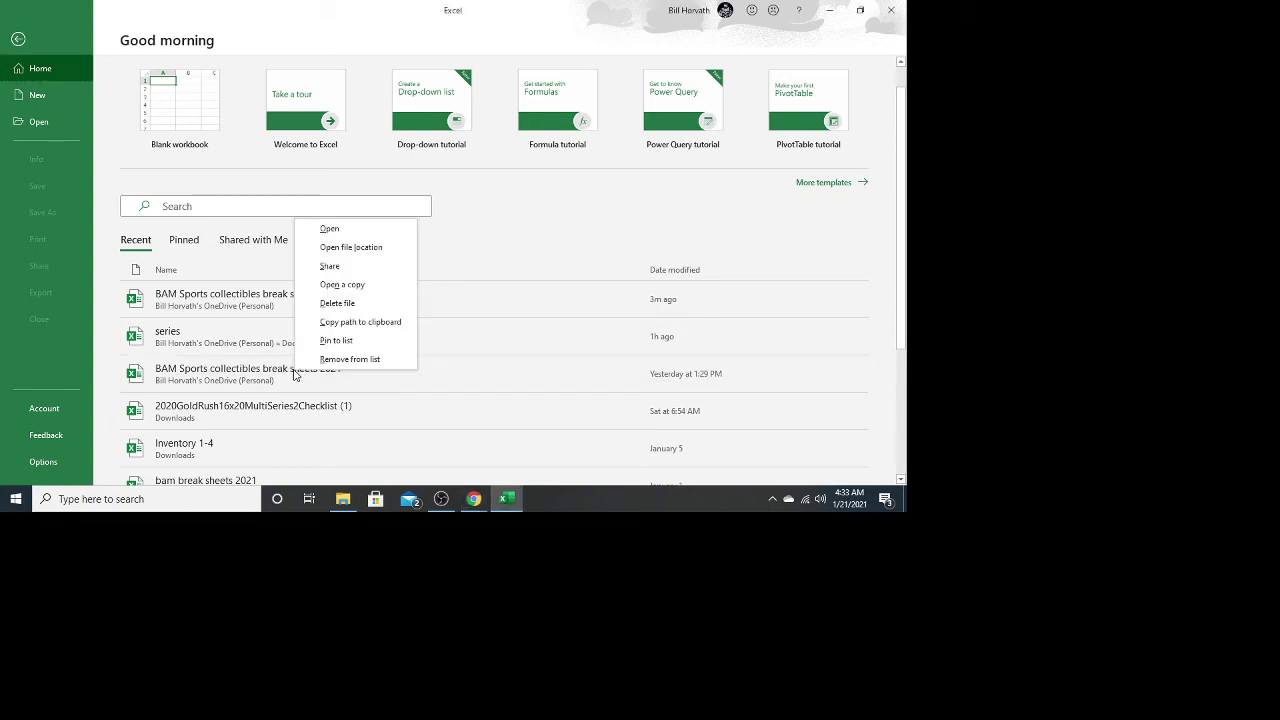
left_click(333, 230)
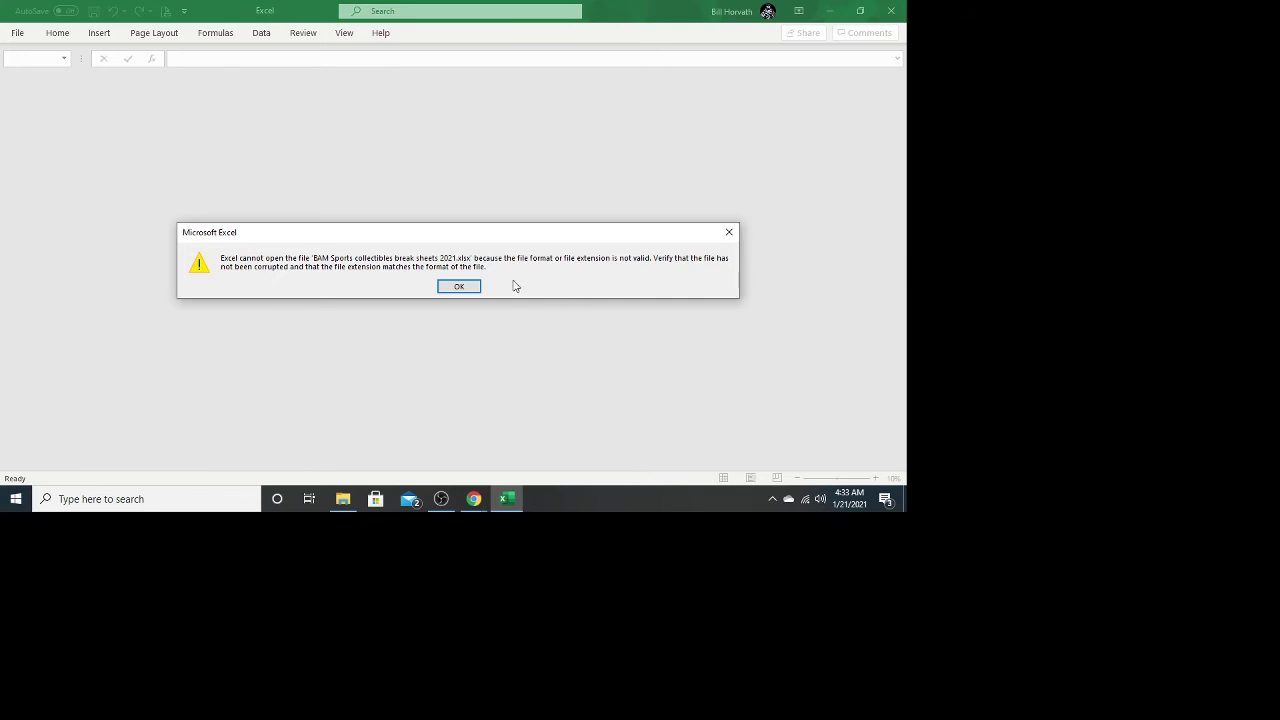
left_click(454, 289)
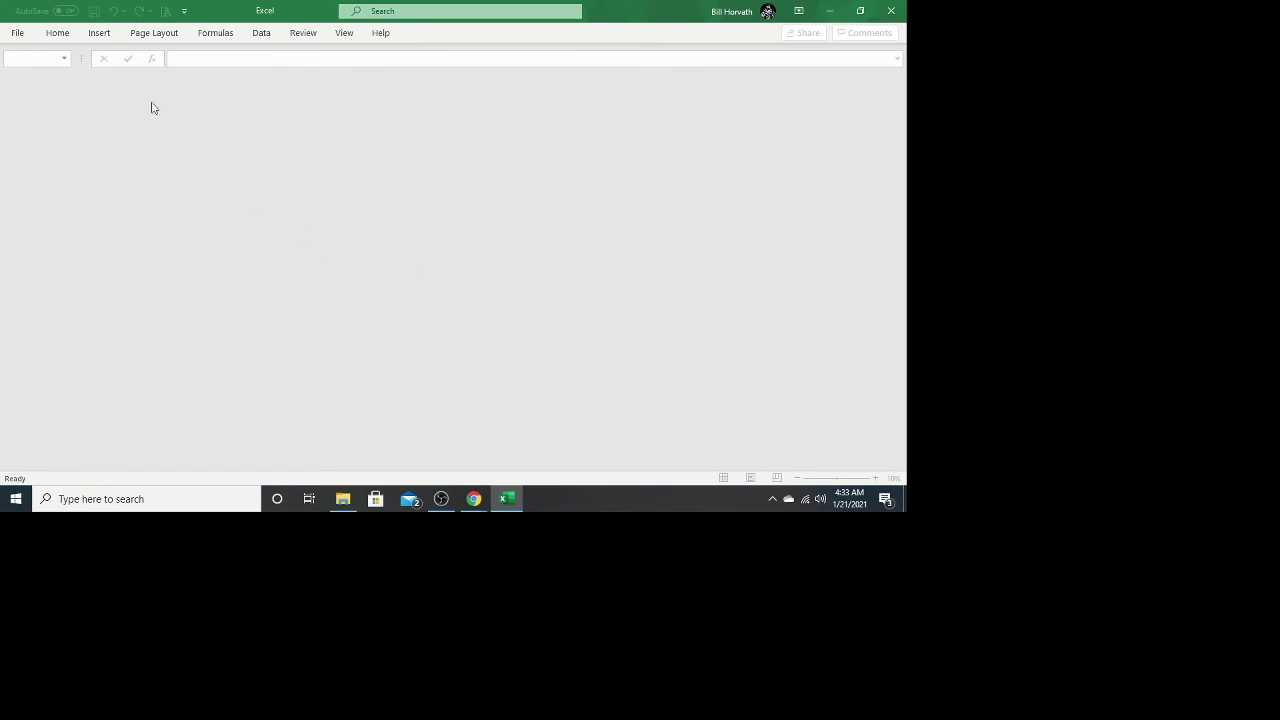
Retry BAM Sports collectibles break sheets 2021 directly from the recent workbooks and dismiss the error.
left_click(15, 33)
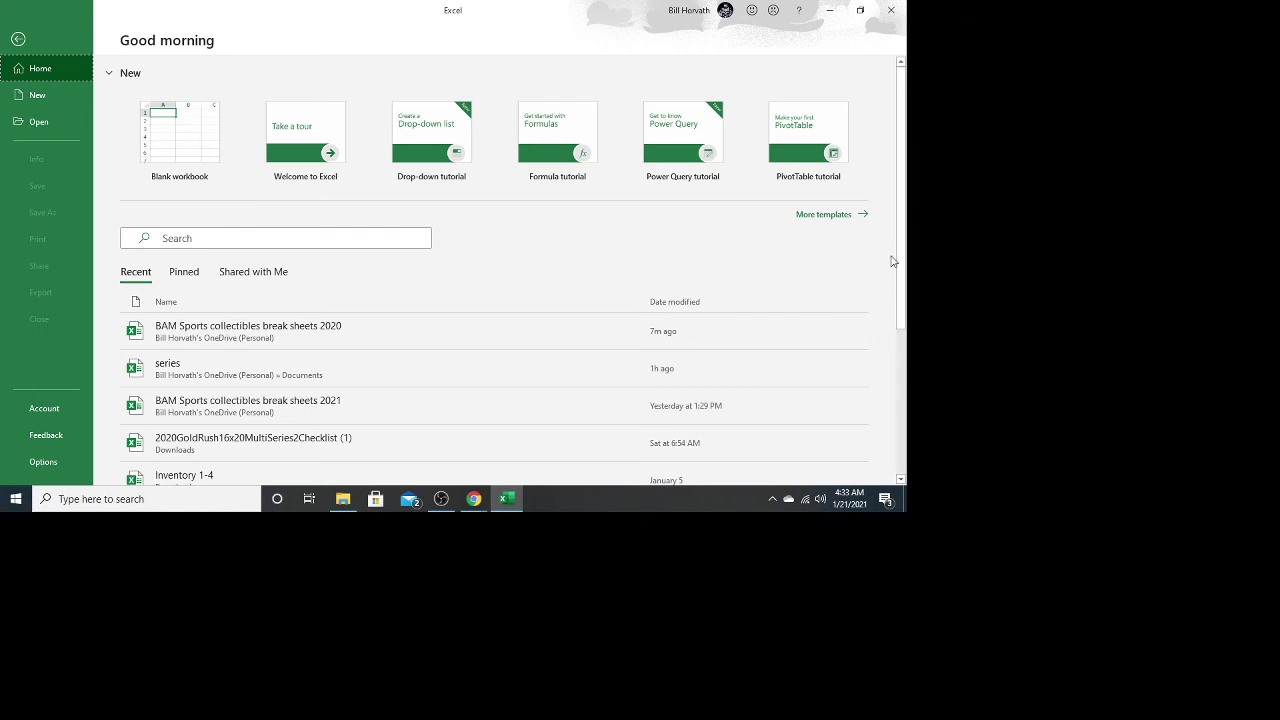
left_click(246, 405)
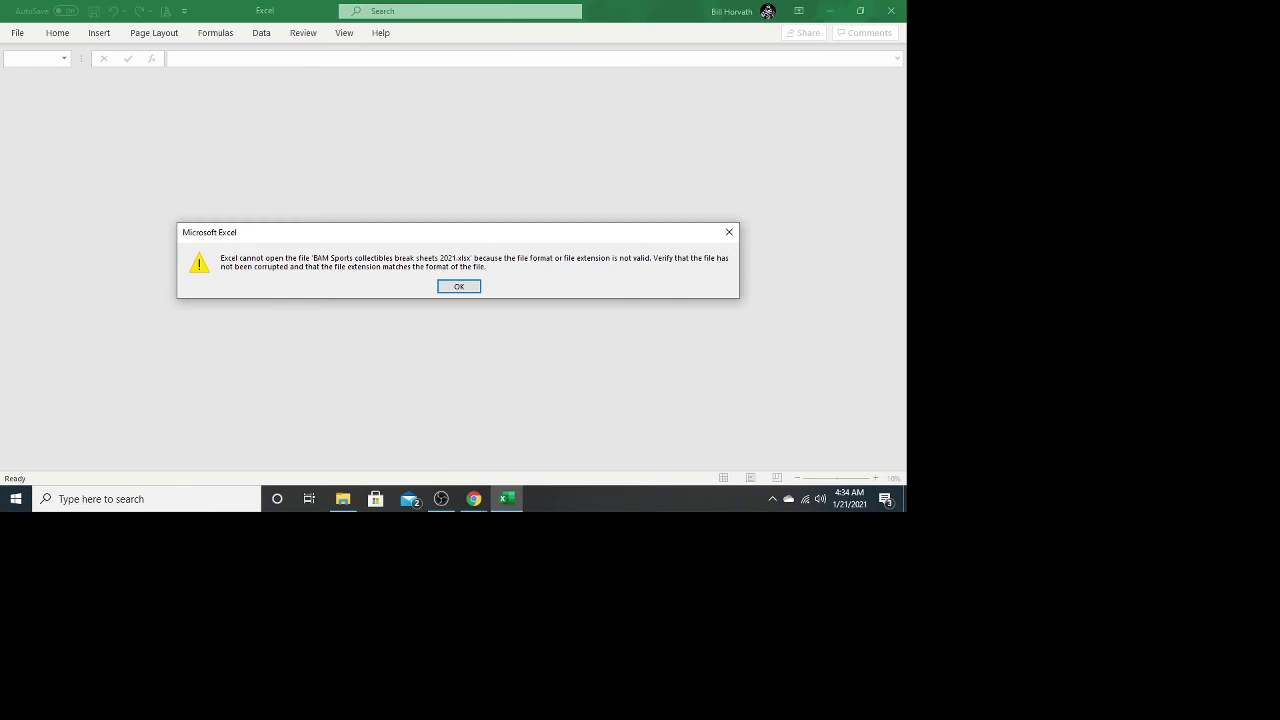
left_click(469, 289)
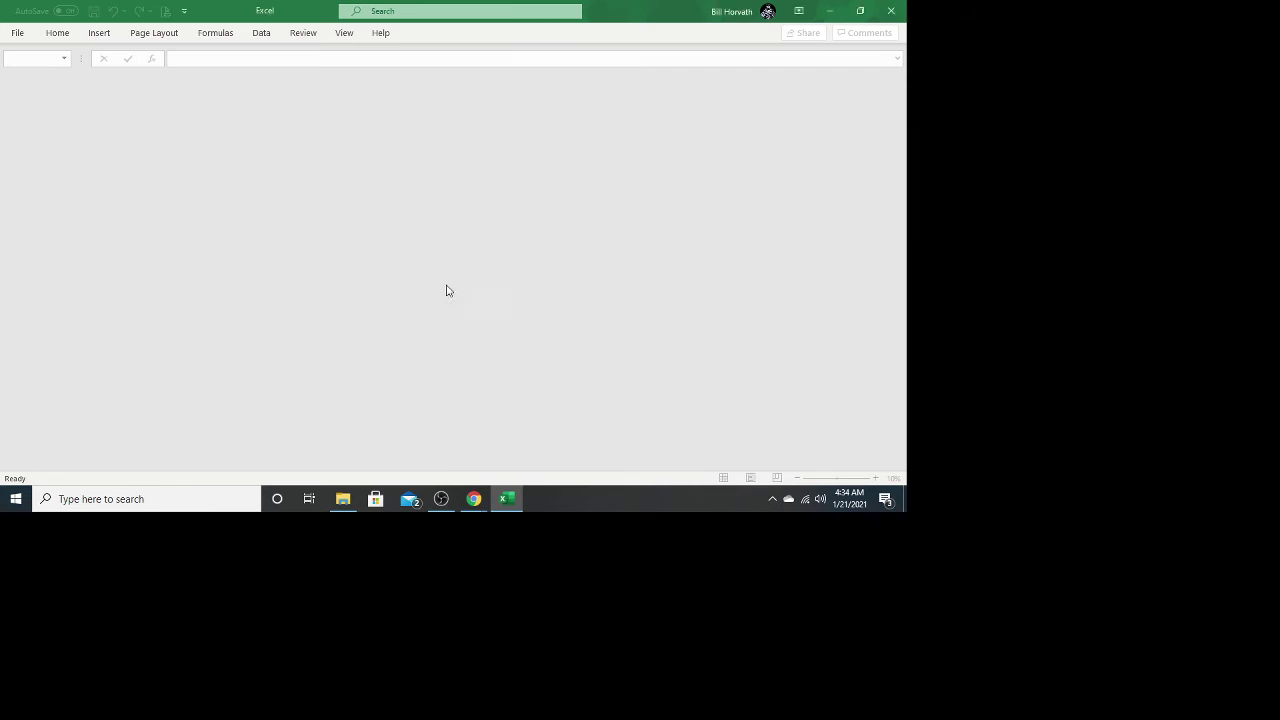
Look through the Documents folder for a workbook to open, cancel the selection and check Excel's help commands.
right_click(447, 287)
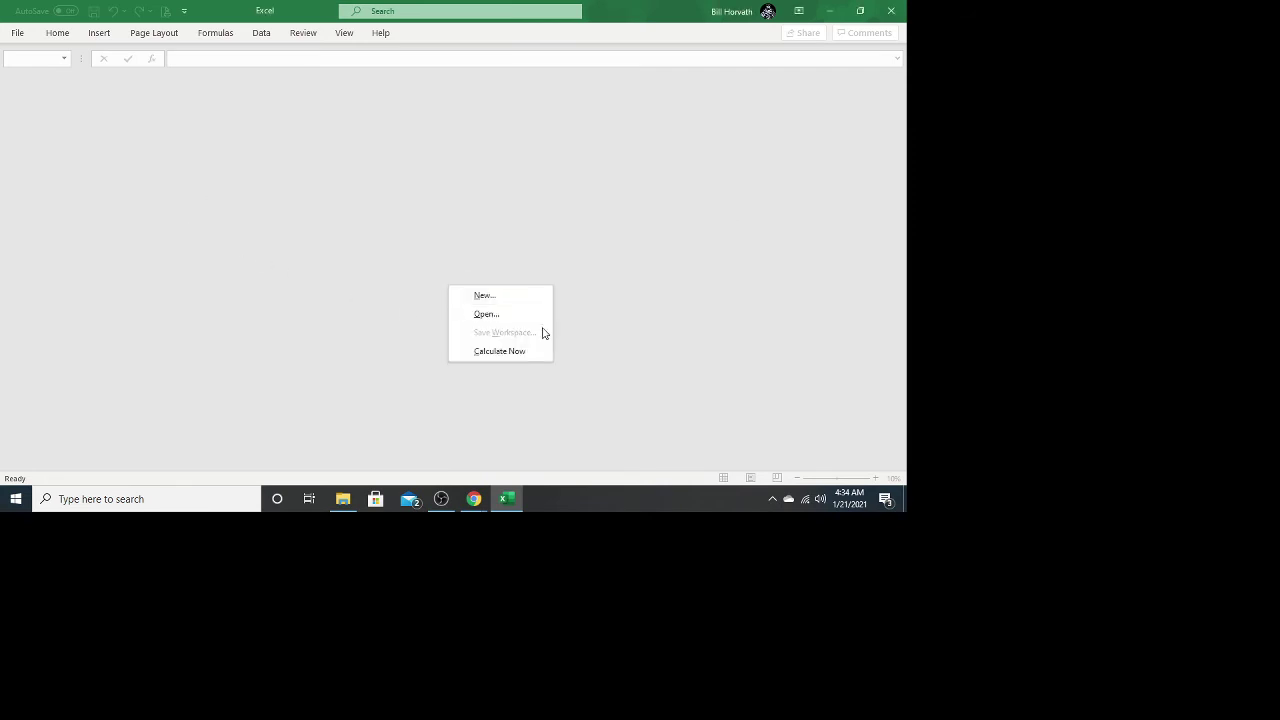
left_click(493, 323)
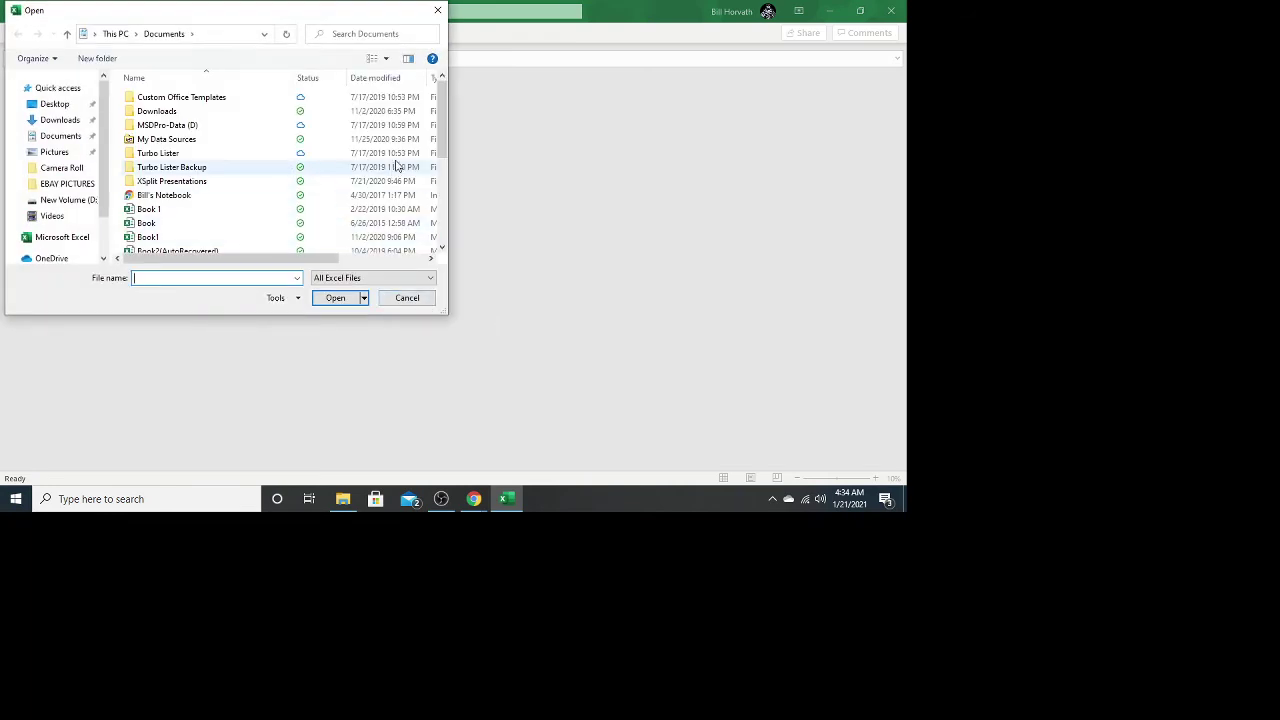
left_click_drag(440, 110, 442, 70)
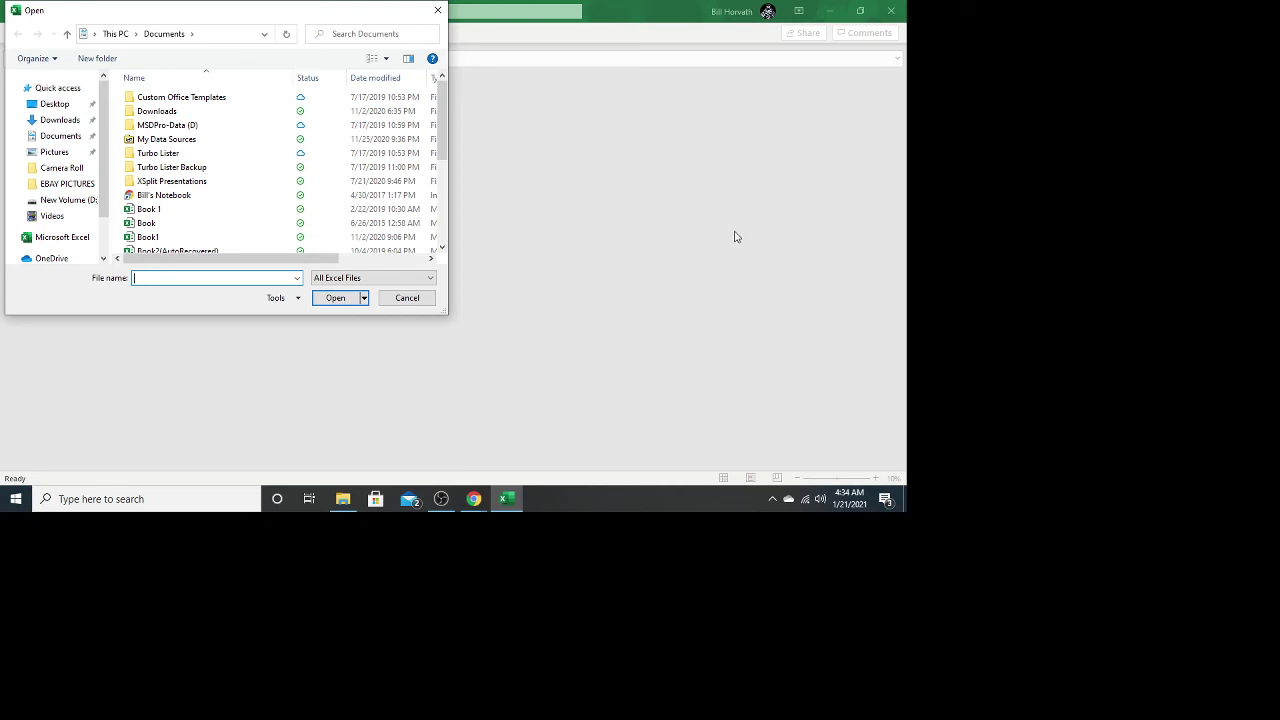
left_click(437, 11)
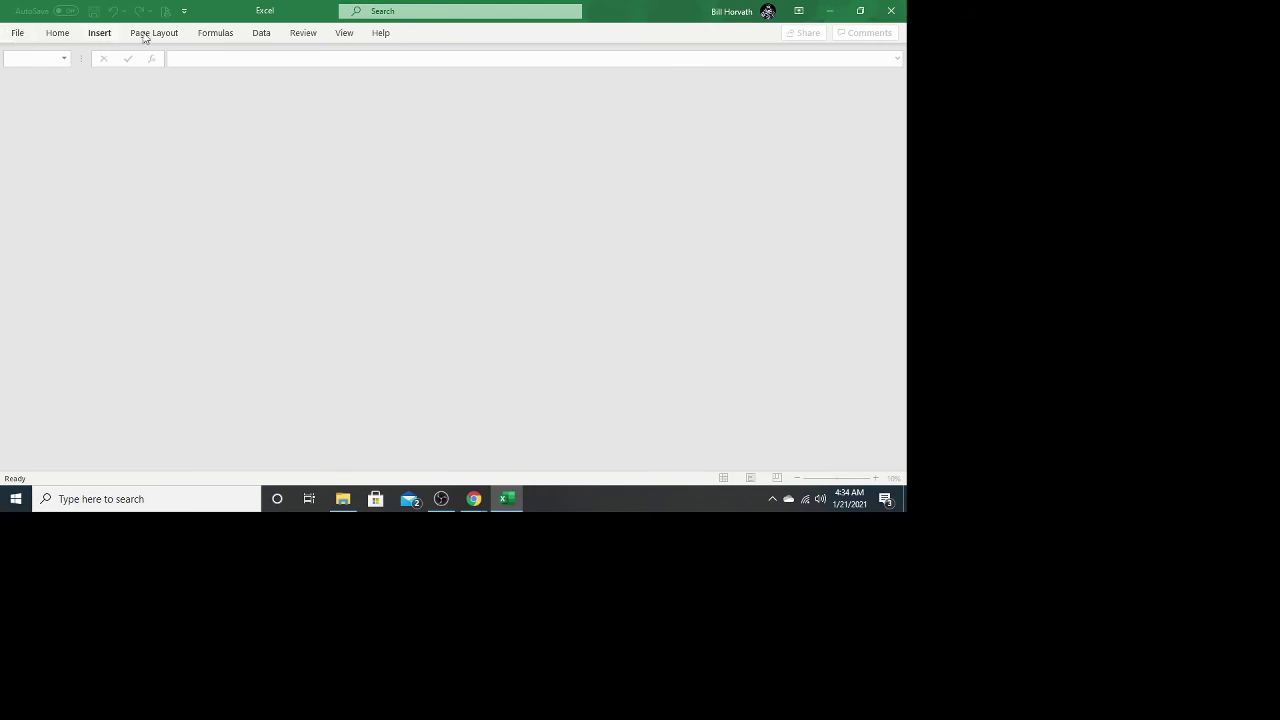
left_click(381, 36)
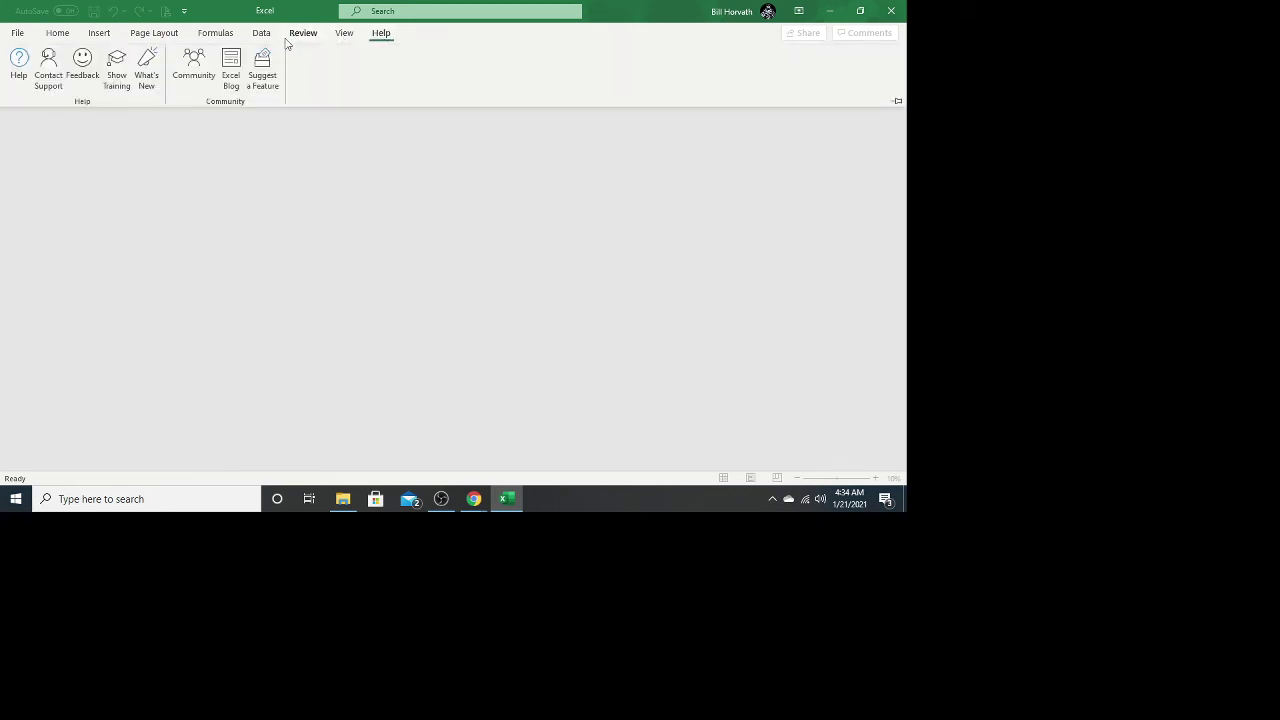
Open 2020GoldRush16x20MultiSeries2Checklist (1), try opening BAM Sports collectibles break sheets 2021 from there and dismiss the error.
left_click(20, 34)
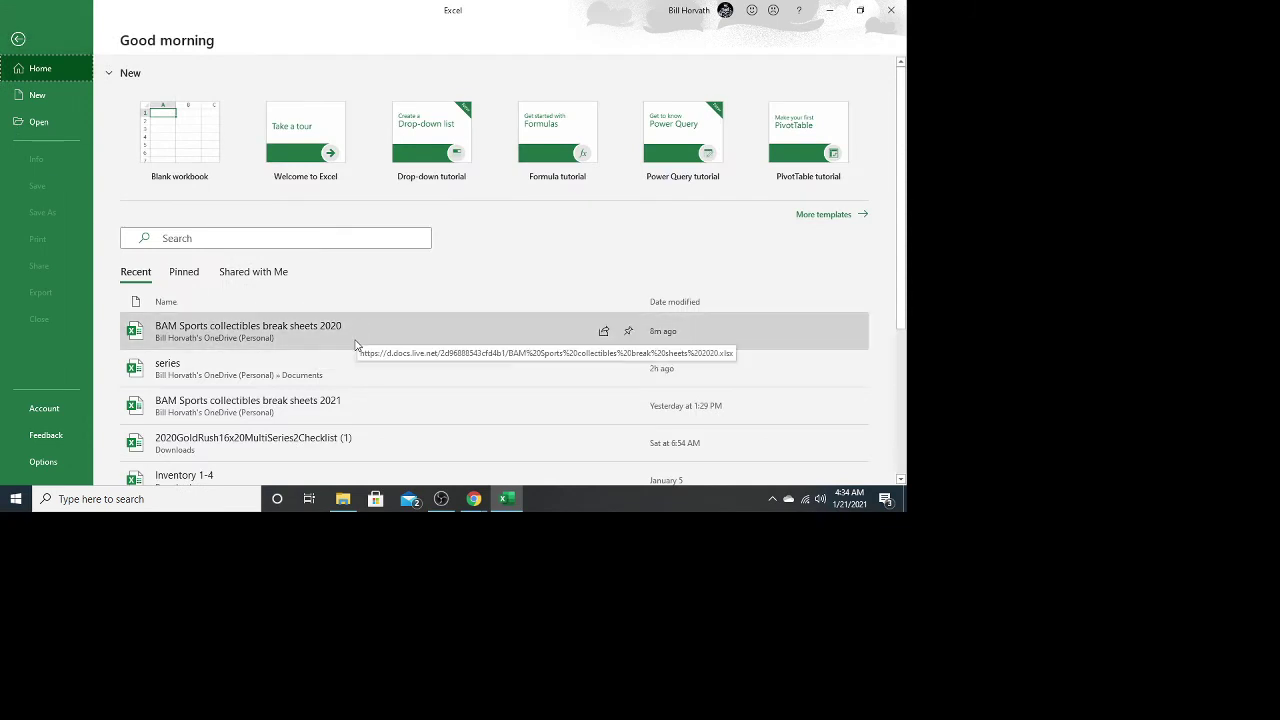
left_click(277, 443)
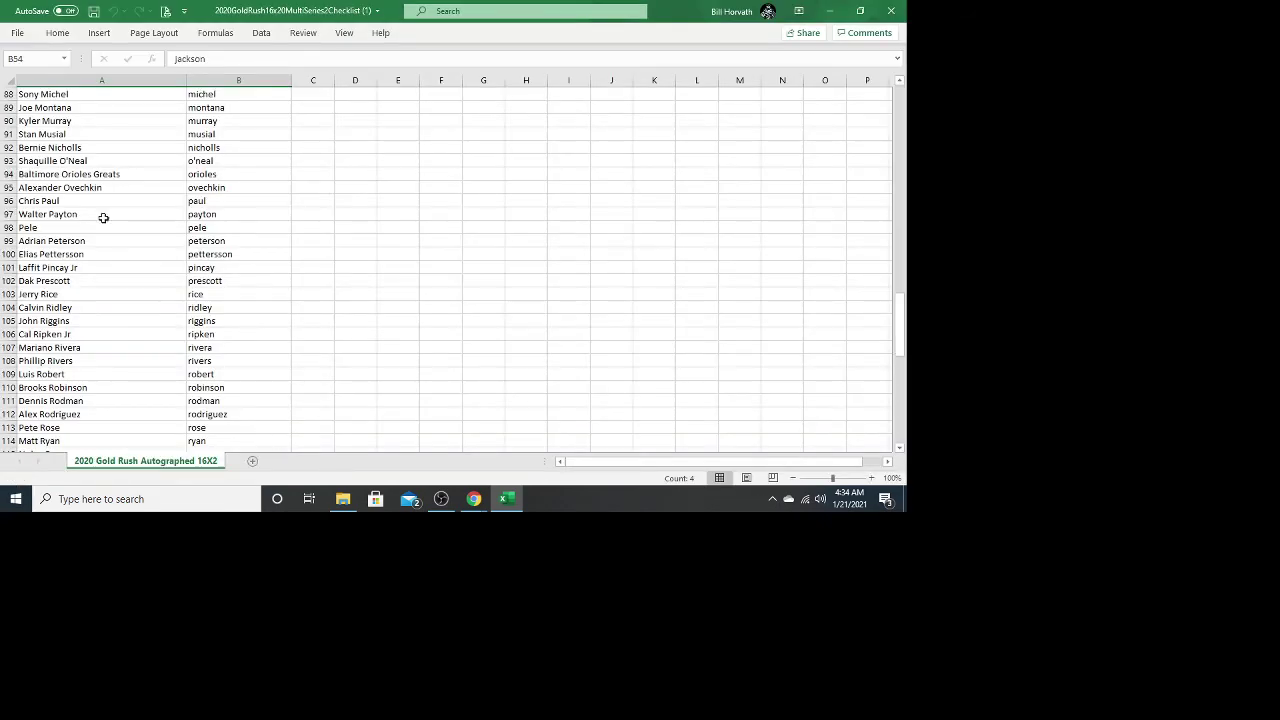
left_click(18, 33)
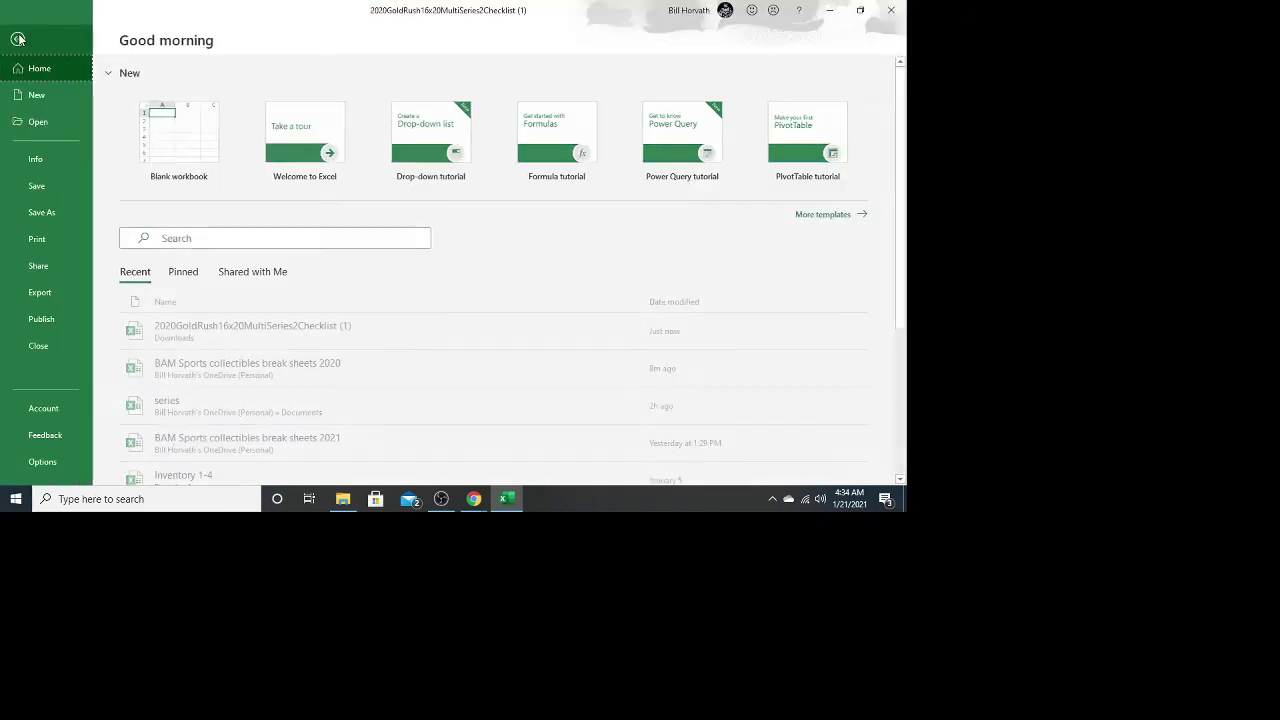
left_click(242, 440)
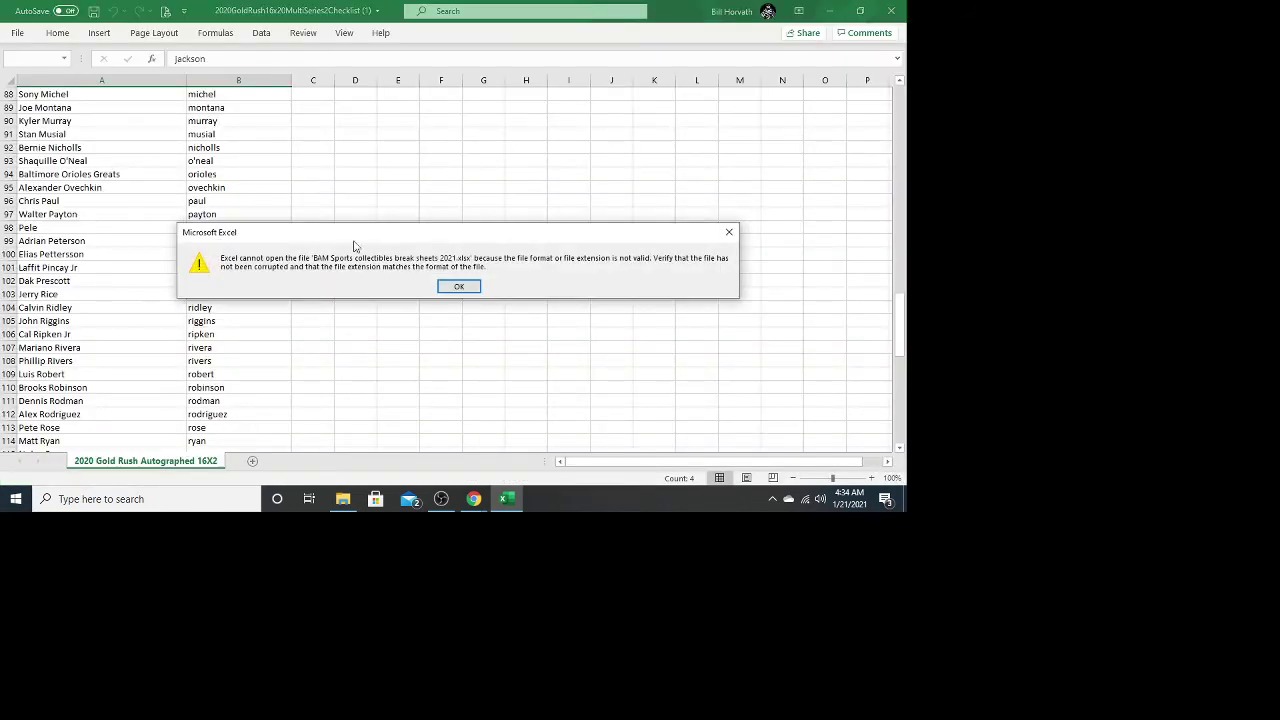
left_click(457, 288)
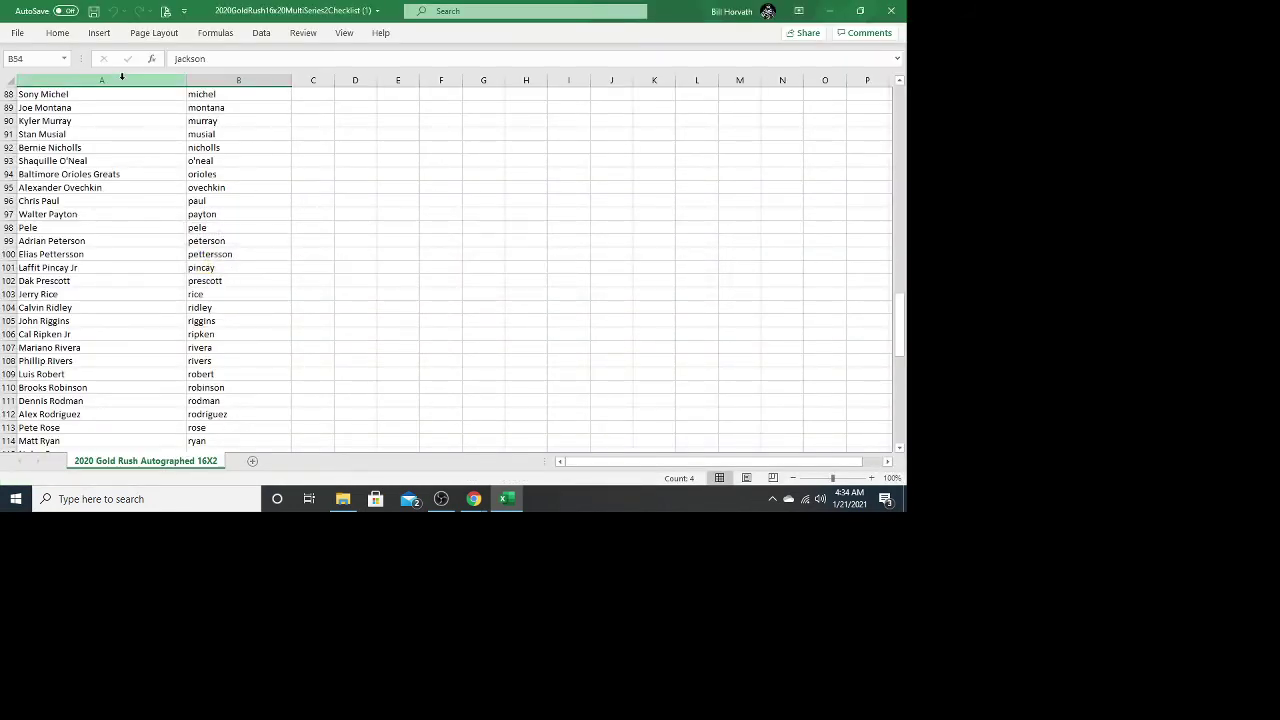
Turn on AutoSave for the Gold Rush checklist by uploading it to OneDrive - Personal, and close the workbook.
left_click(68, 11)
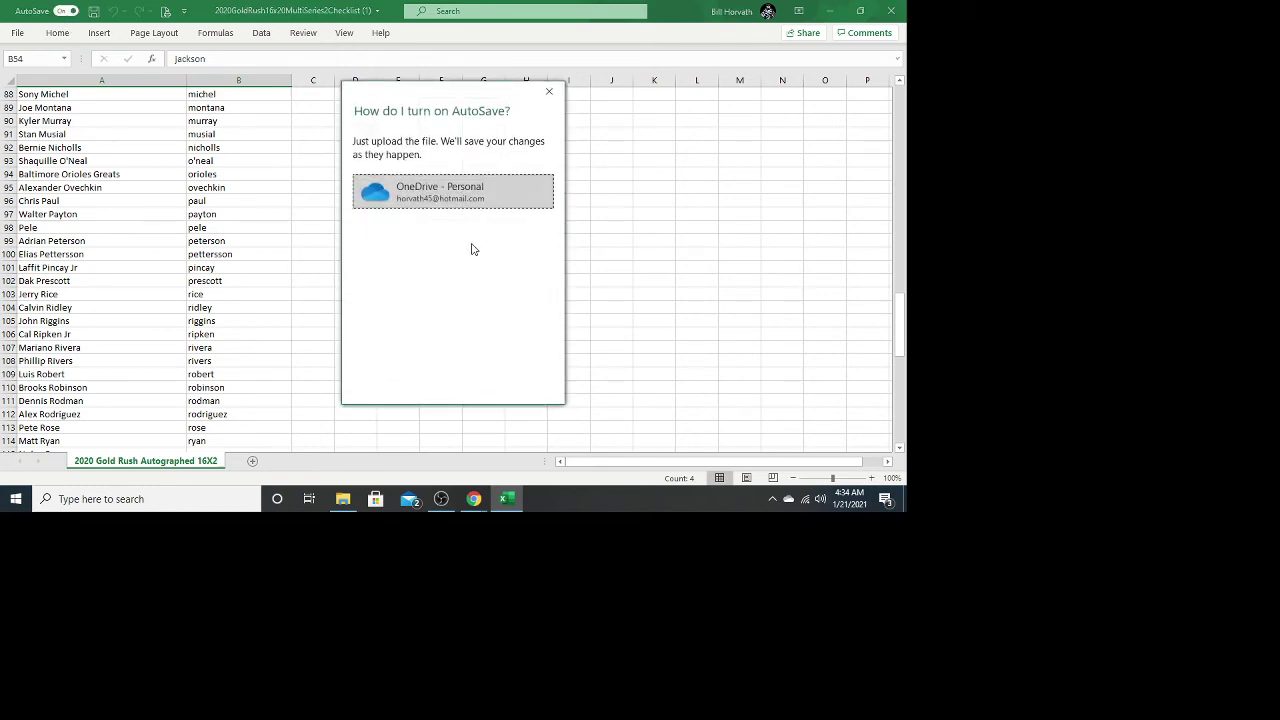
left_click(466, 198)
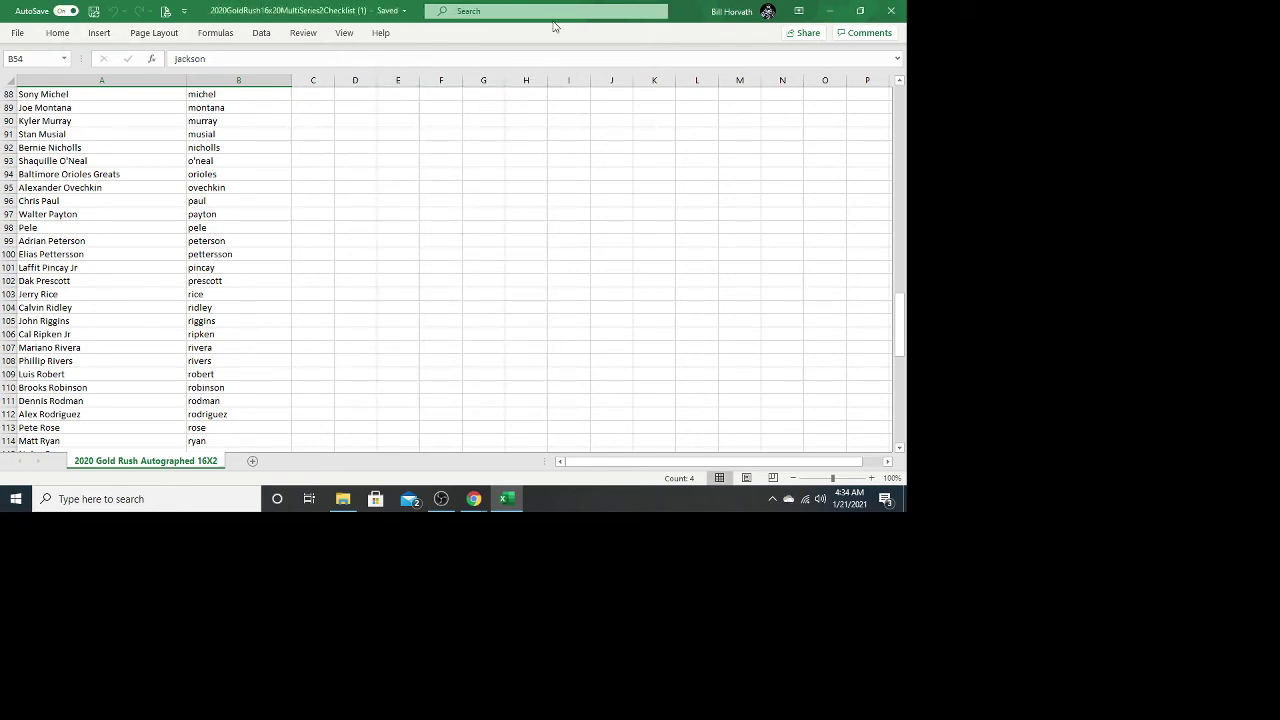
left_click(892, 12)
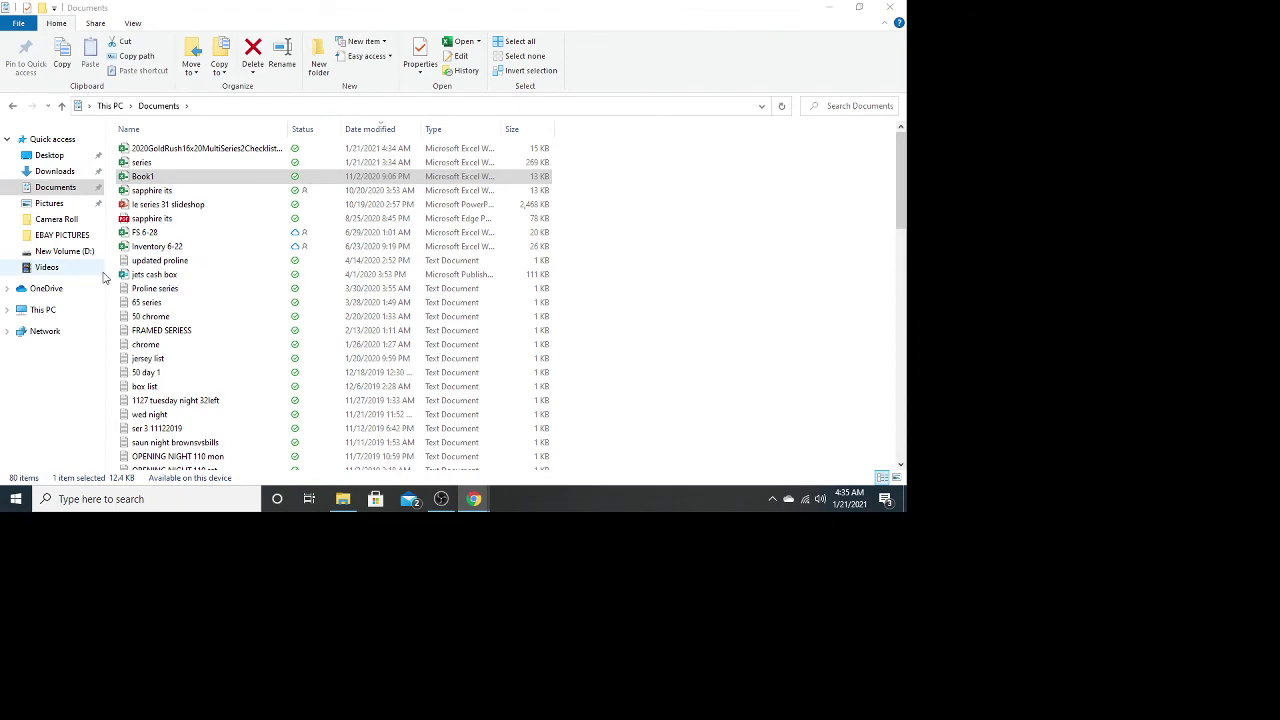
Start Excel again from the Windows list of installed apps.
left_click(18, 500)
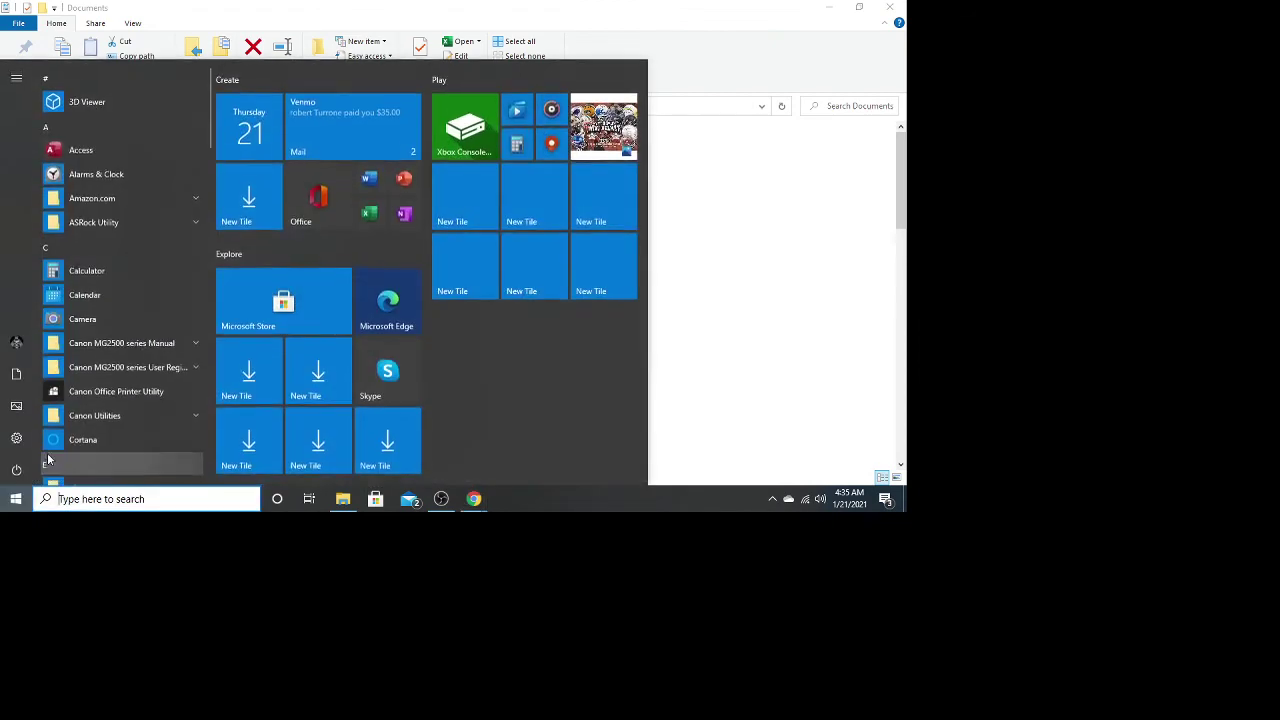
scroll(87, 353, "down", 5)
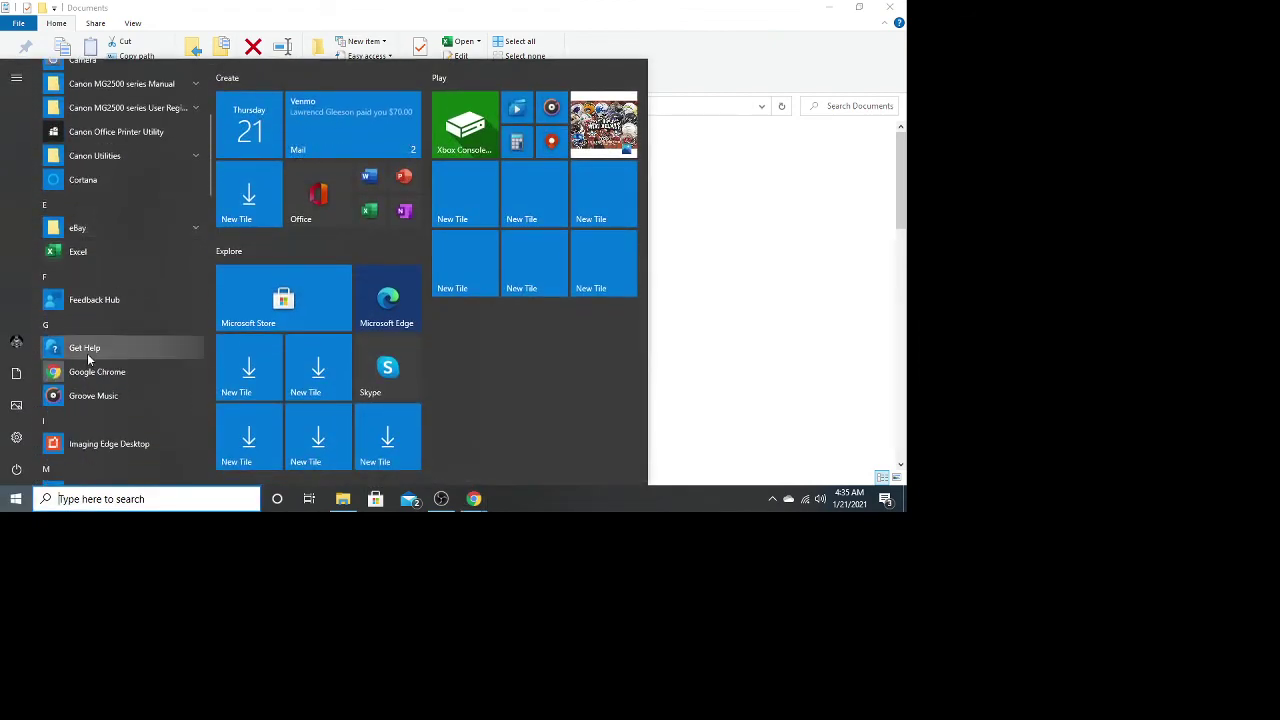
scroll(87, 353, "down", 5)
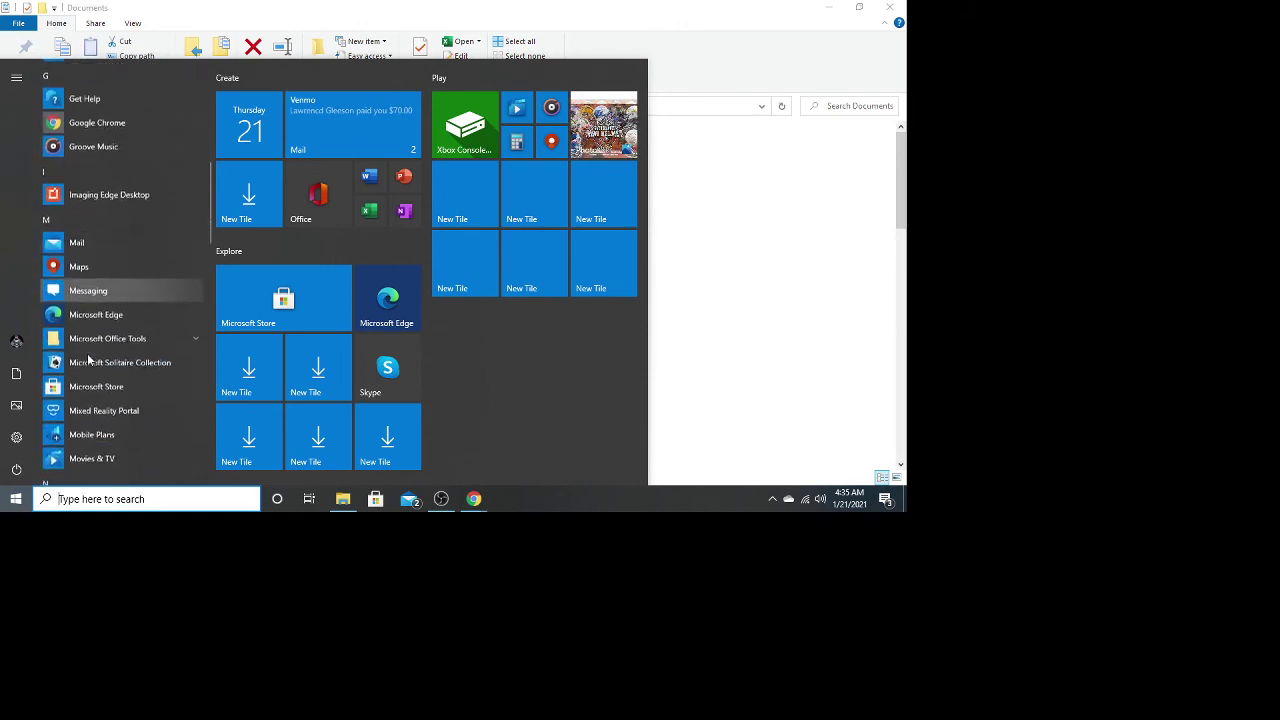
scroll(88, 360, "down", 3)
scroll(88, 360, "up", 6)
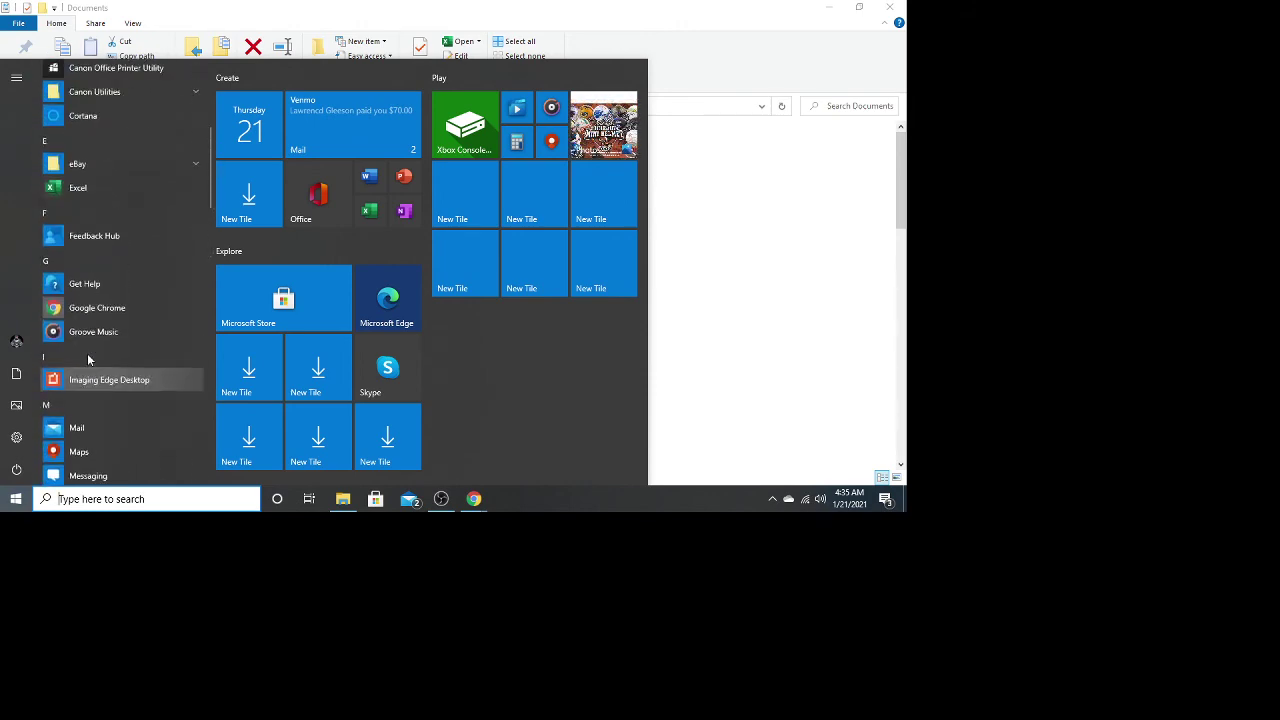
scroll(88, 360, "up", 1)
left_click(98, 255)
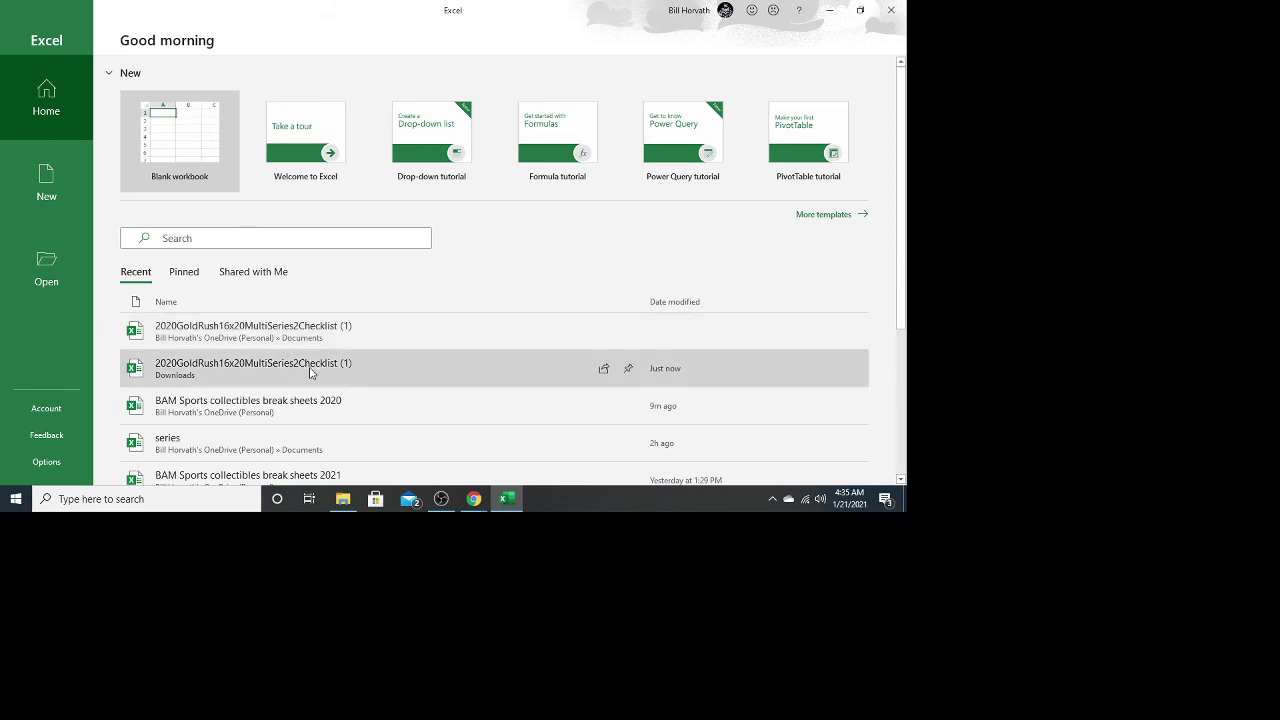
Try to open BAM Sports collectibles break sheets 2021 from the recent workbooks and dismiss the error.
scroll(297, 394, "down", 1)
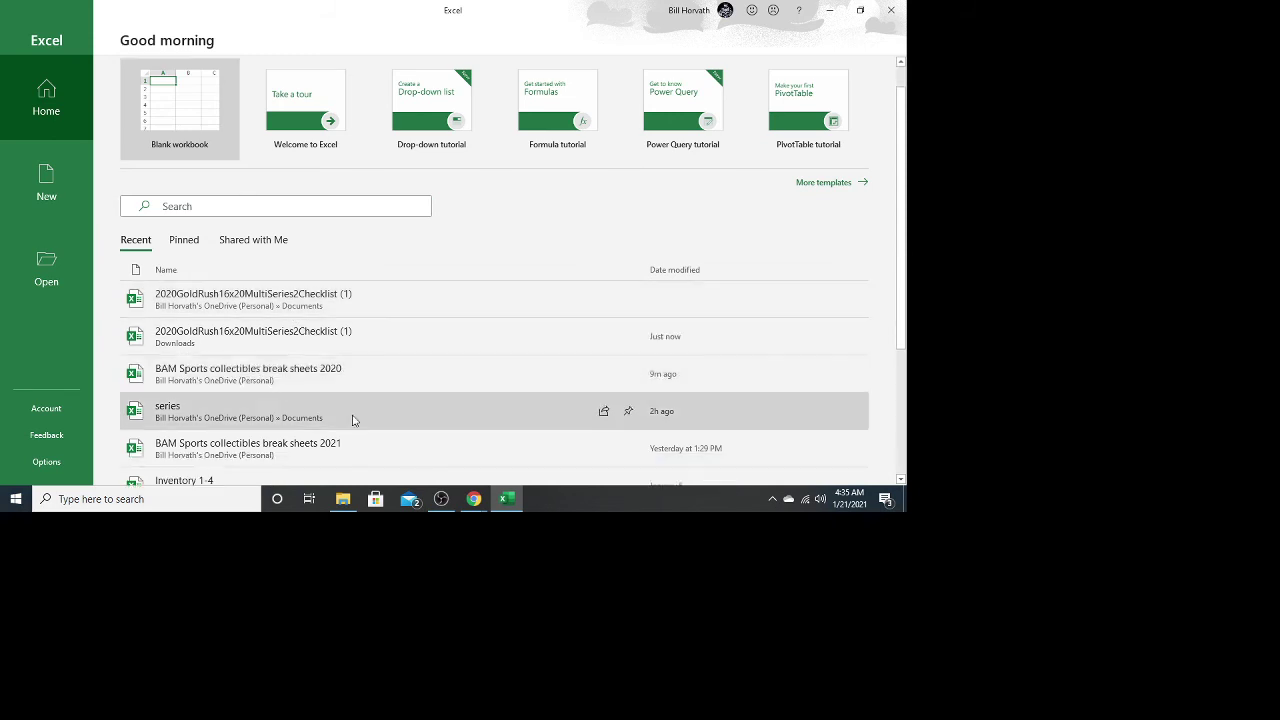
left_click(281, 449)
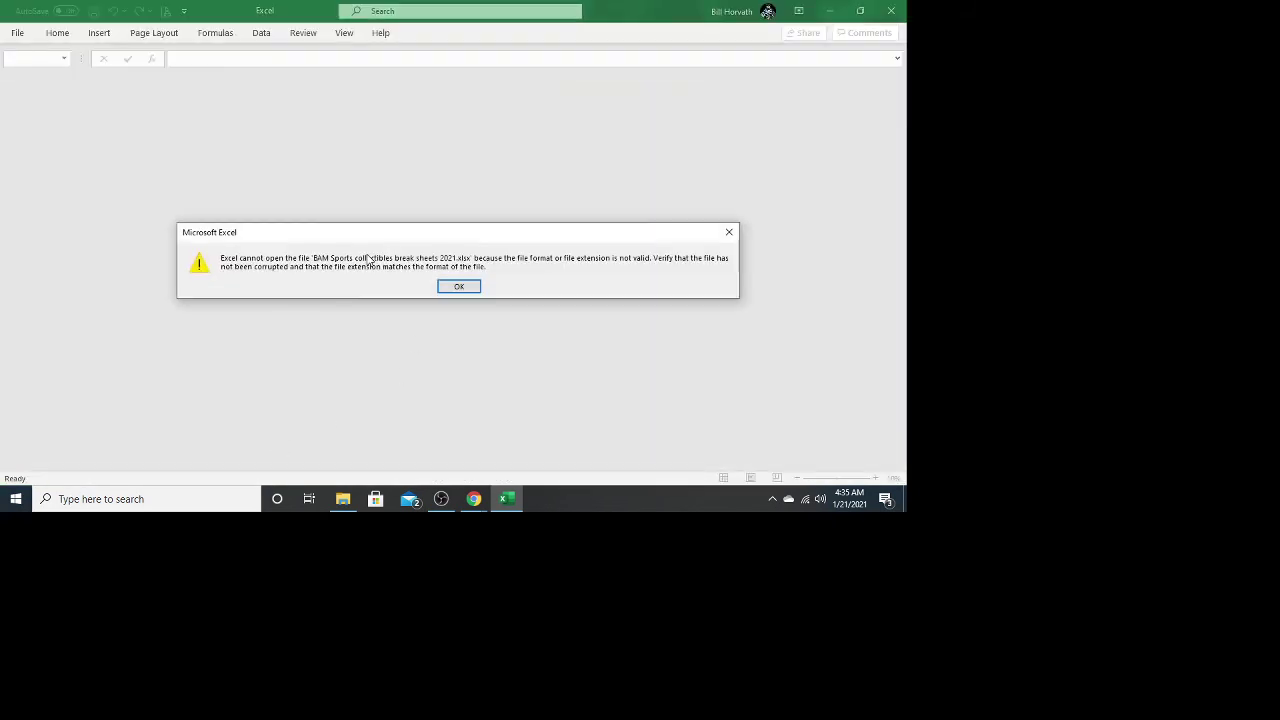
left_click(452, 286)
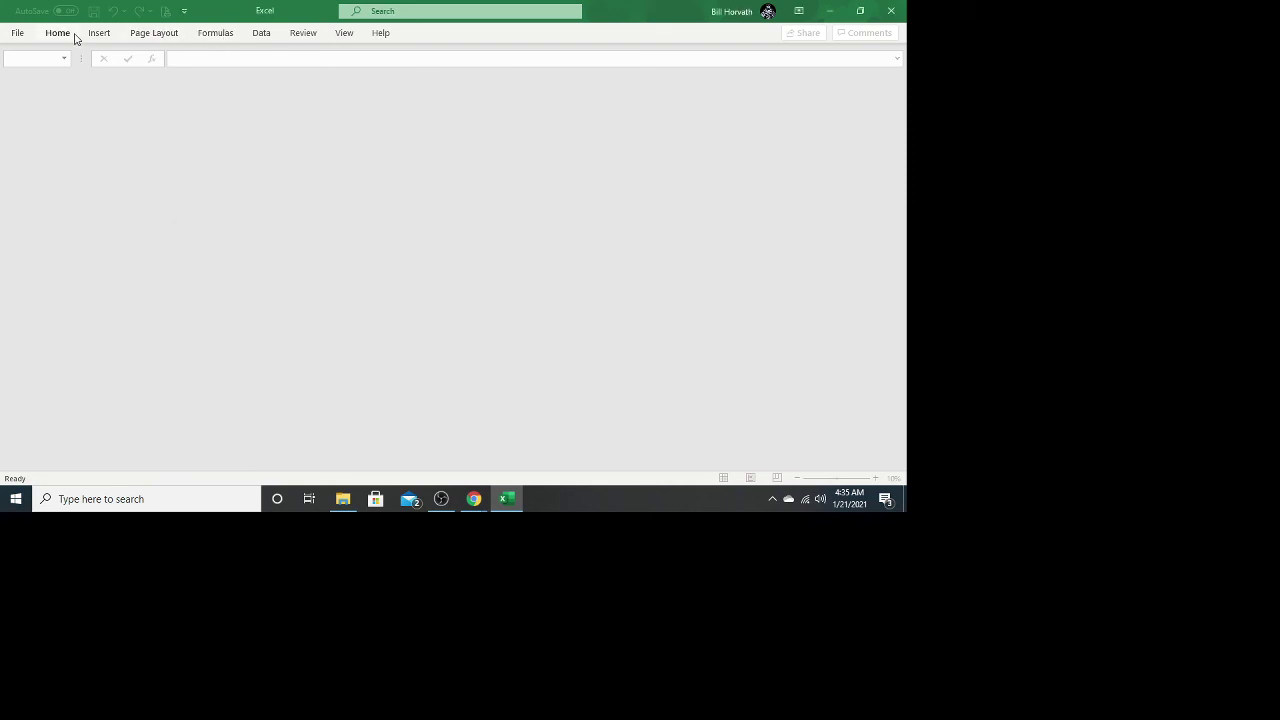
Go to the 2021 break sheets workbook's file location in OneDrive - Personal, try to open it from there and dismiss the error.
left_click(20, 36)
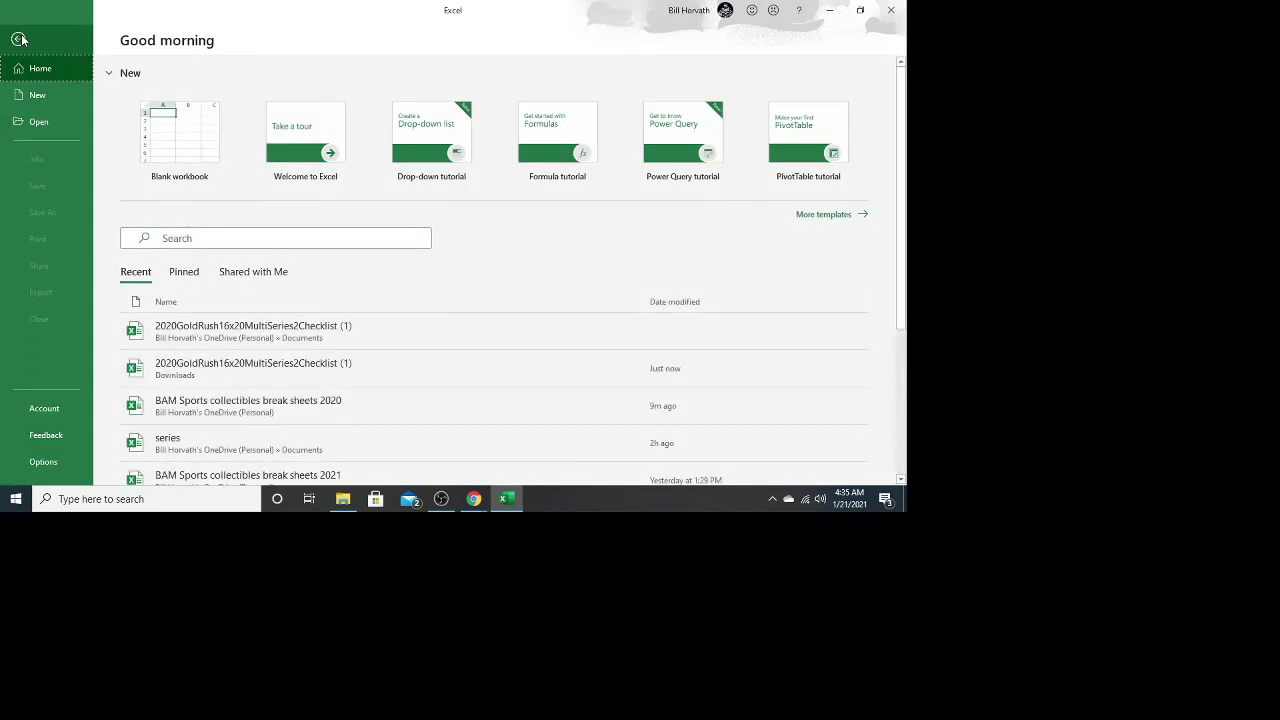
left_click(42, 124)
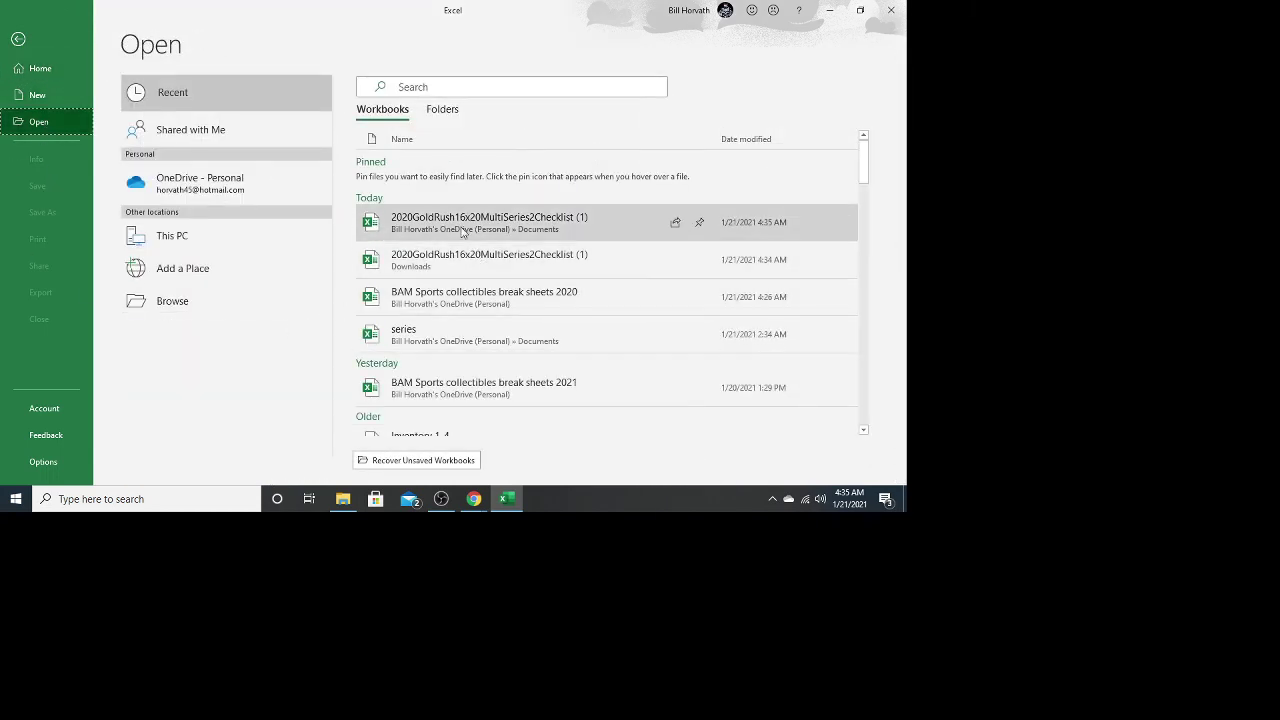
right_click(505, 382)
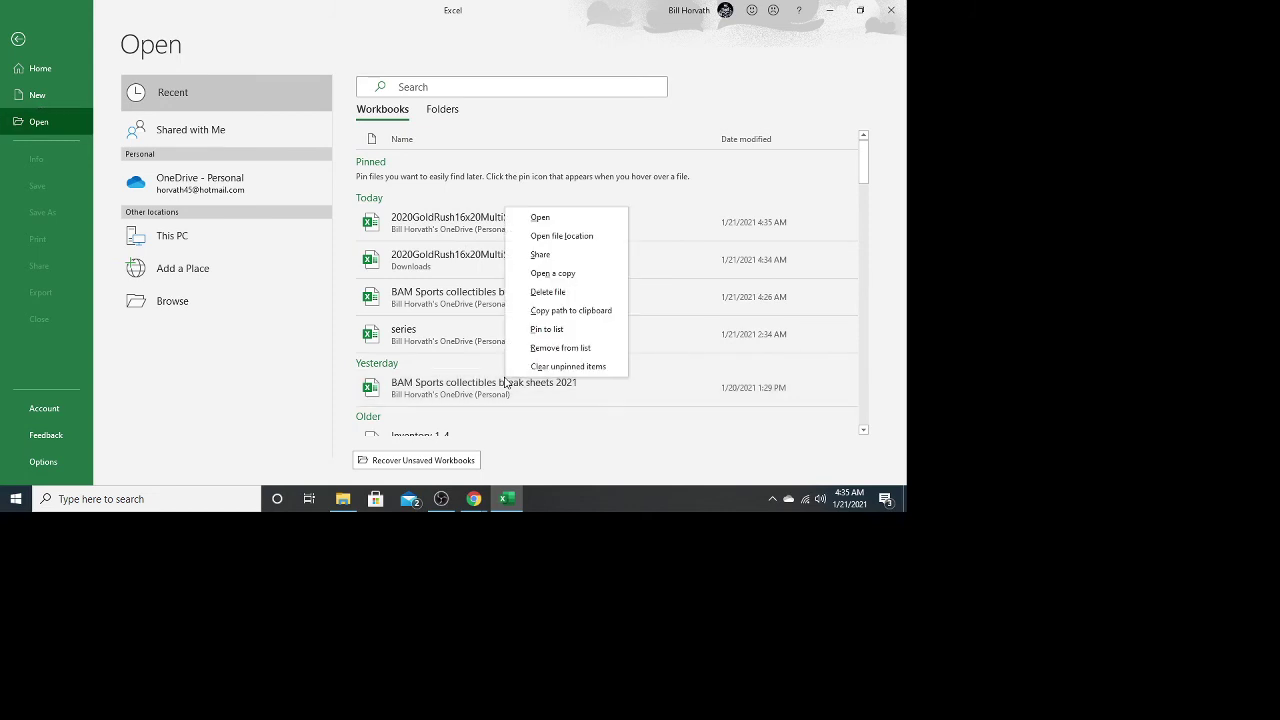
left_click(560, 237)
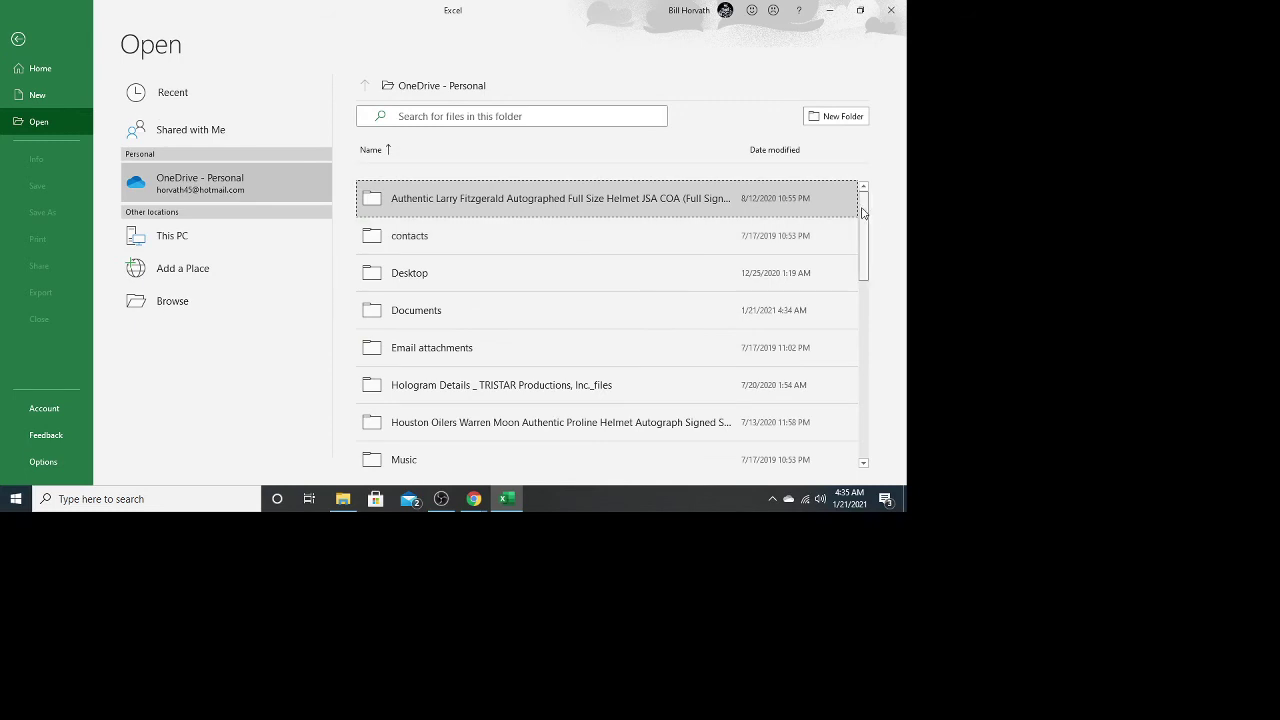
left_click_drag(864, 206, 860, 350)
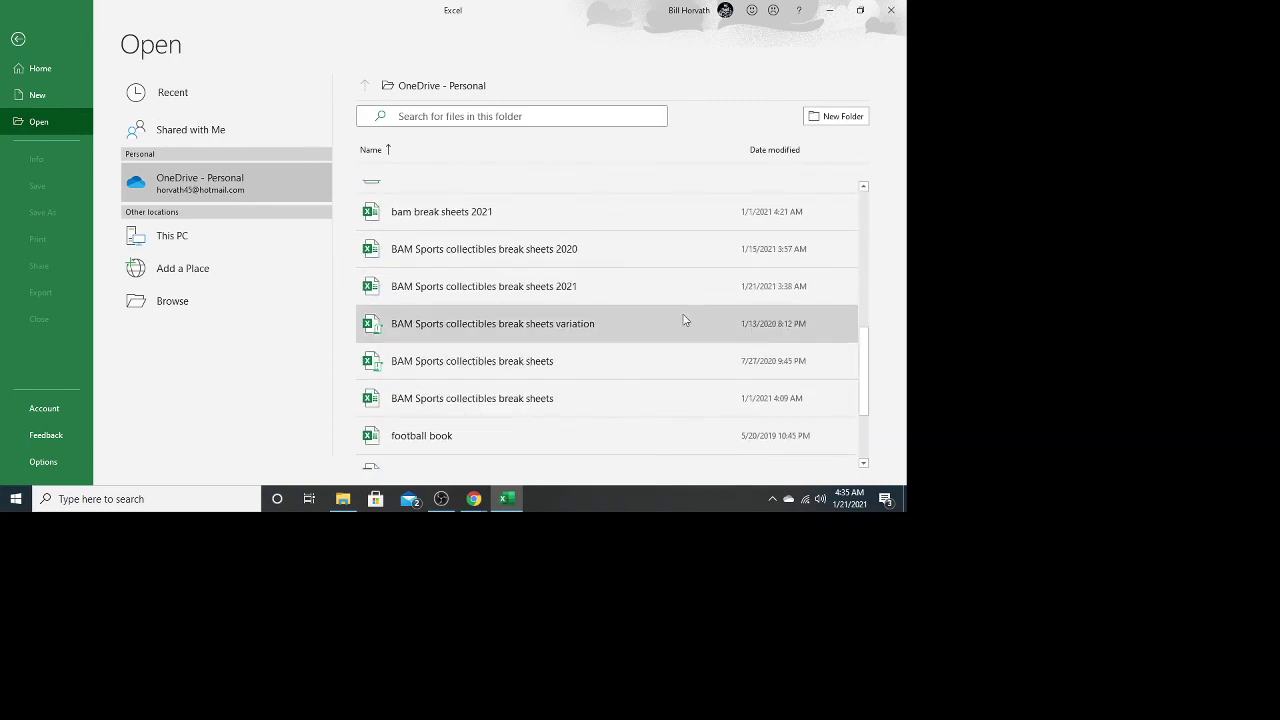
right_click(538, 288)
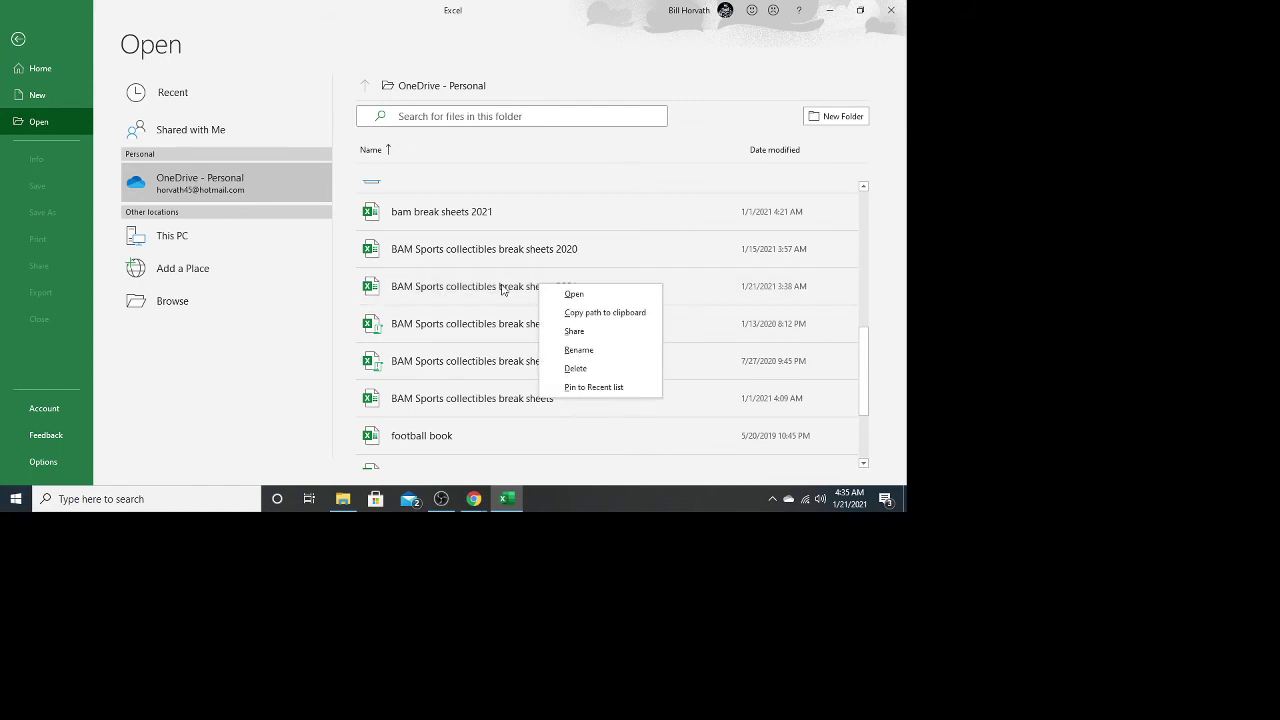
left_click(503, 288)
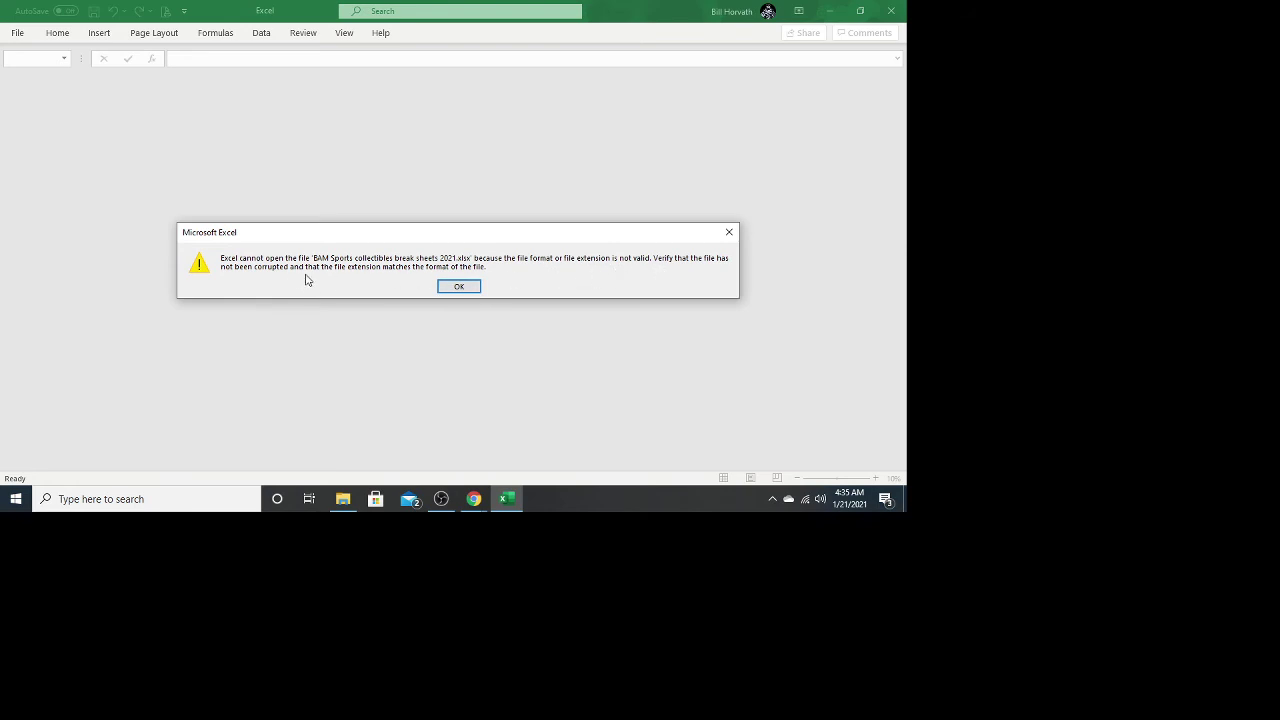
left_click(459, 287)
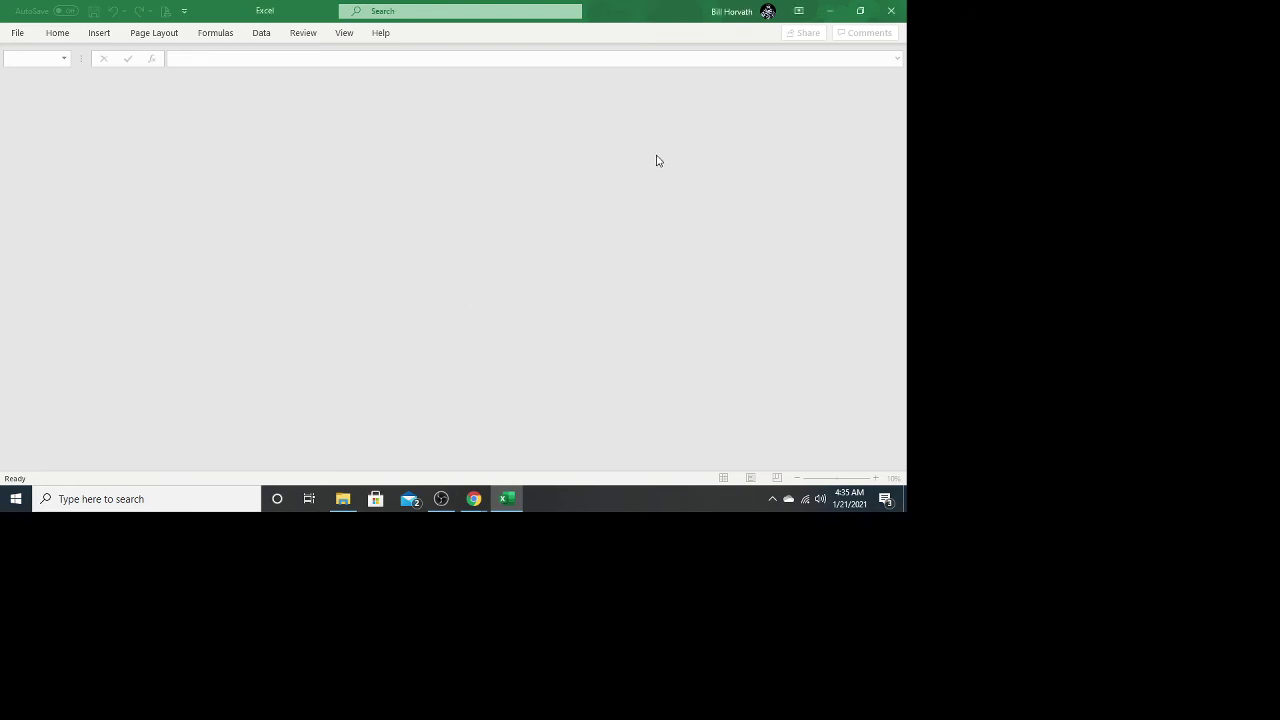
Browse from the recent 2021 break sheets entry to its file location, try opening BAM Sports collectibles break sheets 2021.xlsx and dismiss the error.
left_click(19, 34)
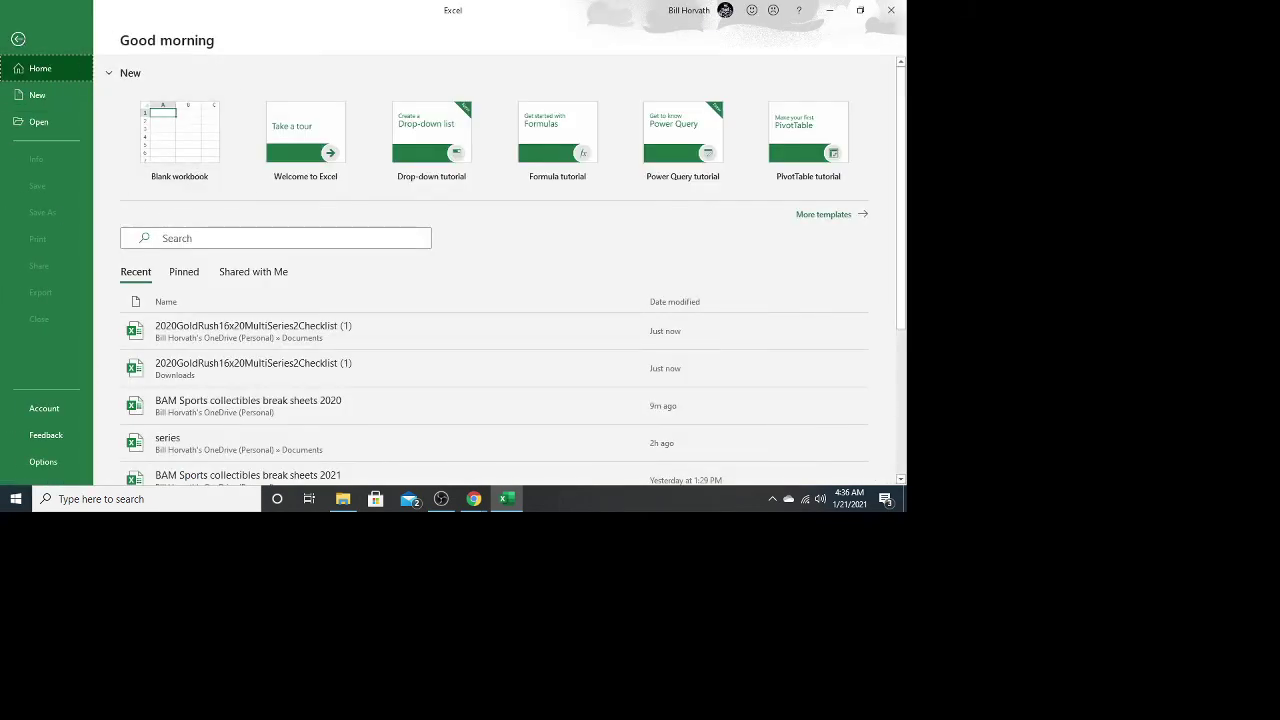
key("alt+Tab")
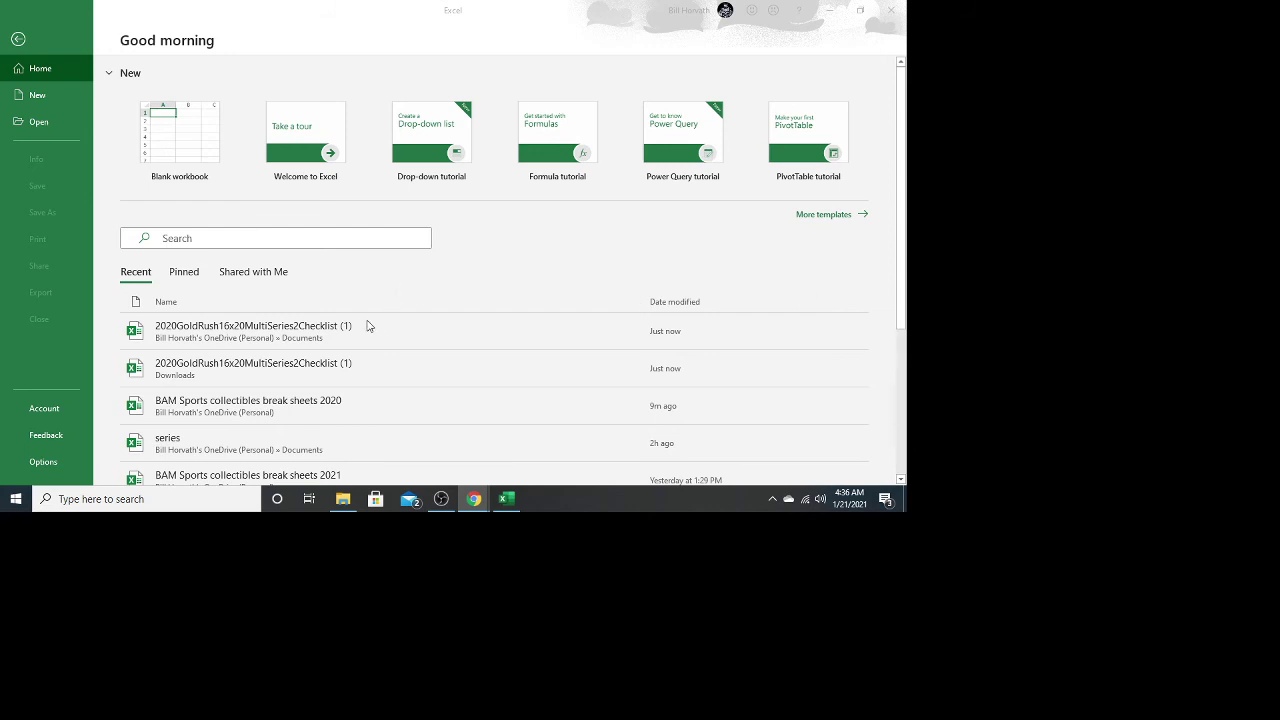
scroll(365, 326, "down", 1)
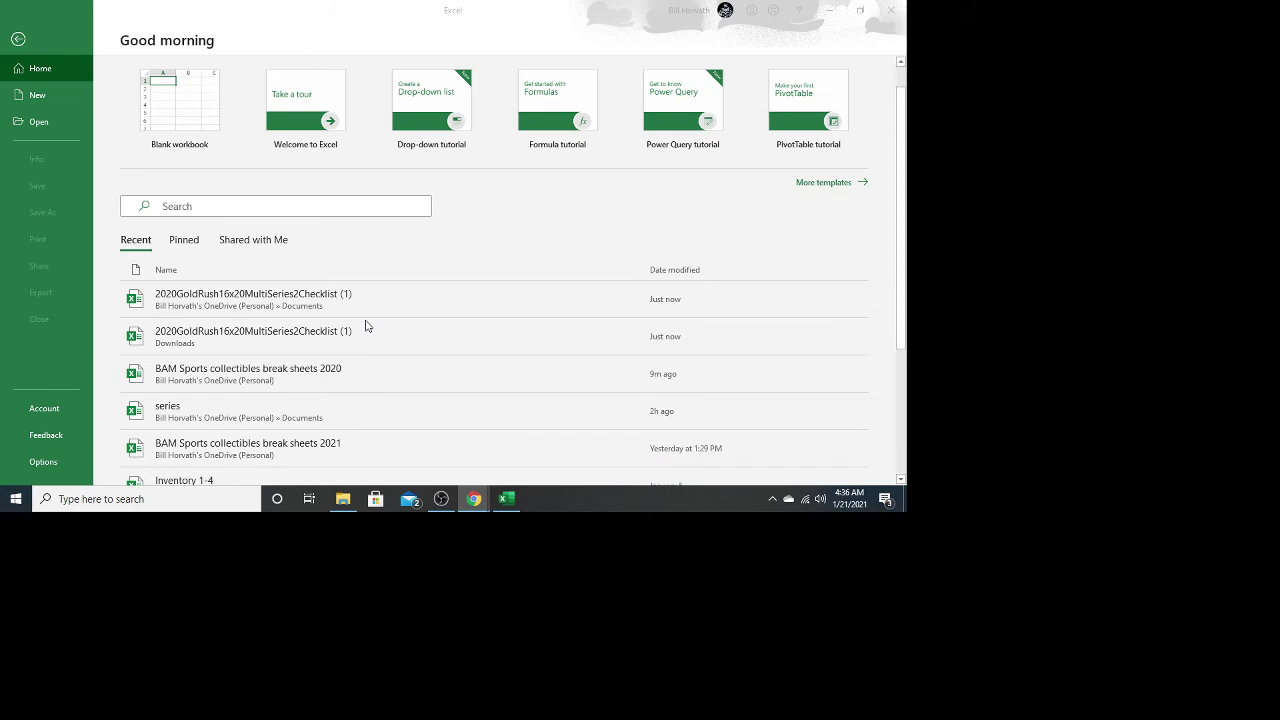
left_click(291, 448)
right_click(291, 448)
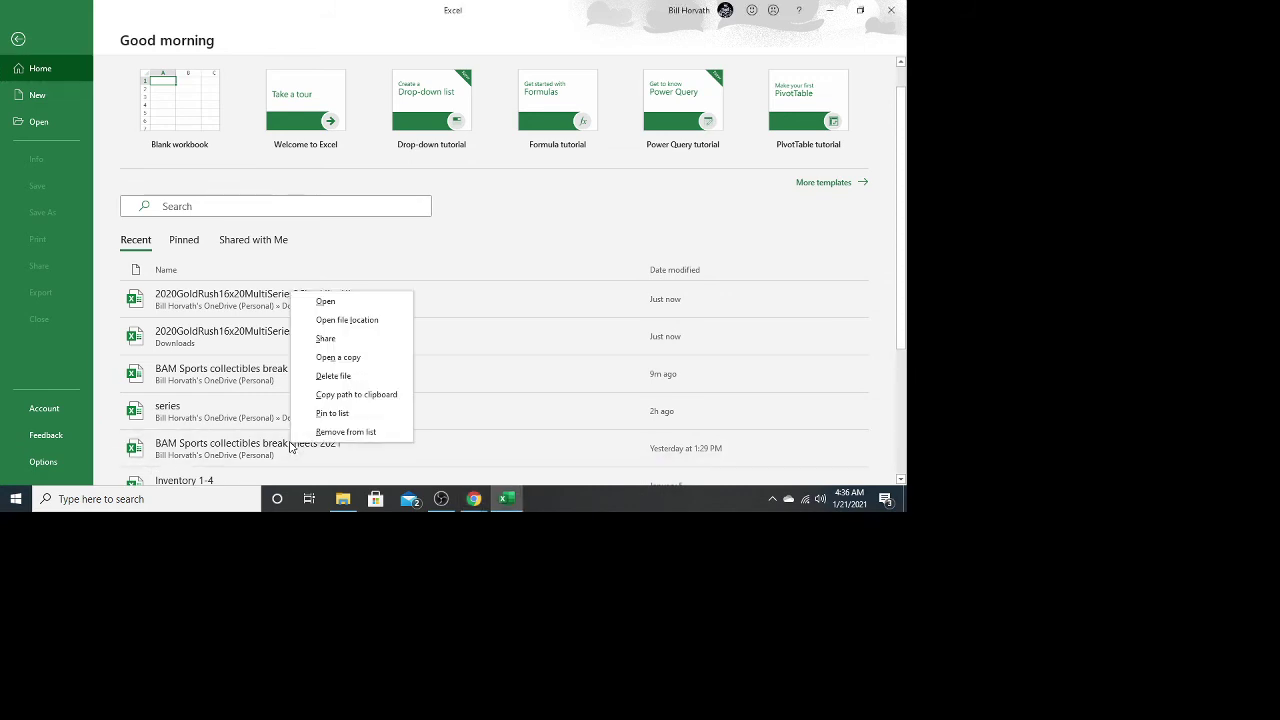
left_click(343, 319)
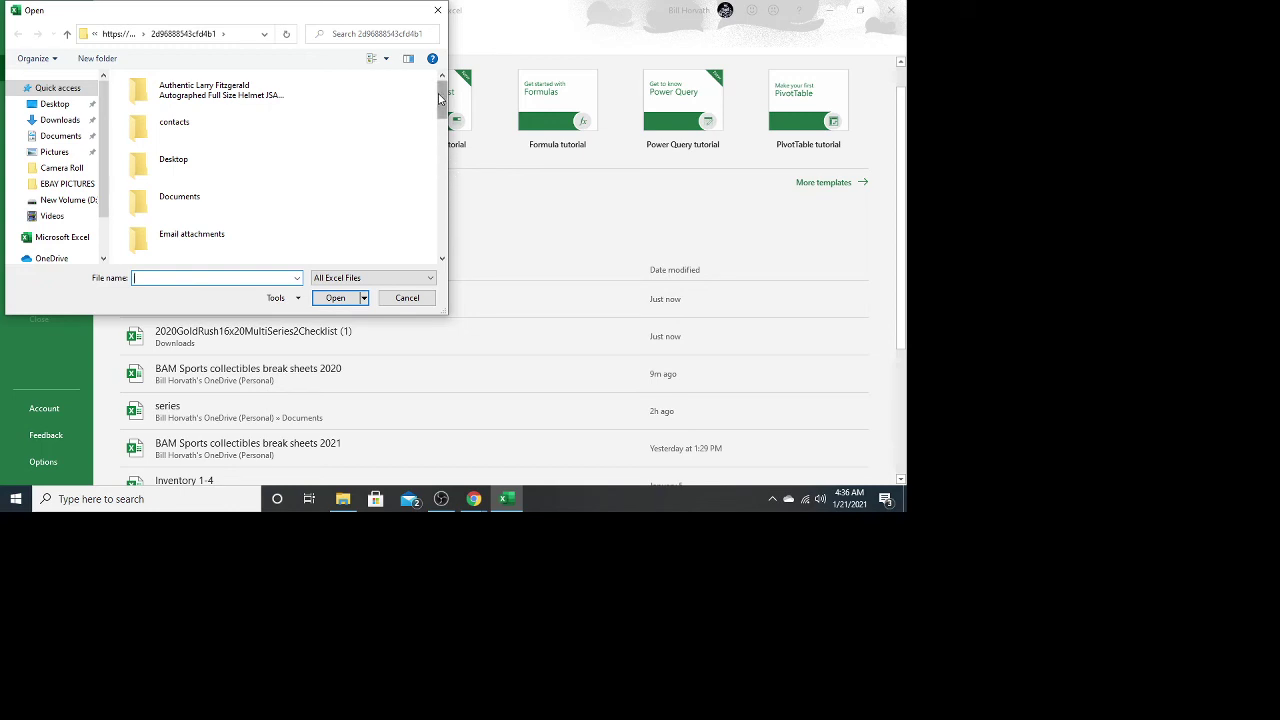
left_click_drag(441, 100, 432, 184)
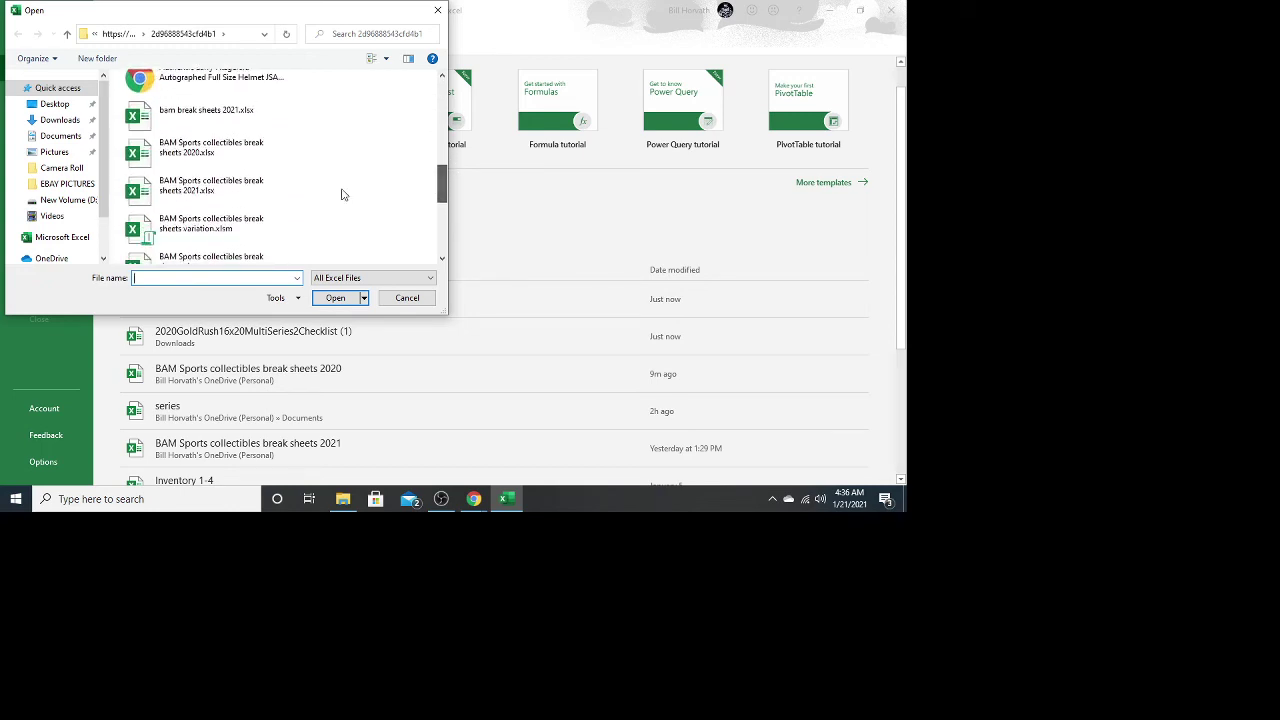
left_click(246, 190)
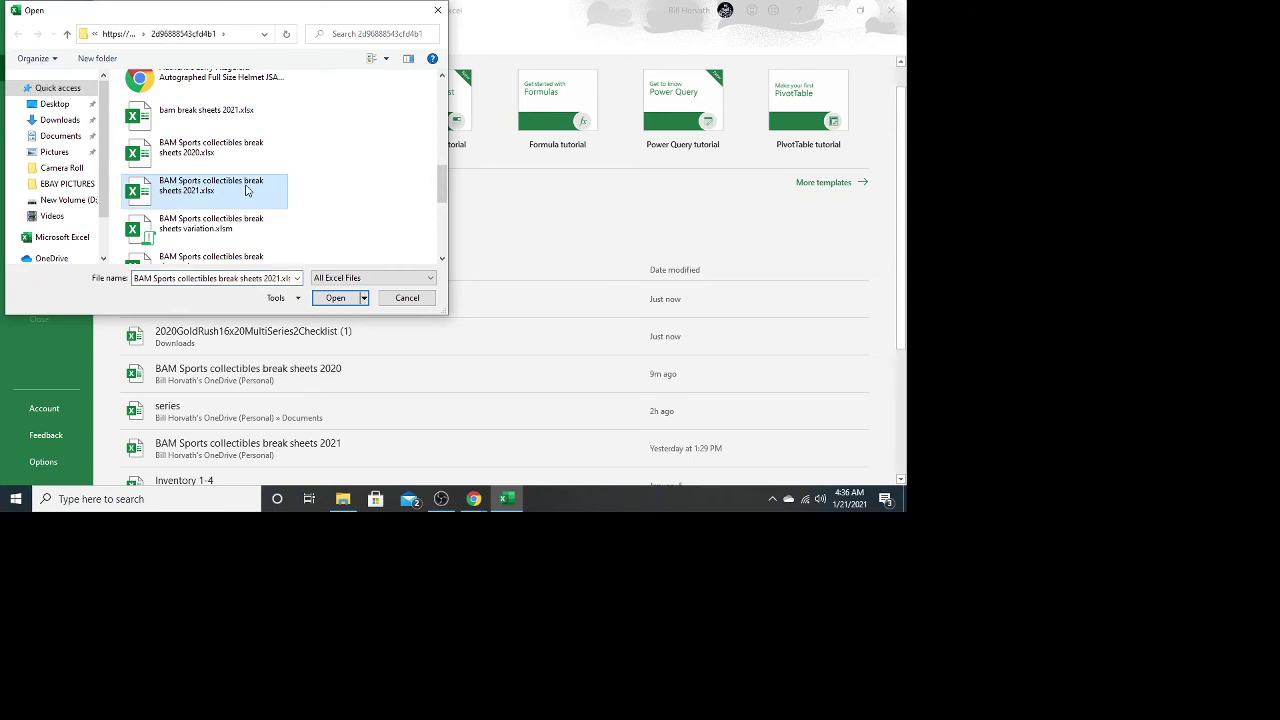
right_click(246, 190)
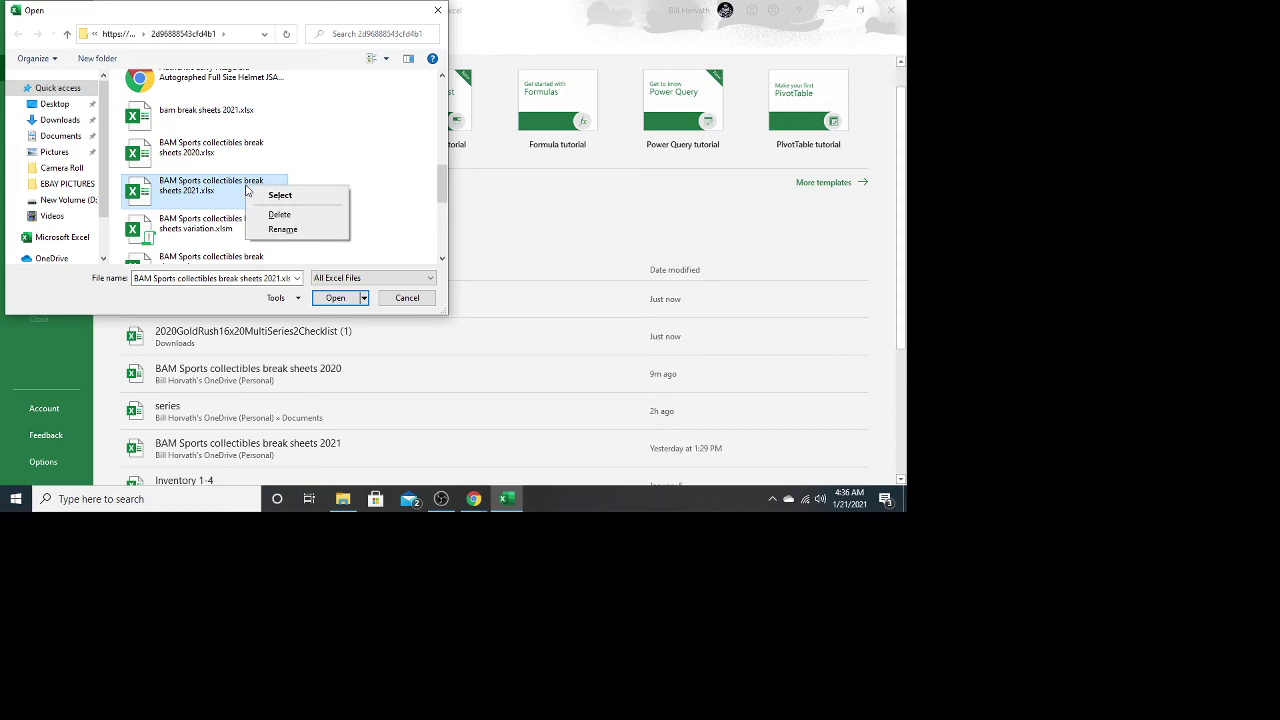
left_click(278, 197)
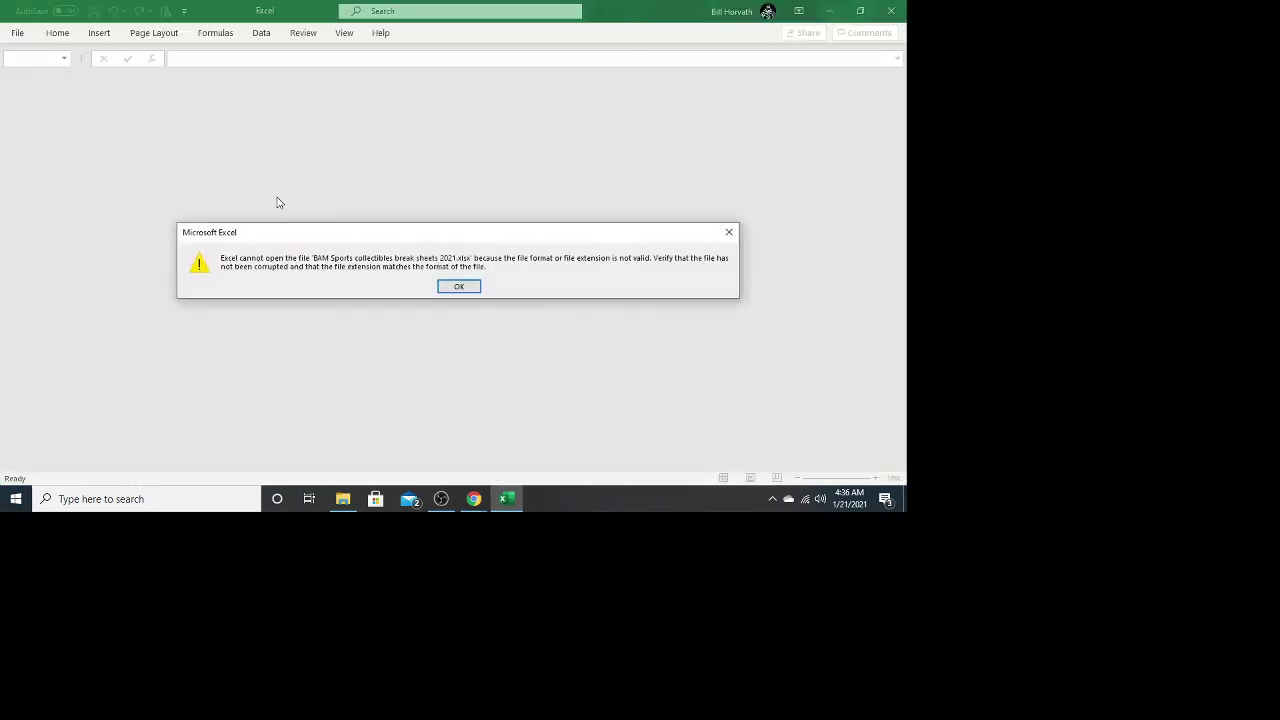
left_click(451, 287)
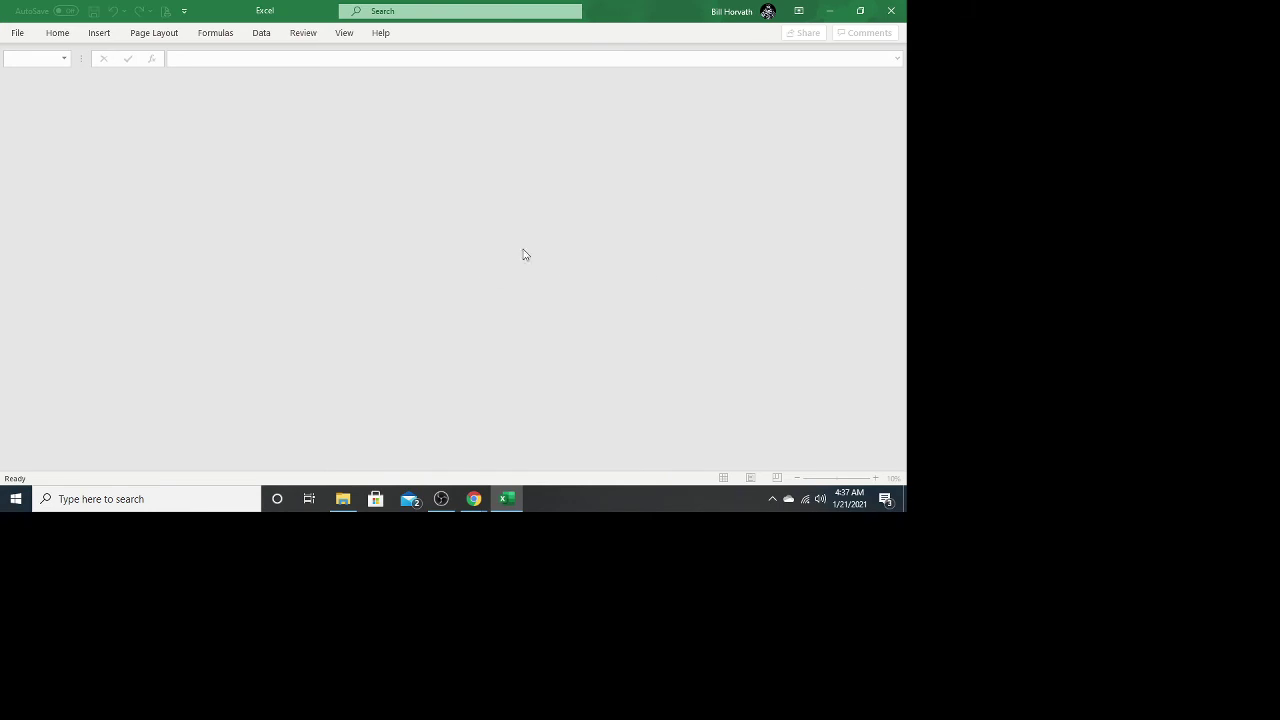
Open the file location of the recent 2021 break sheets workbook again and find BAM Sports collectibles break sheets 2021.xlsx in the folder.
left_click(28, 37)
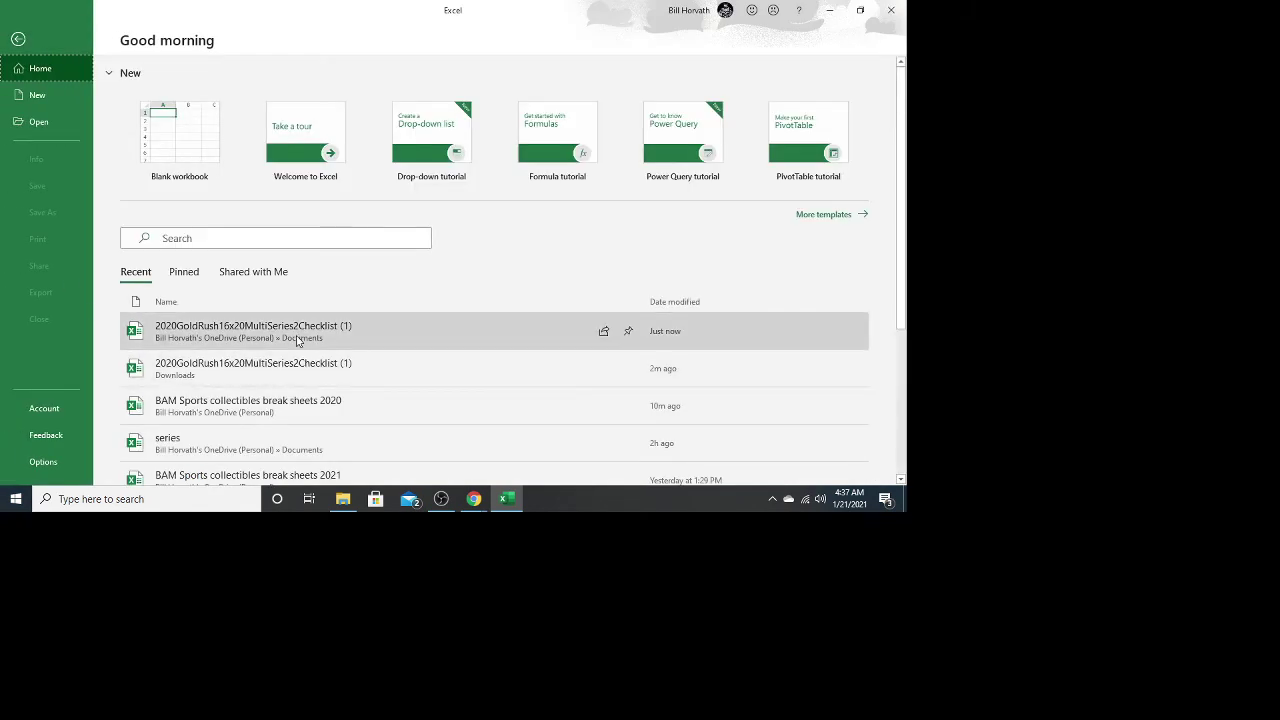
scroll(363, 388, "down", 1)
right_click(274, 447)
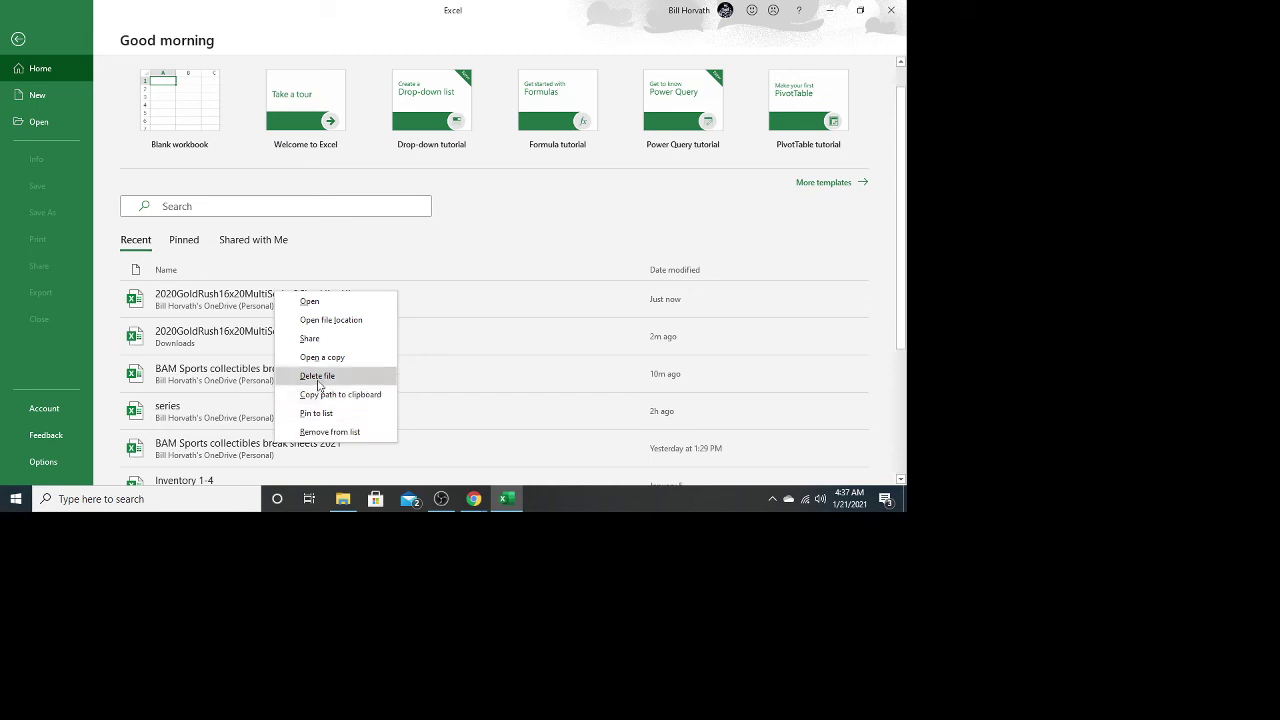
left_click(316, 322)
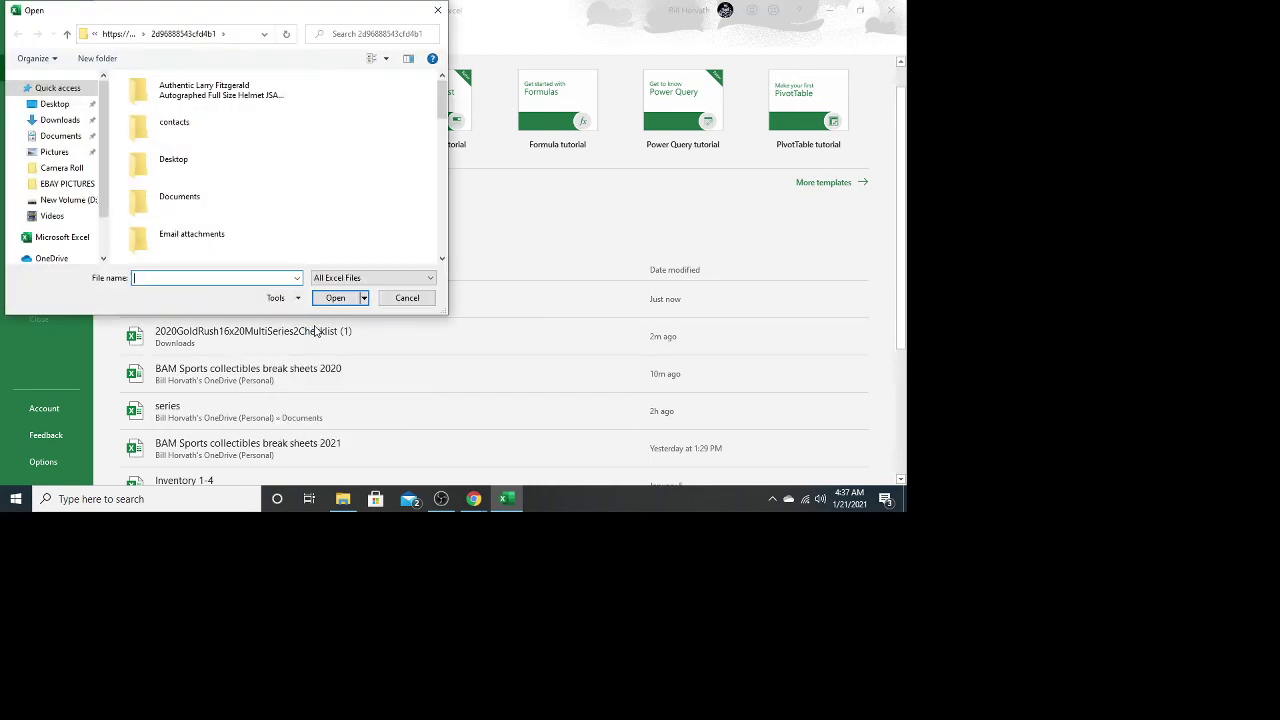
scroll(229, 163, "down", 6)
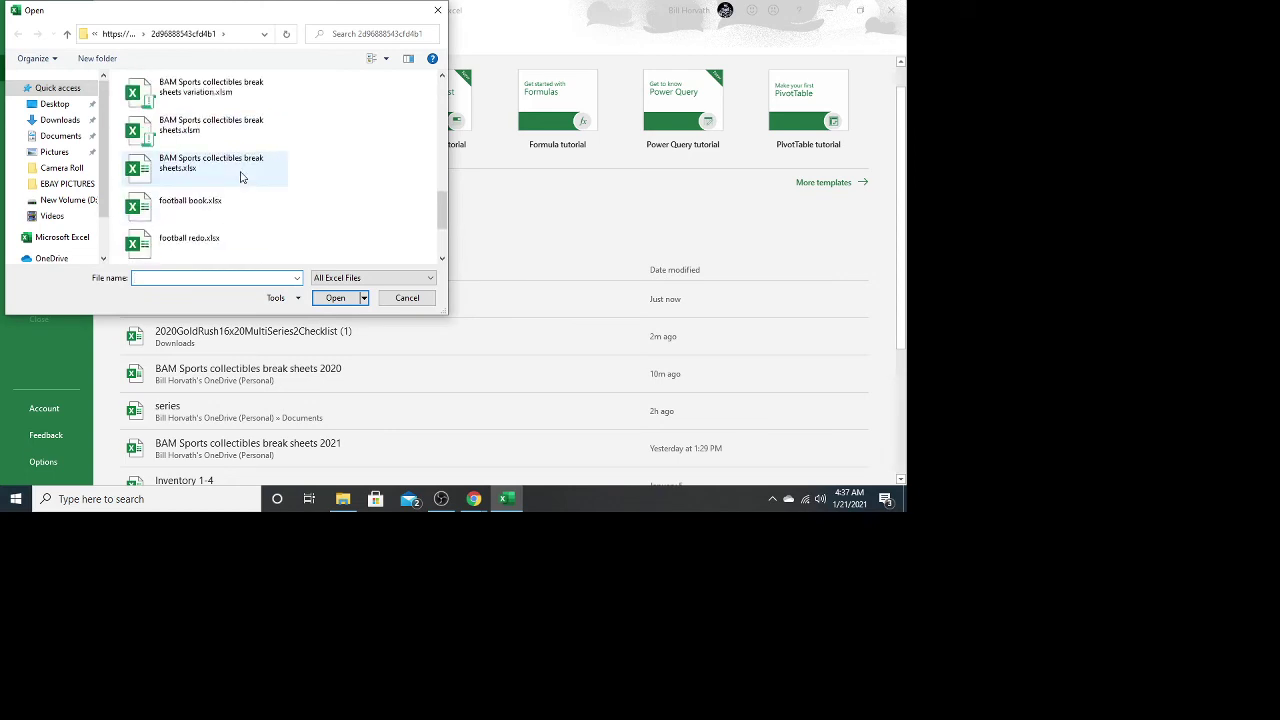
scroll(240, 177, "up", 1)
scroll(240, 177, "up", 1)
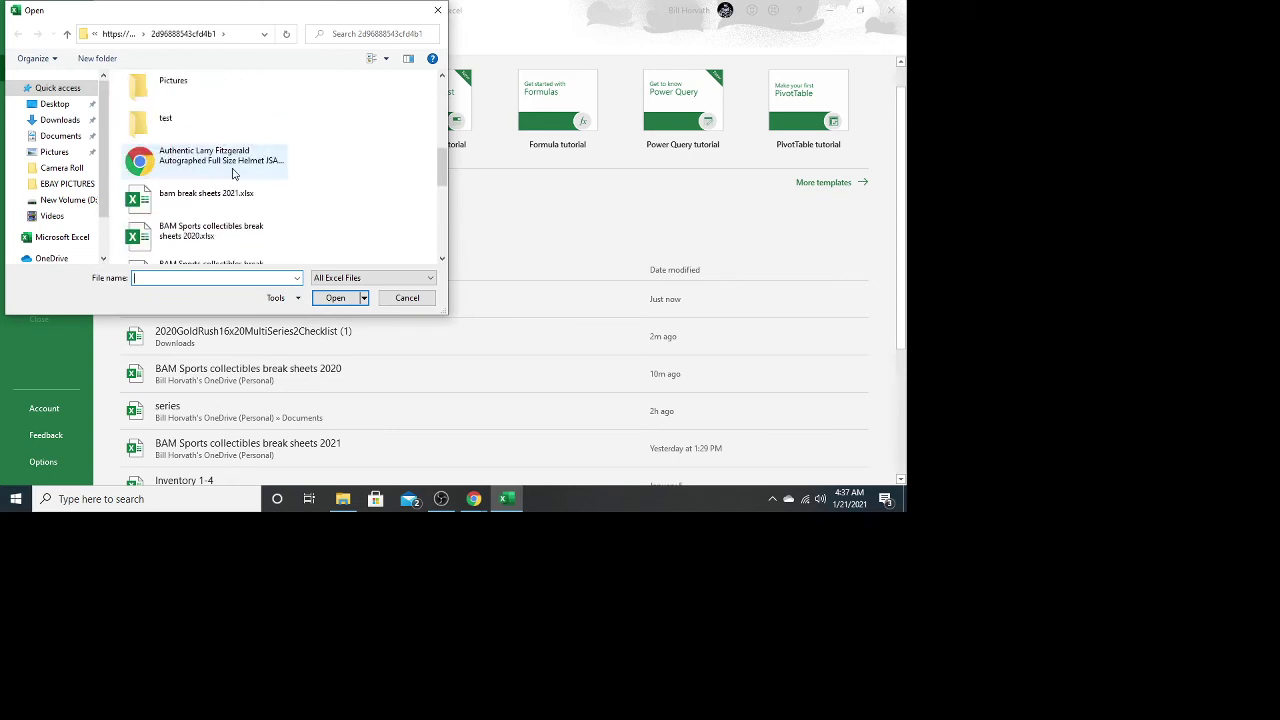
scroll(233, 174, "down", 1)
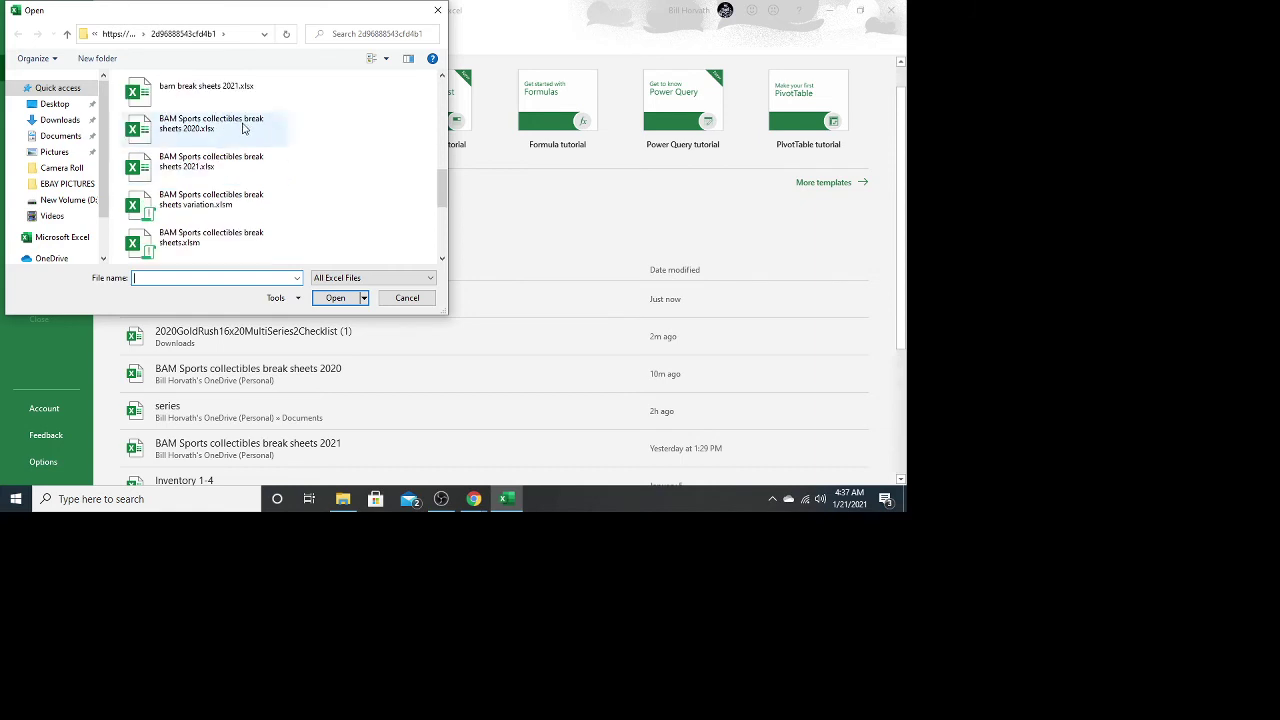
right_click(216, 157)
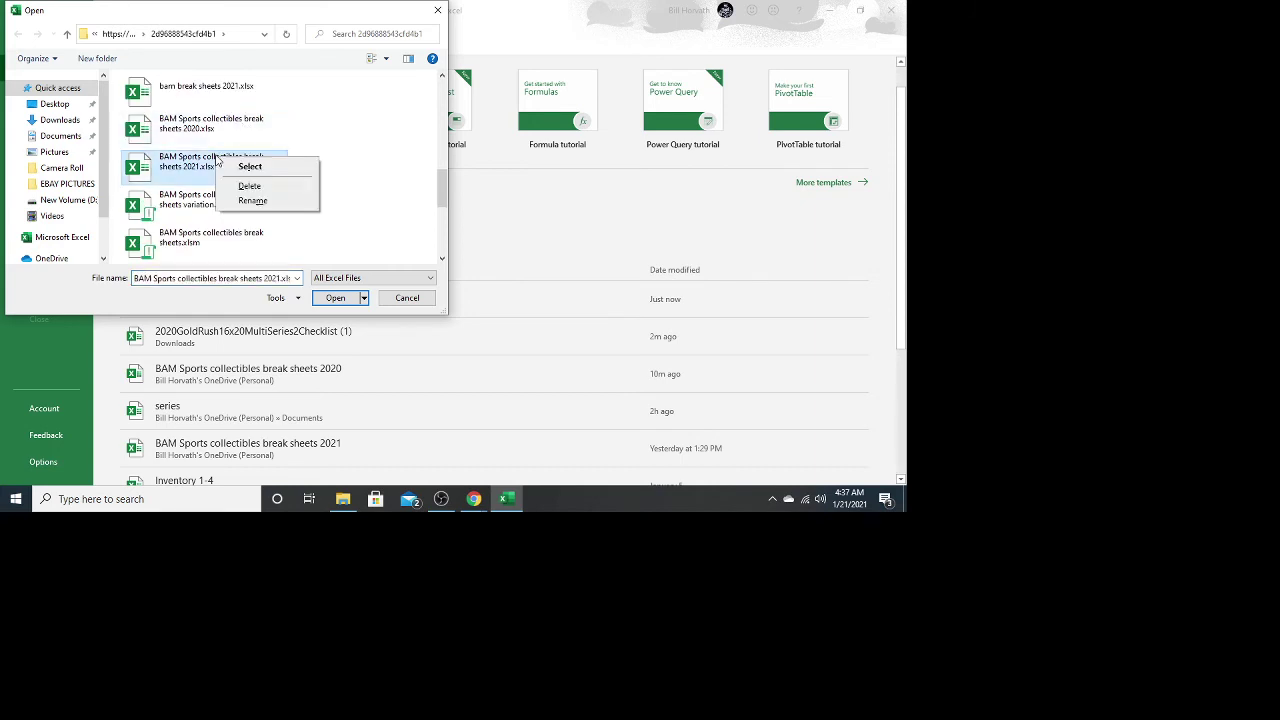
key("Escape")
left_click(197, 160)
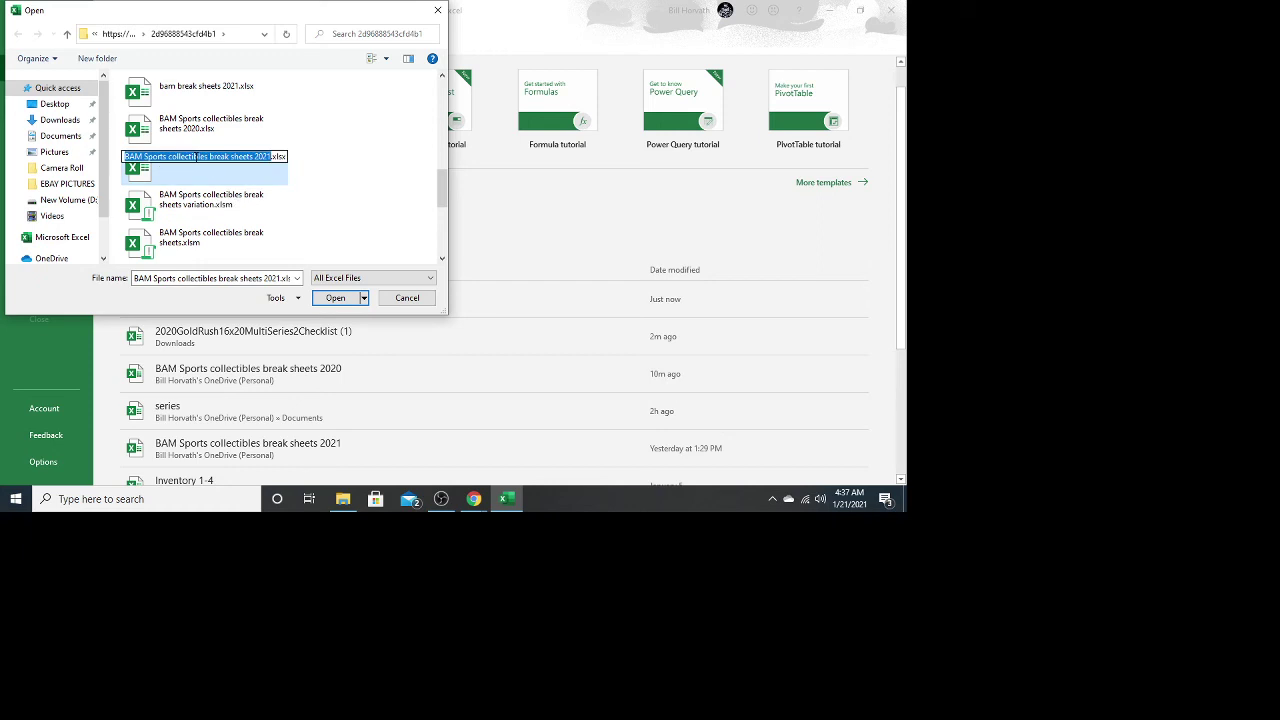
key("Escape")
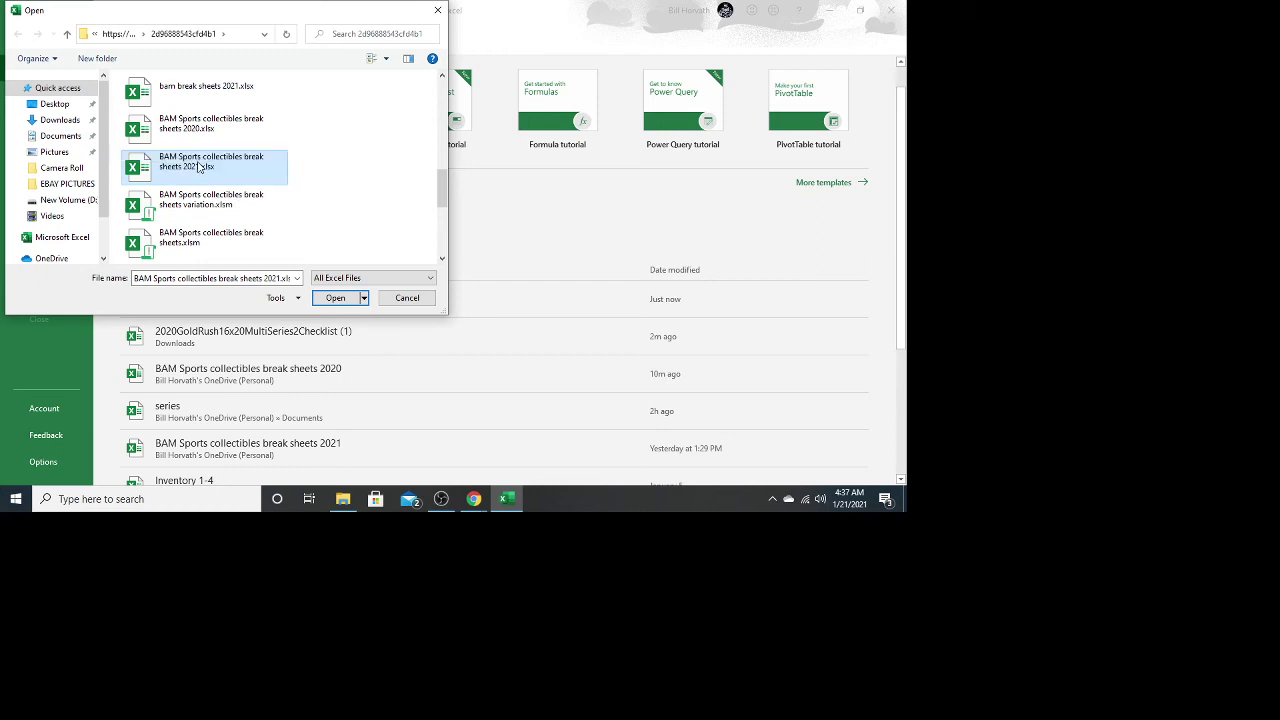
left_click(198, 166)
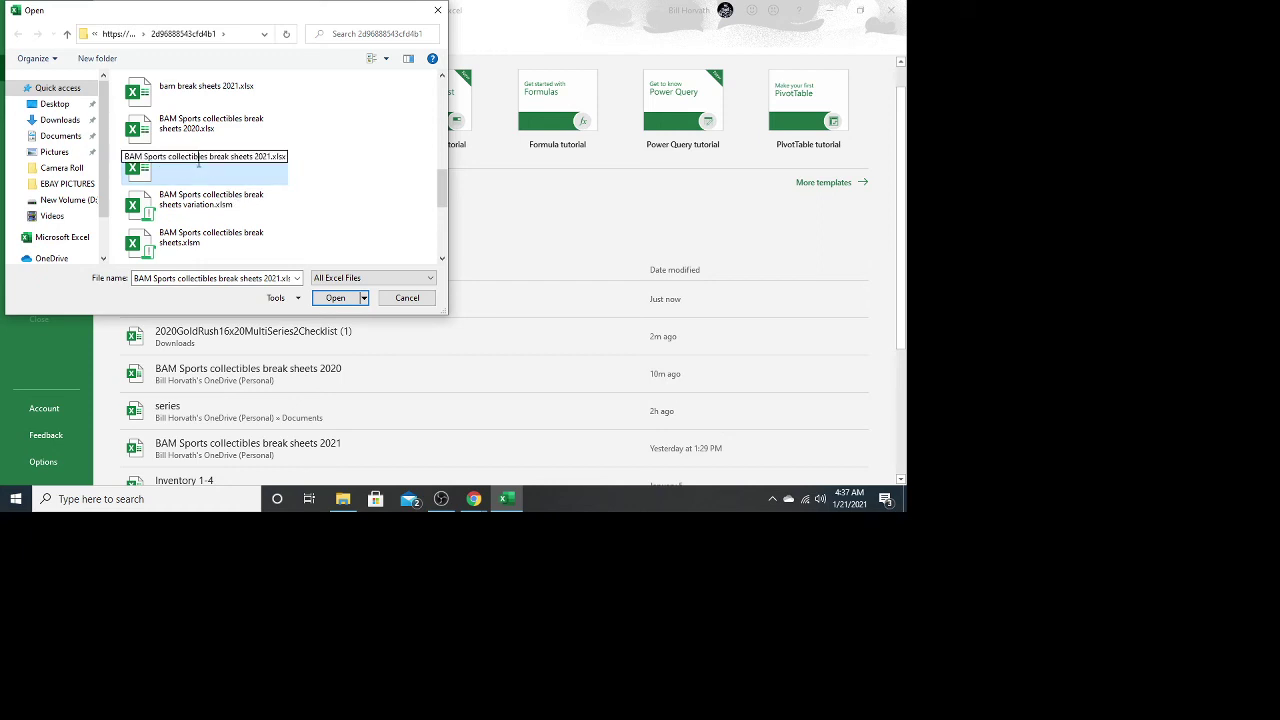
left_click(335, 202)
Try once more to open BAM Sports collectibles break sheets 2021.xlsx from the folder listing and dismiss the error.
left_click(210, 172)
right_click(210, 173)
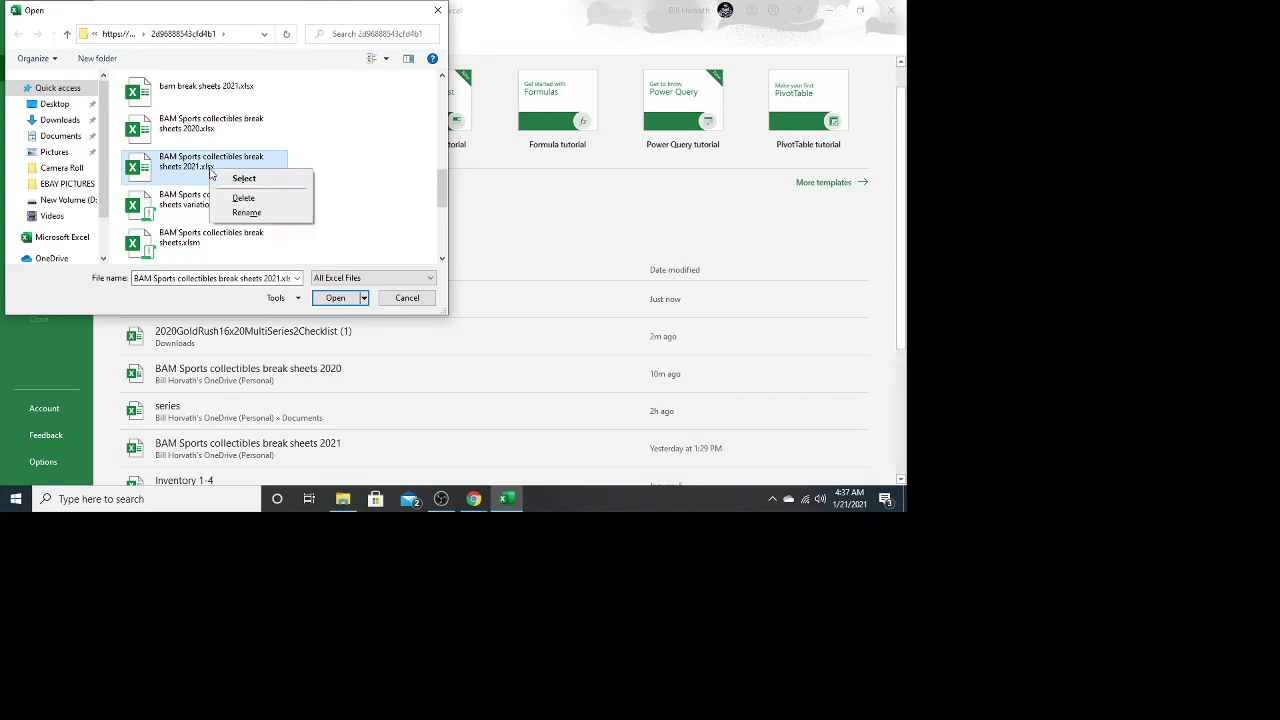
left_click(251, 180)
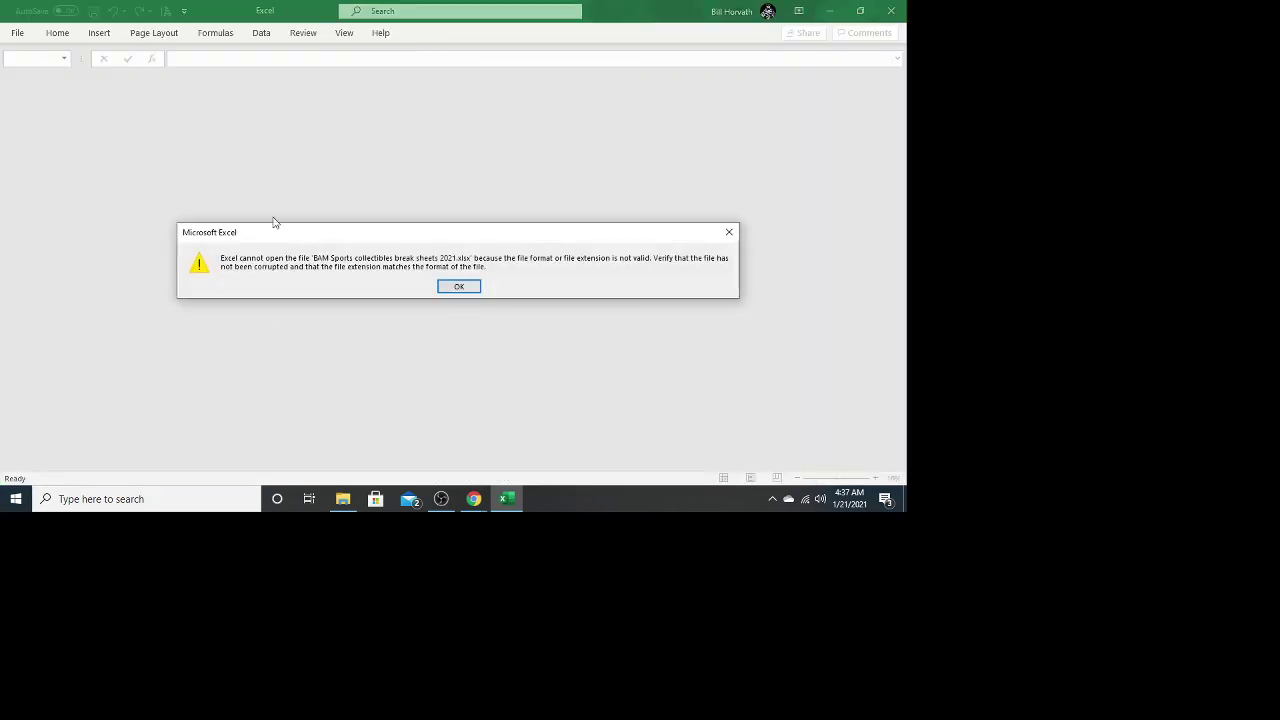
left_click(466, 287)
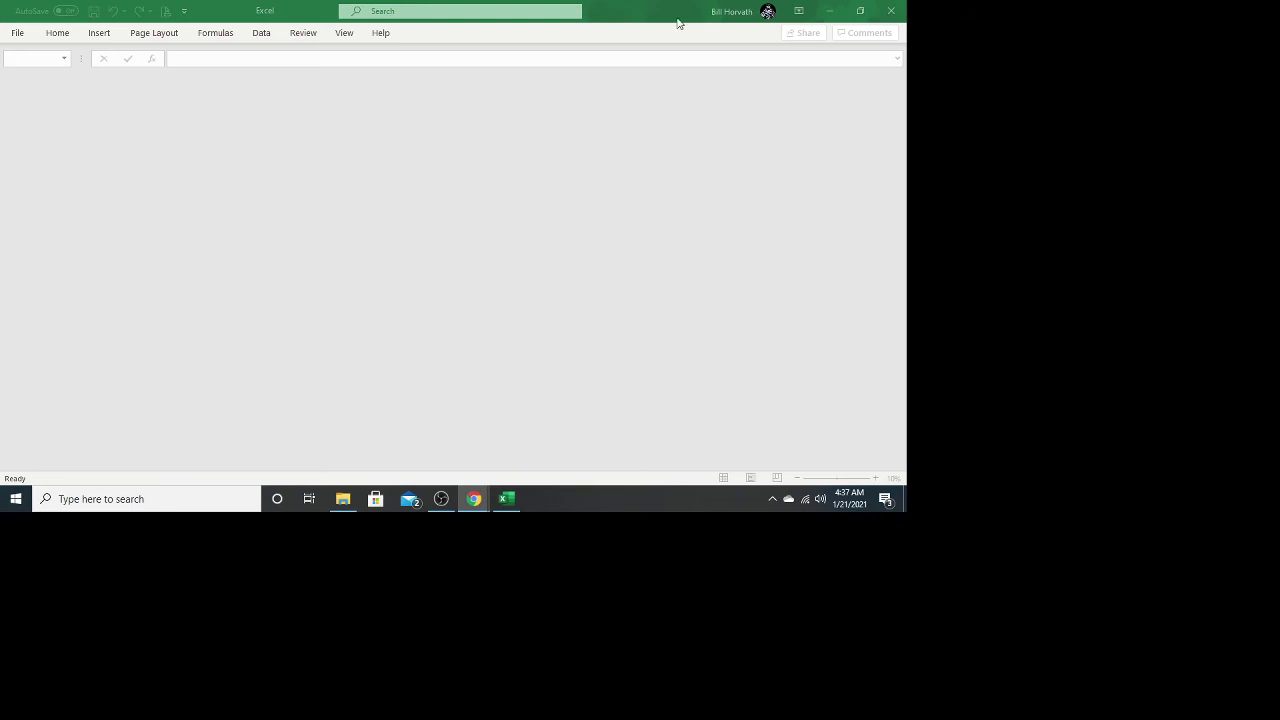
Try to start Excel in safe mode from the Windows Run dialog with the command excel.exe/safe and dismiss the error.
left_click(80, 499)
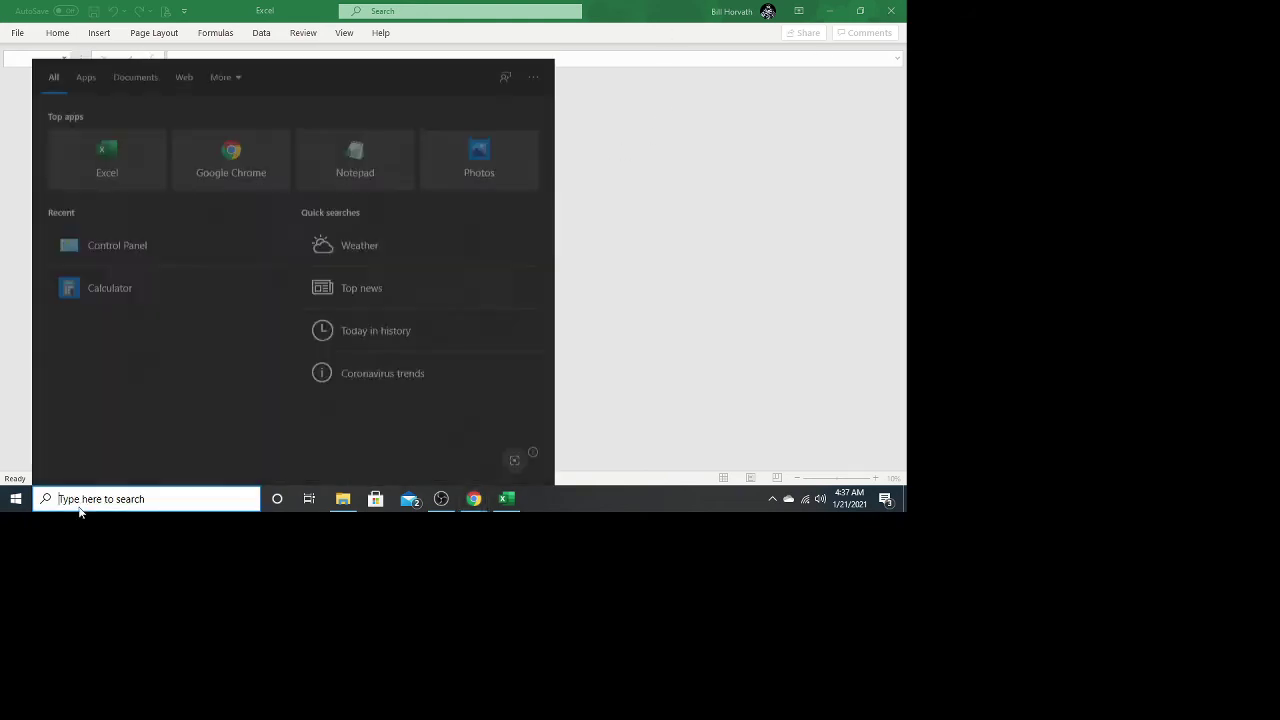
type("run")
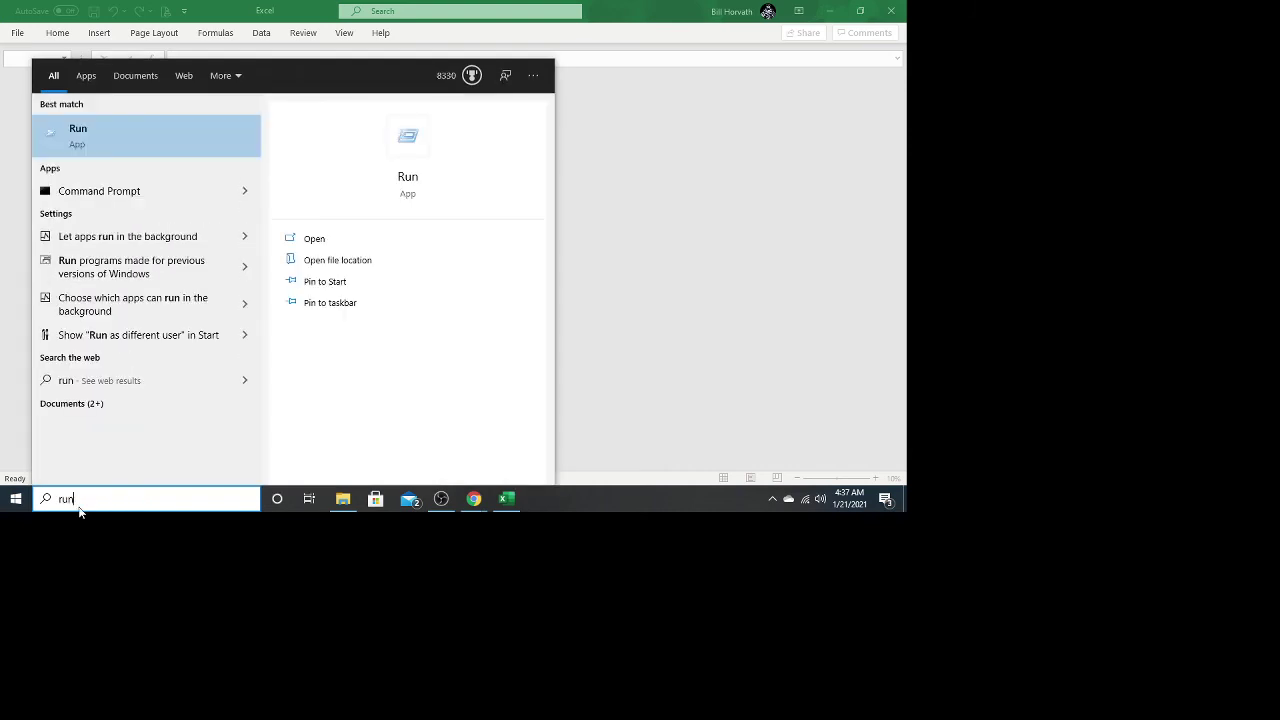
key("Return")
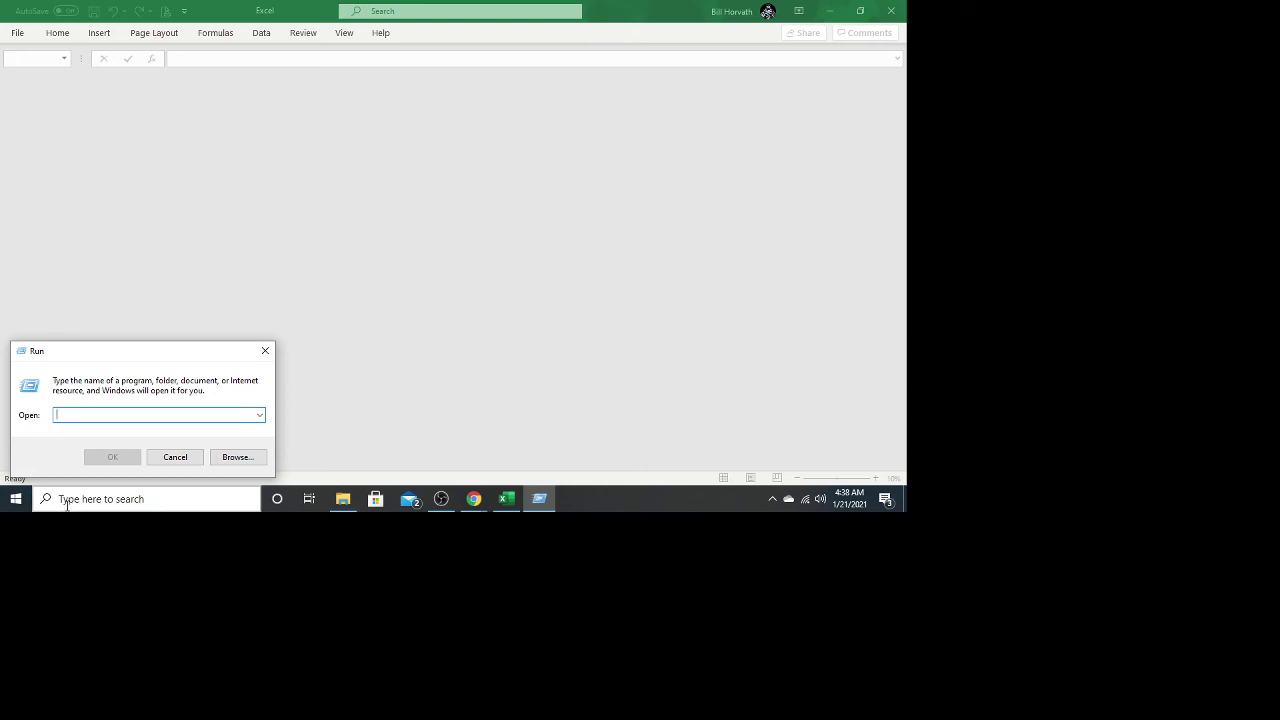
type("e")
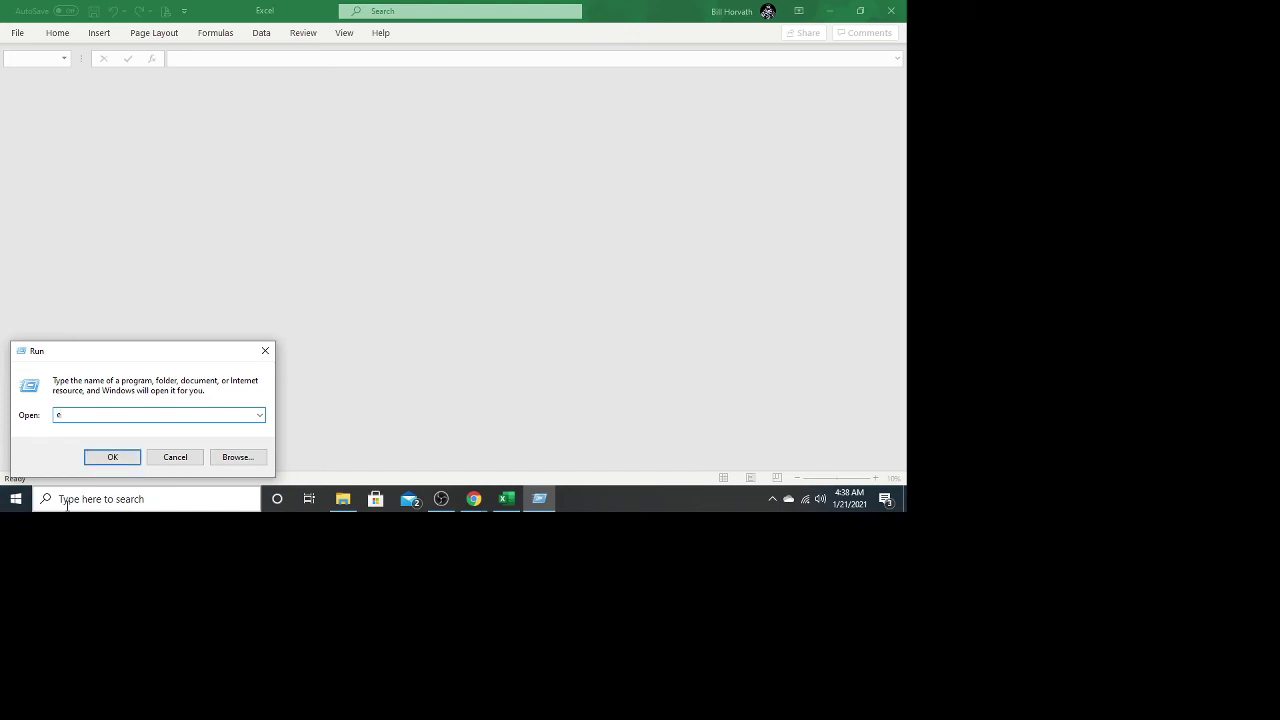
type("xcel.exe/safe")
key("Return")
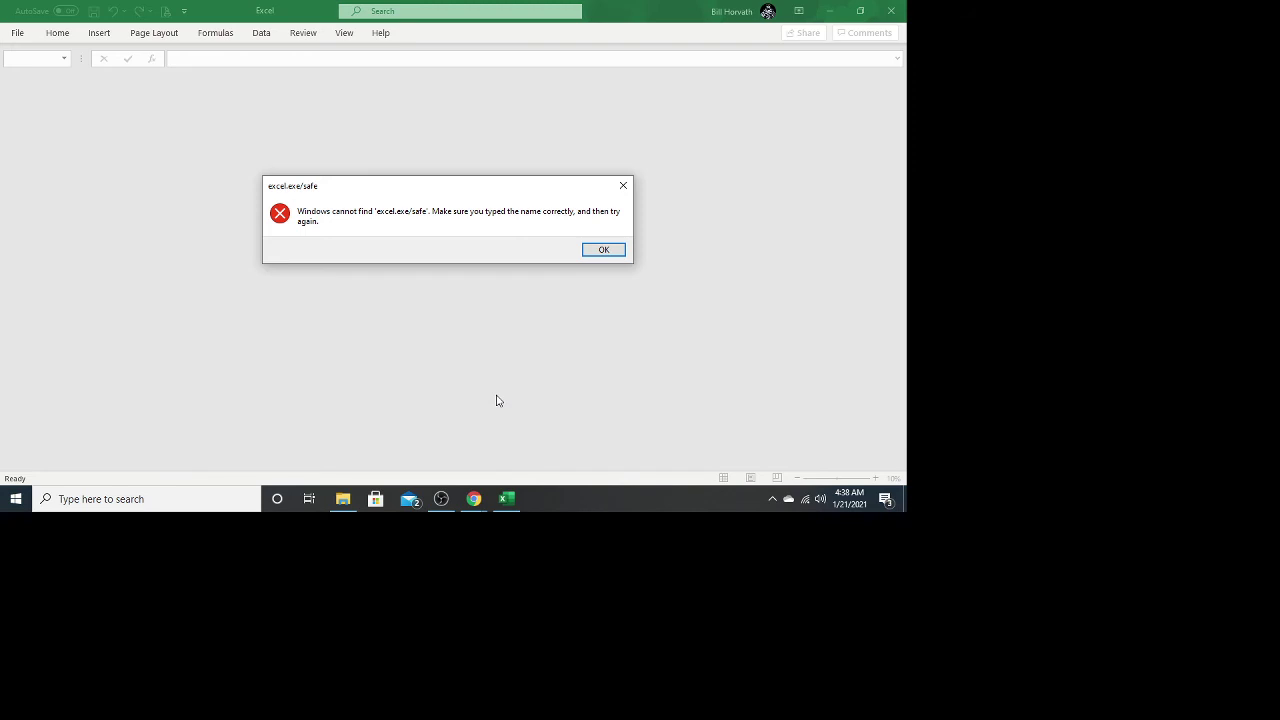
left_click(604, 251)
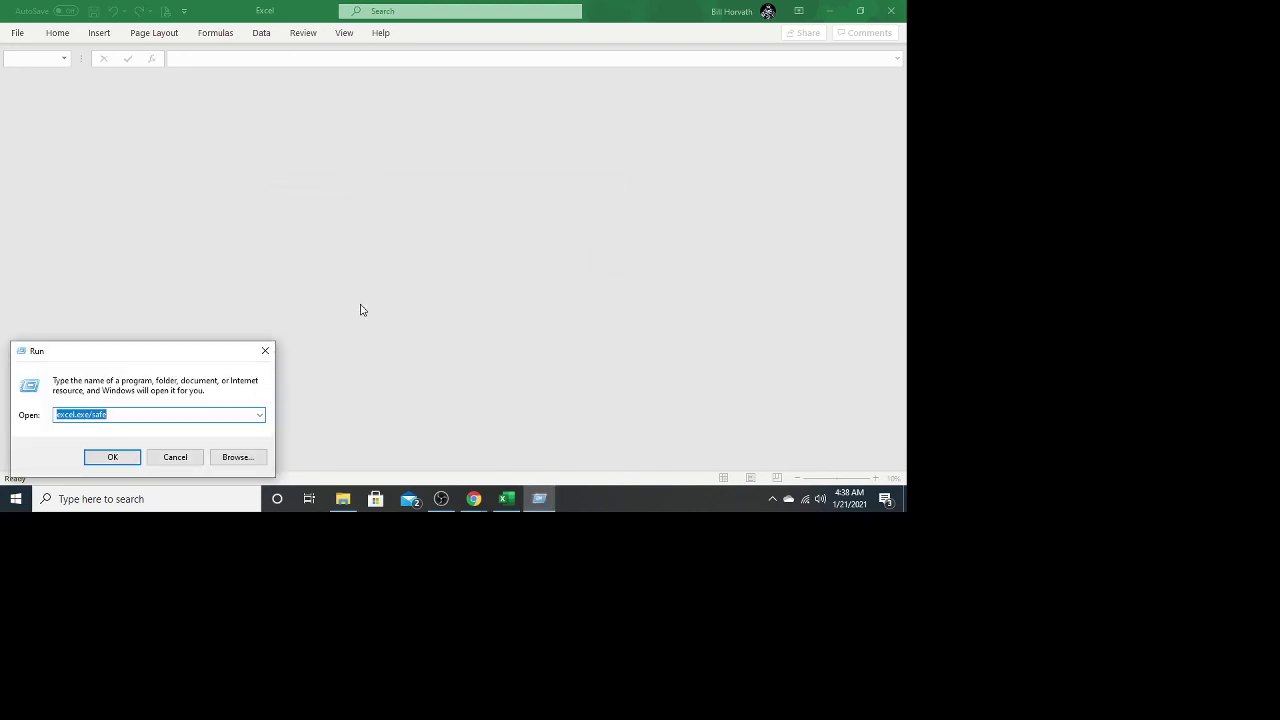
Edit the Run command just before /safe, run it again and dismiss the 2021 break sheets workbook error.
left_click(140, 416)
key("Left")
key("Left")
key("Left")
key("Left")
key("Left")
left_click(126, 462)
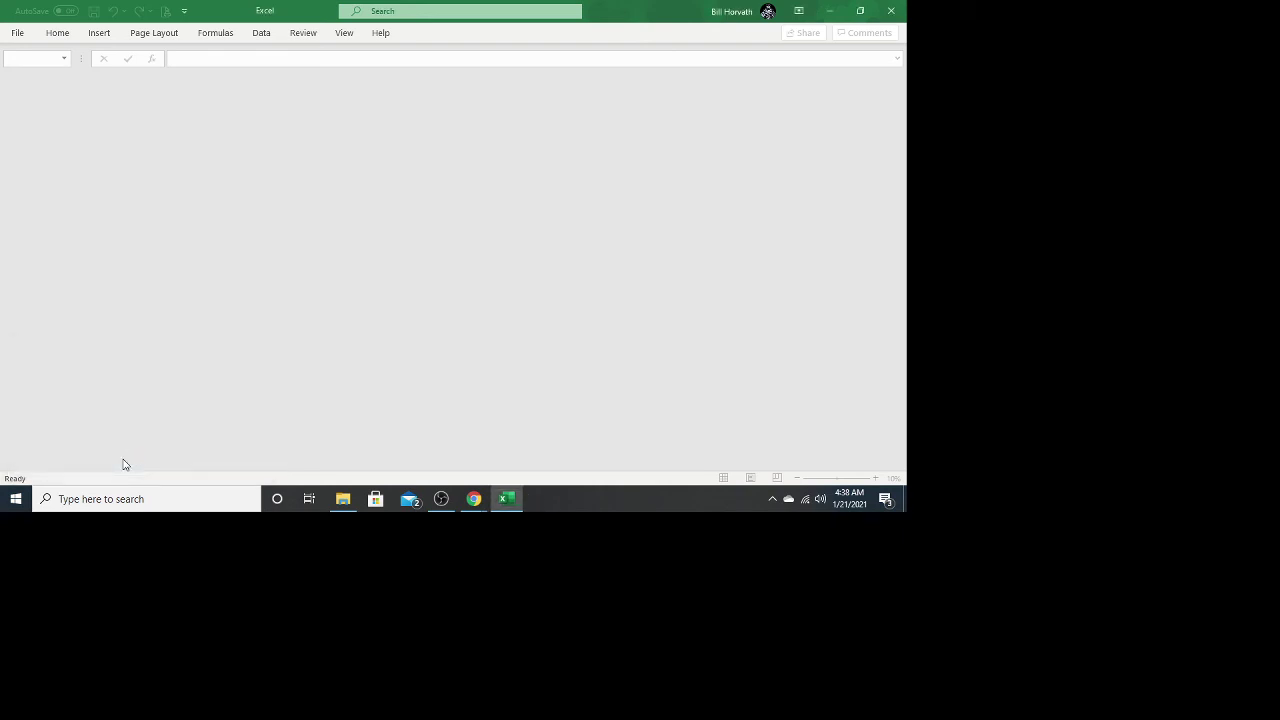
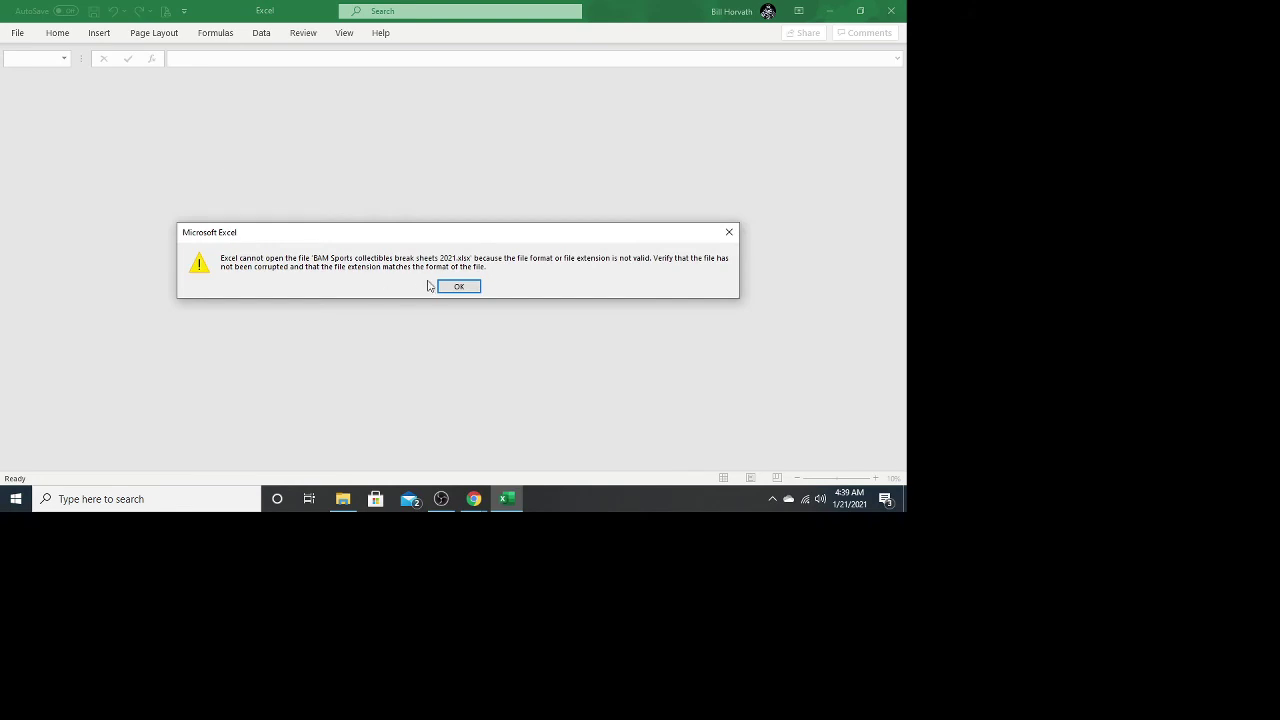
left_click(459, 287)
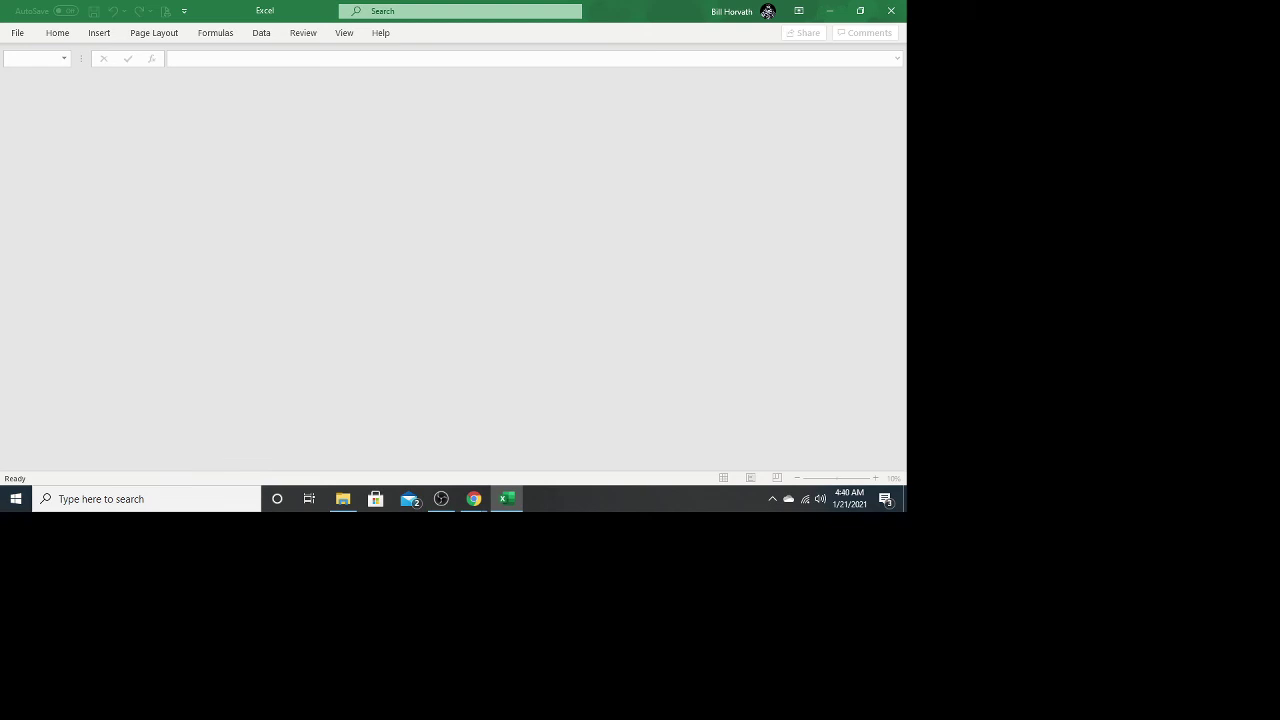
Open Excel's options for how workbooks are saved.
left_click(474, 498)
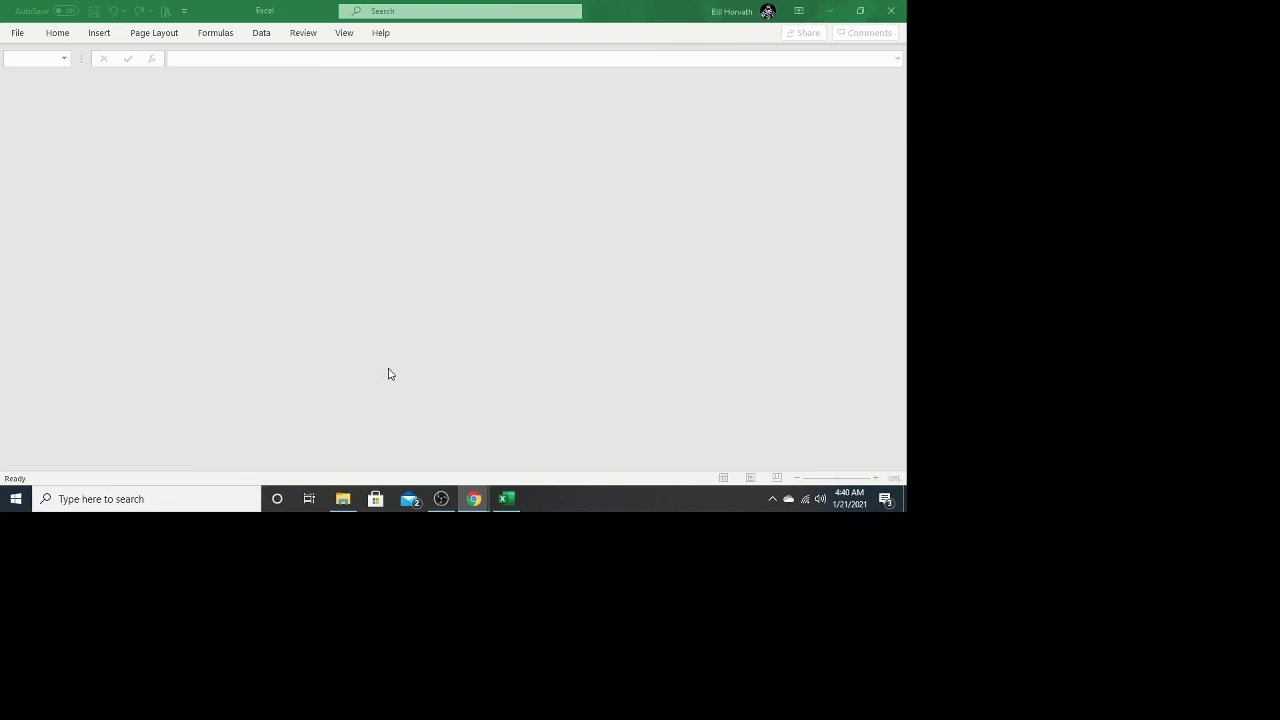
left_click(16, 499)
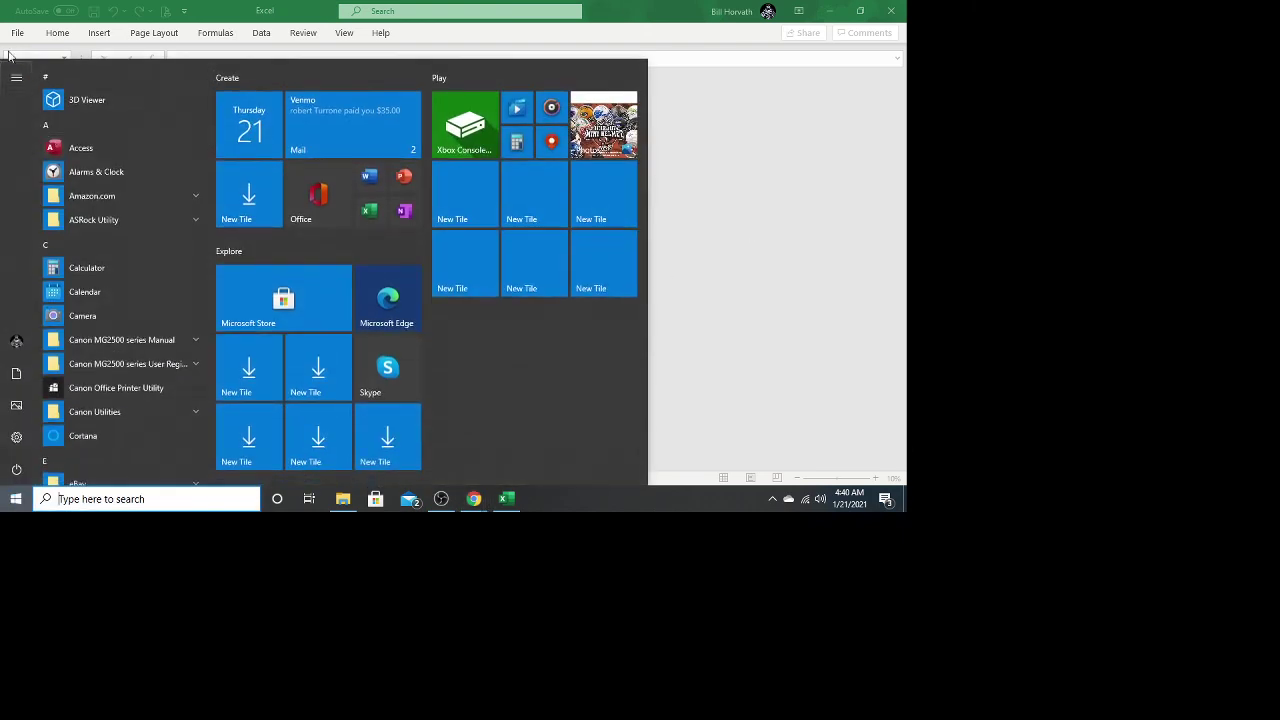
left_click(18, 36)
left_click(18, 36)
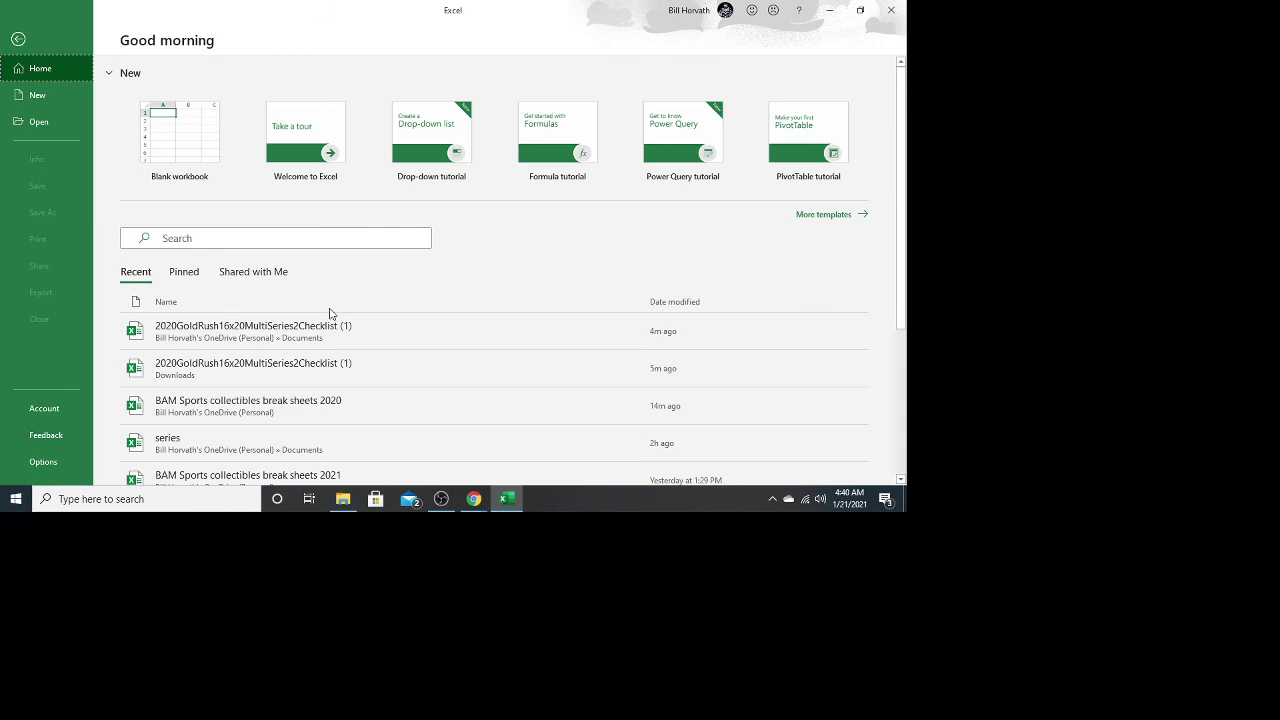
scroll(330, 314, "down", 1)
scroll(330, 314, "down", 2)
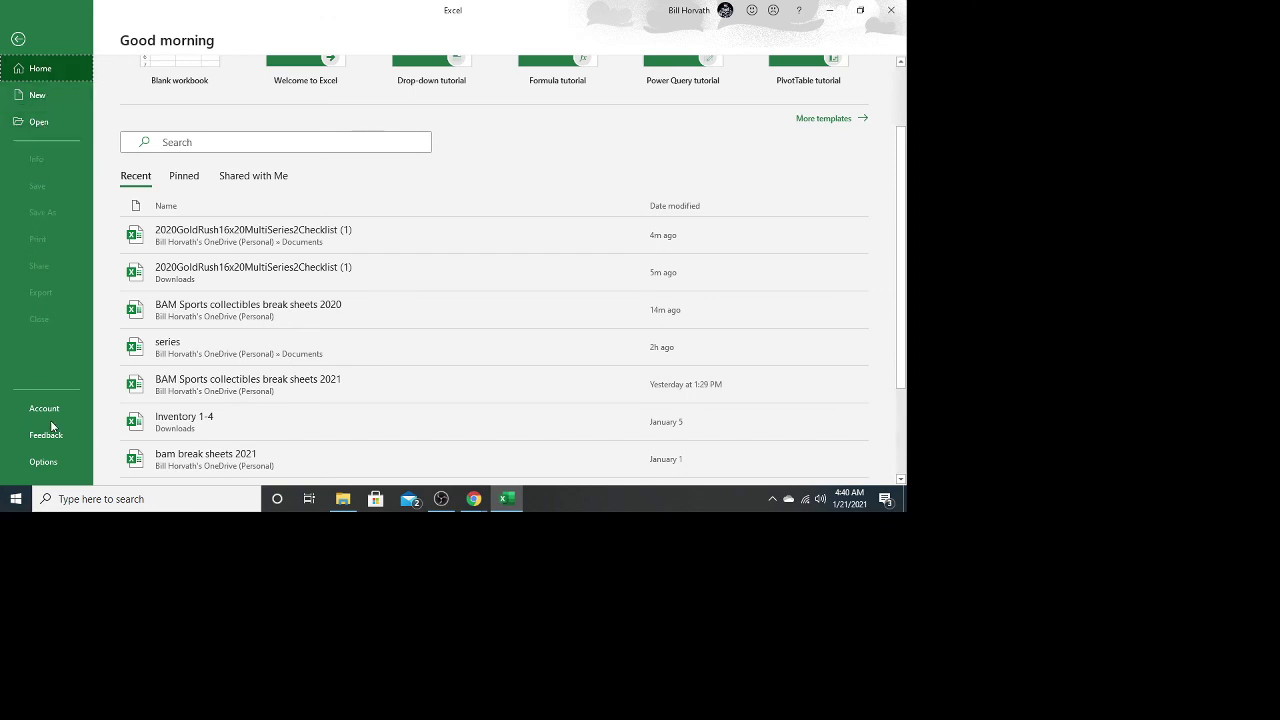
left_click(49, 461)
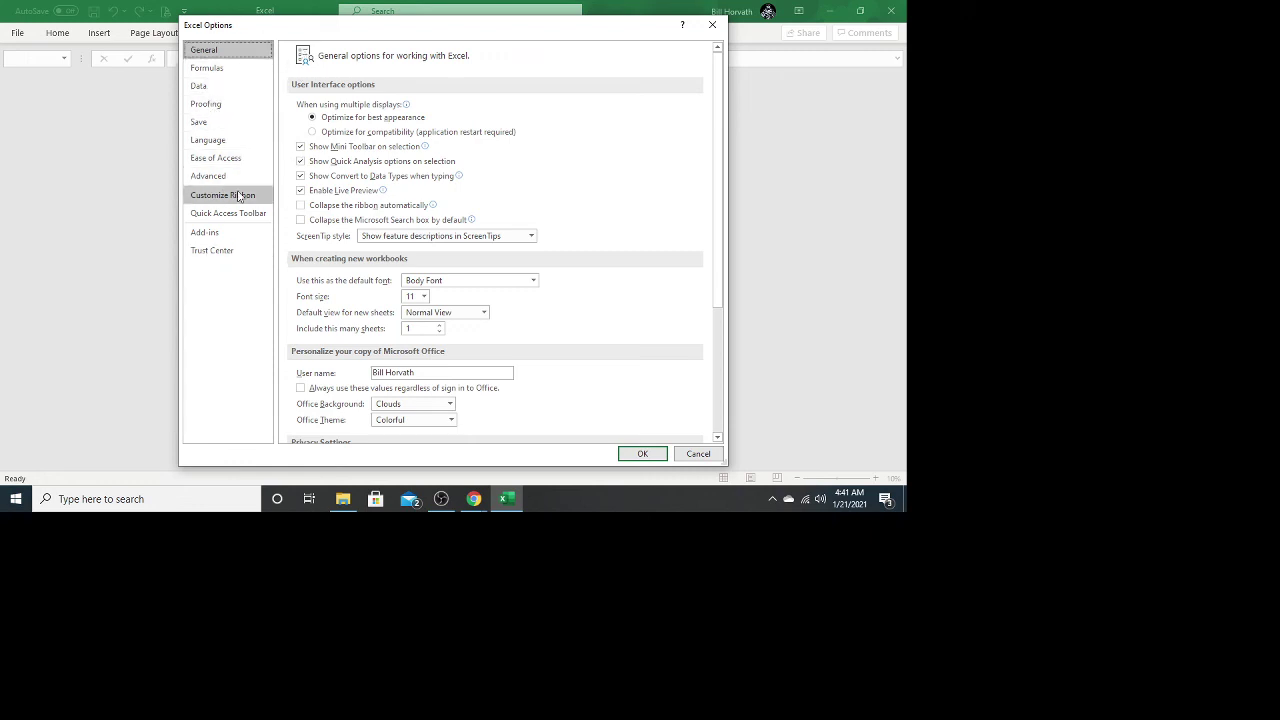
left_click(210, 124)
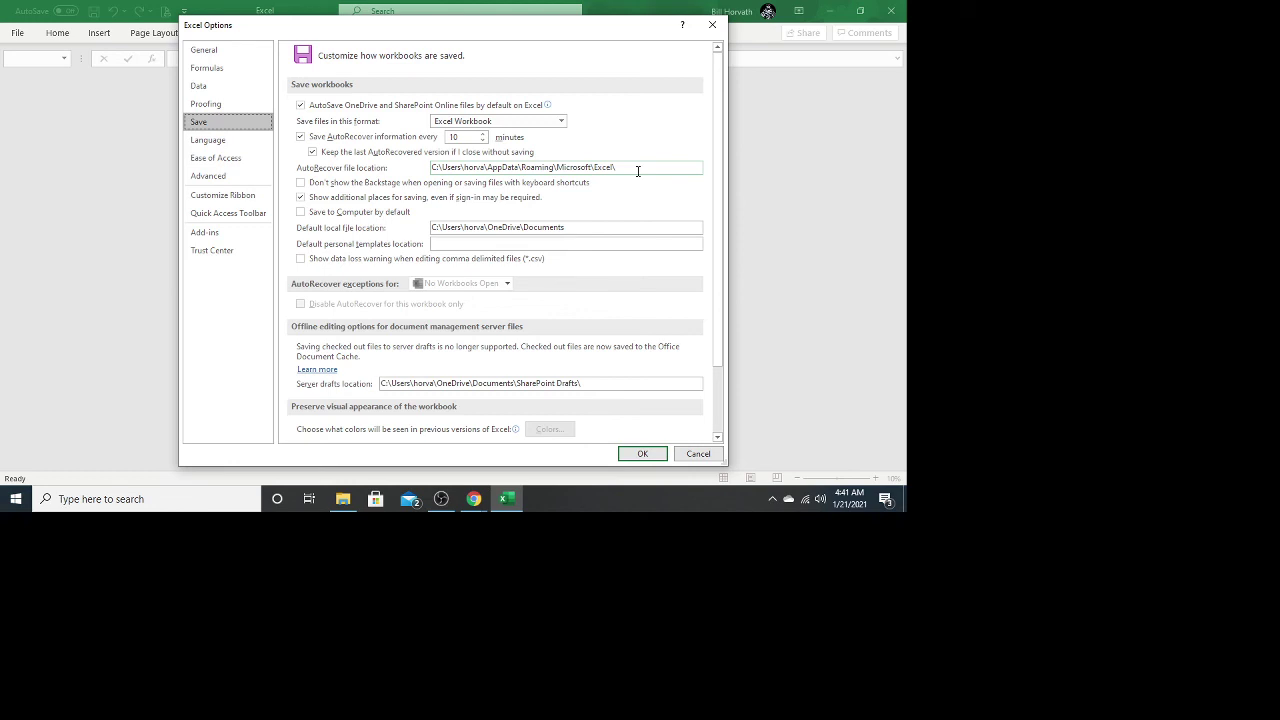
Copy the AutoRecover file location path and open that folder through Windows search.
left_click_drag(637, 171, 429, 170)
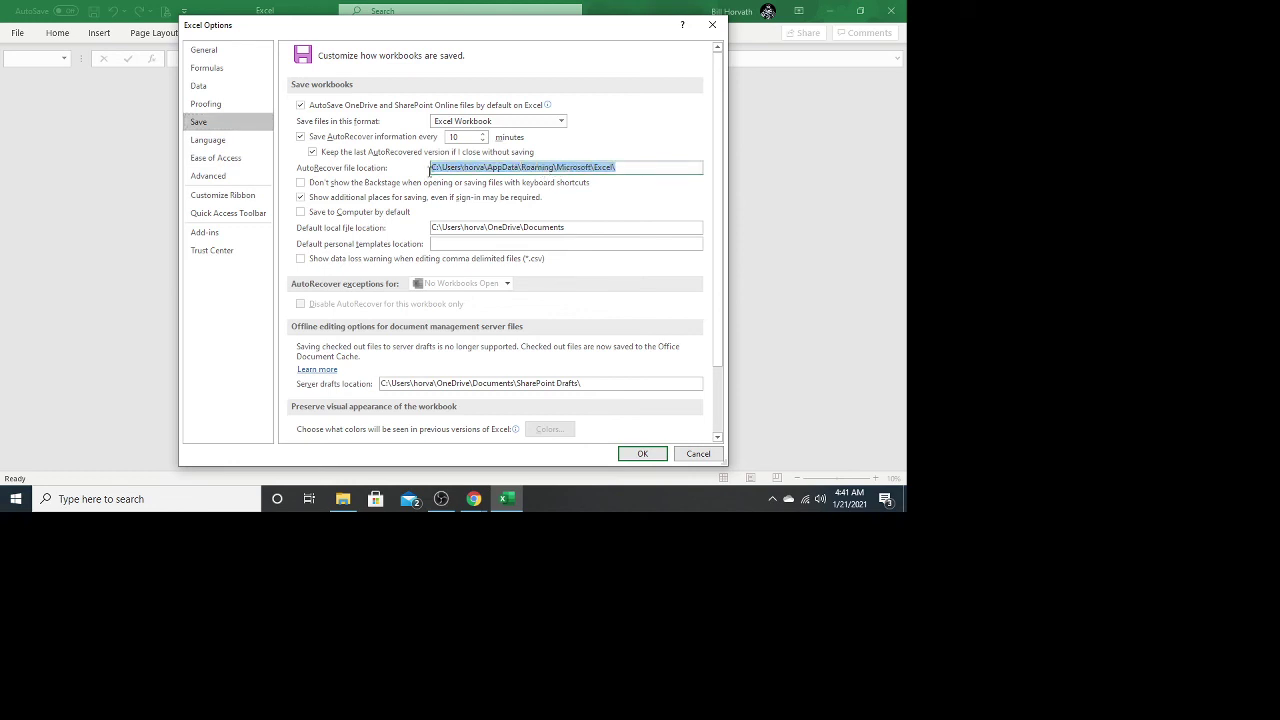
right_click(488, 168)
left_click(521, 192)
key("alt+Tab")
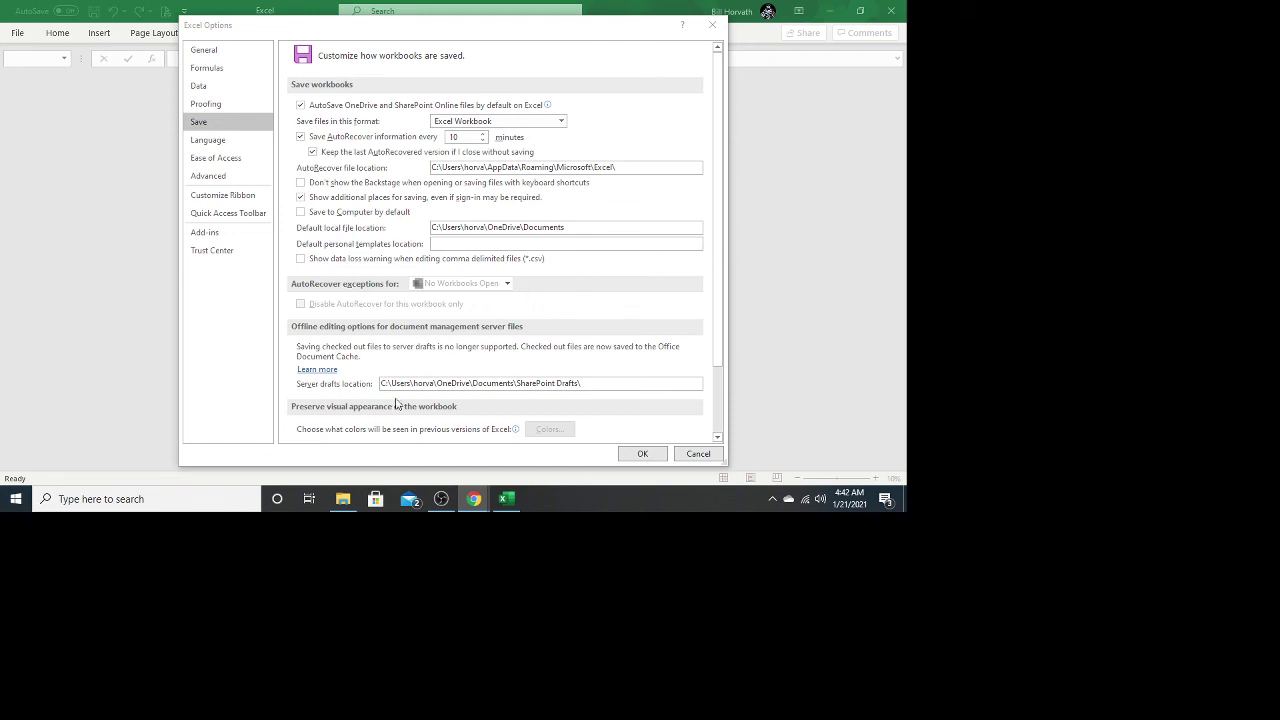
left_click(130, 499)
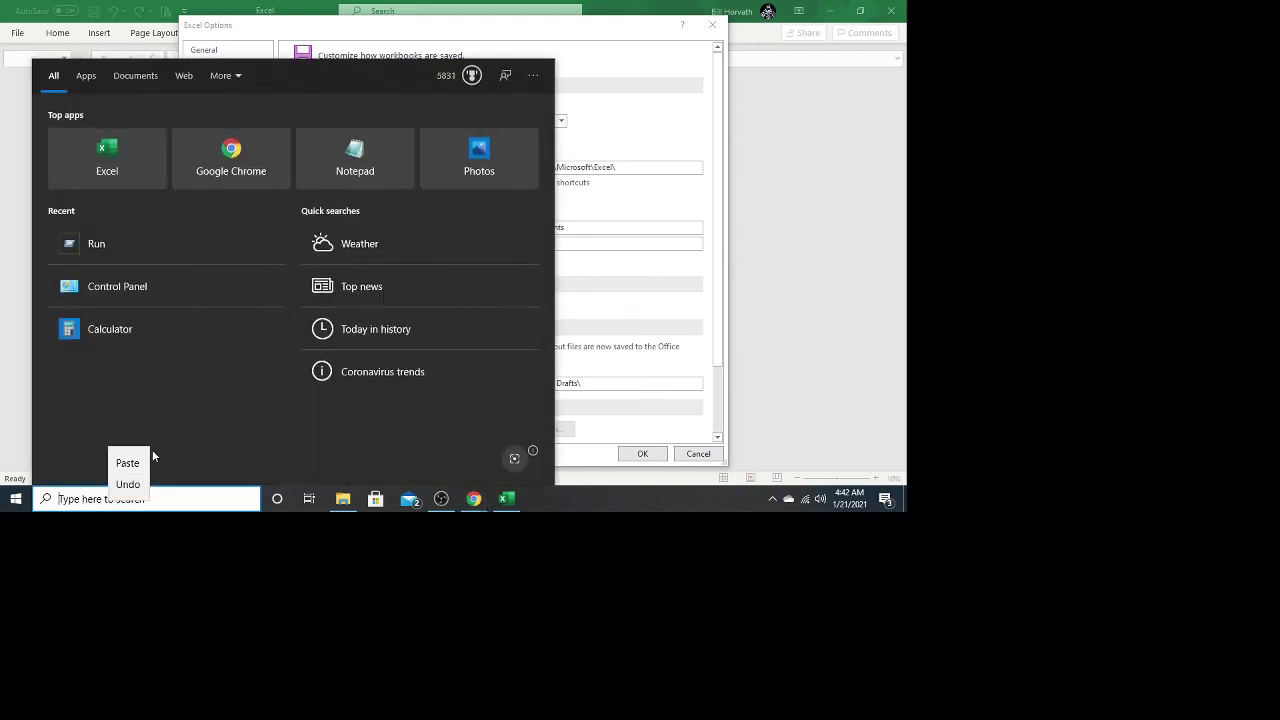
key("ctrl+v")
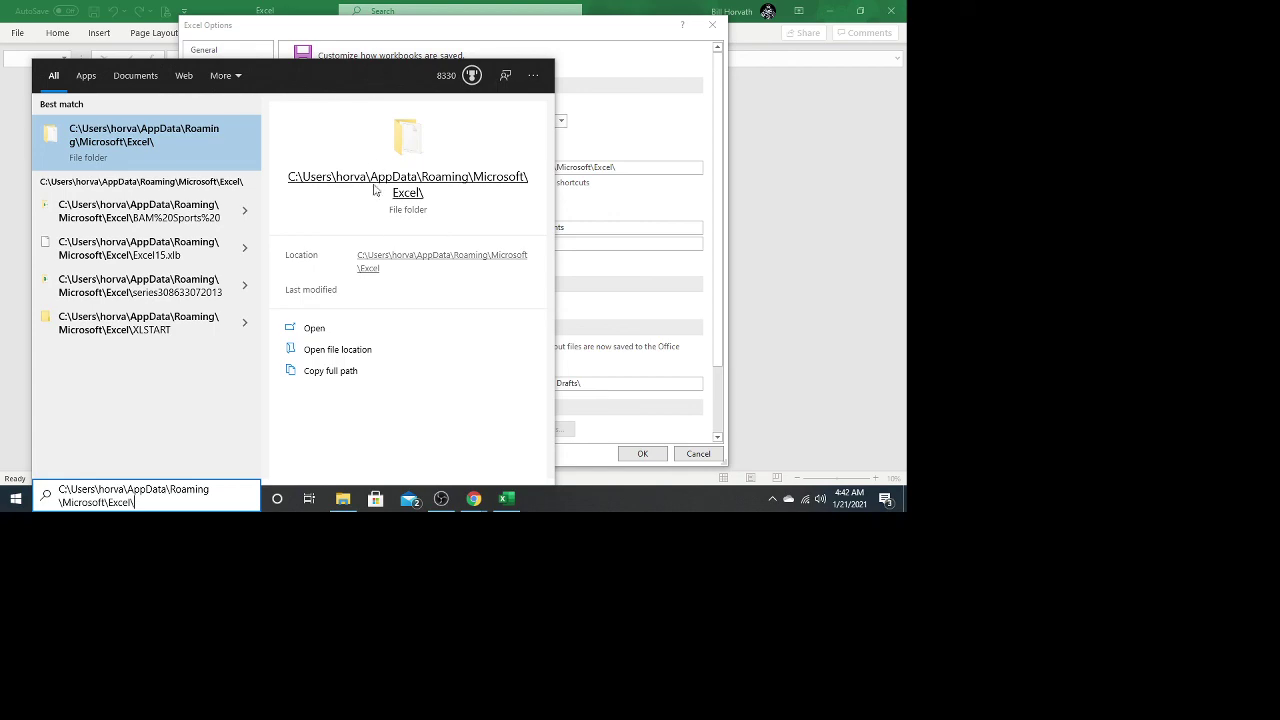
left_click(316, 329)
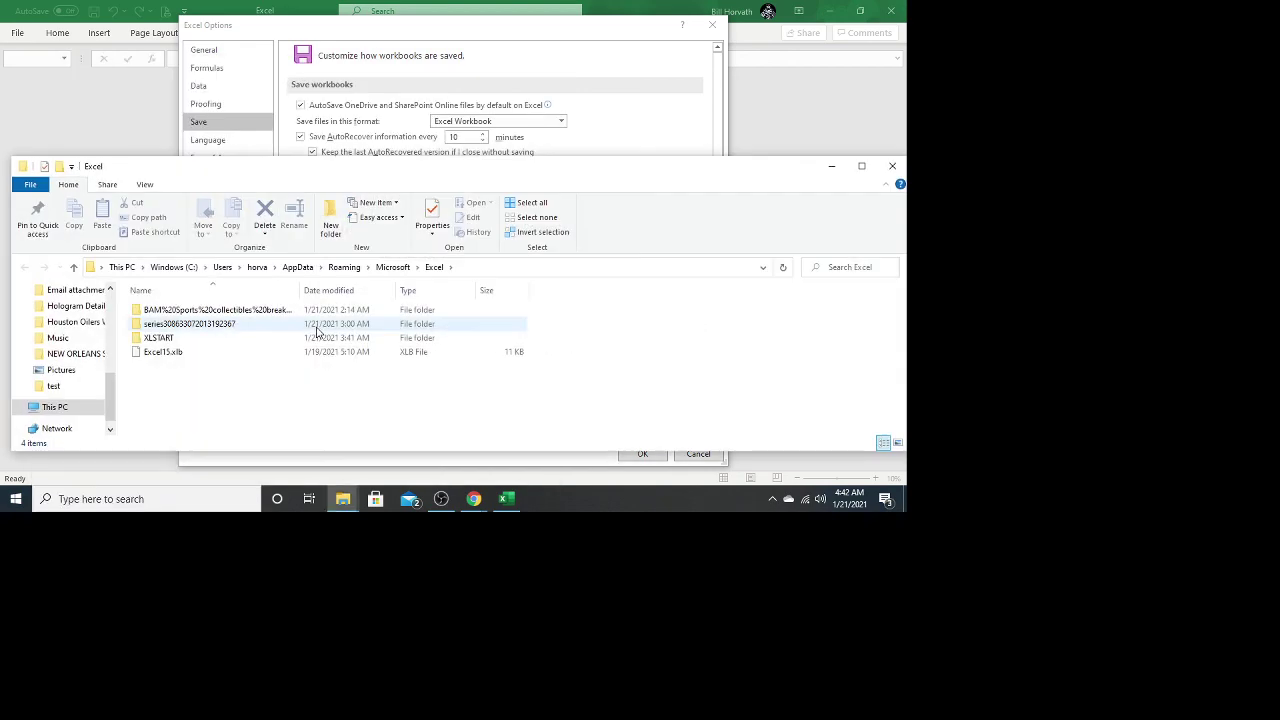
Open the break sheets recovery copy dated 1/21/2021 2:14 AM from its AutoRecover subfolder and check sheets fb 118 (26) and fb 118 (24).
left_click(217, 313)
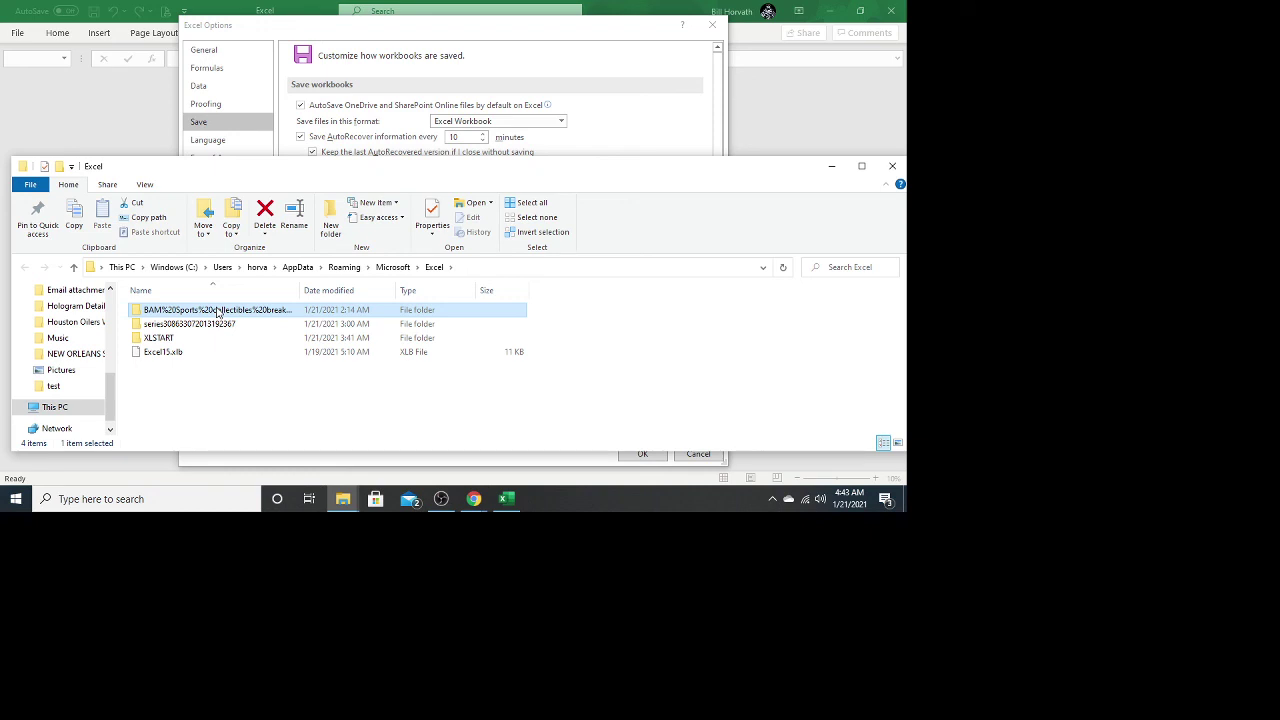
double_click(217, 313)
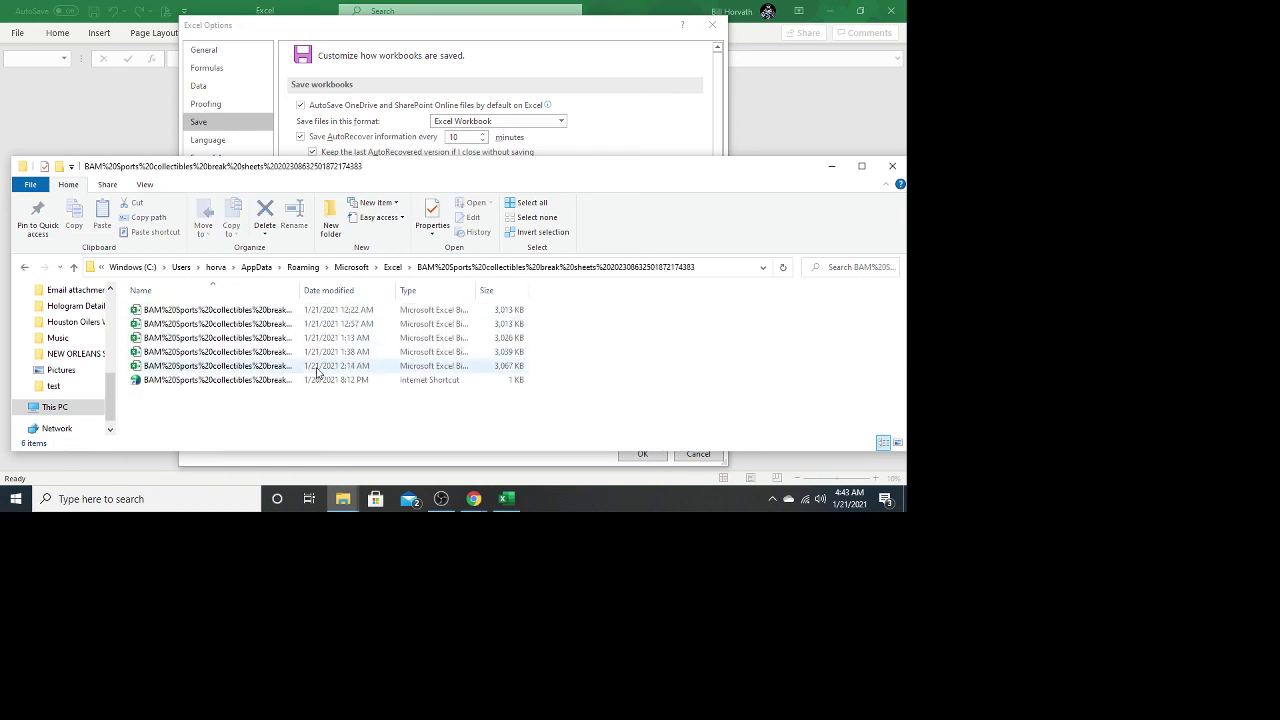
left_click(238, 370)
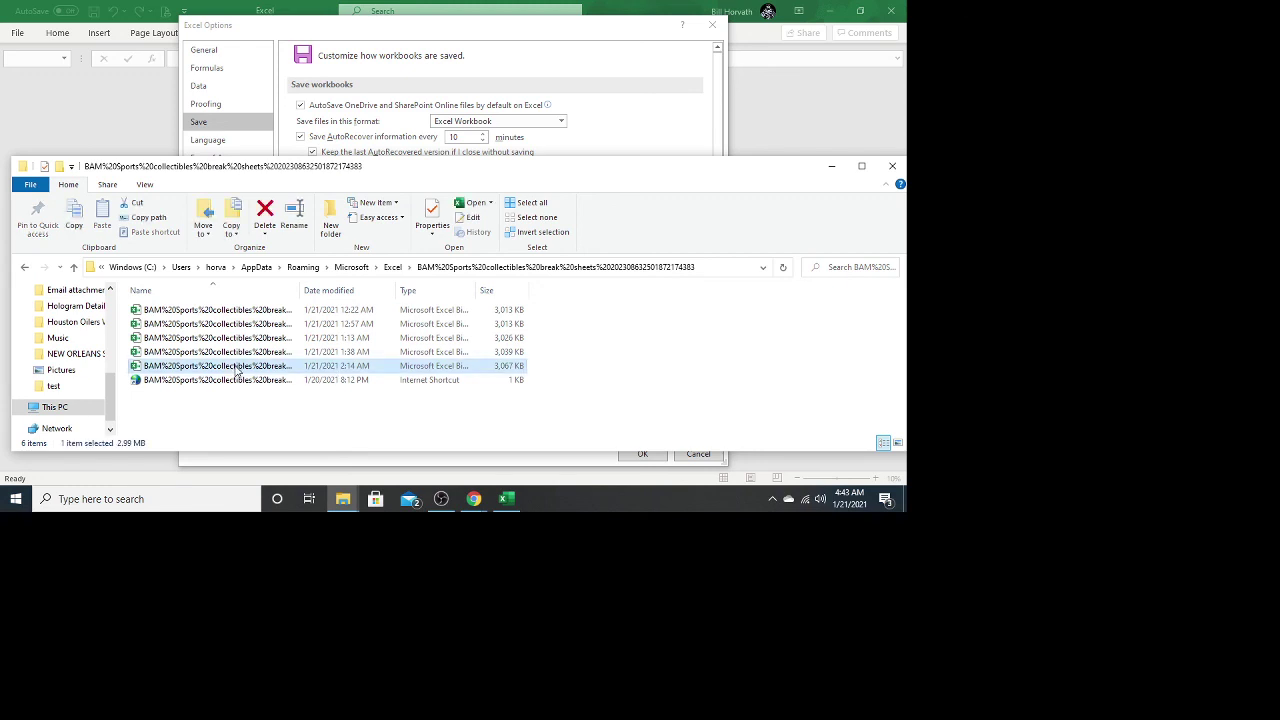
key("alt+Tab")
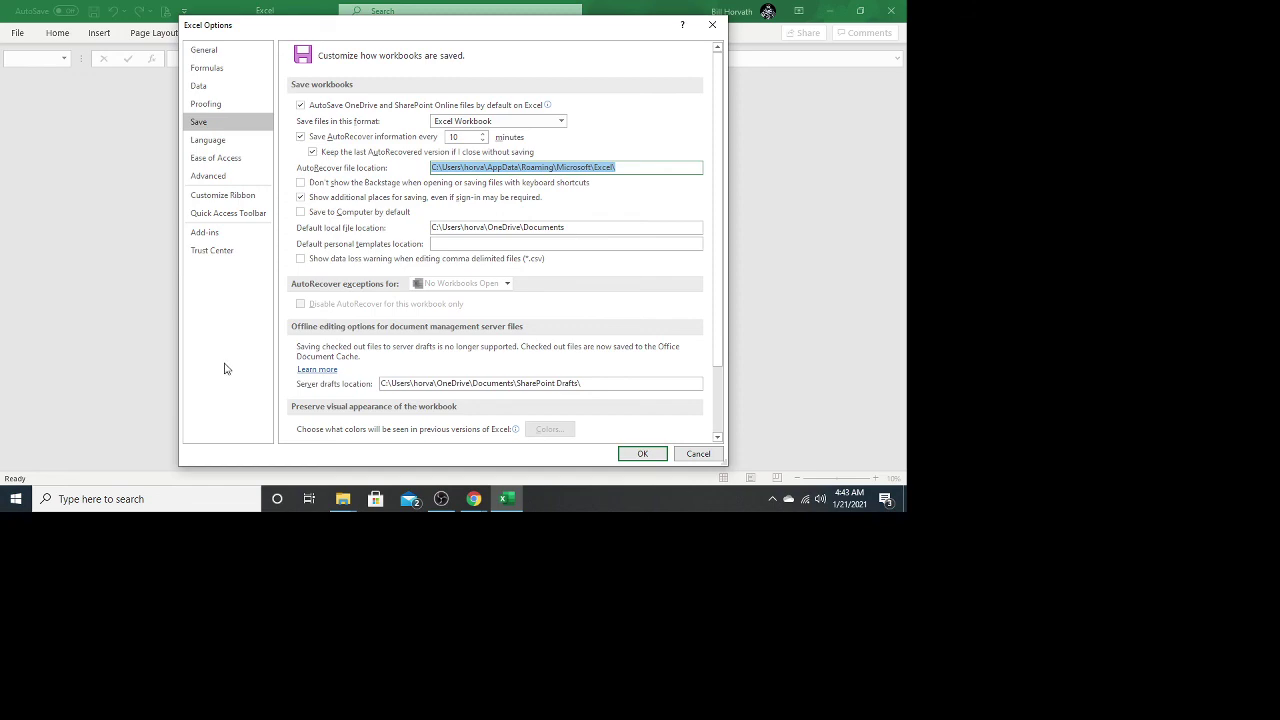
left_click_drag(449, 29, 478, 54)
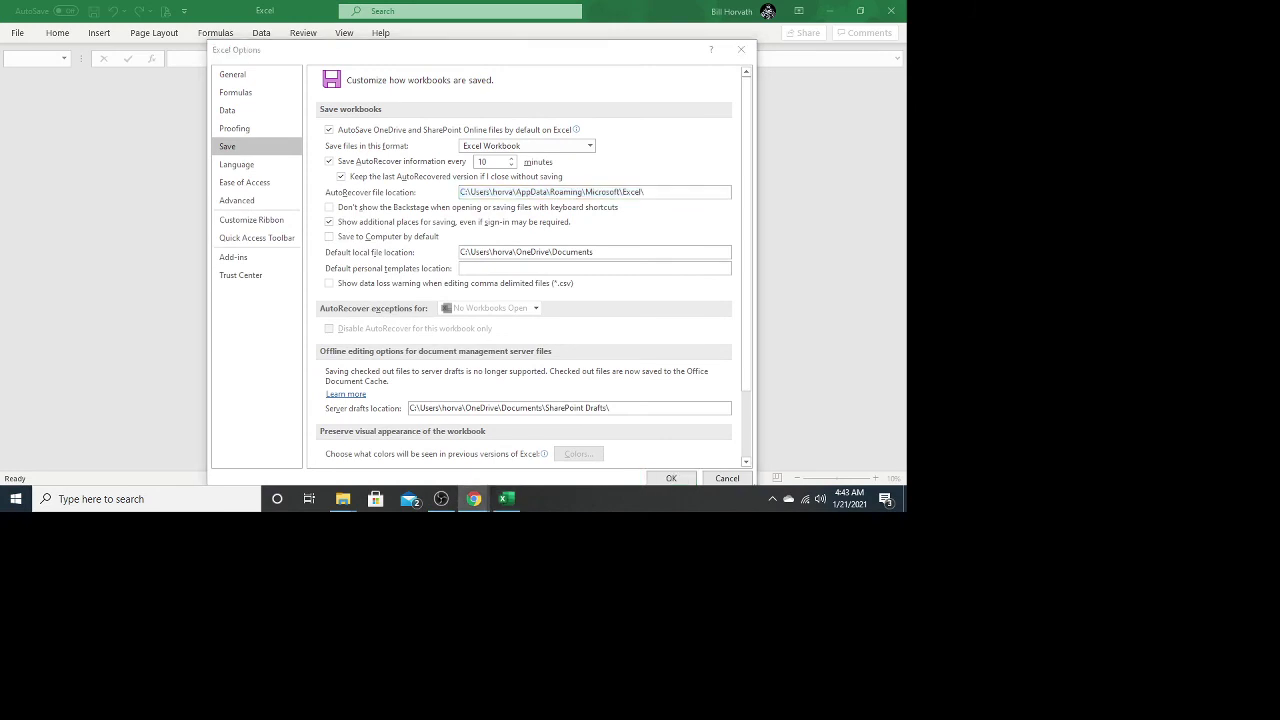
key("alt+Tab")
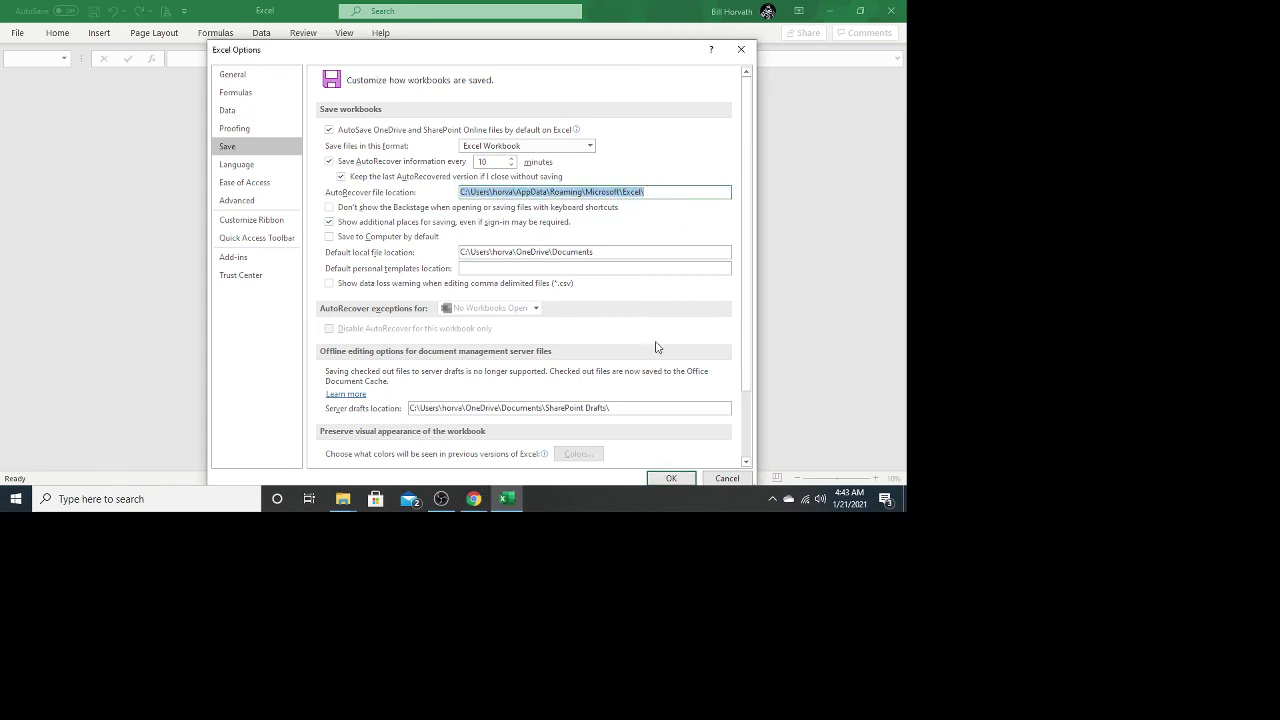
left_click(666, 479)
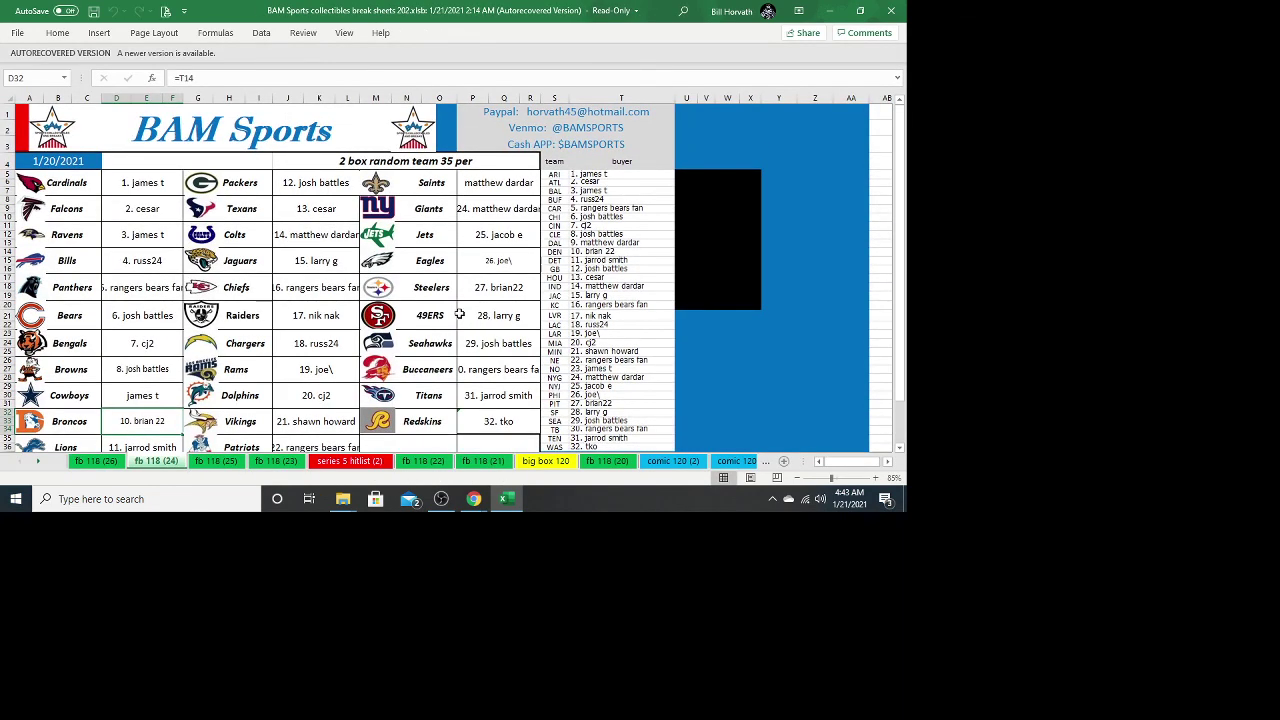
left_click(95, 462)
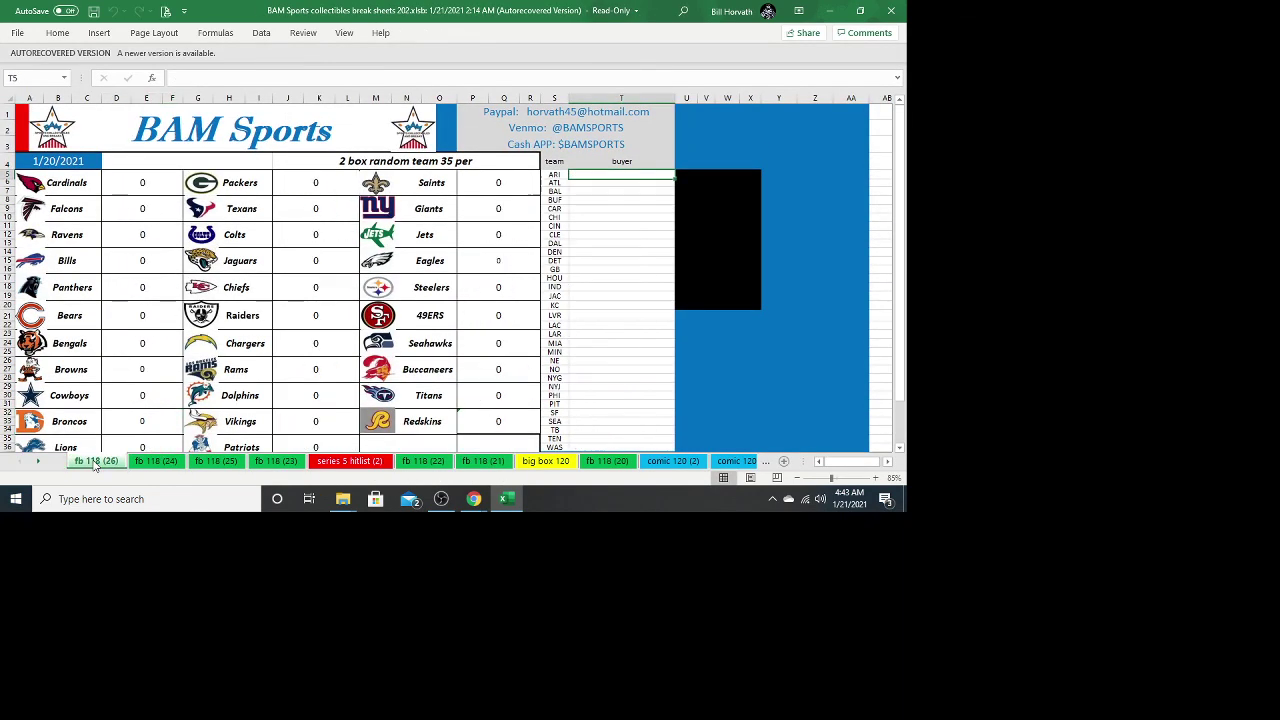
left_click(150, 462)
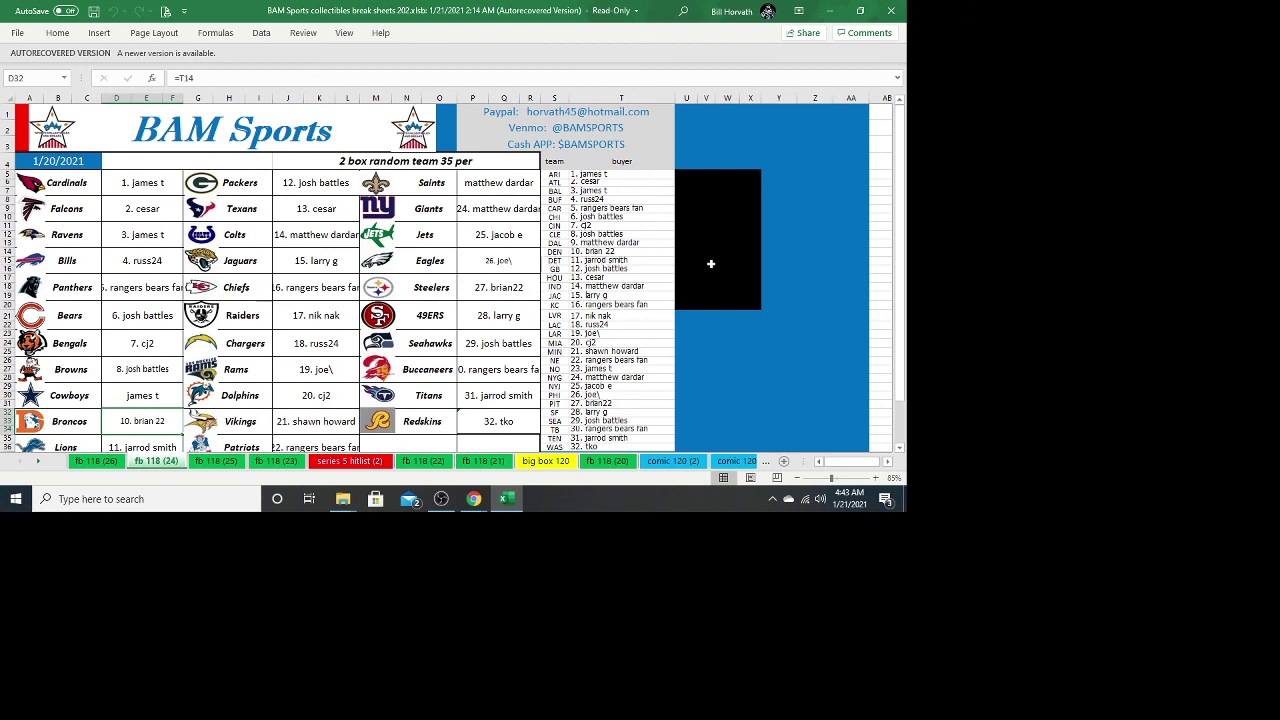
Try to turn on AutoSave for the recovered workbook, consulting and closing the help on enabling editing for a read-only file.
left_click(65, 11)
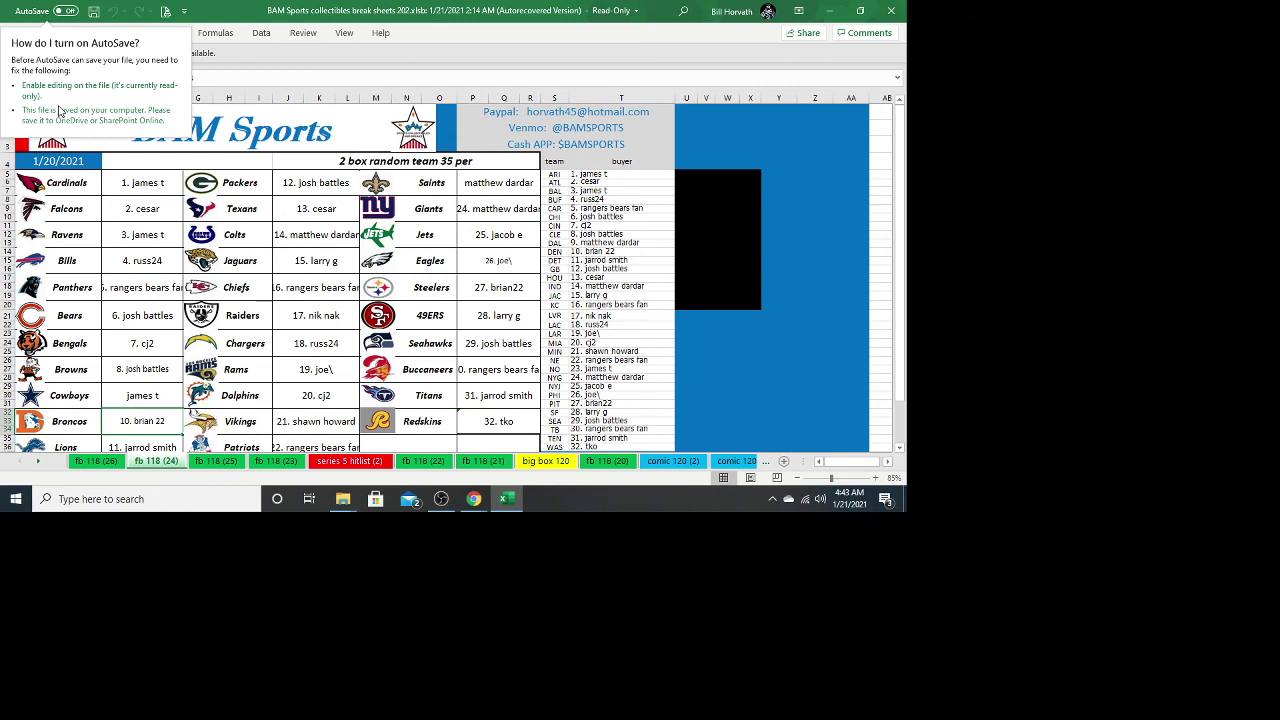
left_click(66, 11)
left_click(80, 88)
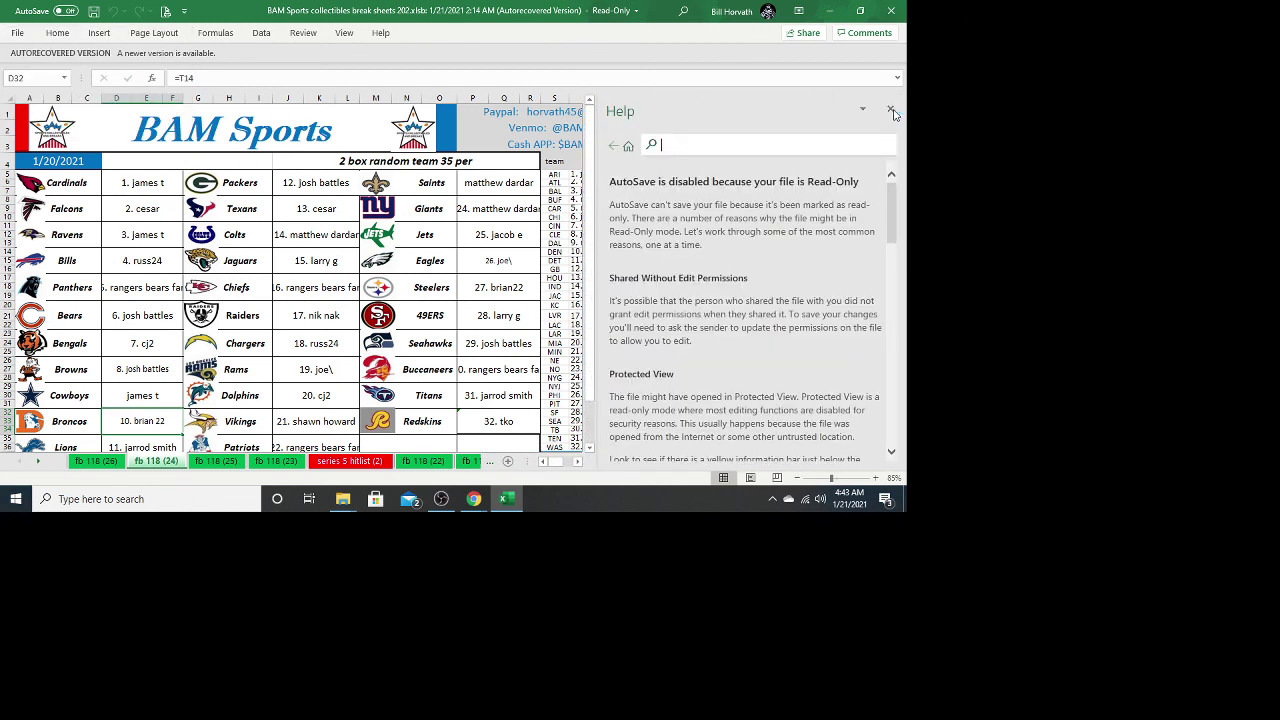
left_click(891, 111)
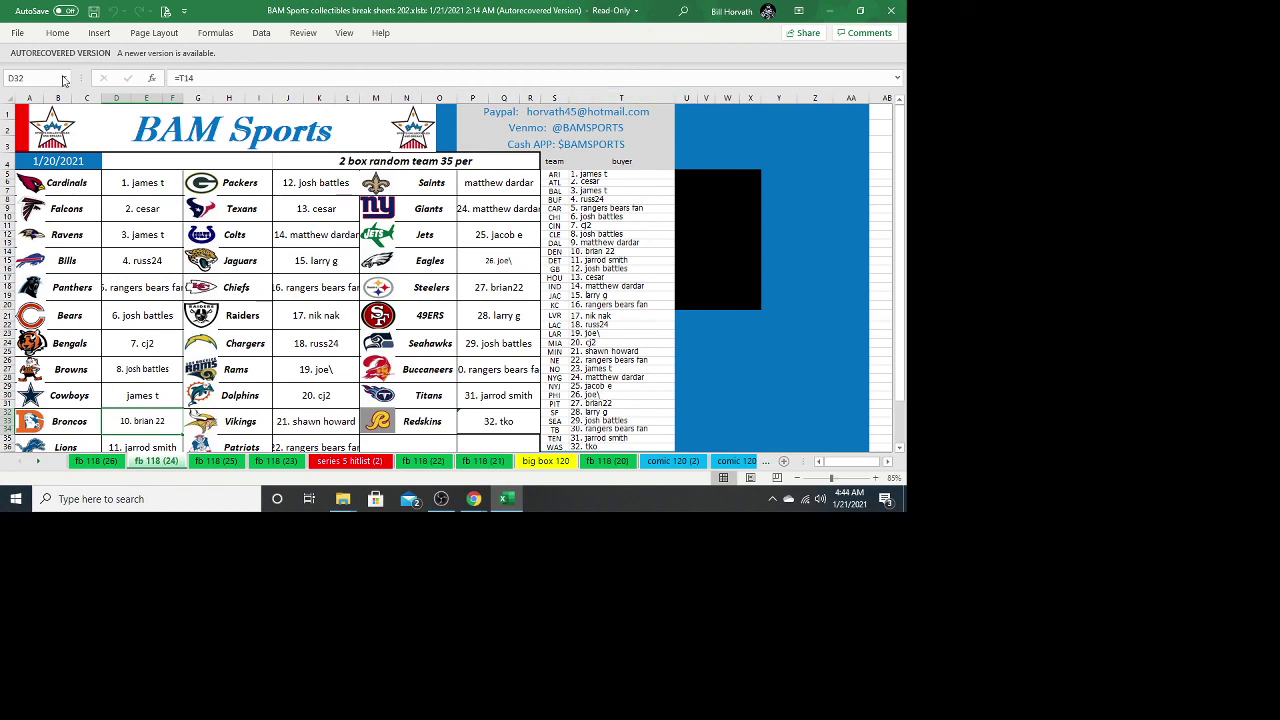
left_click(66, 11)
left_click(636, 11)
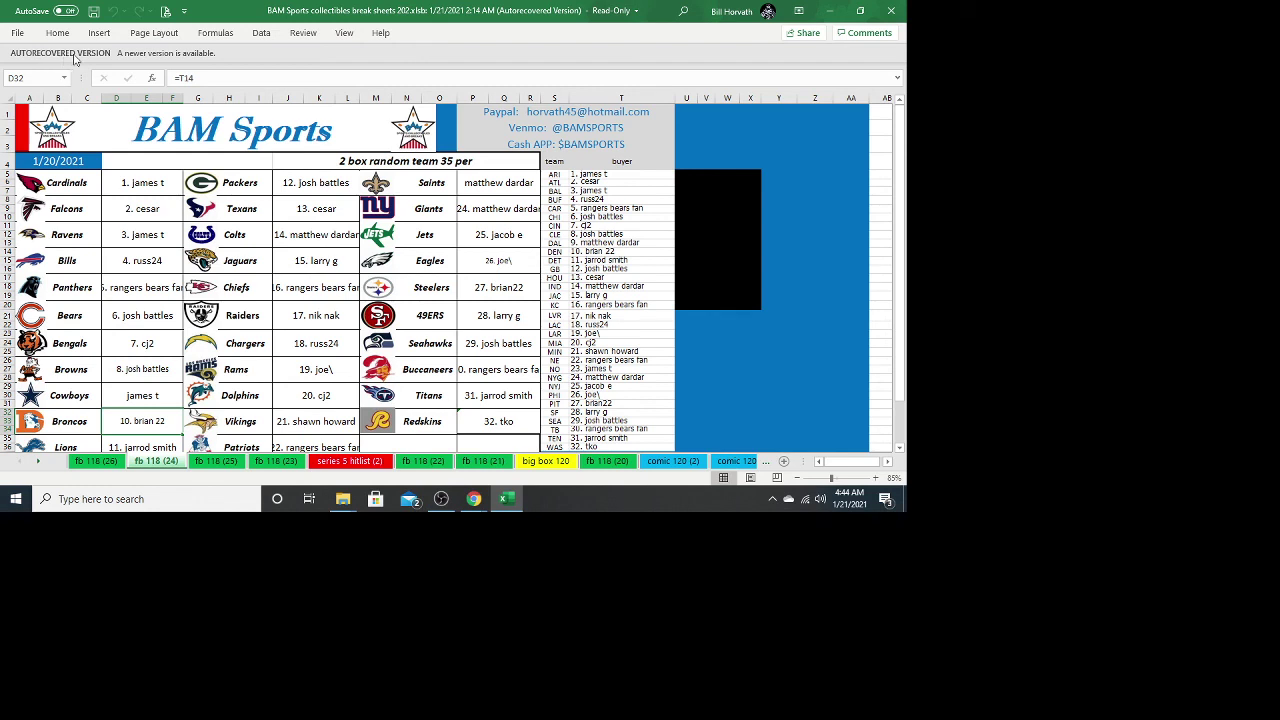
Look through the recovered workbook's info page, including the issue-checking, version history and workbook management options.
left_click(160, 55)
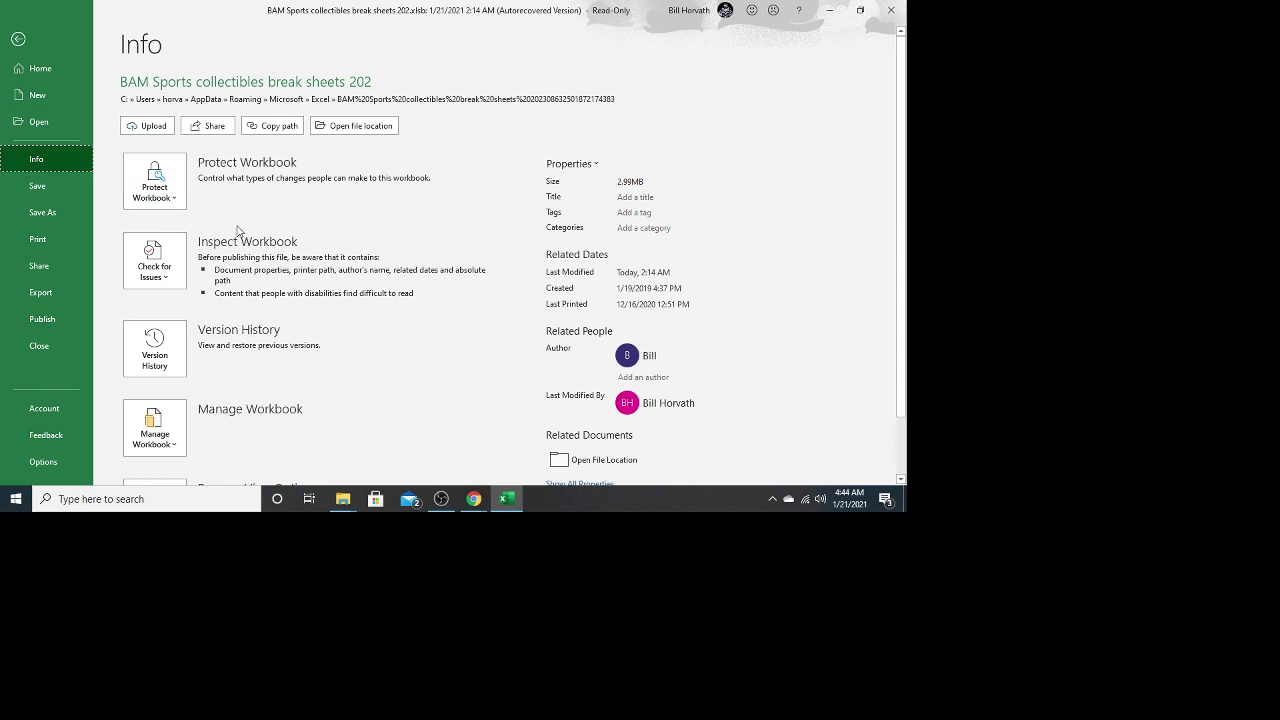
scroll(240, 232, "down", 1)
scroll(240, 232, "up", 1)
left_click(162, 278)
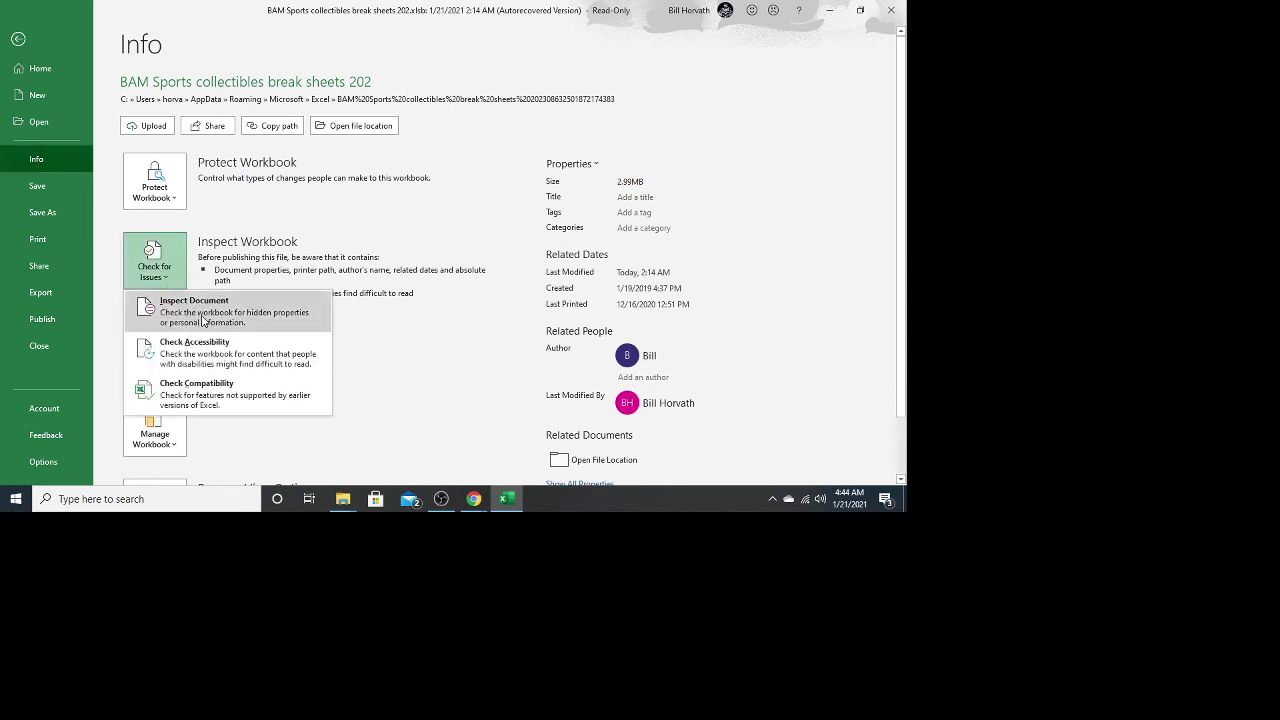
left_click(367, 252)
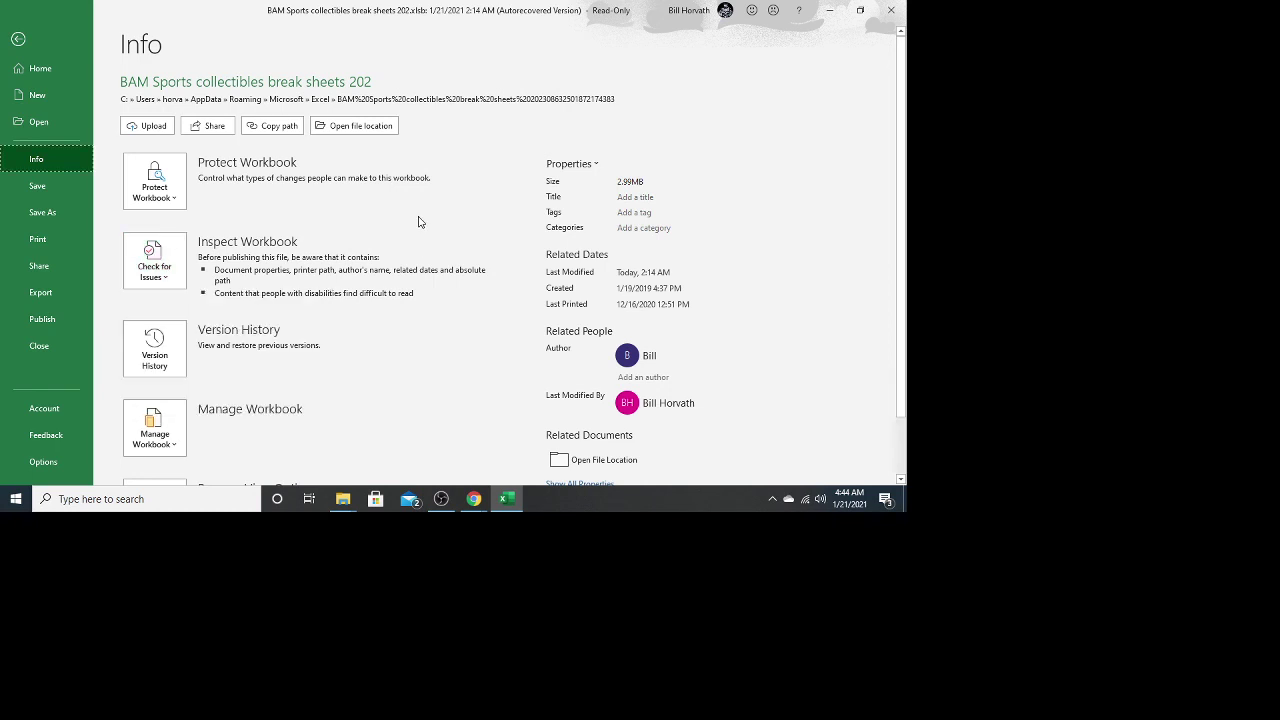
scroll(490, 227, "down", 1)
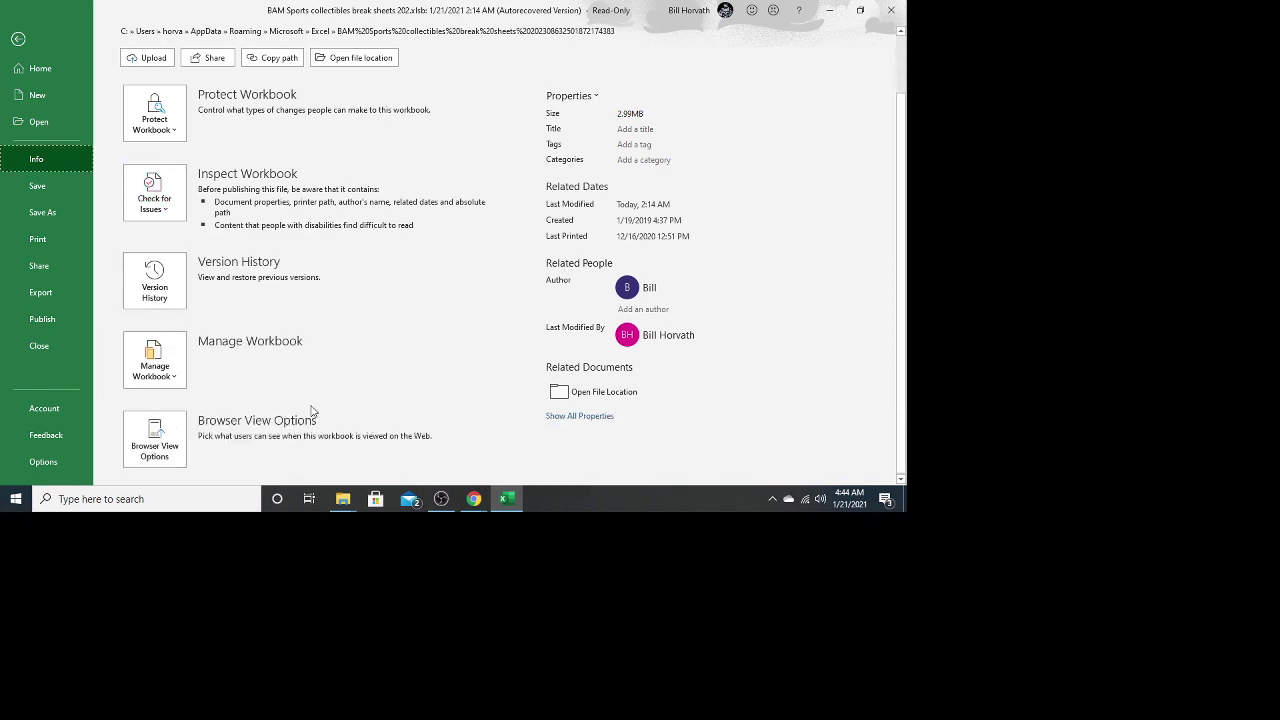
scroll(281, 352, "up", 1)
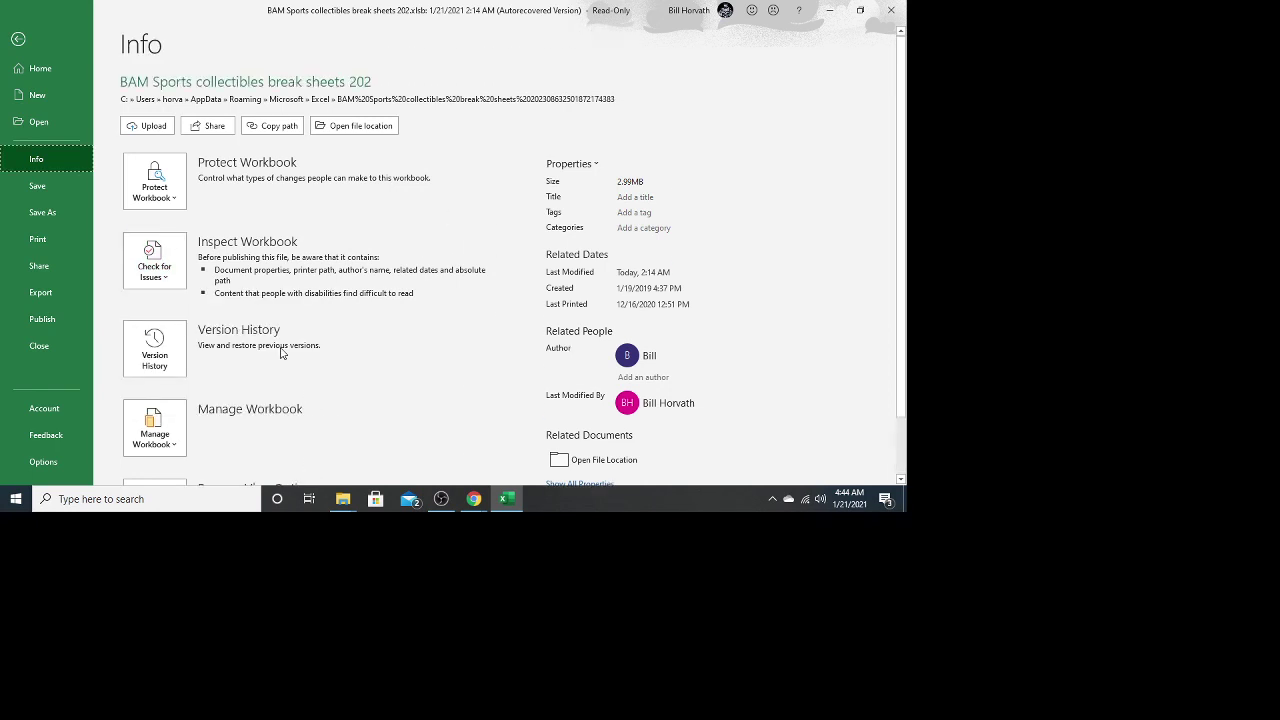
Save the recovered workbook to Documents as an Excel Workbook named BAM Sports collectibles break sheets 2021.
left_click(36, 211)
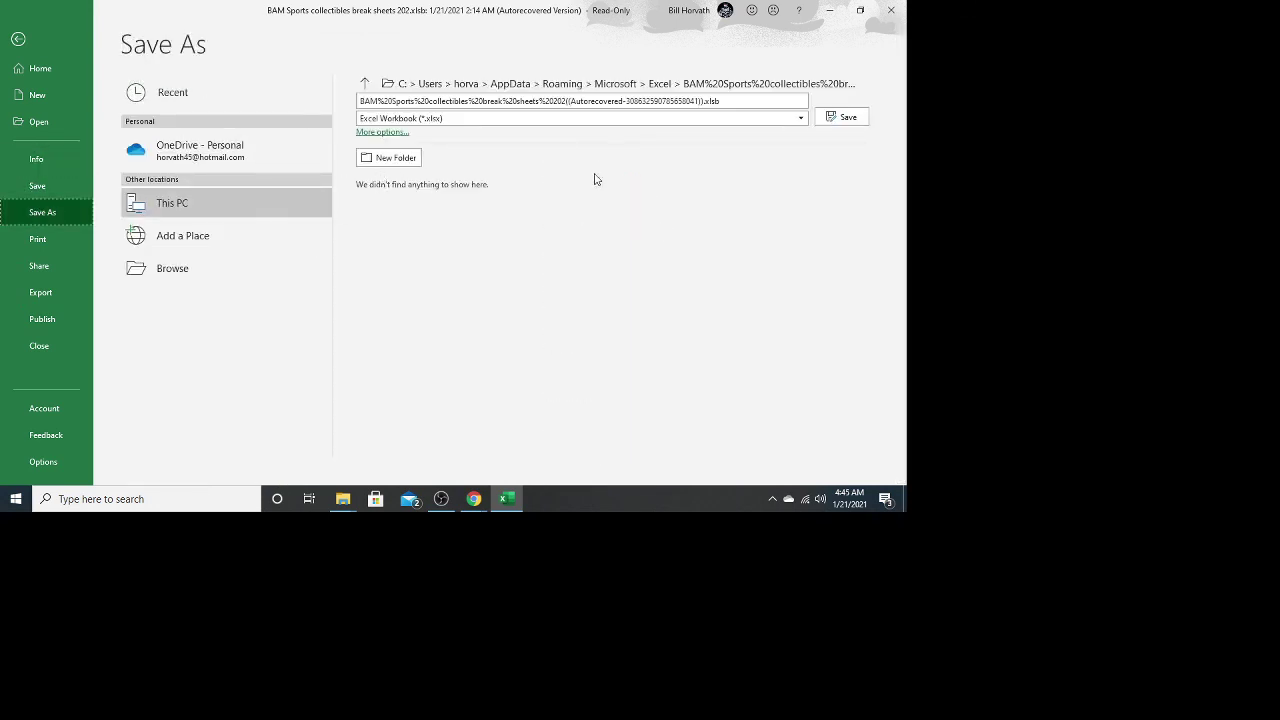
left_click(845, 118)
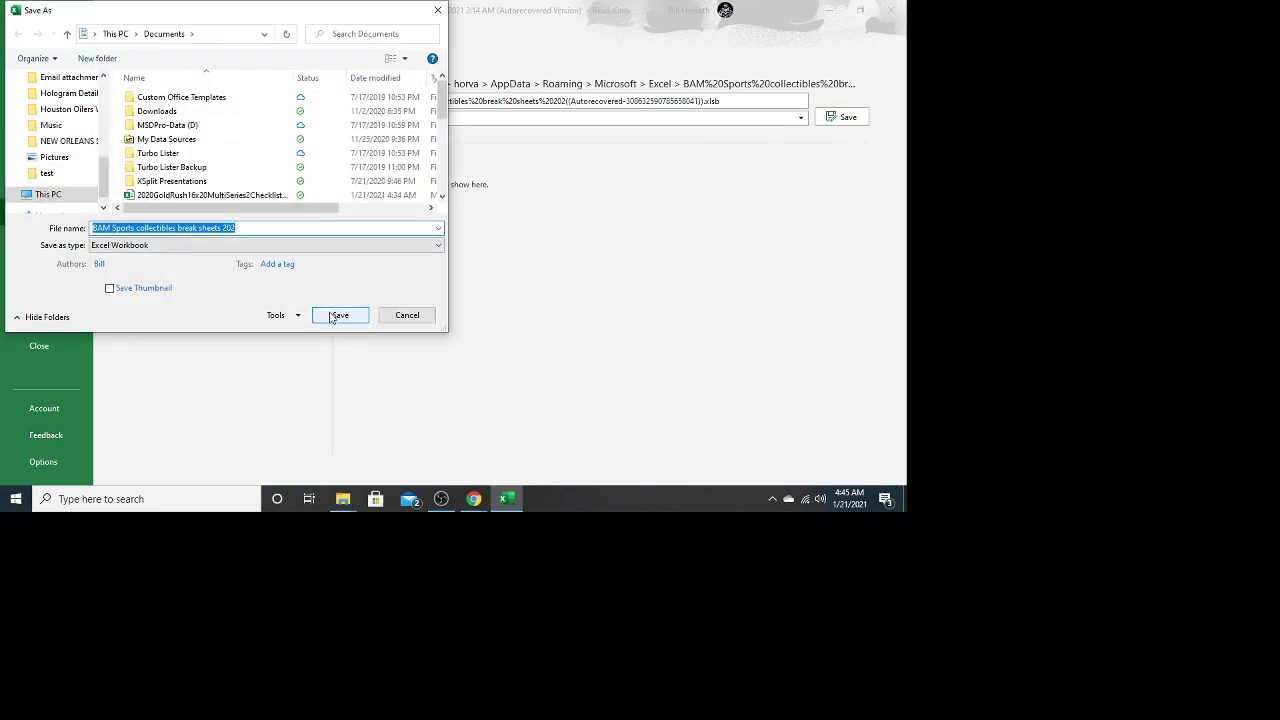
left_click(286, 229)
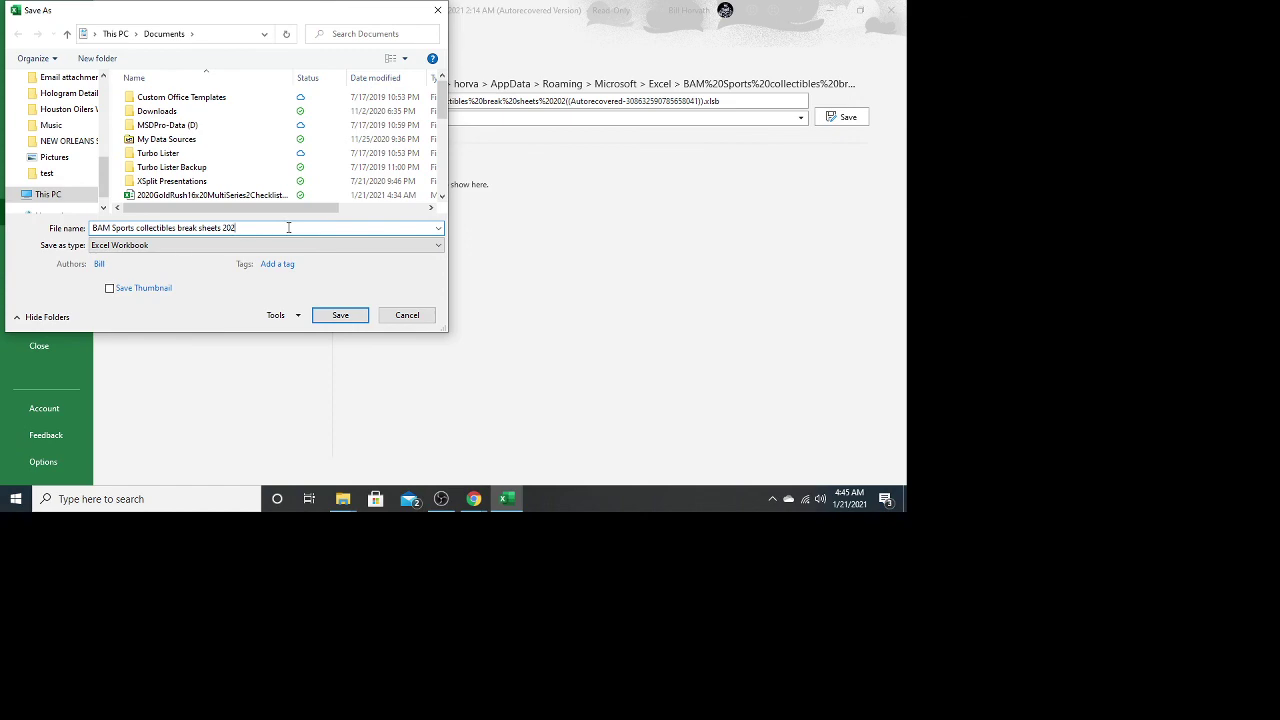
type("1")
left_click(340, 315)
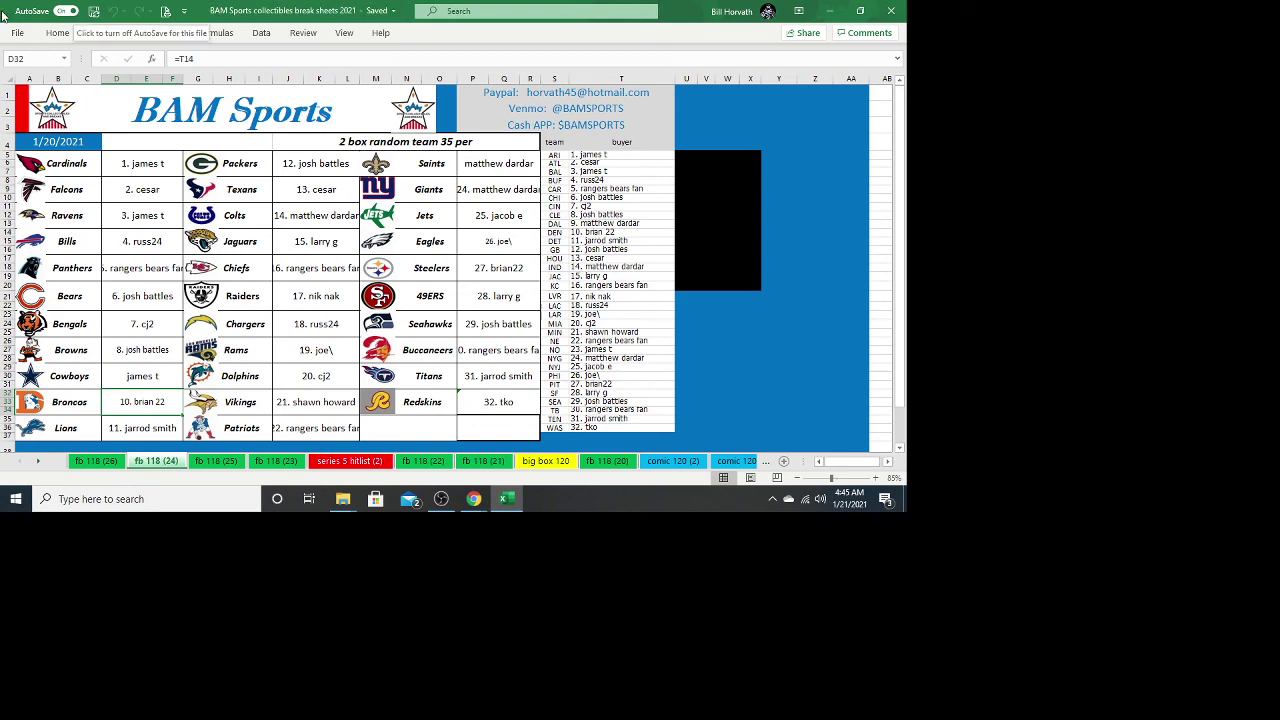
scroll(252, 235, "down", 3)
scroll(257, 152, "up", 3)
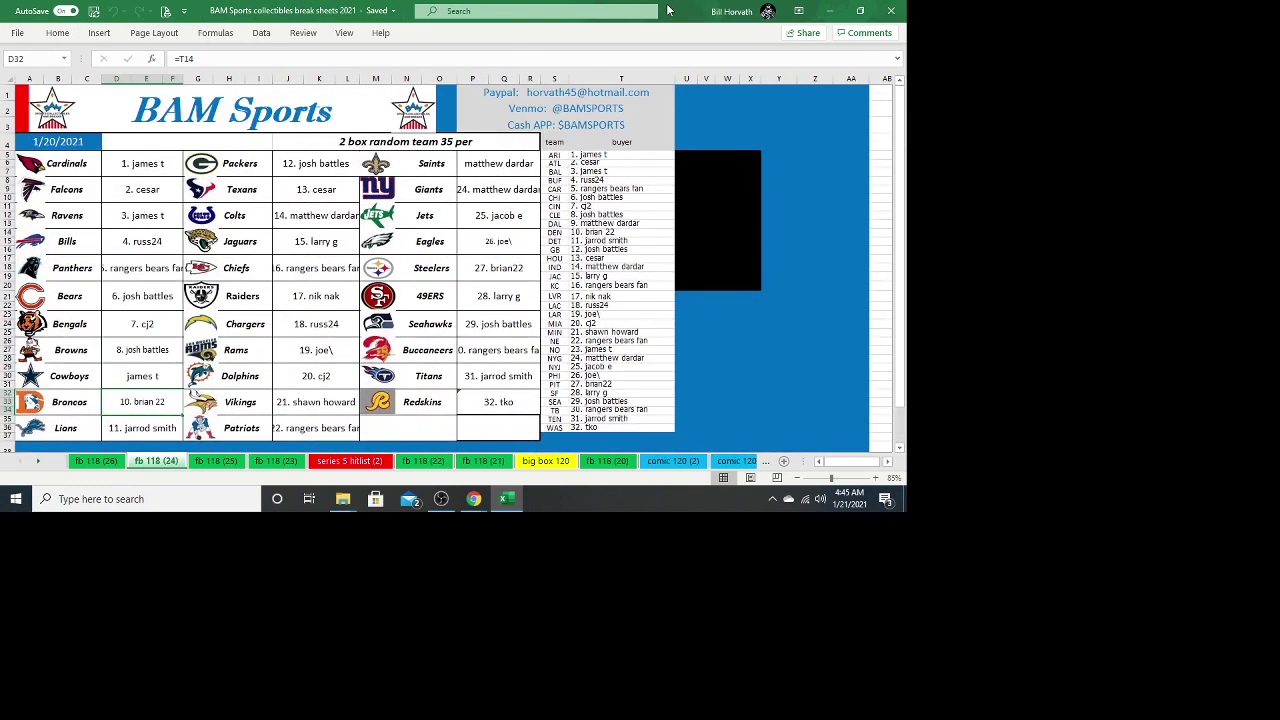
Close the saved workbook and both open File Explorer windows, Documents and the Excel AutoRecover folder.
left_click(890, 14)
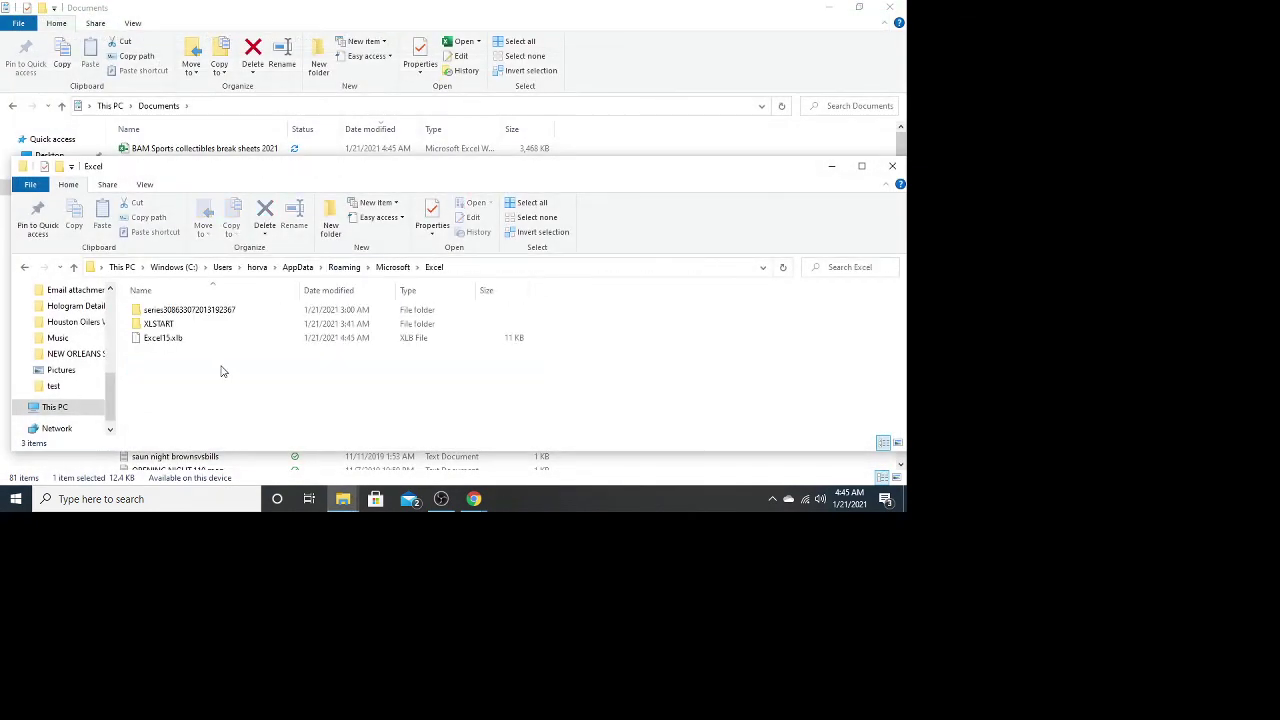
left_click(889, 8)
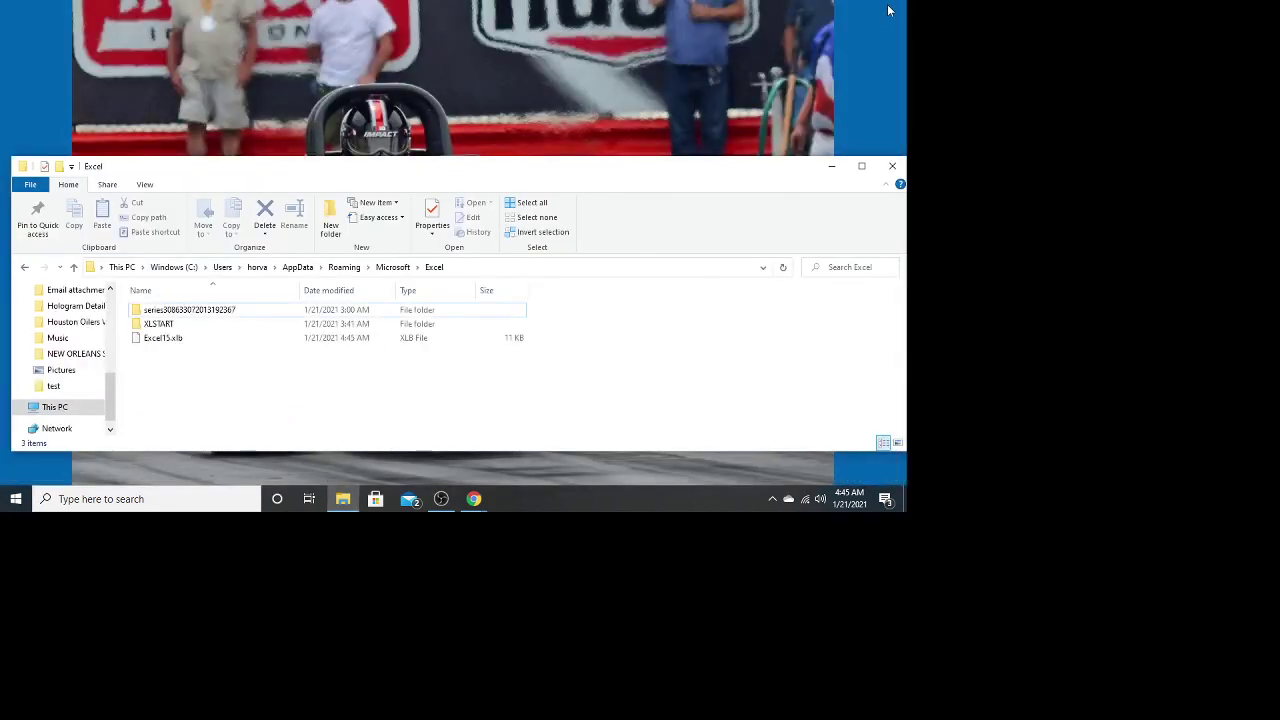
left_click(892, 165)
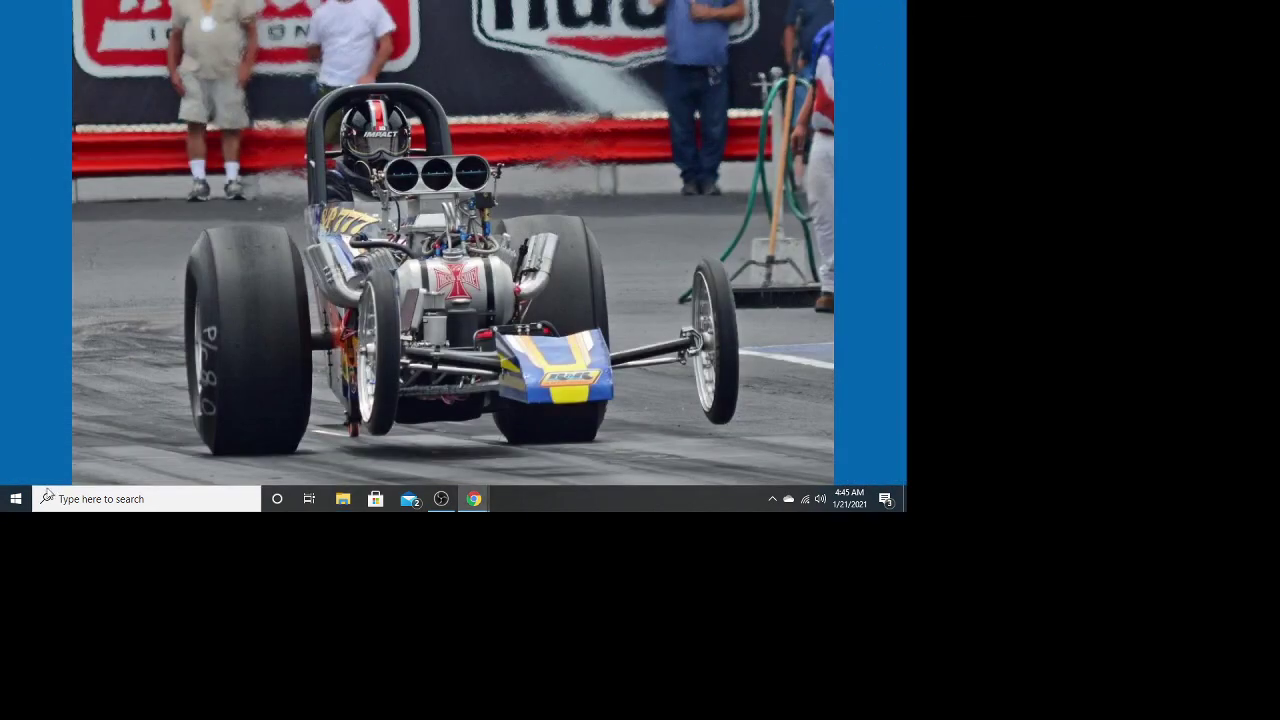
Start Excel again and reopen the BAM Sports collectibles break sheets 2021 workbook.
left_click(16, 499)
scroll(76, 383, "down", 2)
left_click(76, 383)
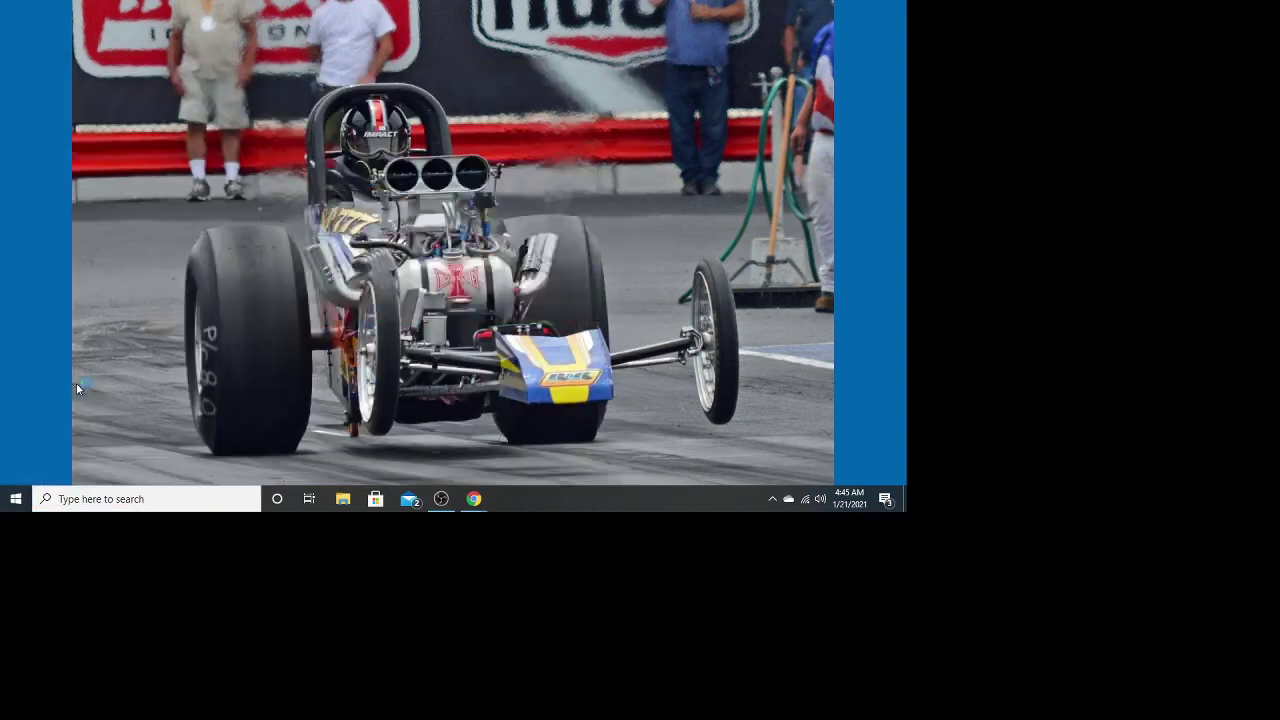
left_click(280, 337)
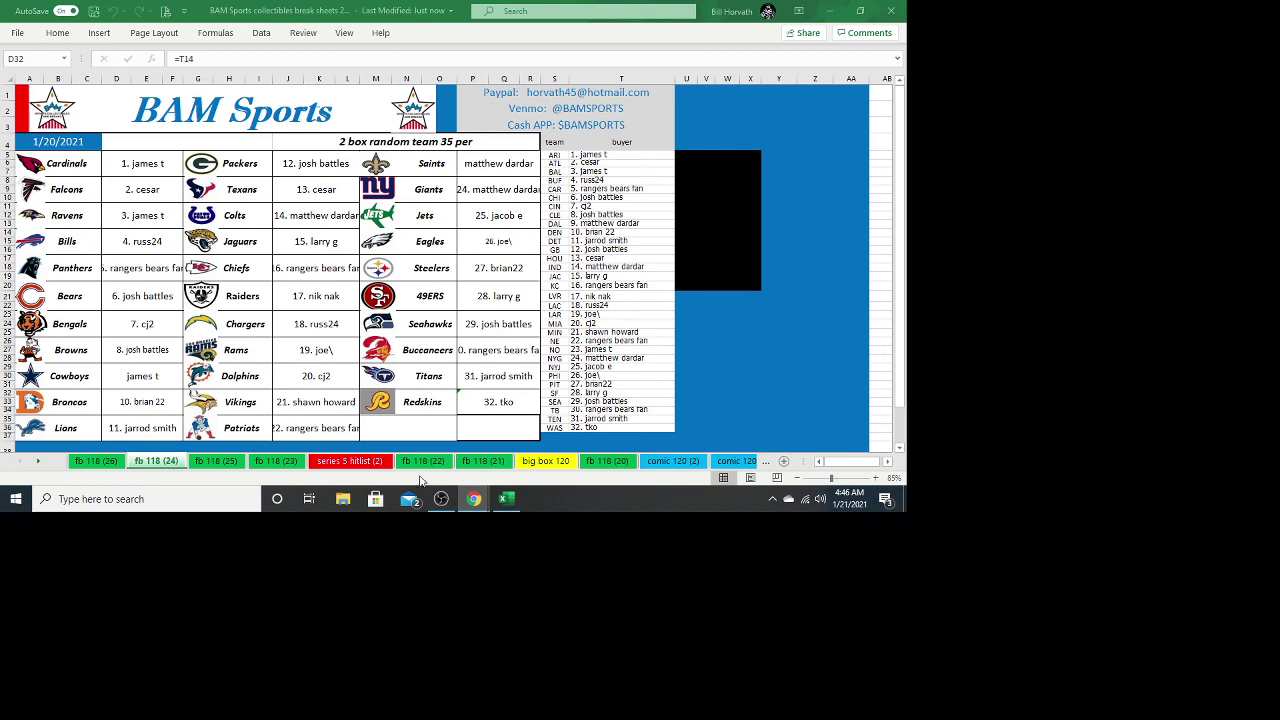
Check the series 5 hitlist (2), fb 118 (26) and fb 118 (24) sheets of the reopened workbook.
left_click(360, 461)
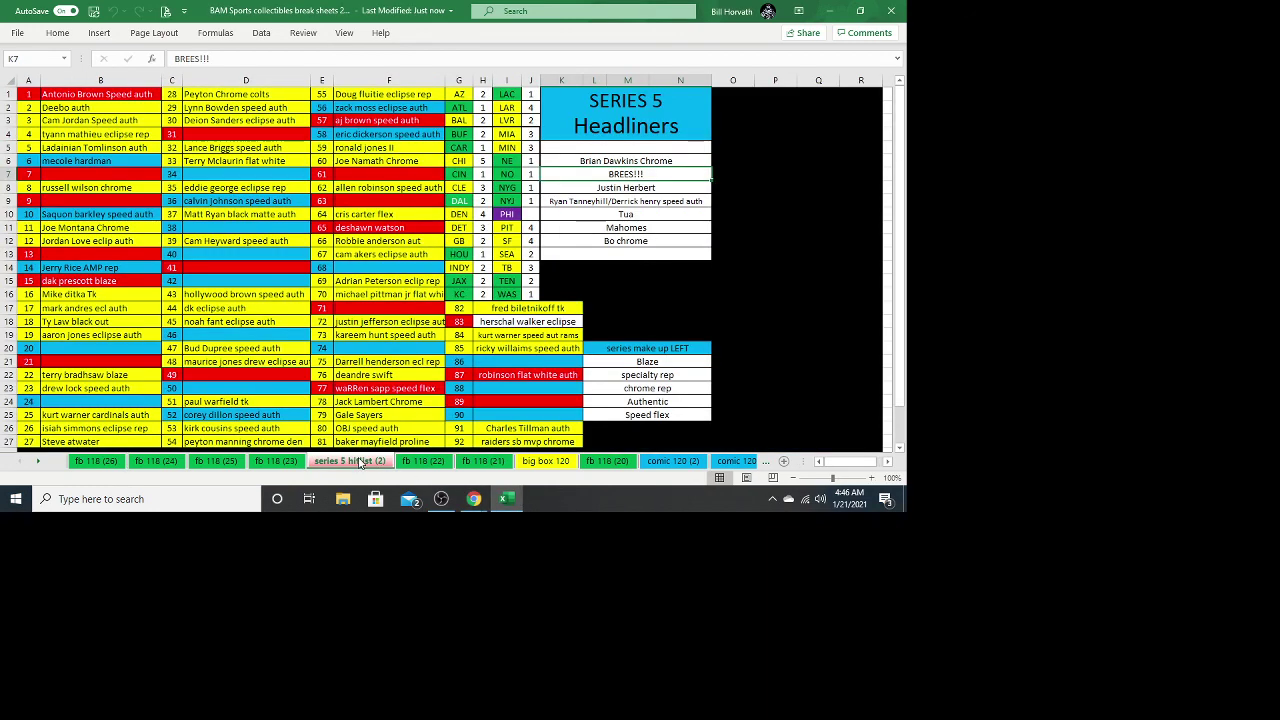
left_click(86, 462)
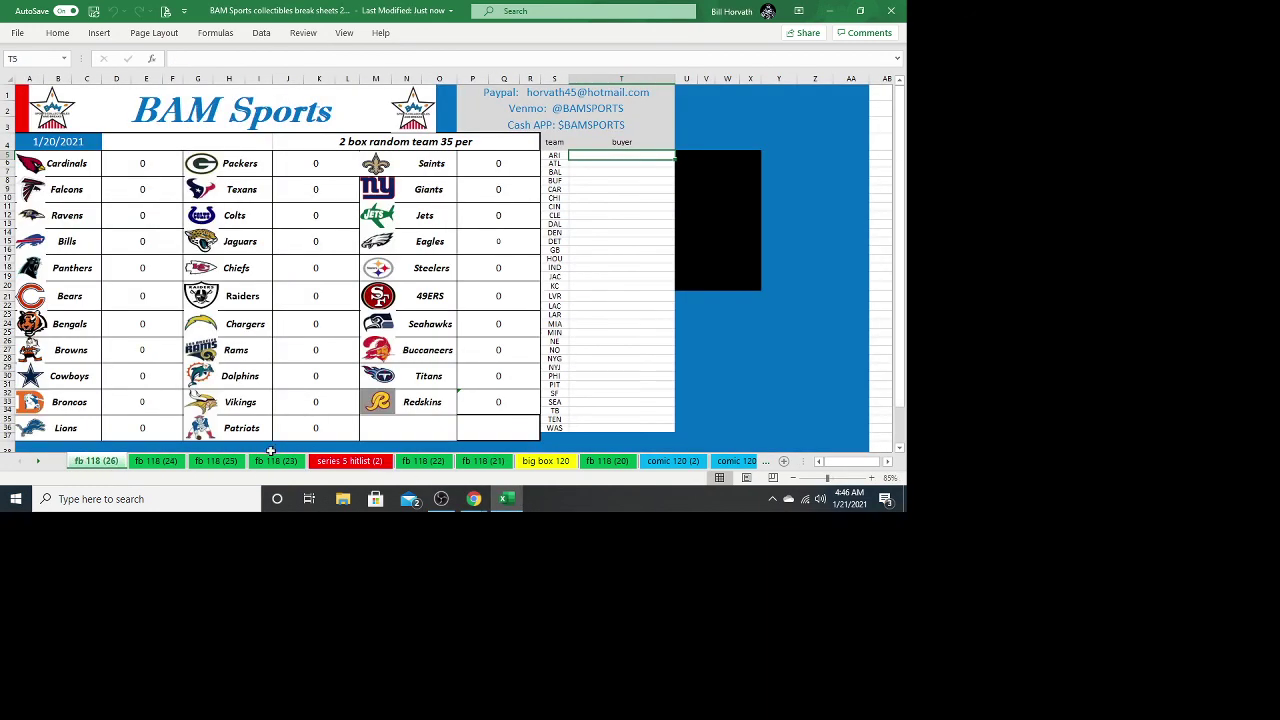
left_click(152, 462)
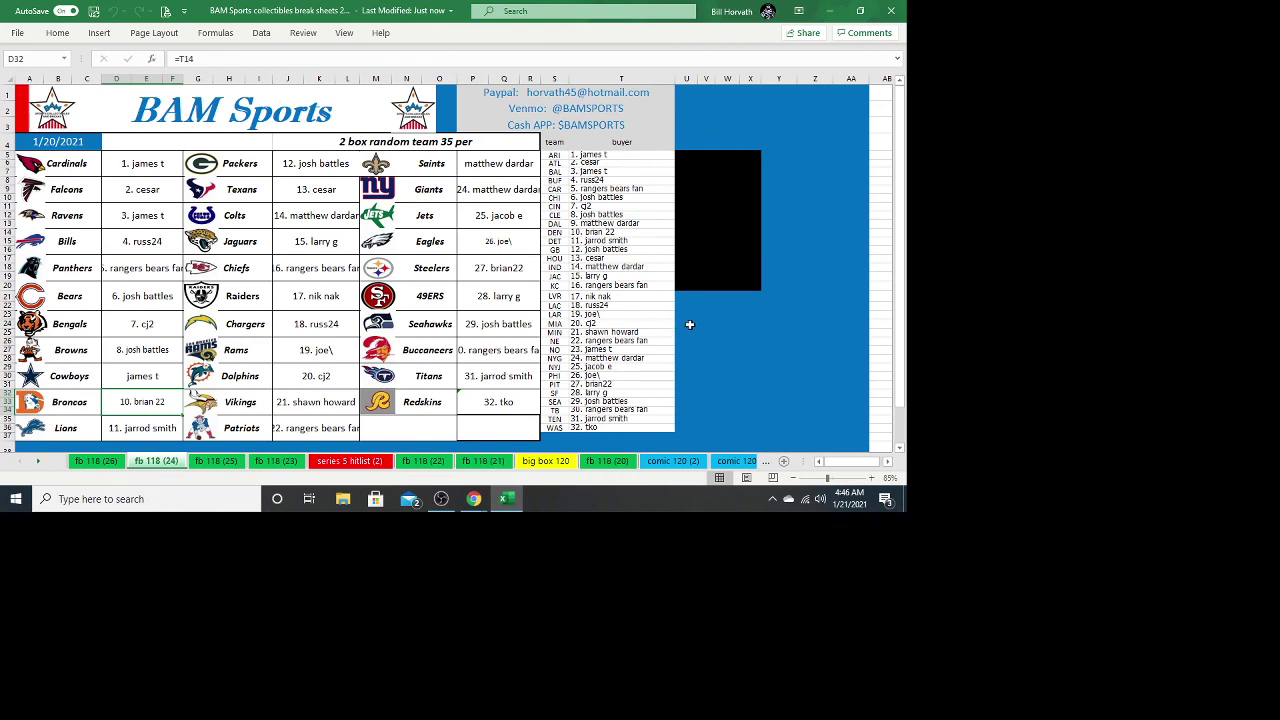
left_click(405, 434)
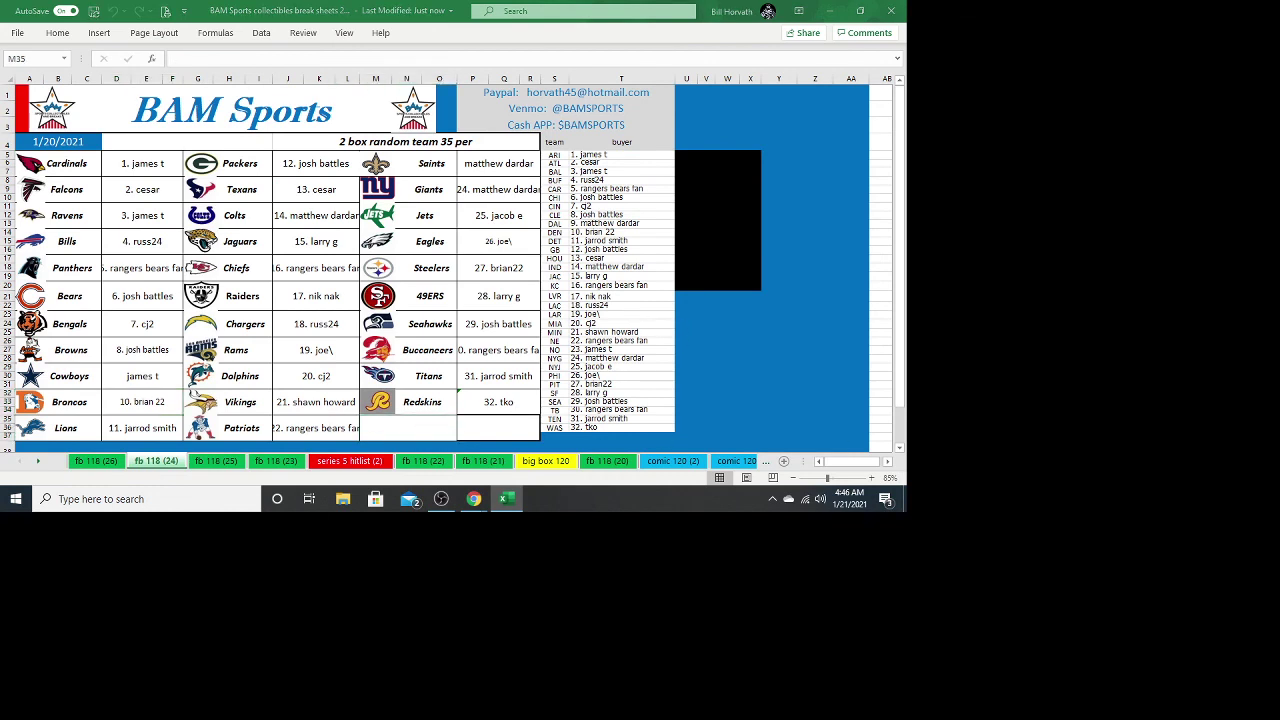
left_click(439, 428)
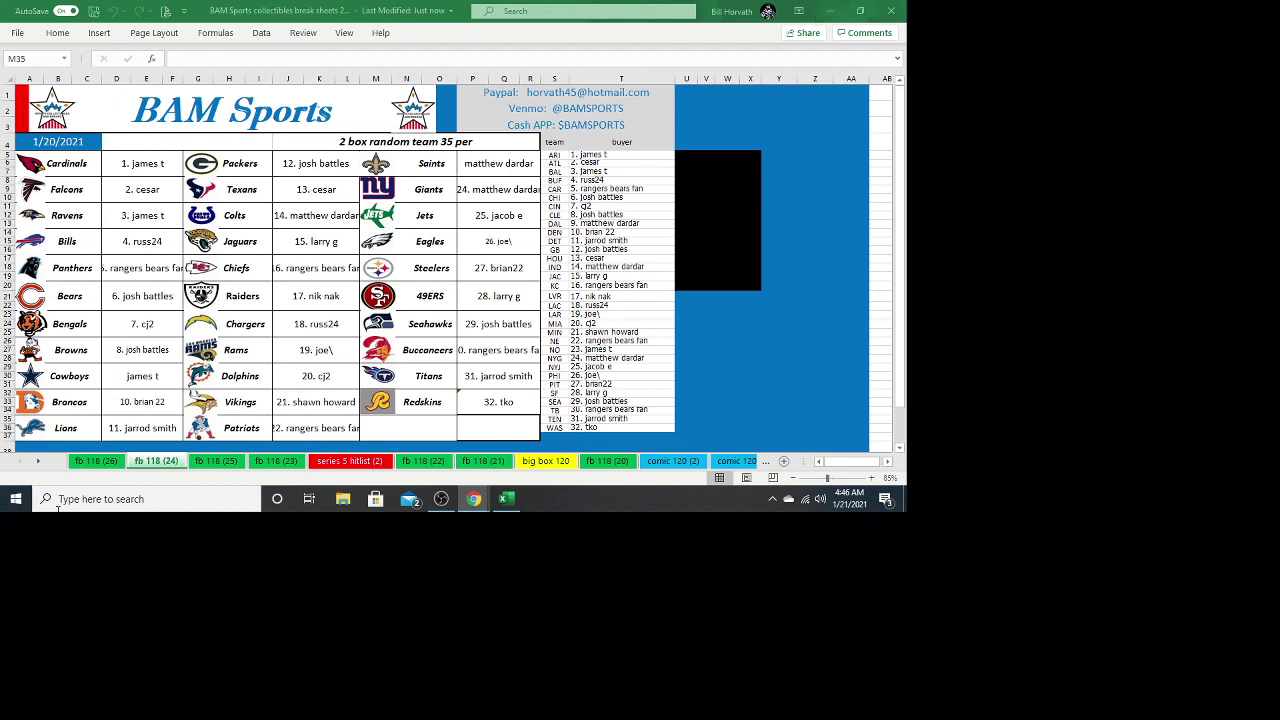
Go over the Series 5 headliners from Brian Dawkins Chrome to Tua on the series 5 hitlist (2) sheet.
left_click(338, 462)
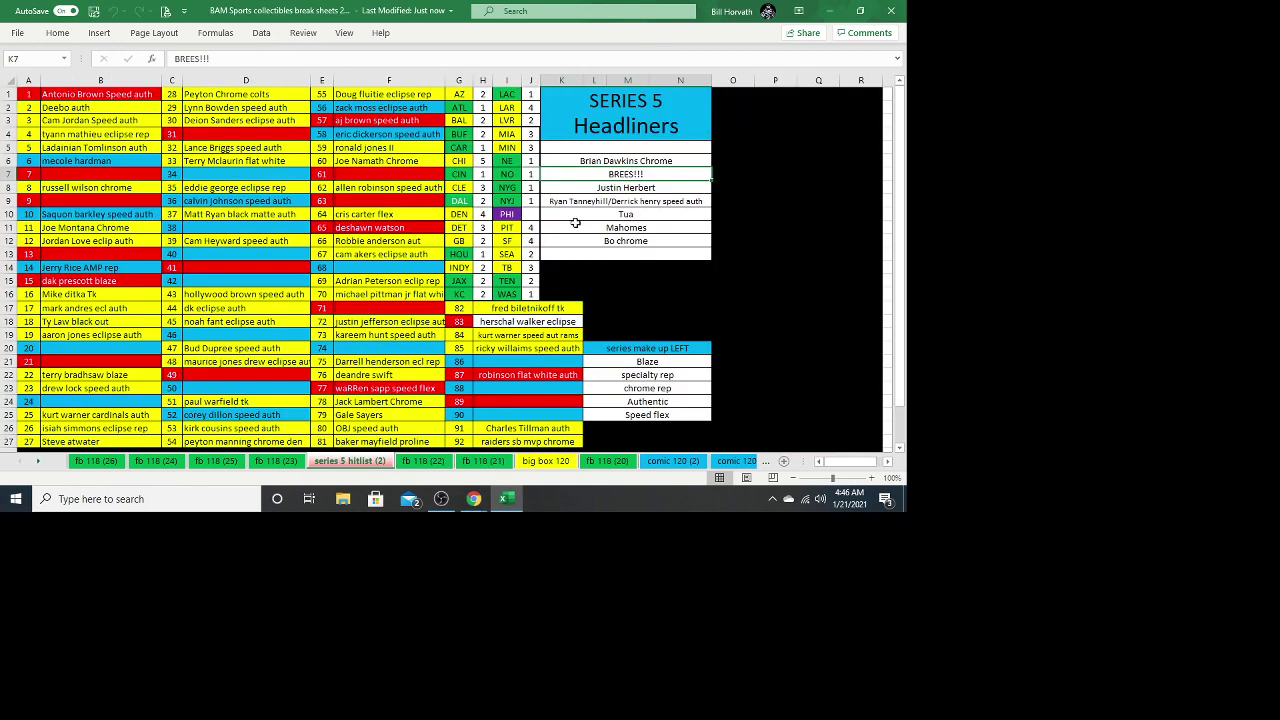
left_click(652, 163)
left_click(644, 175)
left_click(640, 187)
left_click(637, 214)
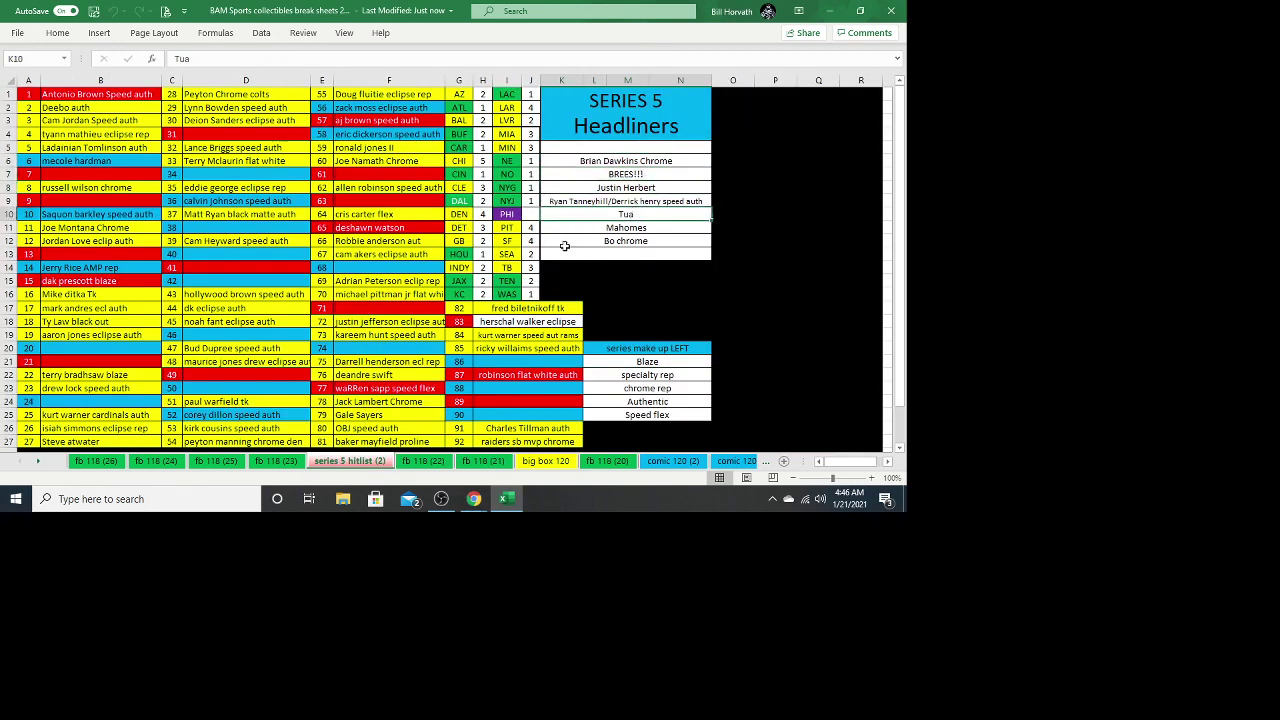
Set the NYG count to 2 and the BUF count to 3 in the hitlist's team tally.
left_click(529, 187)
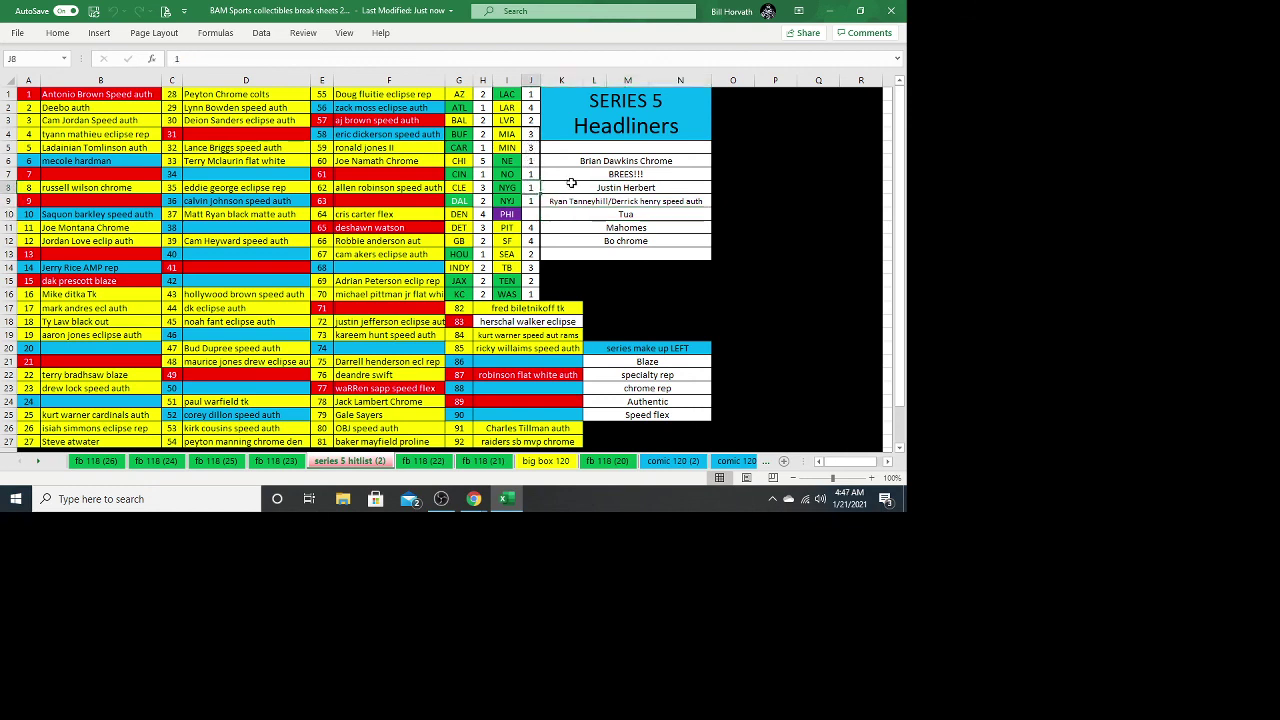
type("2")
left_click(530, 214)
left_click(483, 134)
type("3")
left_click(585, 241)
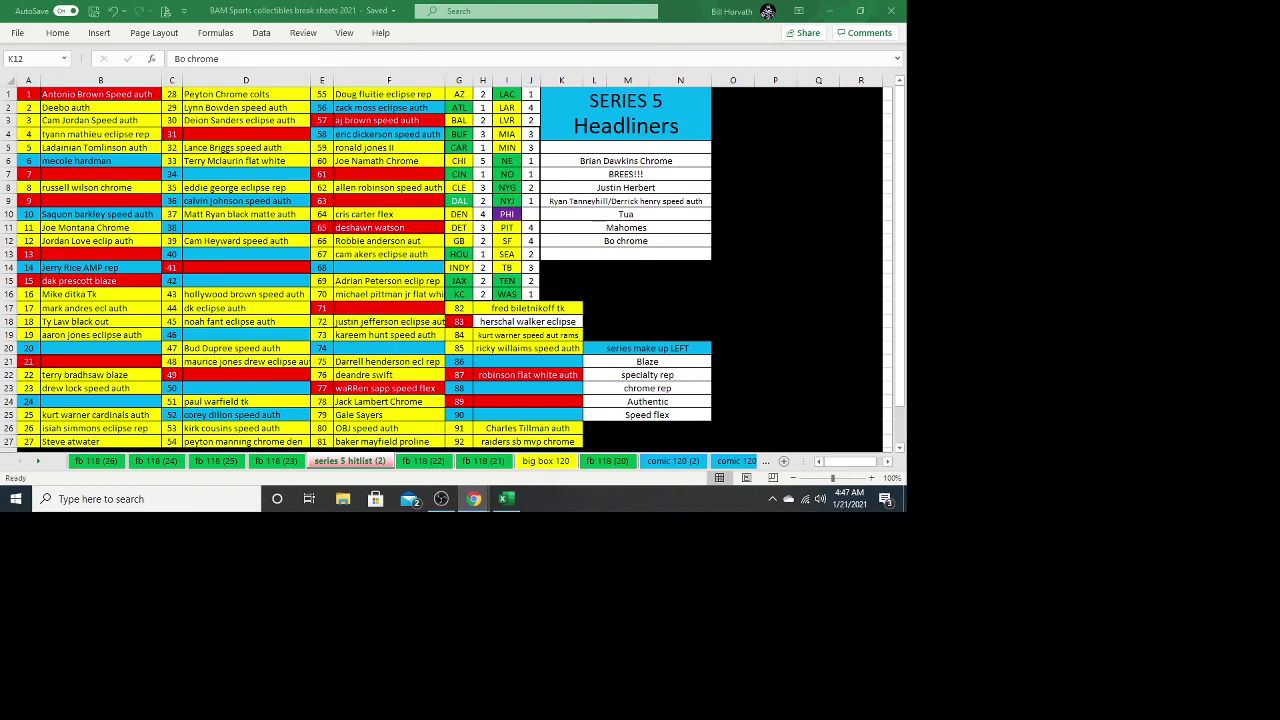
Review the Series 5 headliners list from Brian Dawkins Chrome through Bo chrome, including the Ryan Tanneyhill/Derrick henry entry.
left_click(666, 203)
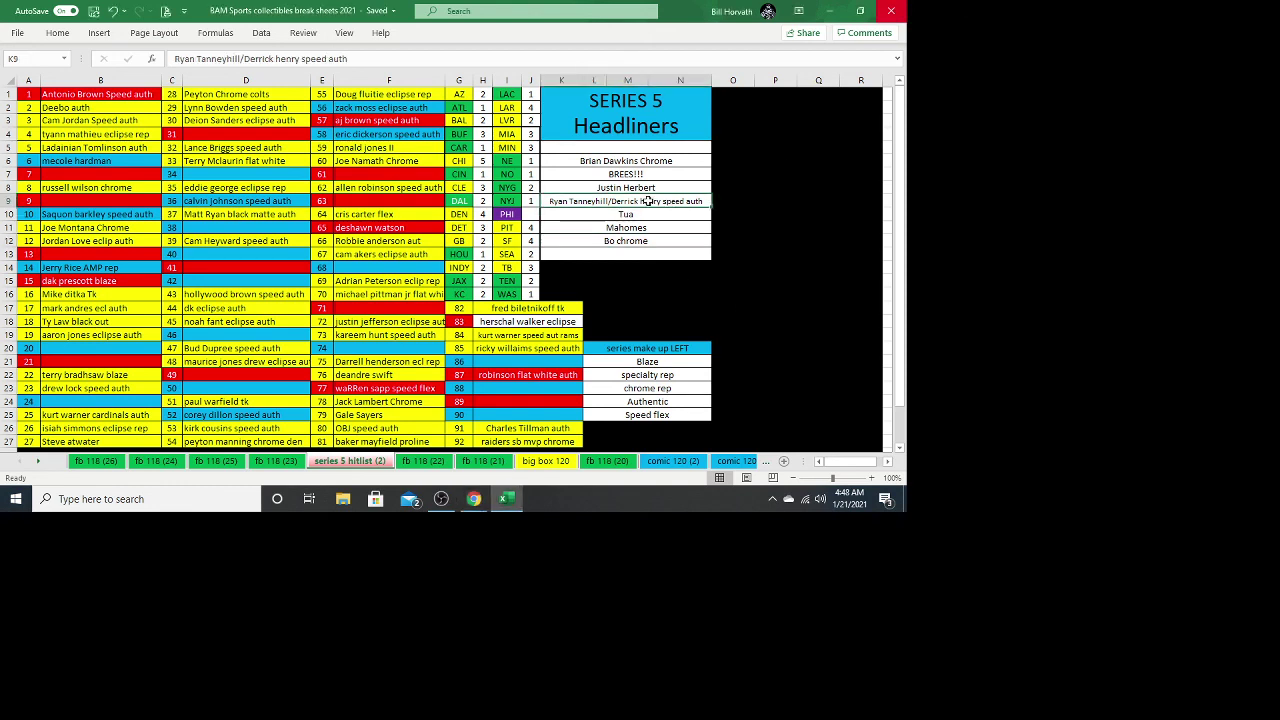
left_click(624, 162)
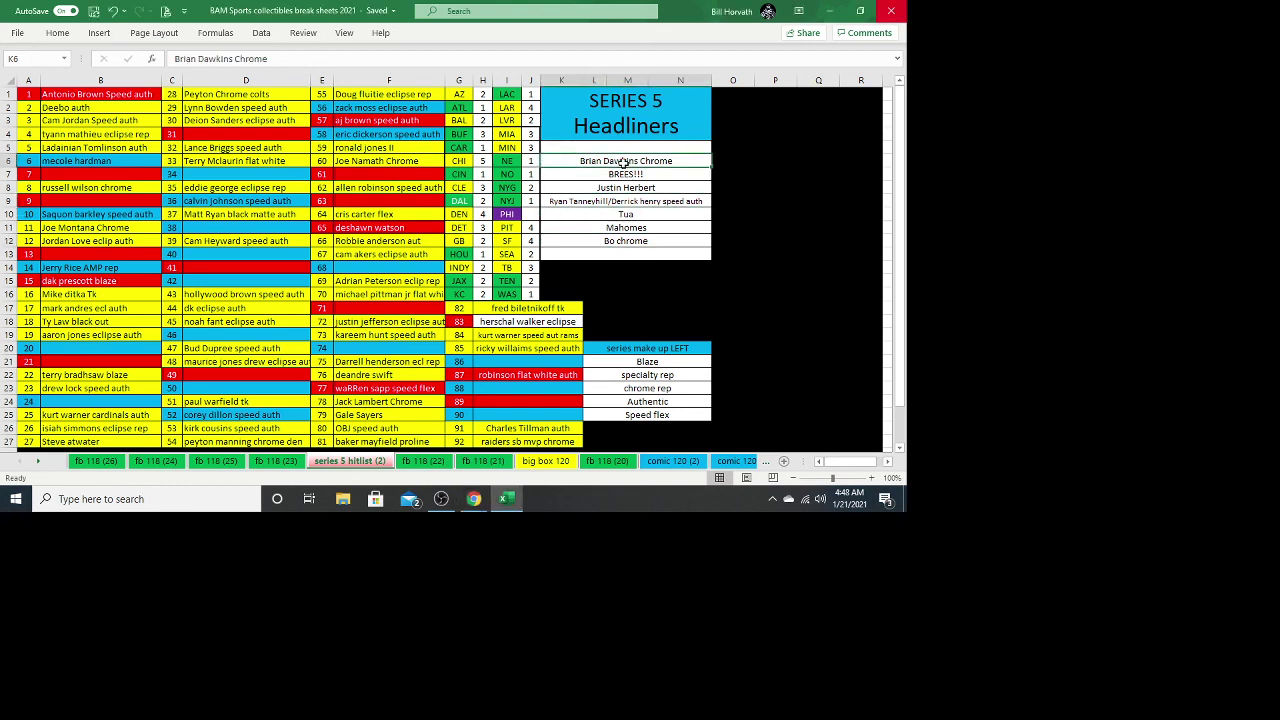
mouse_move(624, 162)
left_mouse_down()
mouse_move(623, 206)
mouse_move(644, 240)
left_mouse_up()
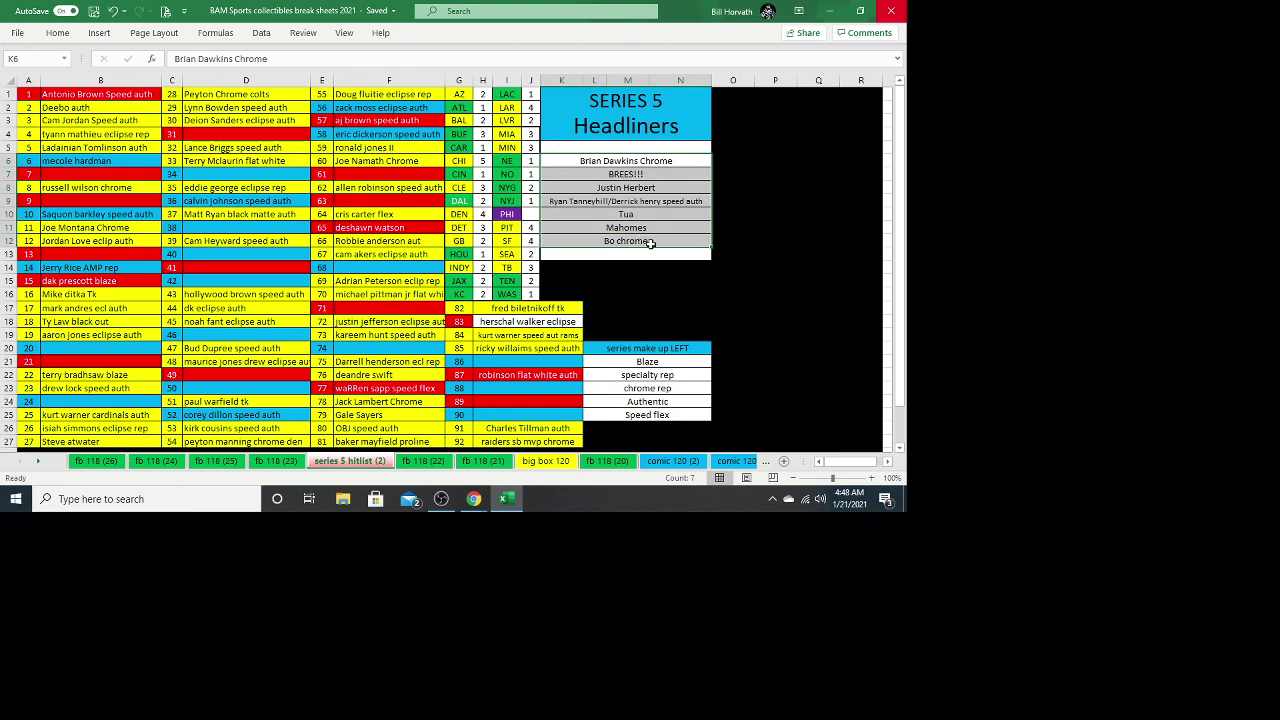
left_click(647, 253)
left_click(474, 498)
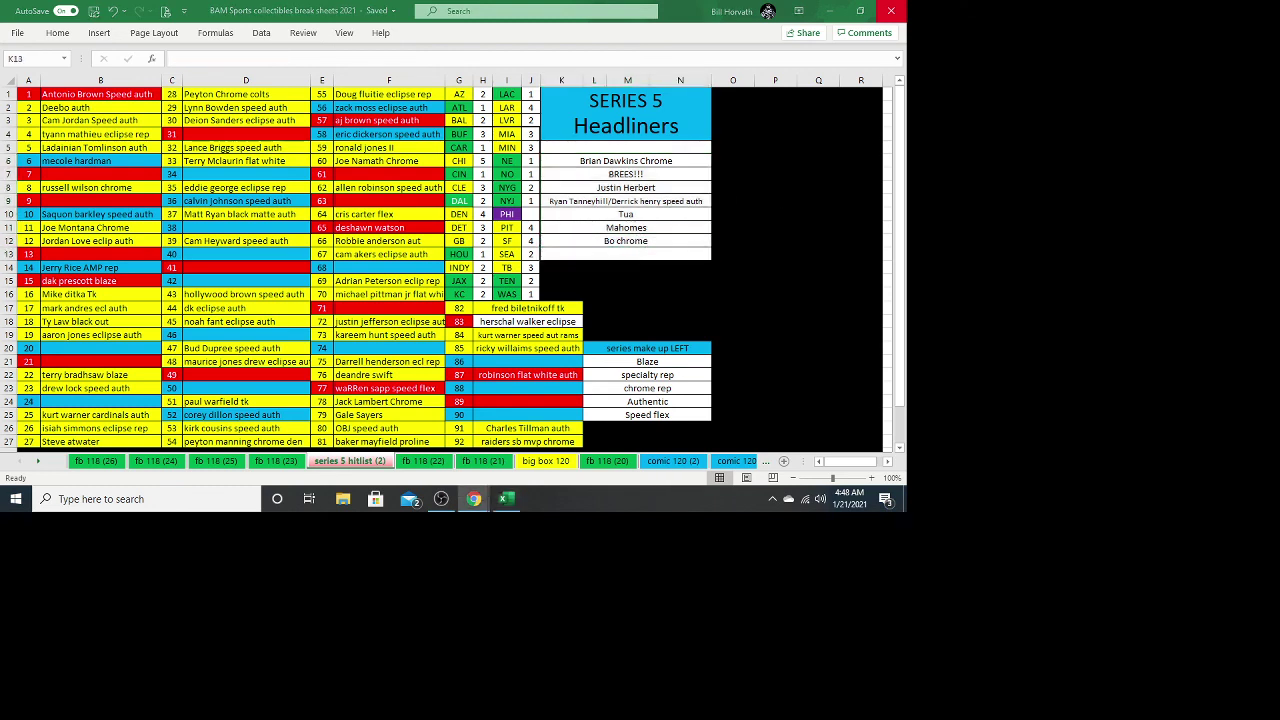
key("alt+Tab")
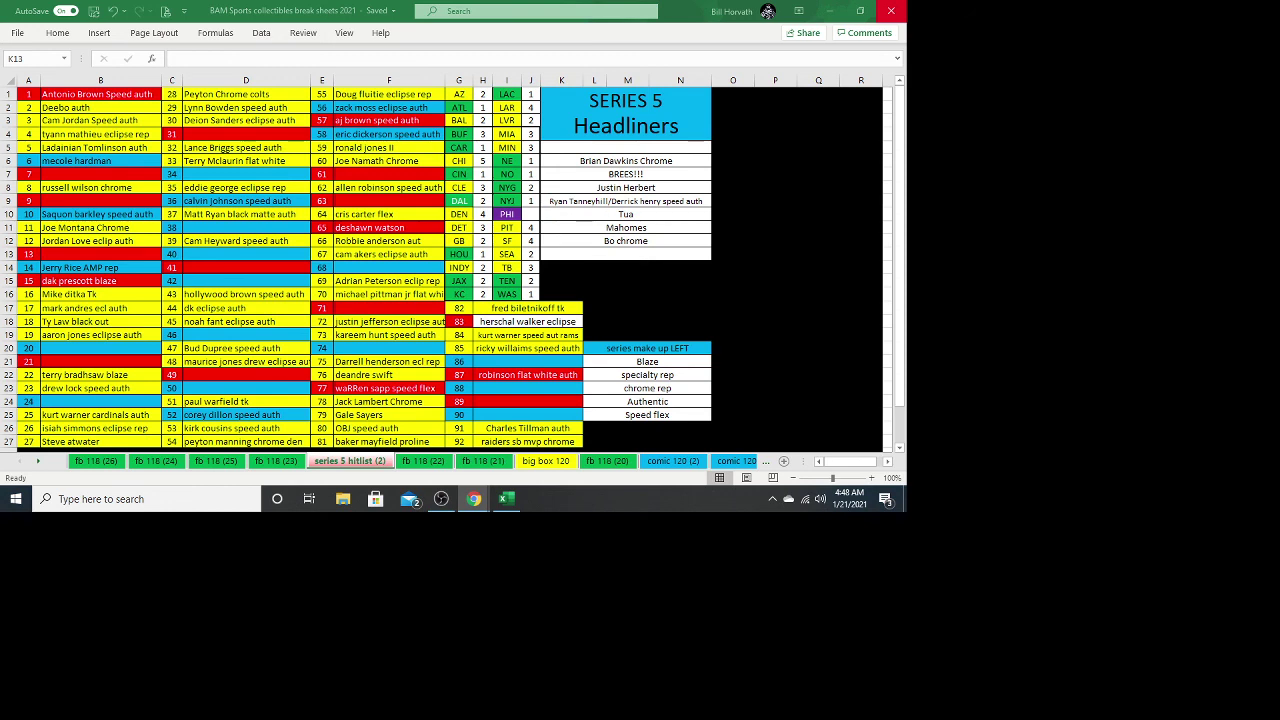